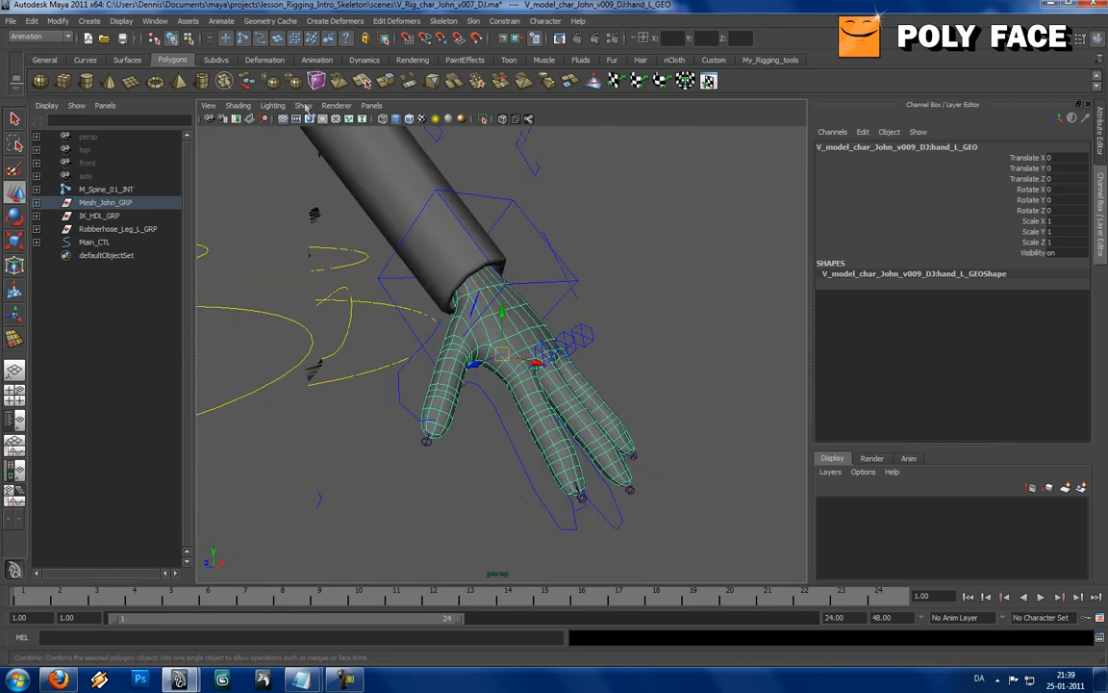
Step: Turn on X-ray joint display so the skeleton shows through the left hand mesh
left_click(529, 118)
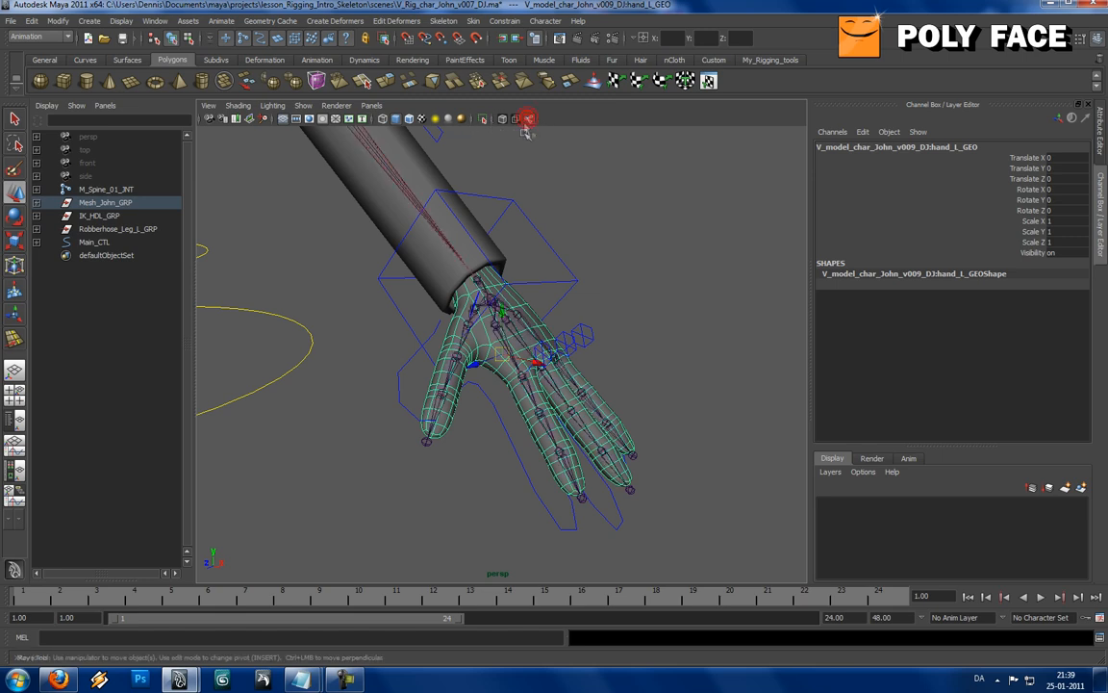
left_click_drag(578, 257, 536, 286, "alt")
Step: Try to select the left wrist, hand and ring finger joints one by one, then clear the selection
left_click(650, 293)
left_click(531, 272)
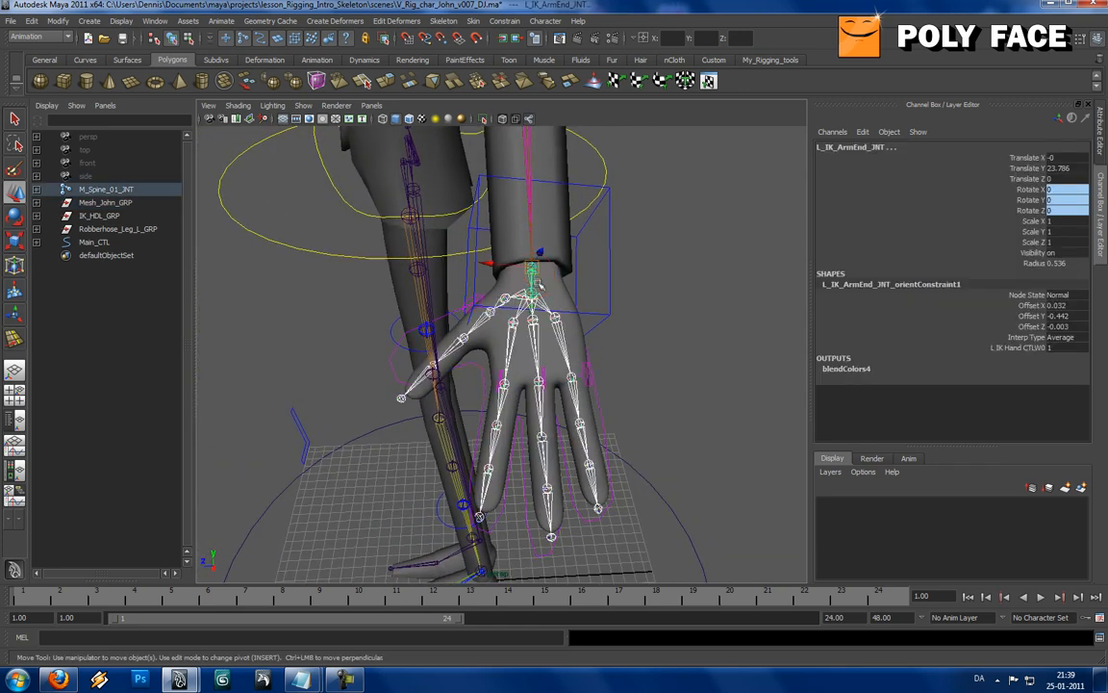
left_click(535, 295)
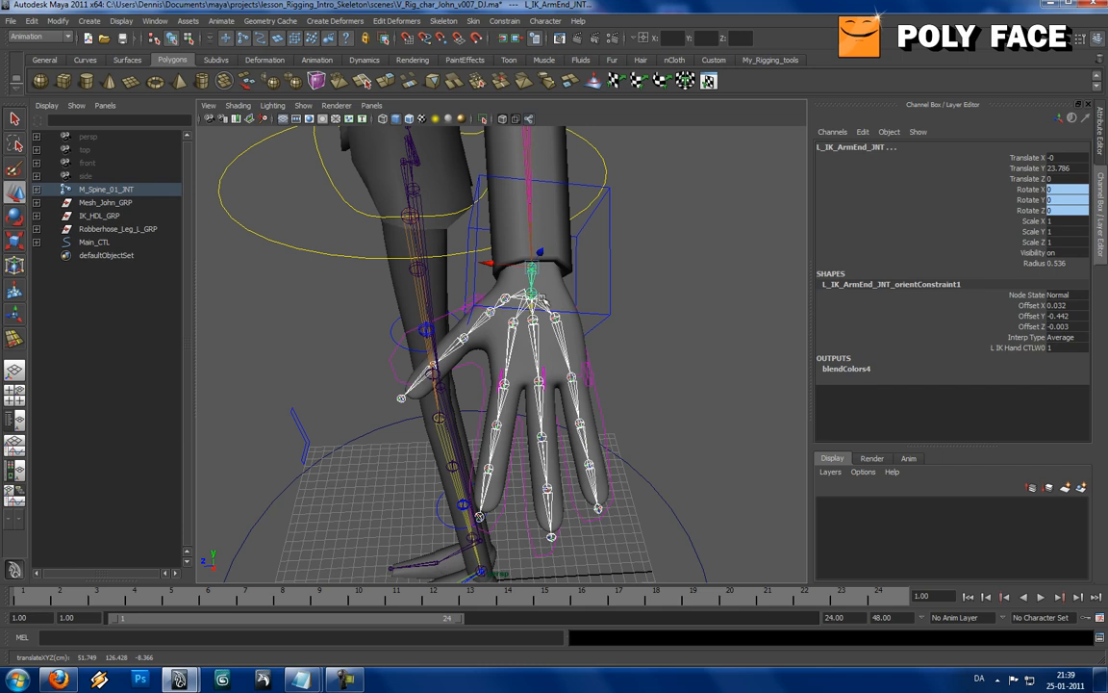
left_click(539, 298)
left_click(556, 320)
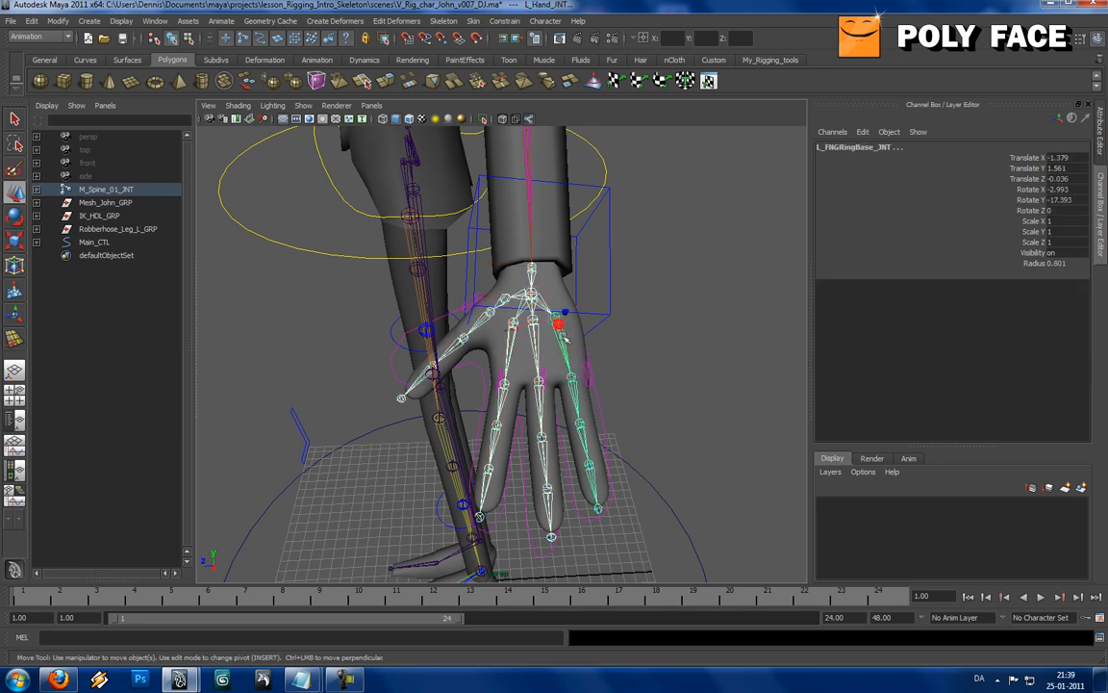
left_click(578, 399)
left_click(585, 440)
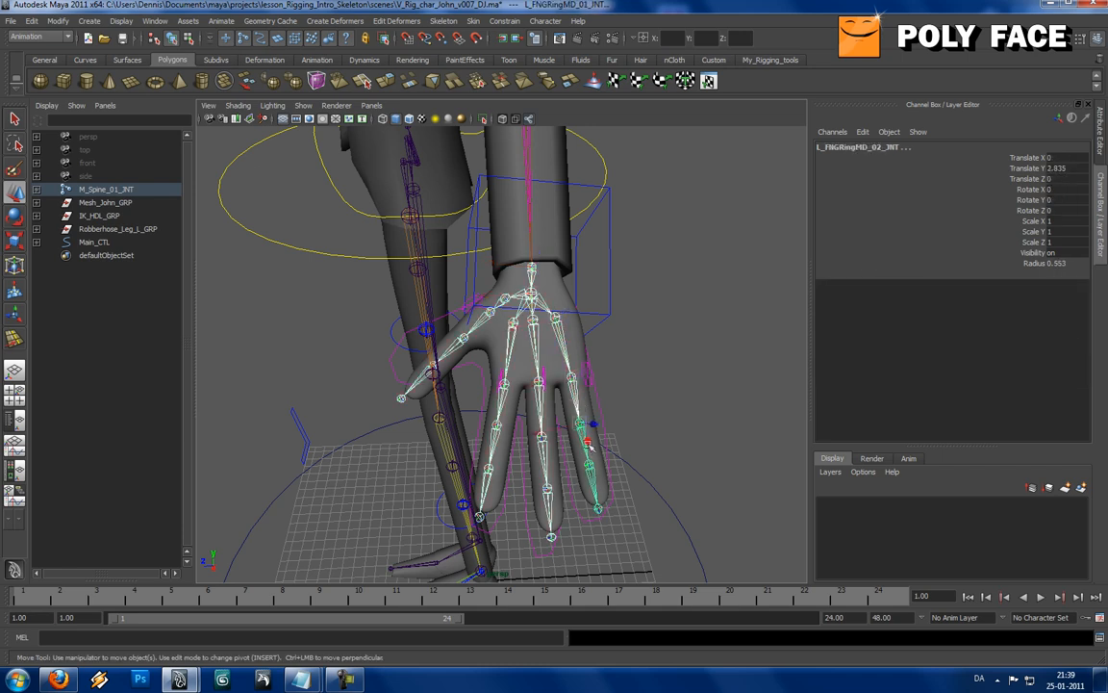
left_click(591, 472)
left_click(642, 347)
Step: Select the left hand mesh and look up the Smooth Bind command without running it
left_click_drag(594, 354, 618, 315, "alt")
left_click(544, 304)
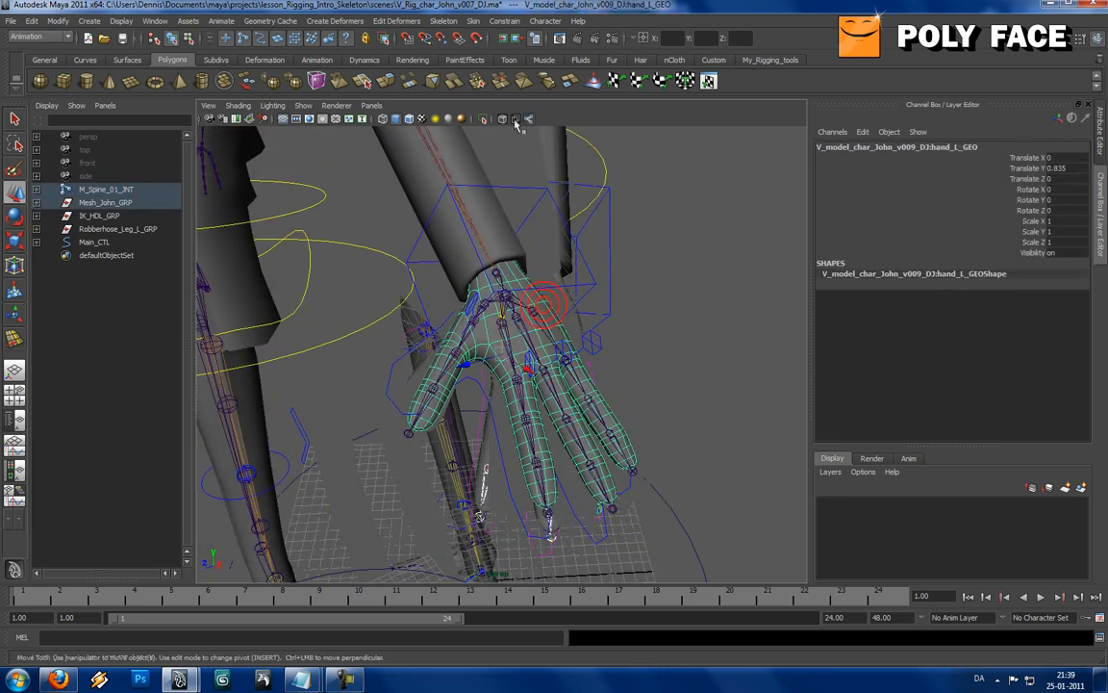
left_click(501, 20)
mouse_move(473, 21)
mouse_move(495, 41)
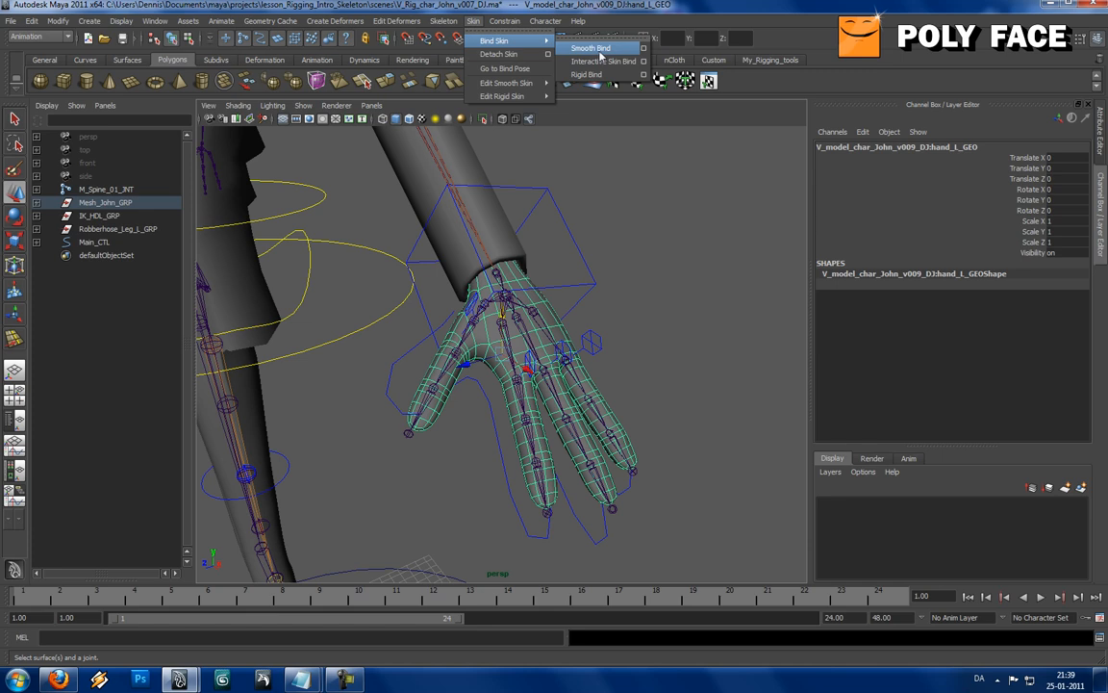
left_click(582, 10)
Step: Inspect the overlapping joints and IK handle at the left wrist by selecting them one after another
left_click_drag(528, 297, 491, 309, "alt")
right_click_drag(489, 300, 635, 295, "alt")
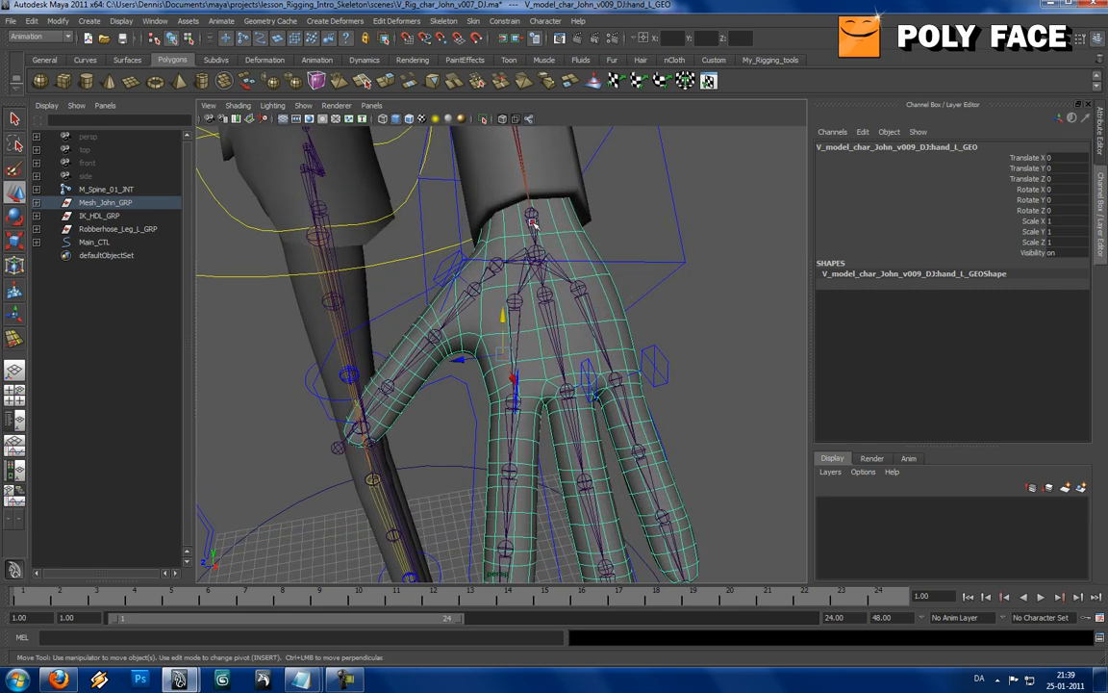
left_click(532, 223)
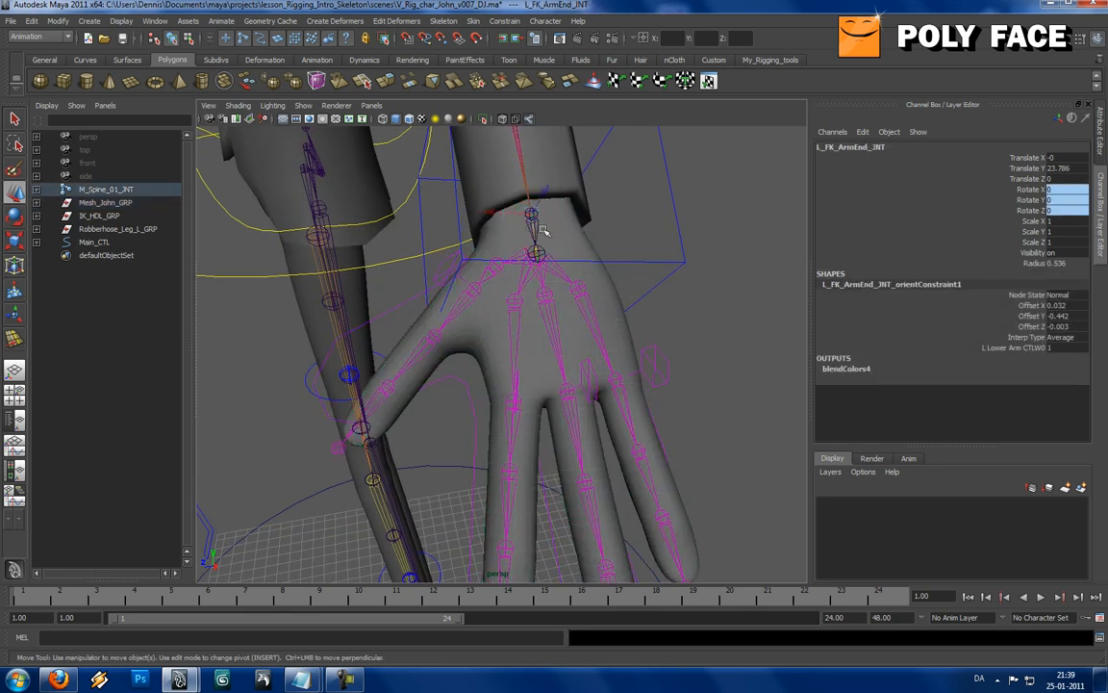
left_click(544, 231)
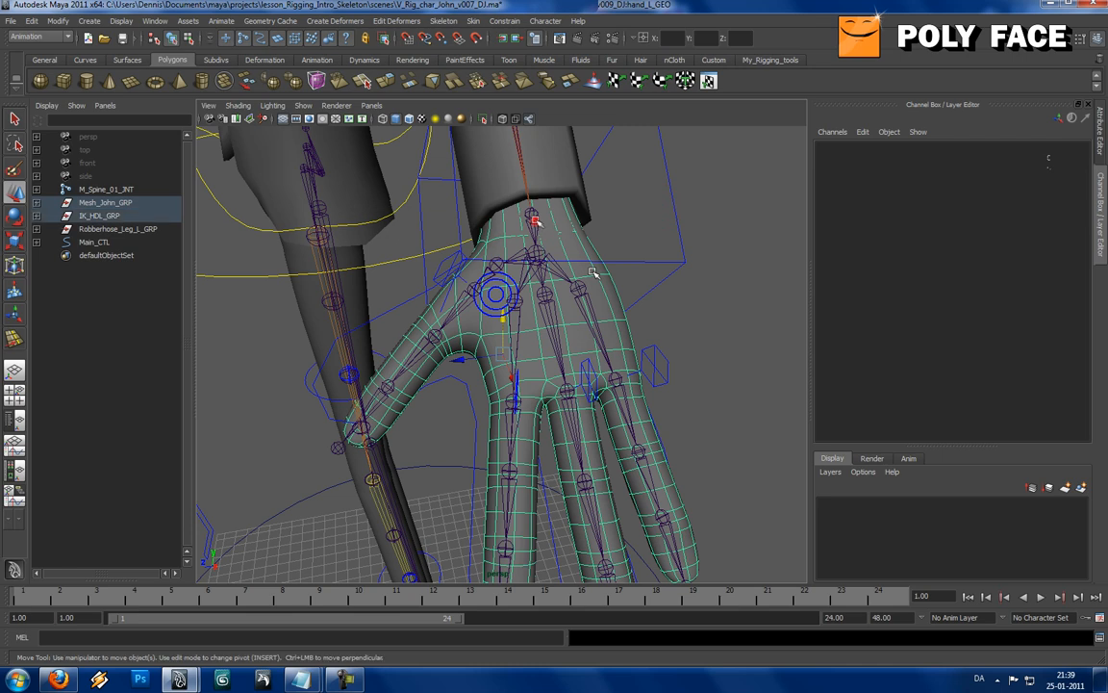
left_click(534, 218)
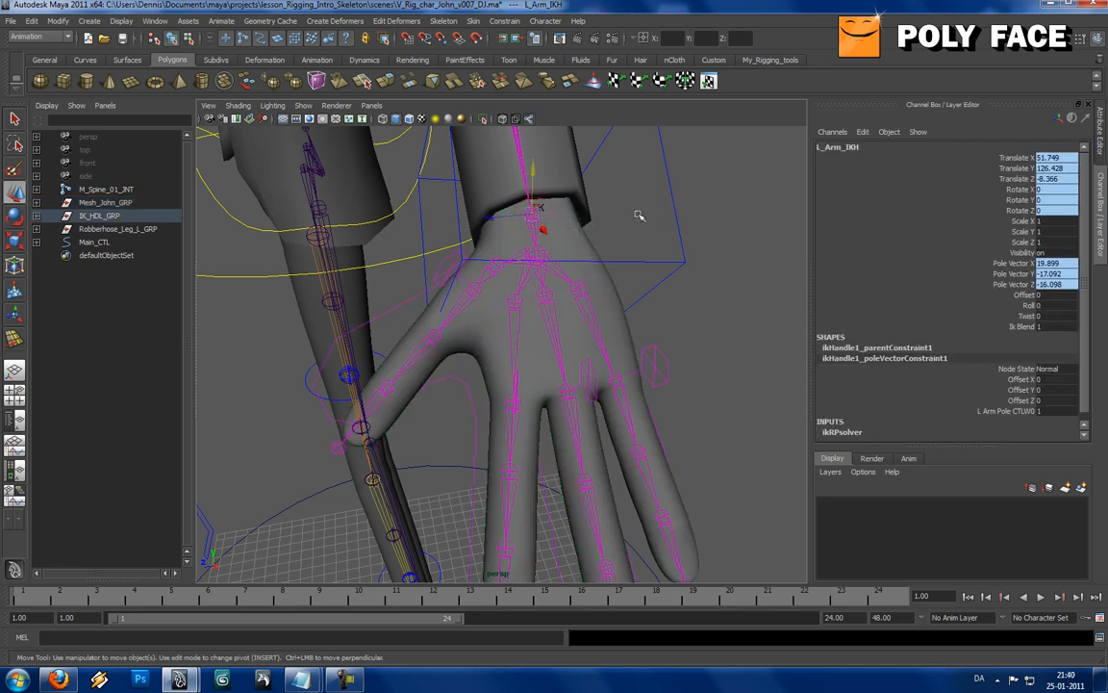
left_click_drag(586, 228, 566, 277, "alt")
left_click(633, 257)
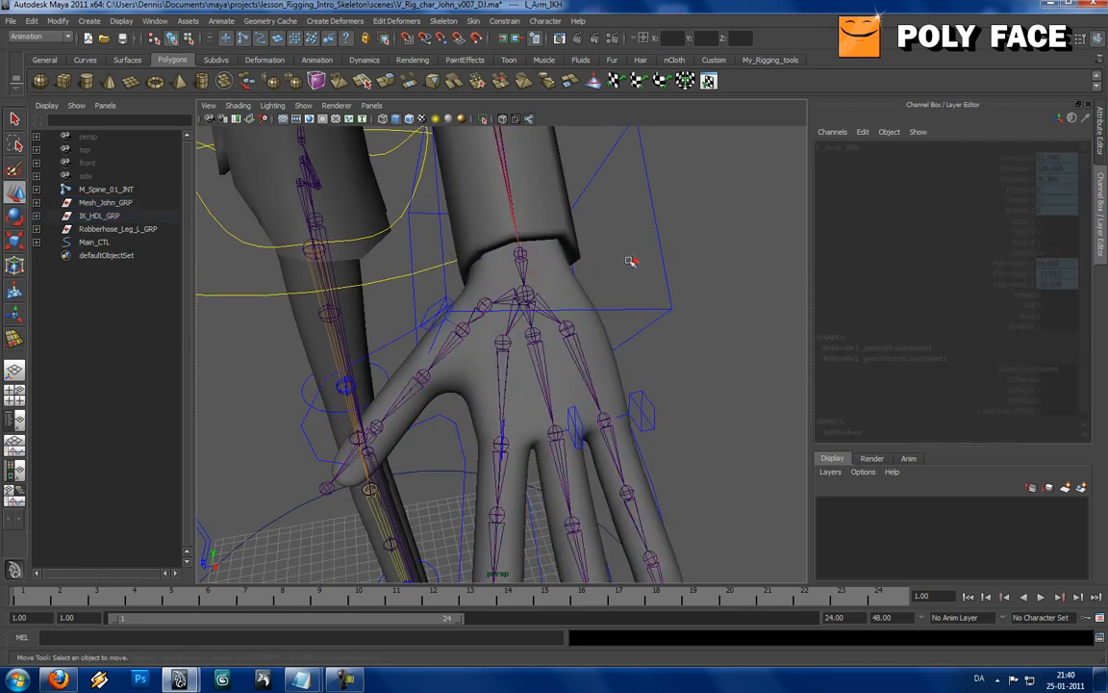
left_click(526, 293)
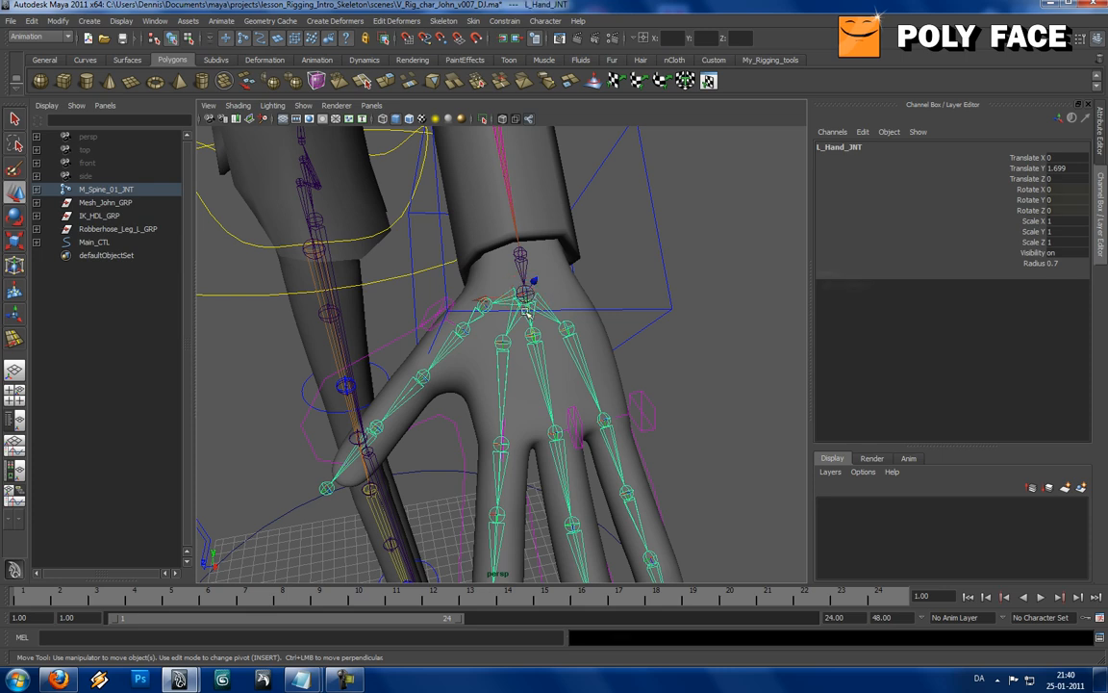
Step: Select L_ArmEnd_JNT at the left wrist and examine the hand and finger joint chain beneath it
left_click_drag(527, 300, 465, 301, "alt")
left_click_drag(513, 238, 453, 210, "alt")
middle_click_drag(453, 209, 456, 201, "alt")
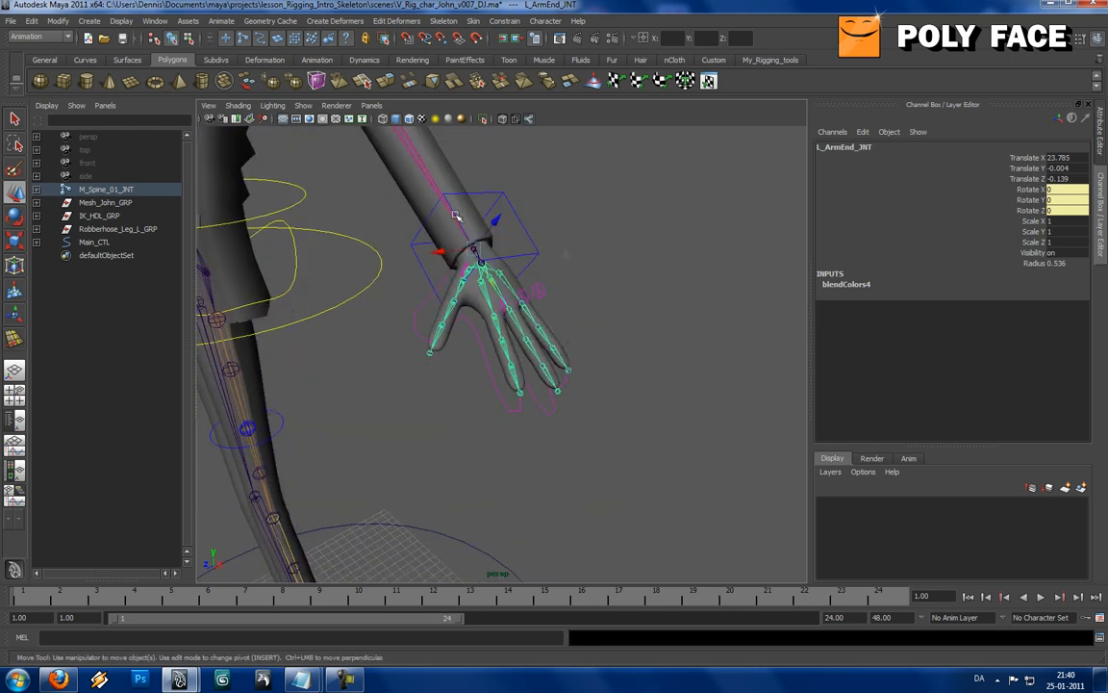
right_click_drag(458, 217, 594, 277, "alt")
middle_click_drag(470, 288, 474, 346, "alt")
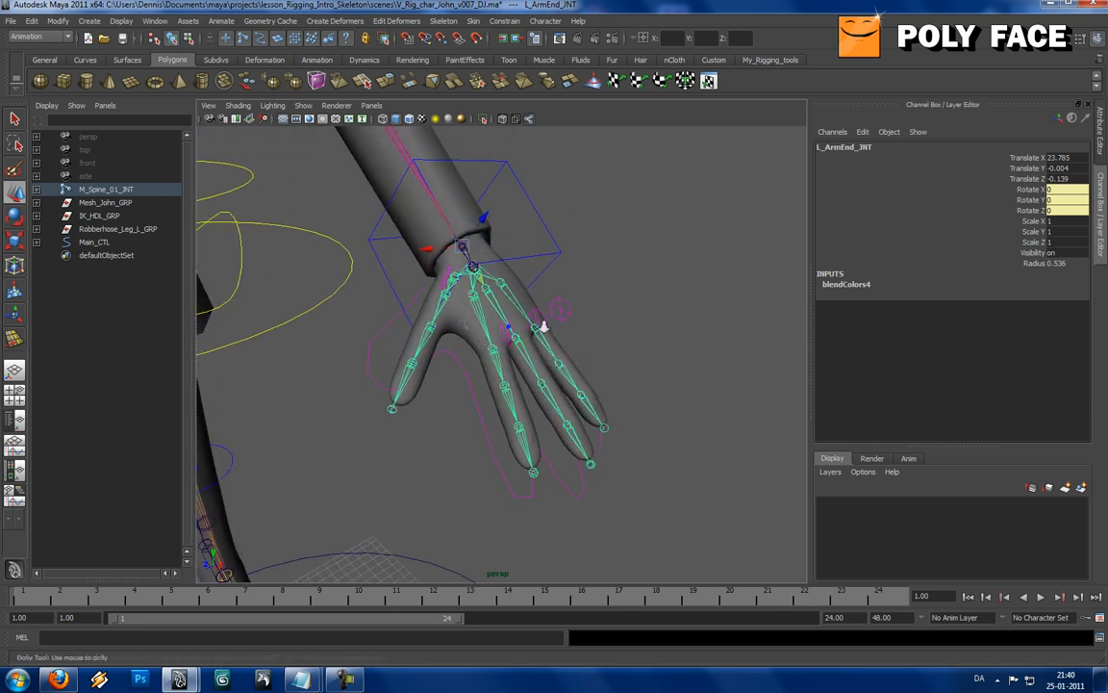
right_click_drag(545, 327, 563, 303, "alt")
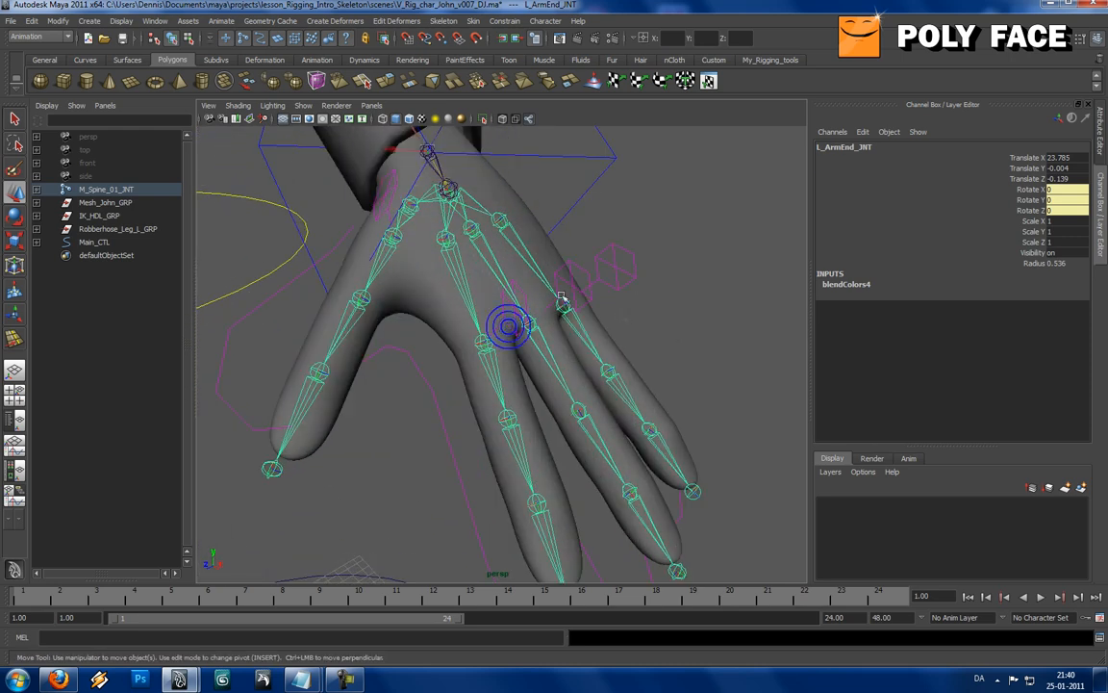
middle_click_drag(539, 219, 539, 295, "alt")
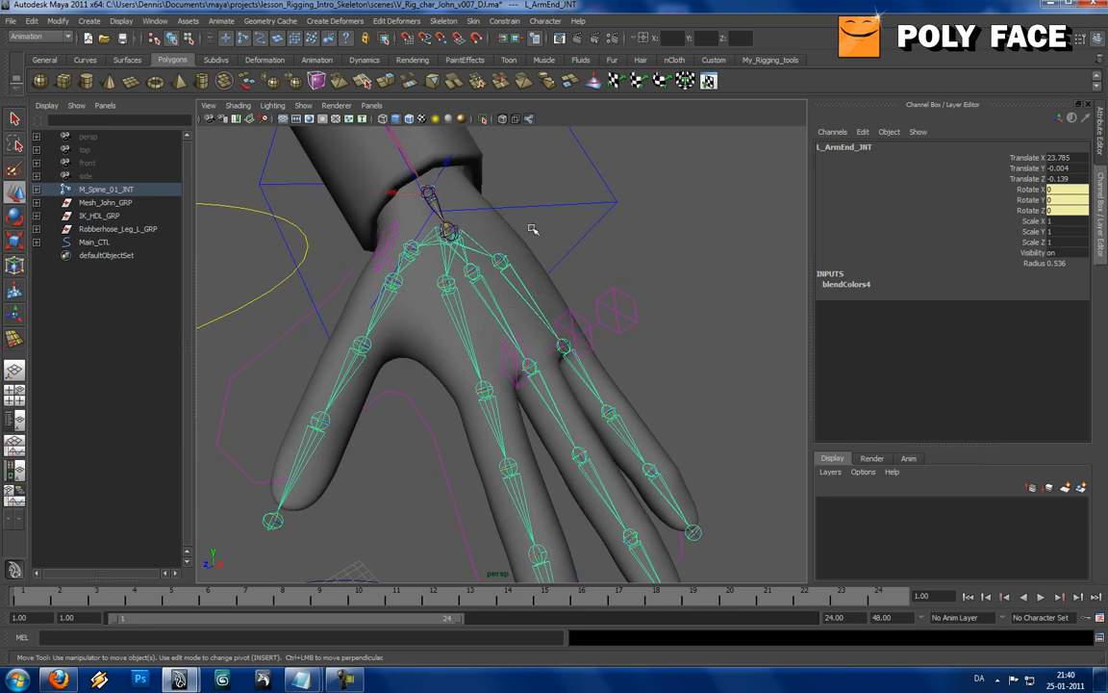
left_click(513, 22)
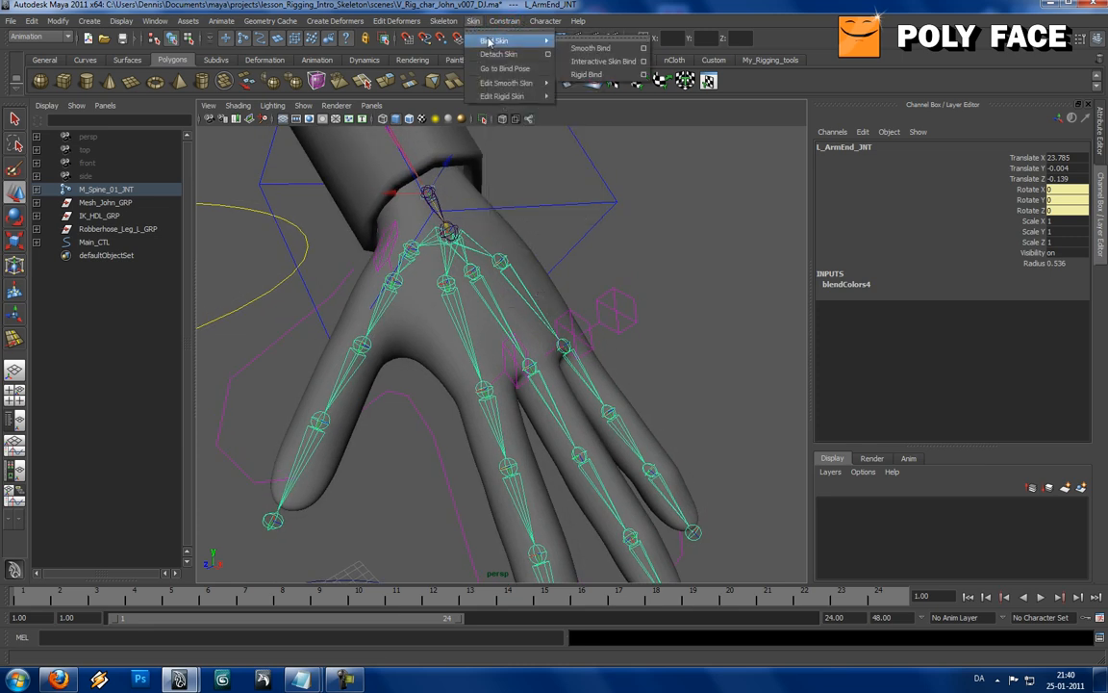
left_click(585, 50)
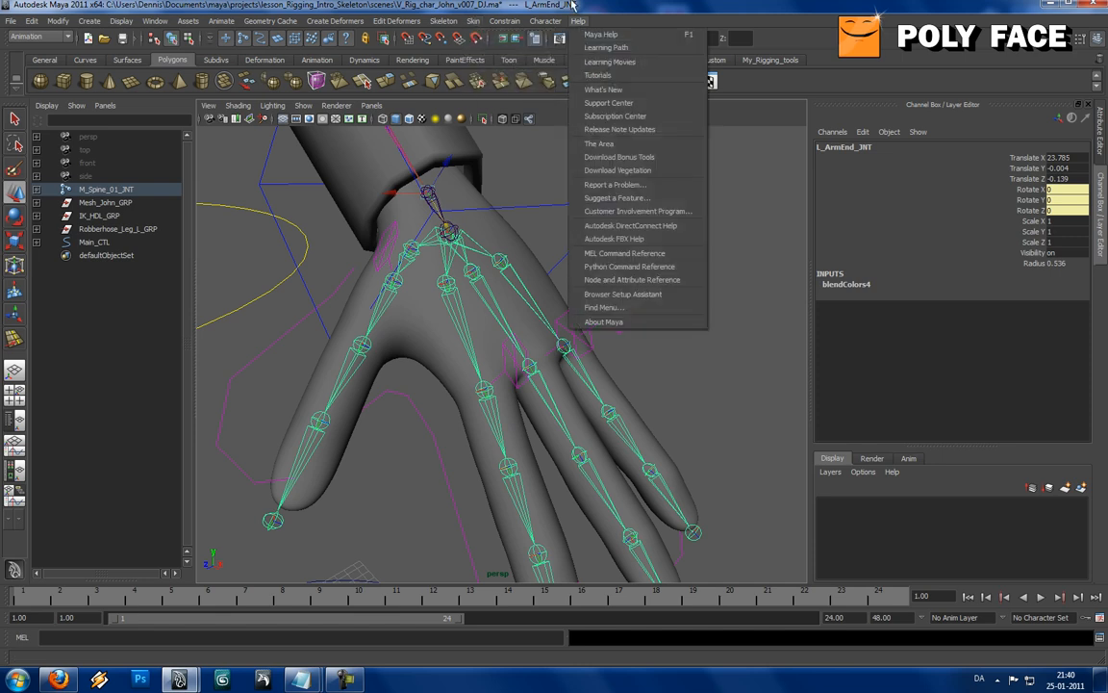
Step: Select the left hand mesh together with the wrist joint L_ArmEnd_JNT
left_click(508, 235)
mouse_move(511, 252)
middle_mouse_down("alt")
mouse_move(537, 274)
mouse_move(527, 225)
mouse_move(530, 252)
middle_mouse_up("alt")
right_click_drag(505, 288, 651, 304, "alt")
middle_click_drag(520, 287, 551, 371, "alt")
middle_click_drag(483, 265, 560, 372, "alt")
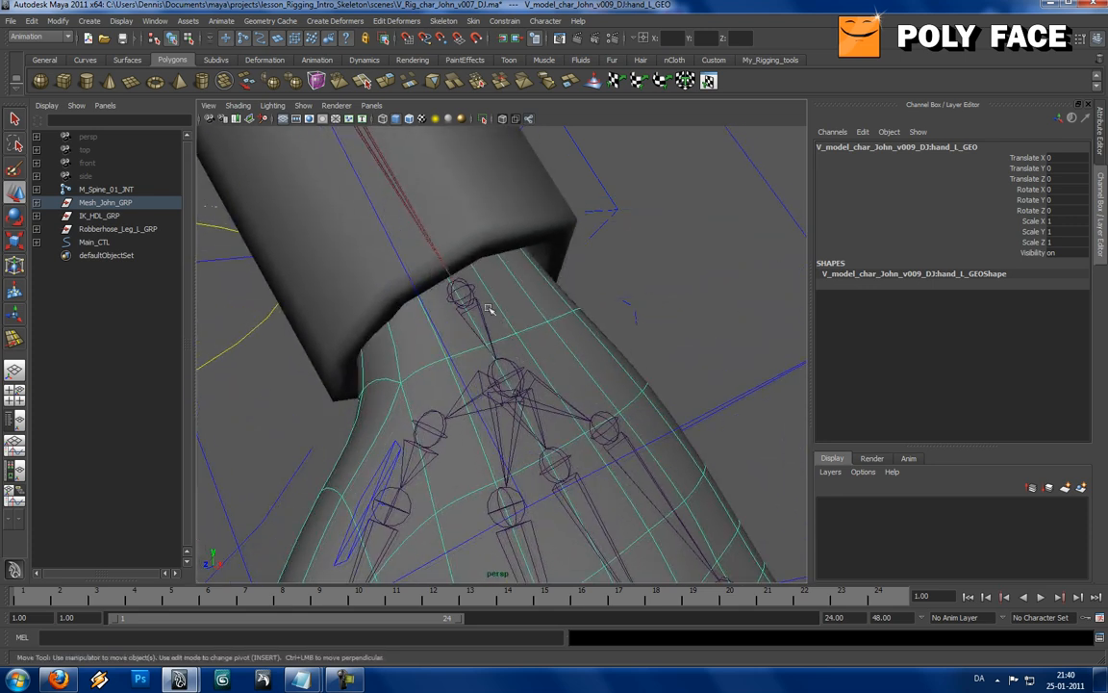
left_click(465, 293)
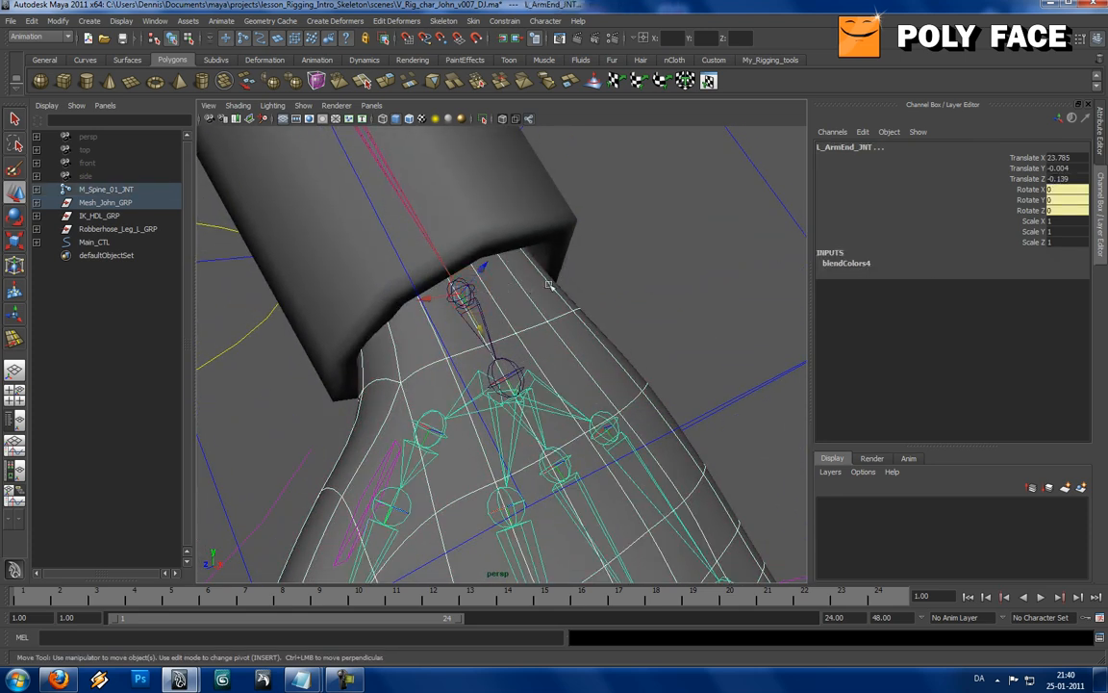
Step: Open the Smooth Bind options for the selected hand mesh and wrist joint
left_click_drag(577, 255, 559, 274, "alt")
right_click_drag(559, 274, 456, 286, "alt")
left_click_drag(469, 304, 450, 219, "alt")
left_click(473, 21)
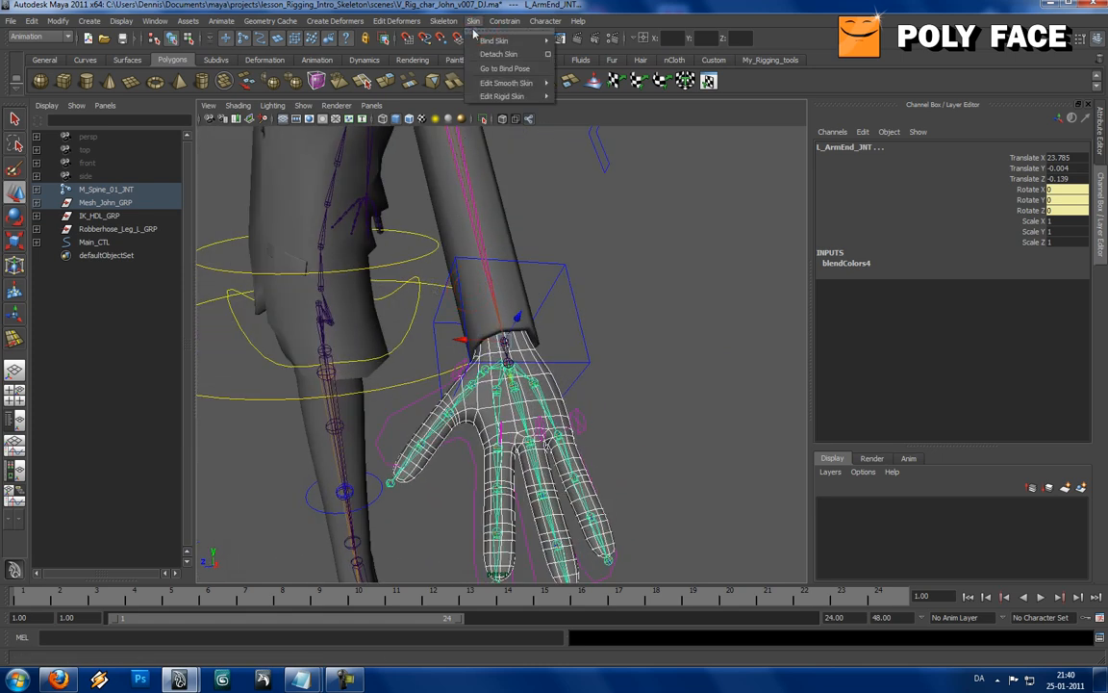
mouse_move(495, 43)
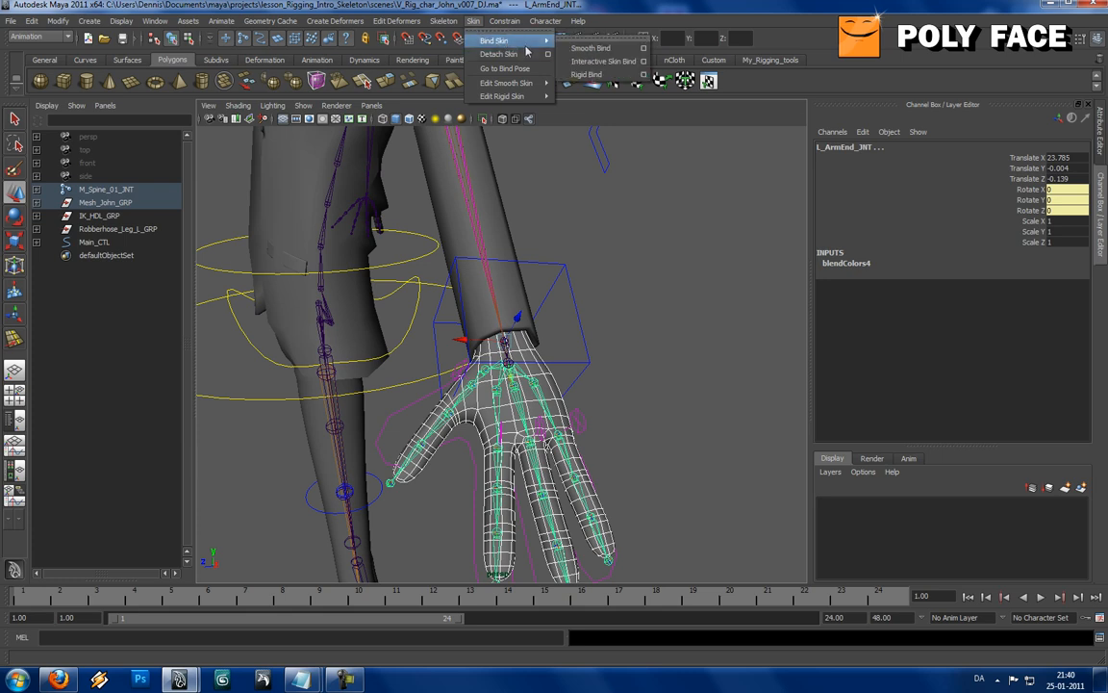
left_click(641, 48)
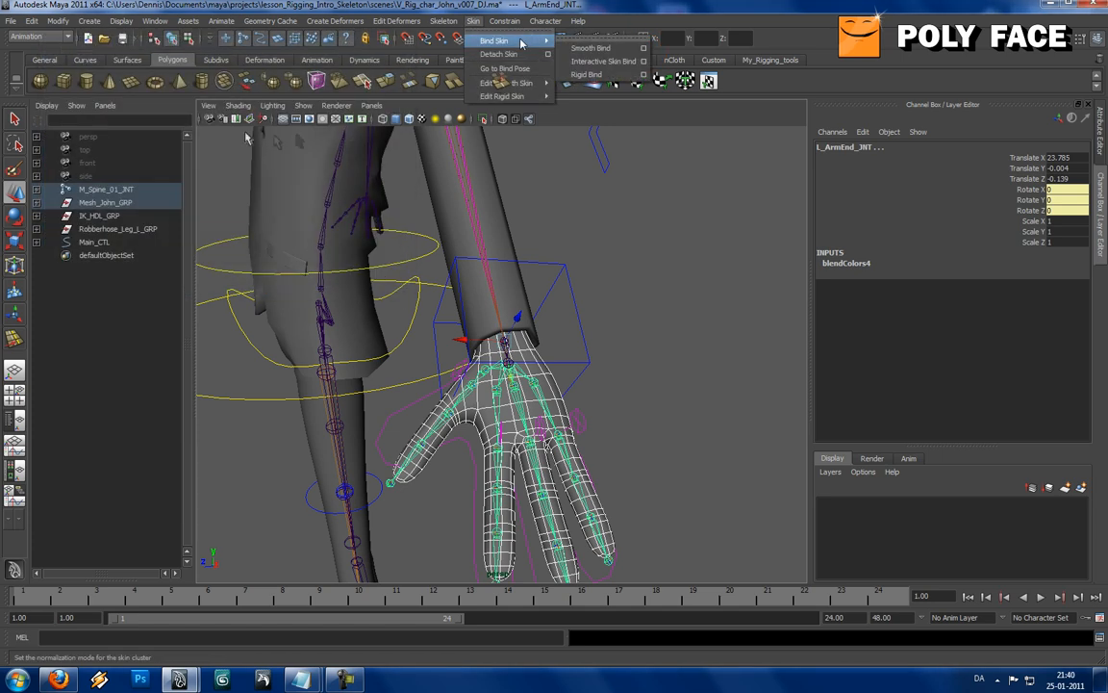
left_click(644, 48)
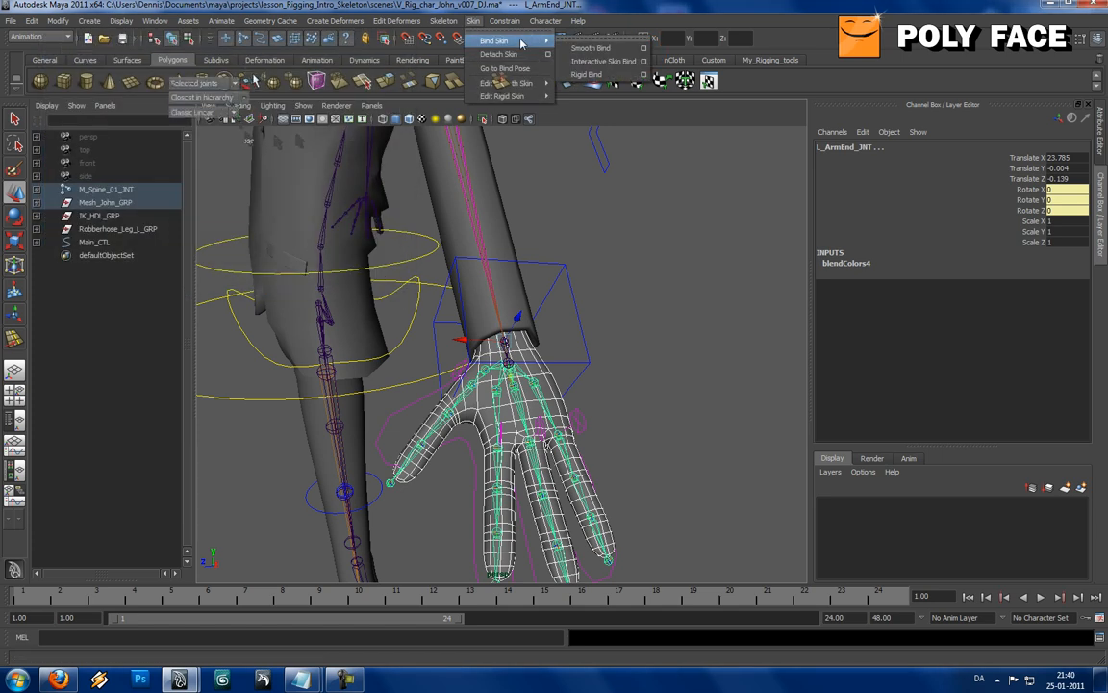
Step: Move the Smooth Bind options clear of the hand and set the bind target to Joint hierarchy
left_click_drag(293, 57, 954, 97)
left_click(879, 152)
left_click(879, 165)
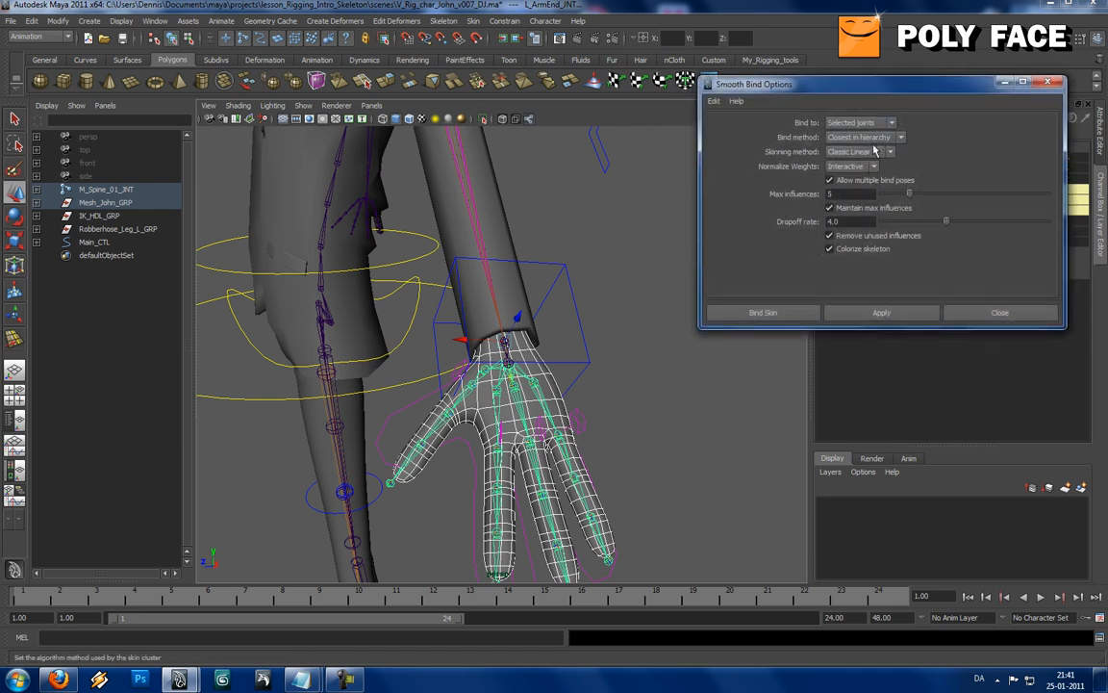
left_click(885, 125)
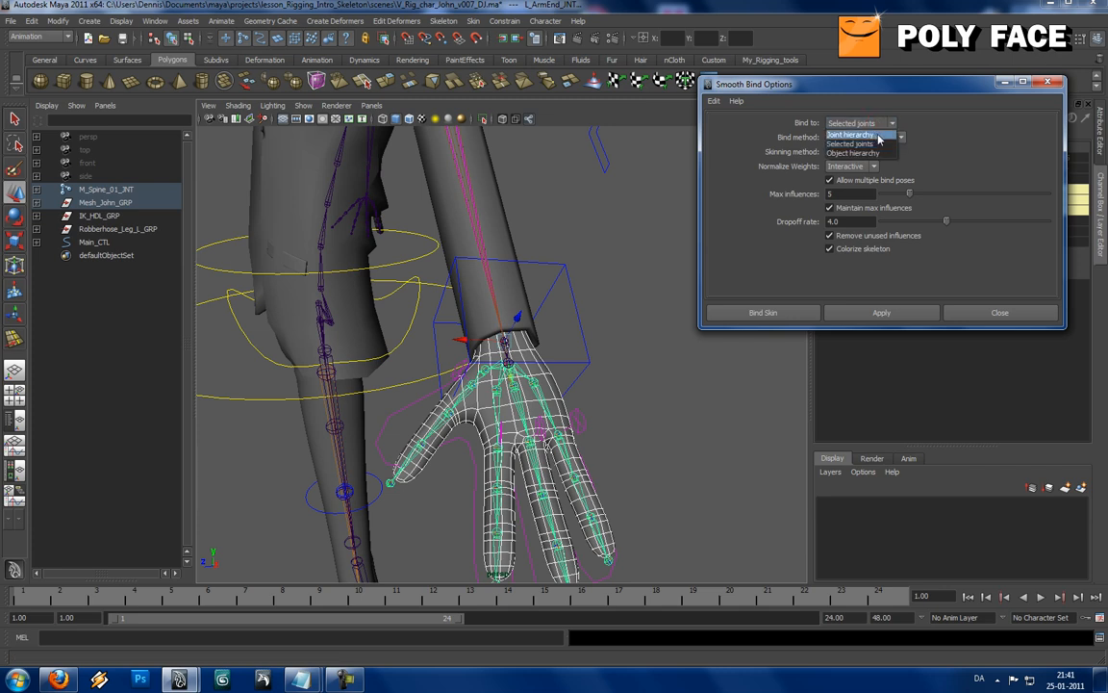
left_click(877, 135)
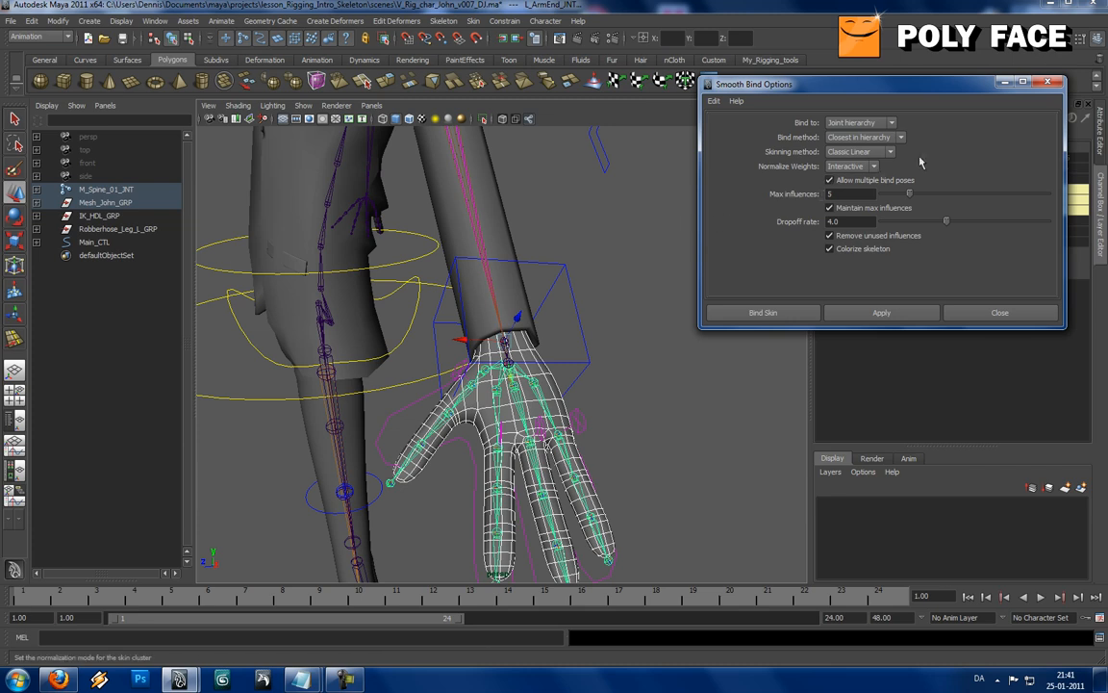
Step: Review the bind methods and choose Closest in hierarchy
left_click_drag(898, 92, 818, 64)
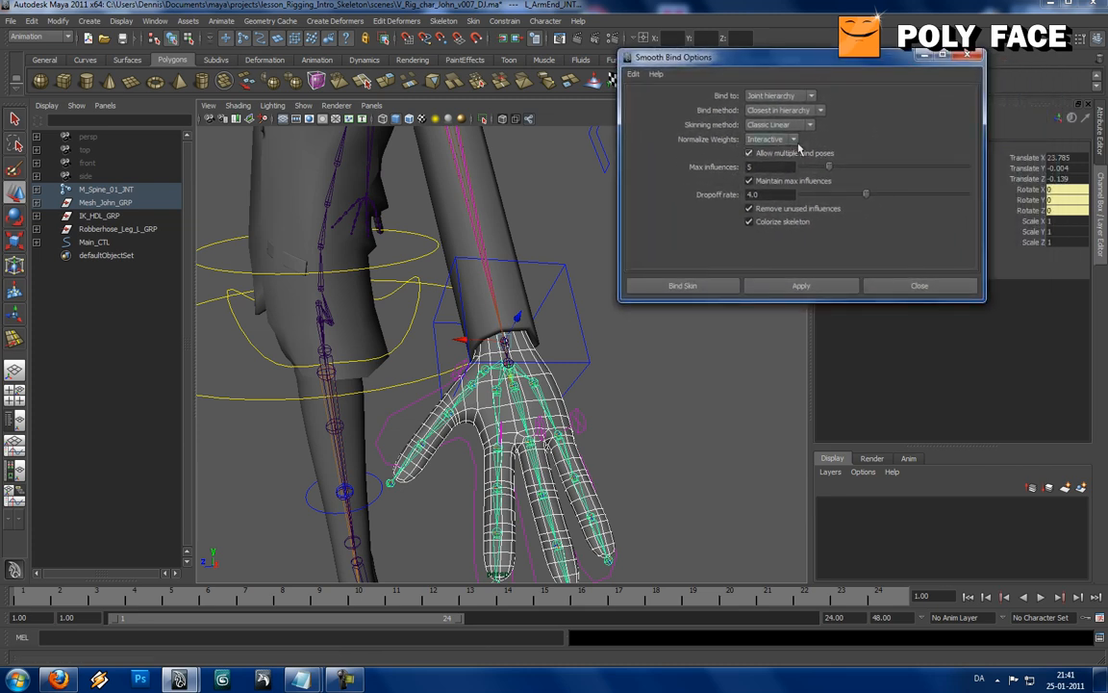
left_click(814, 111)
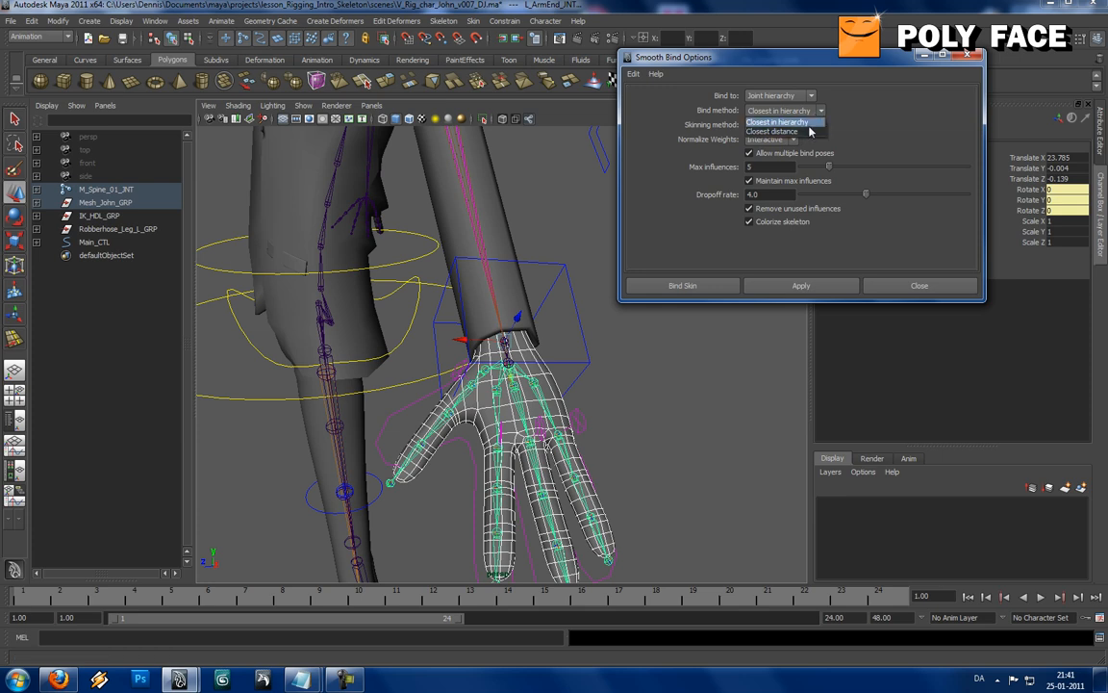
left_click(809, 122)
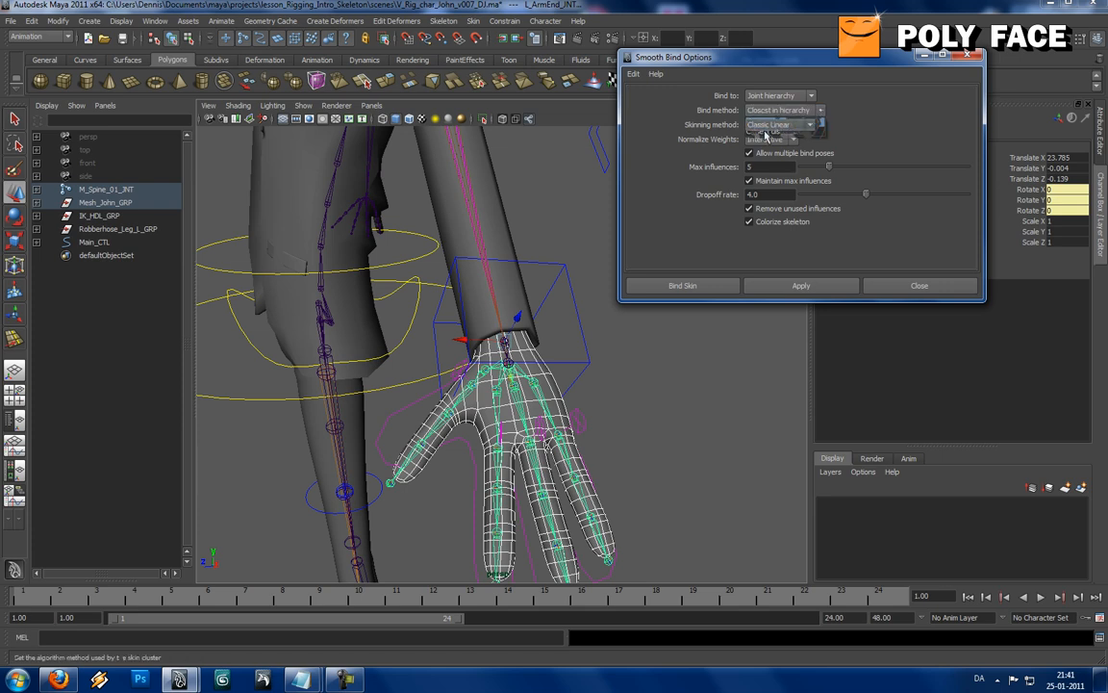
Step: Review the skinning methods, keep Classic Linear, and set Normalize Weights to Post for the smooth bind
left_click_drag(814, 58, 787, 88)
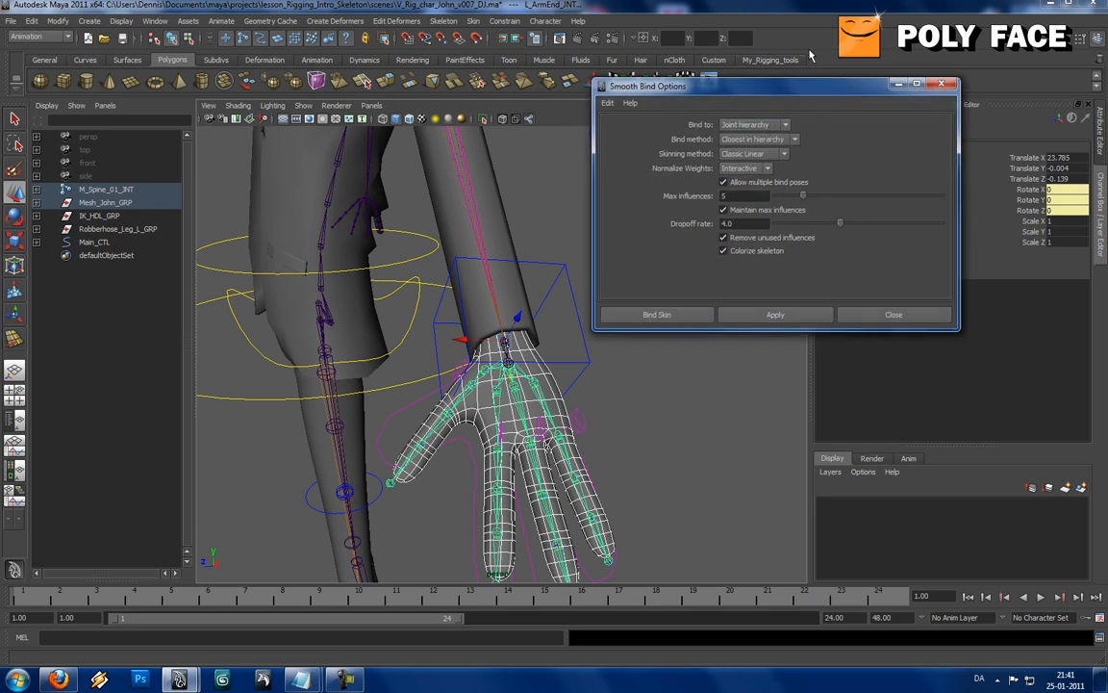
left_click(772, 154)
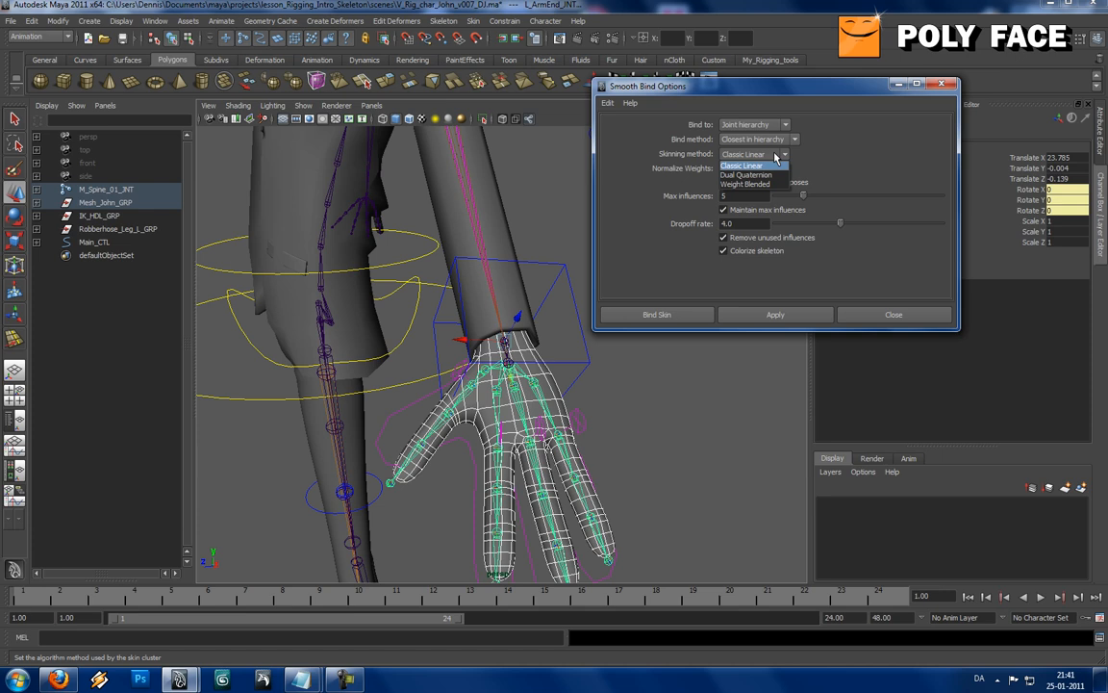
left_click(776, 154)
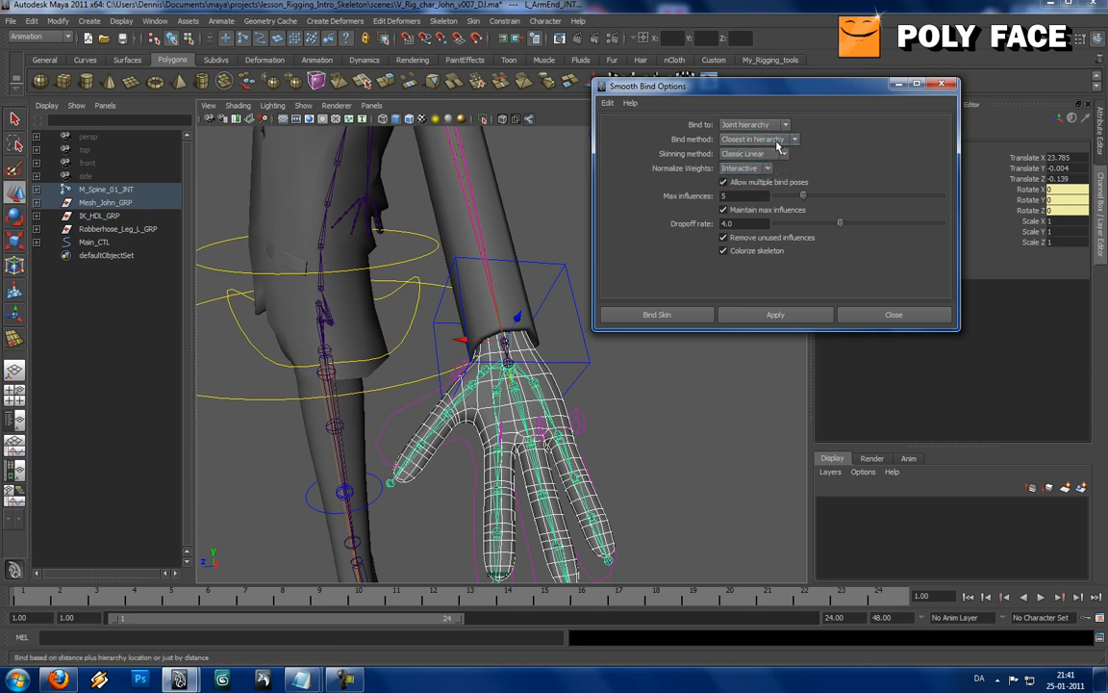
left_click(770, 169)
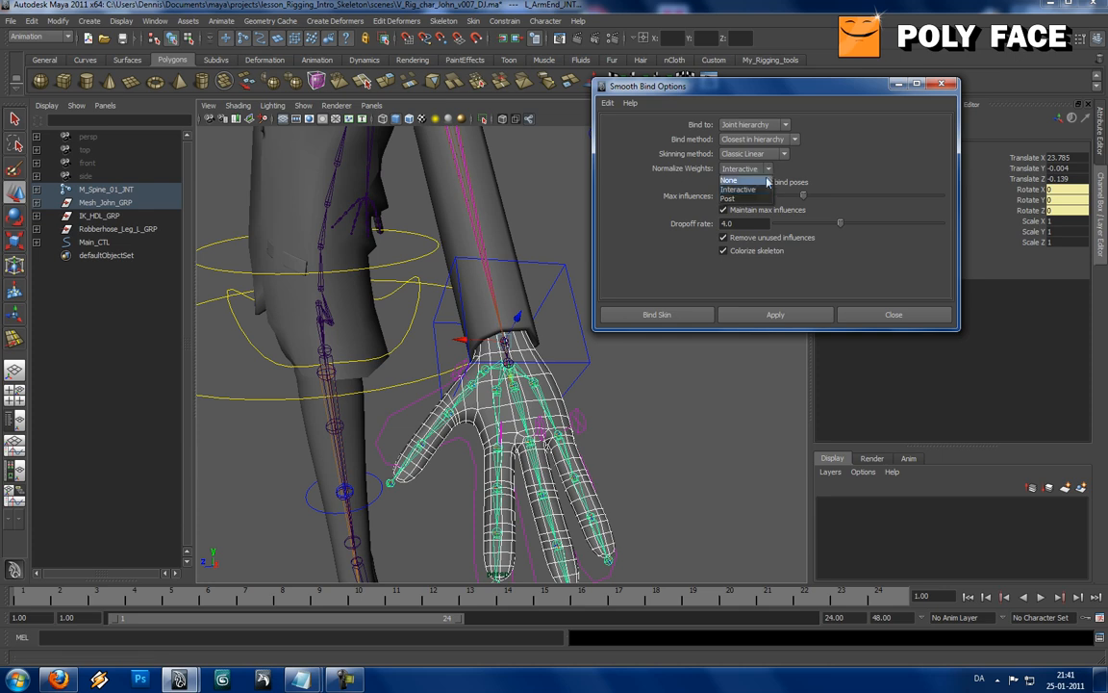
left_click(762, 200)
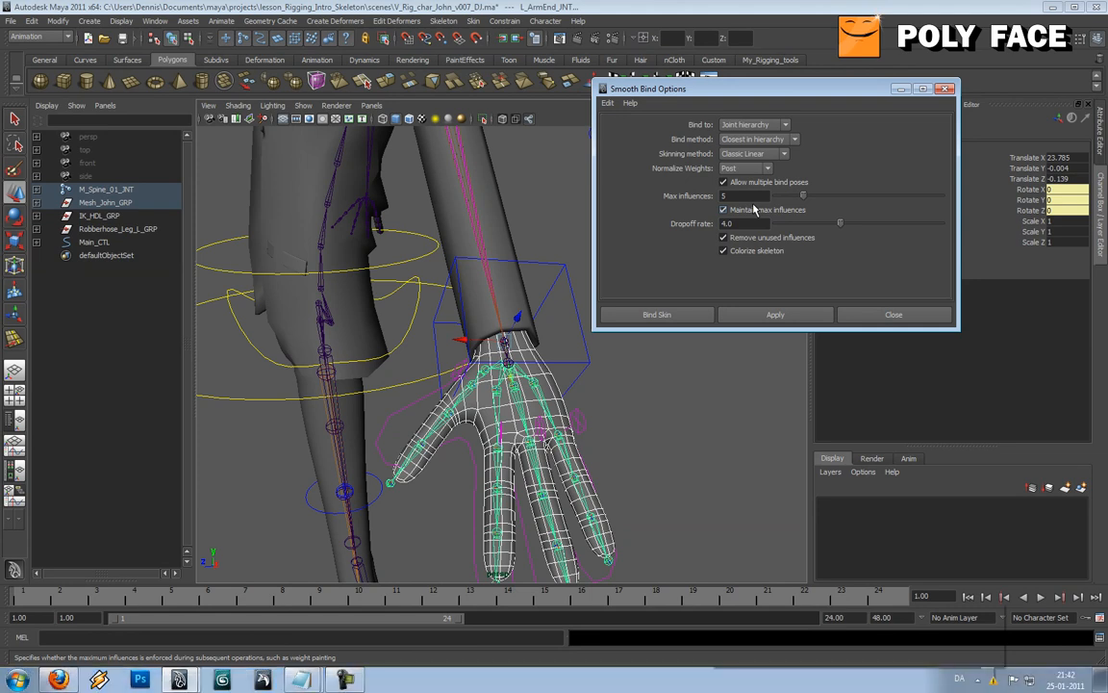
Step: Apply the smooth bind to the left hand mesh and close the Smooth Bind options
mouse_move(756, 90)
left_mouse_down()
mouse_move(716, 72)
mouse_move(739, 80)
left_mouse_up()
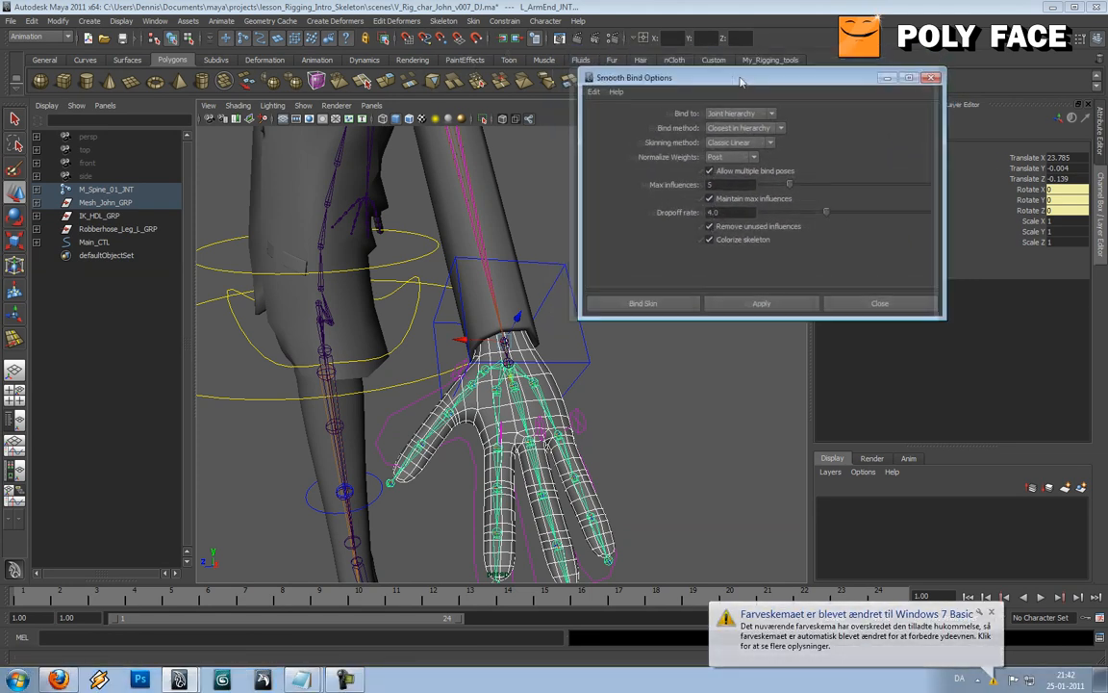
left_click(992, 614)
mouse_move(775, 80)
left_mouse_down()
mouse_move(766, 104)
mouse_move(769, 91)
left_mouse_up()
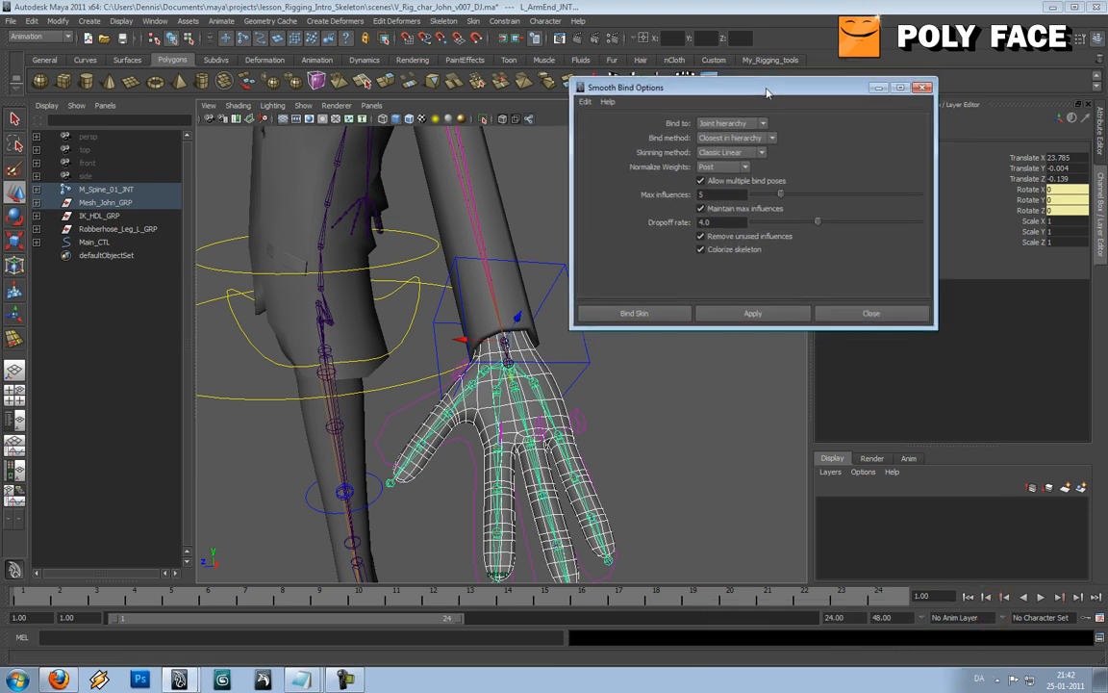
double_click(724, 222)
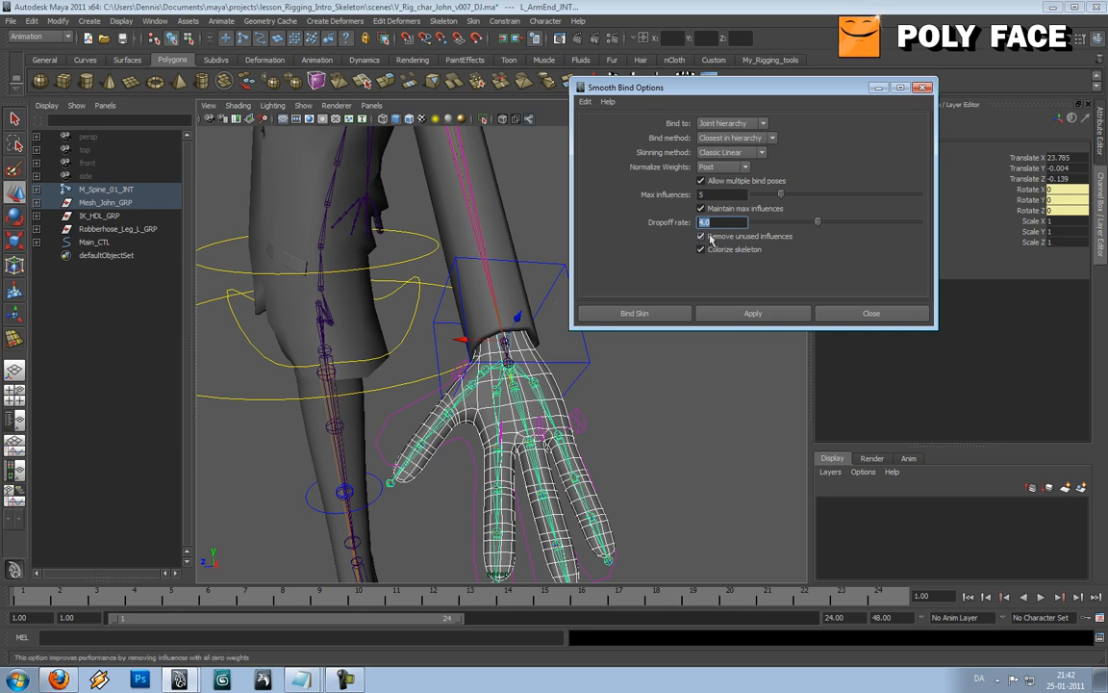
left_click(753, 315)
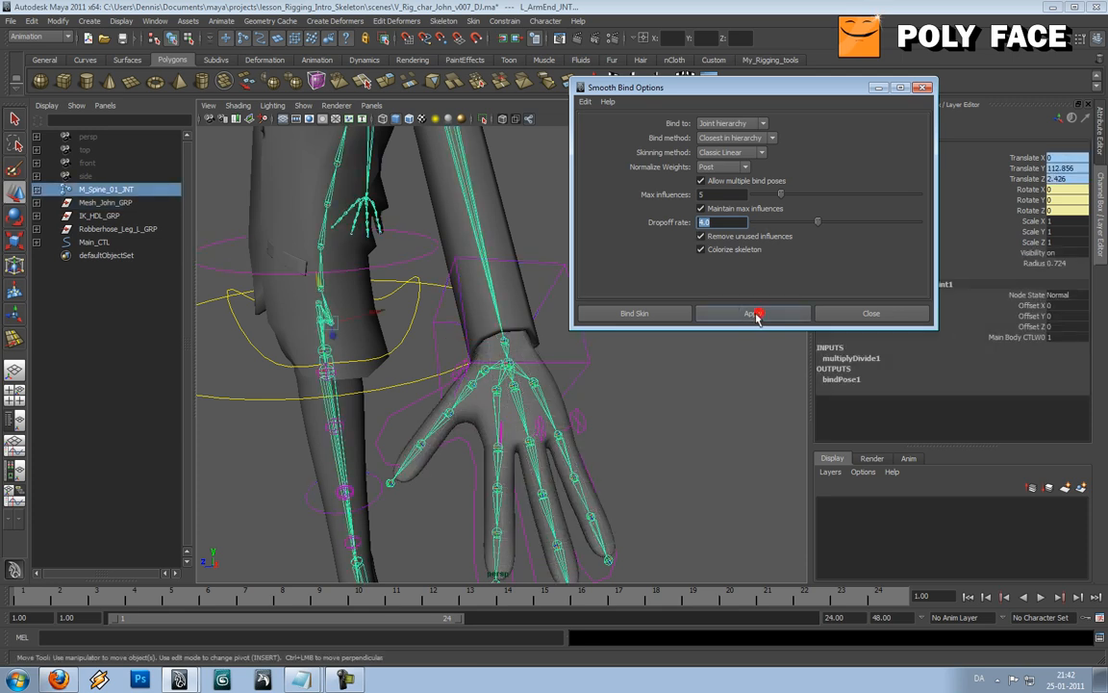
left_click(863, 310)
Step: Test the bound hand's deformation by rotating the finger control L_Hand_fngR_CTL, and undo the rotation
left_click(554, 394)
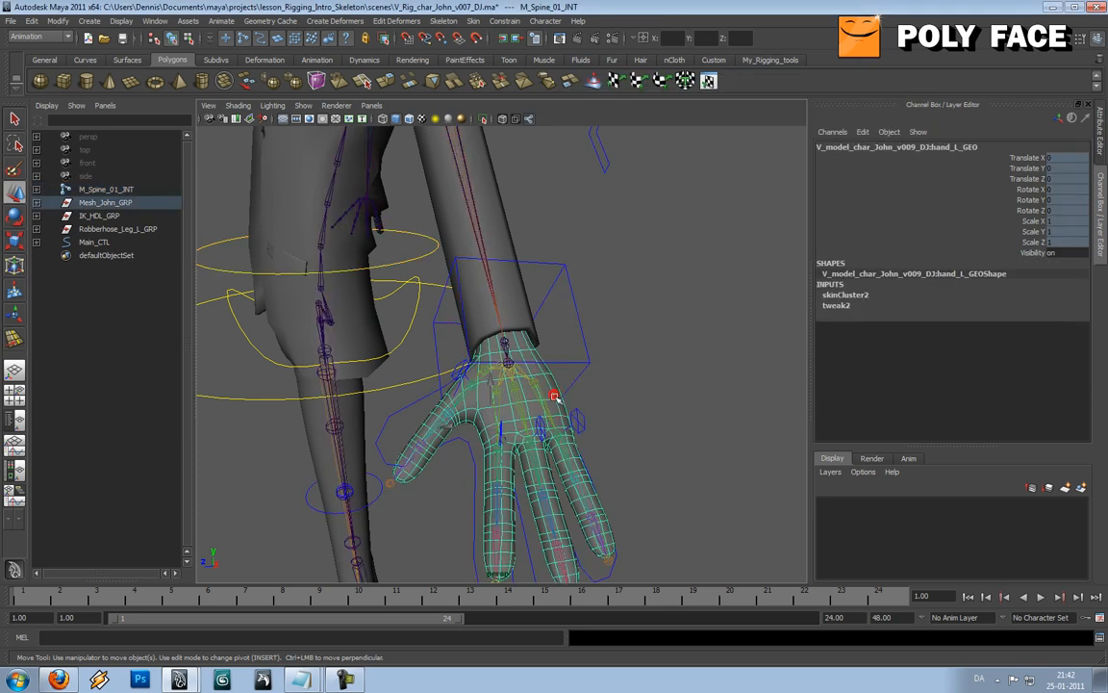
left_click(579, 419)
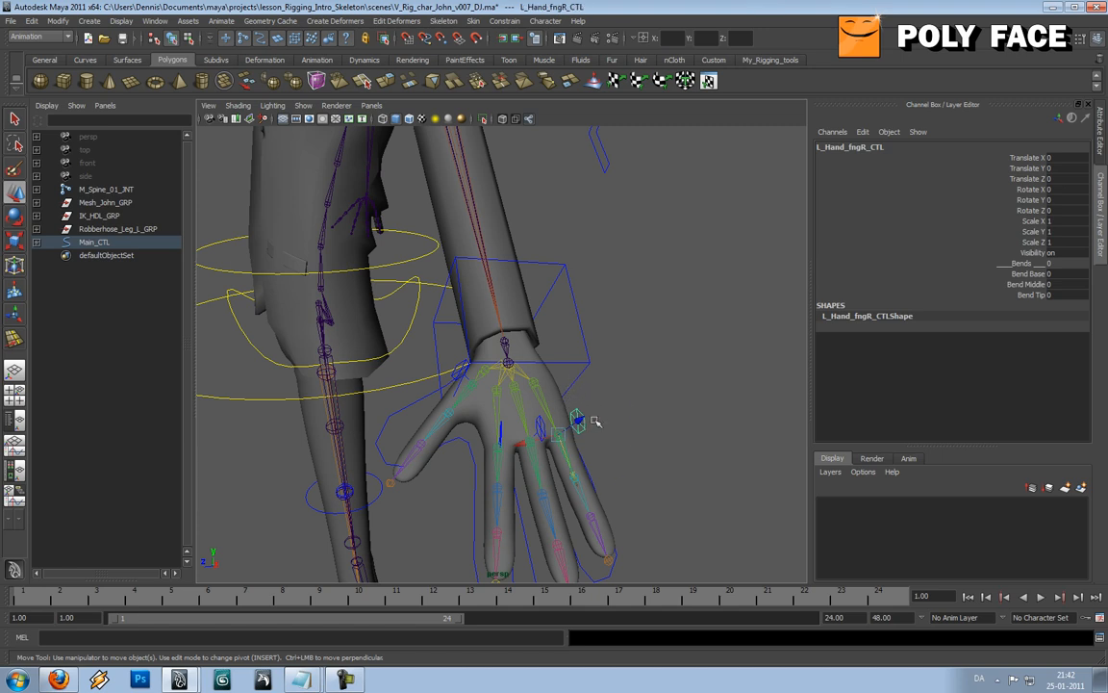
key("e")
left_click_drag(592, 438, 547, 482)
left_click(670, 402)
left_click(543, 425)
key("ctrl+z")
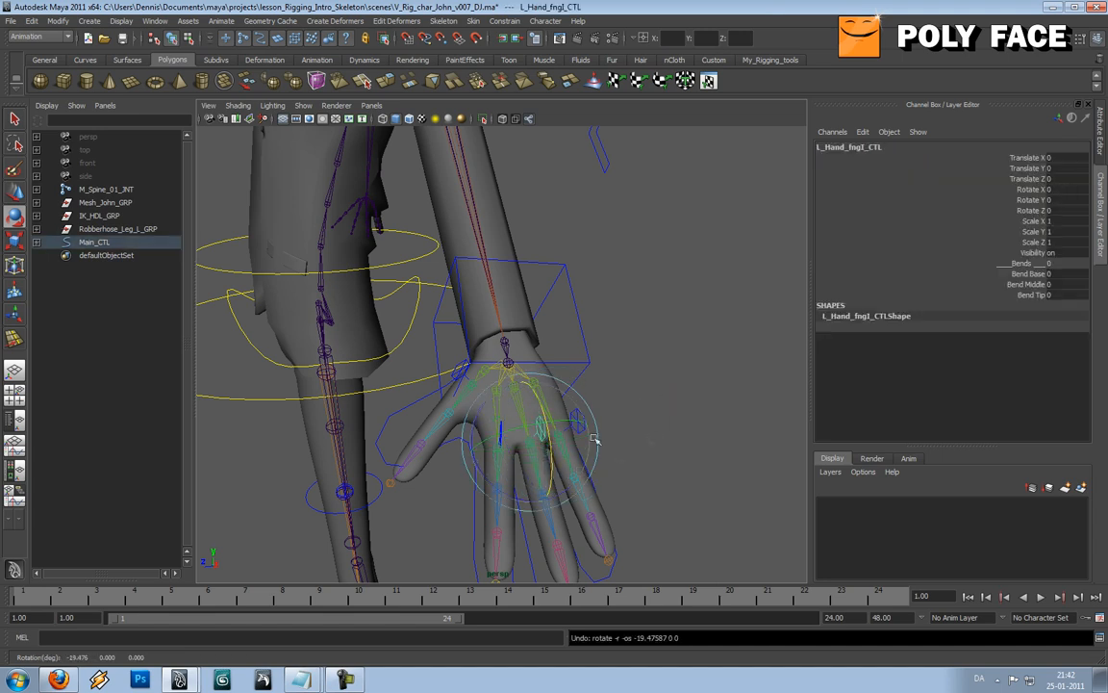
Step: Try rotating the finger control L_Hand_fngP_CTL to check how the finger bends, and undo the rotation
left_click_drag(619, 463, 636, 438, "alt")
left_click(649, 414)
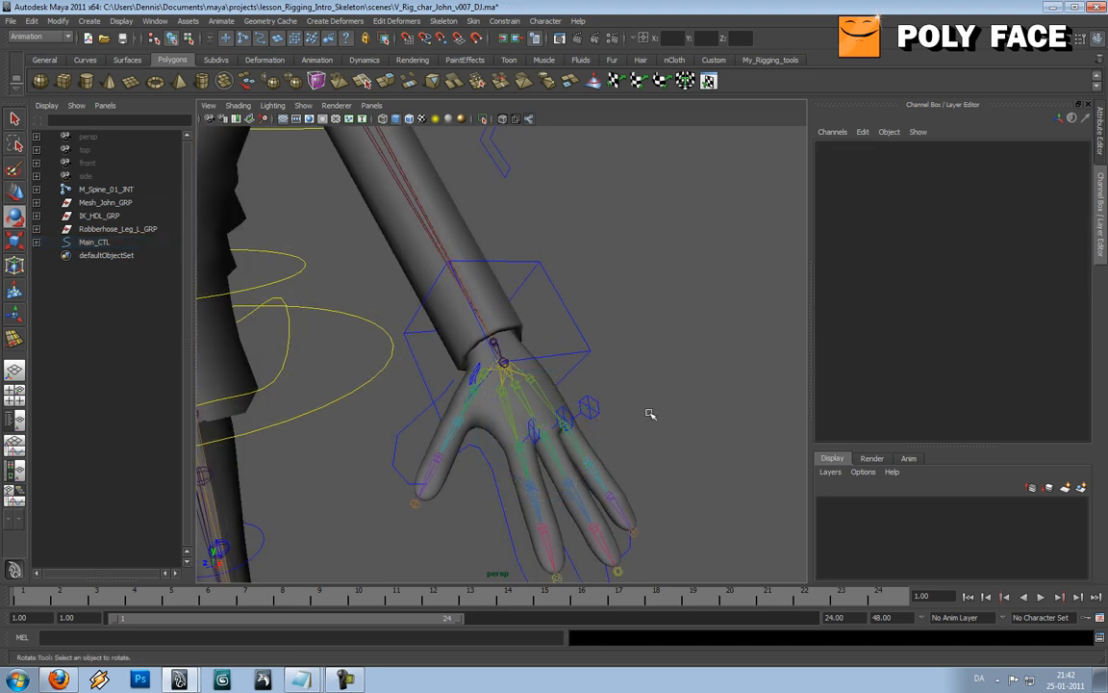
left_click_drag(584, 354, 630, 429, "alt")
left_click(554, 406)
mouse_move(620, 385)
left_mouse_down()
mouse_move(609, 354)
mouse_move(608, 387)
left_mouse_up()
key("z")
key("z")
key("shift+z")
key("z")
key("z")
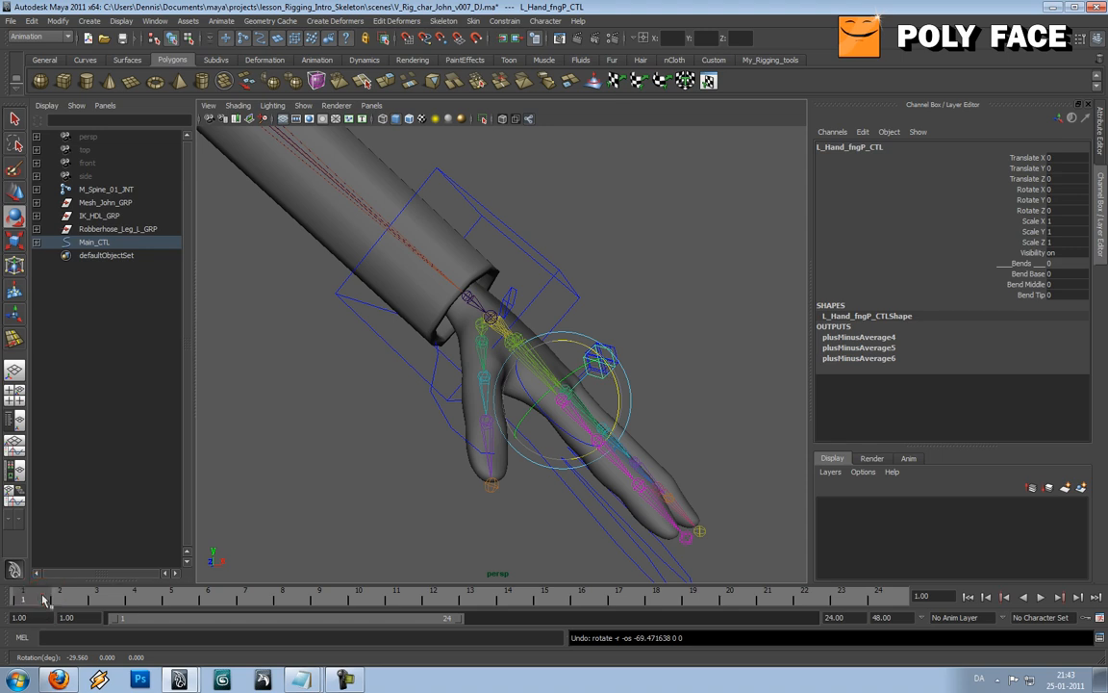
Step: Key L_Hand_fngP_CTL in its rest pose at frame 1 and rotated -74.289 in X at frame 10, and play the animation
left_click_drag(481, 329, 523, 372, "alt")
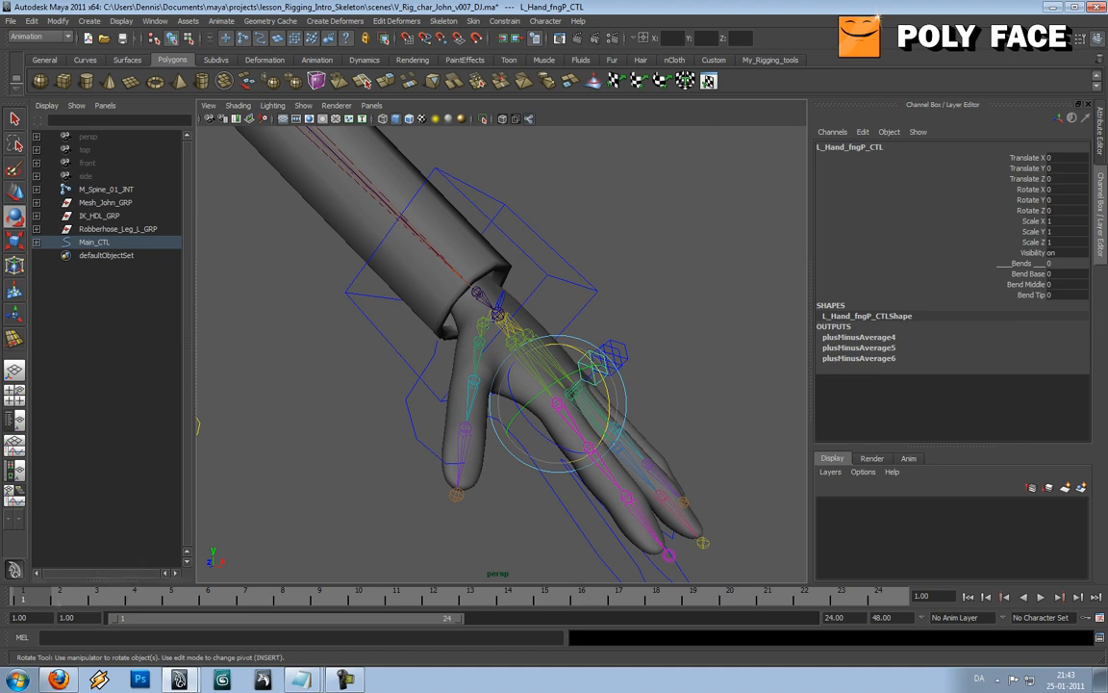
key("s")
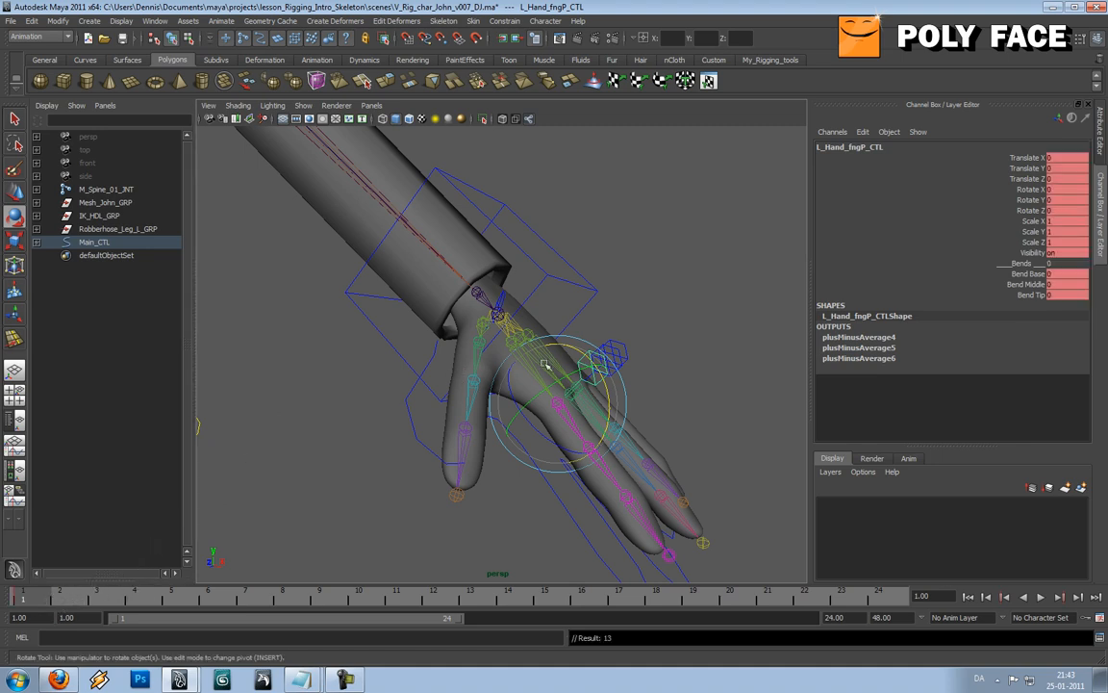
left_click(359, 593)
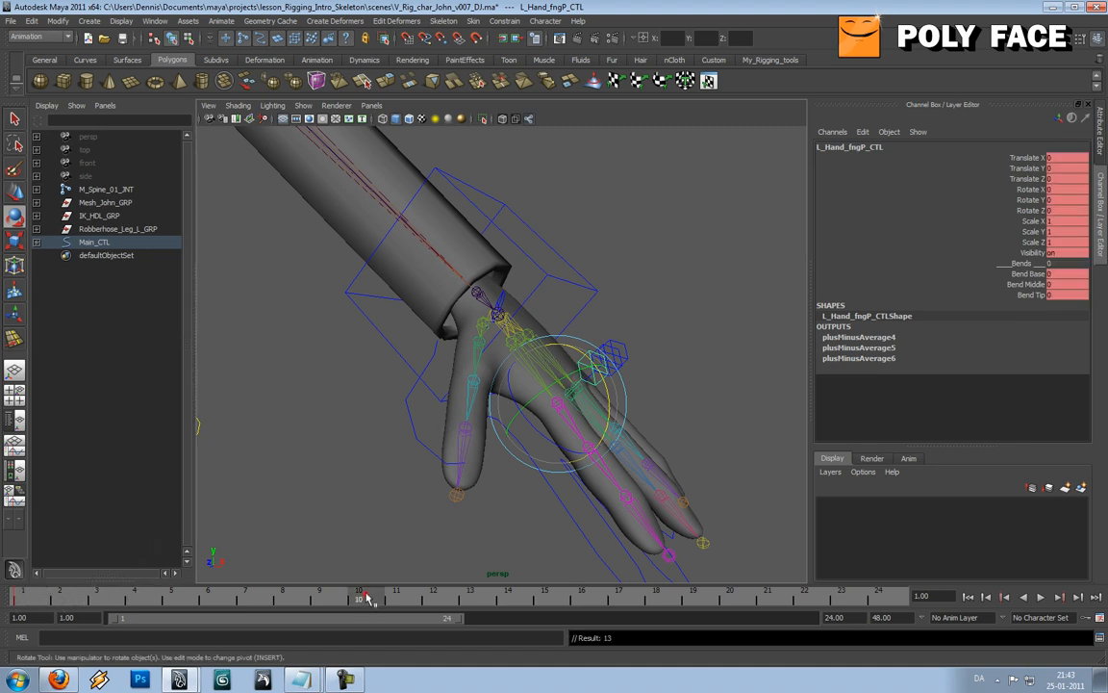
left_click_drag(383, 577, 363, 546, "alt")
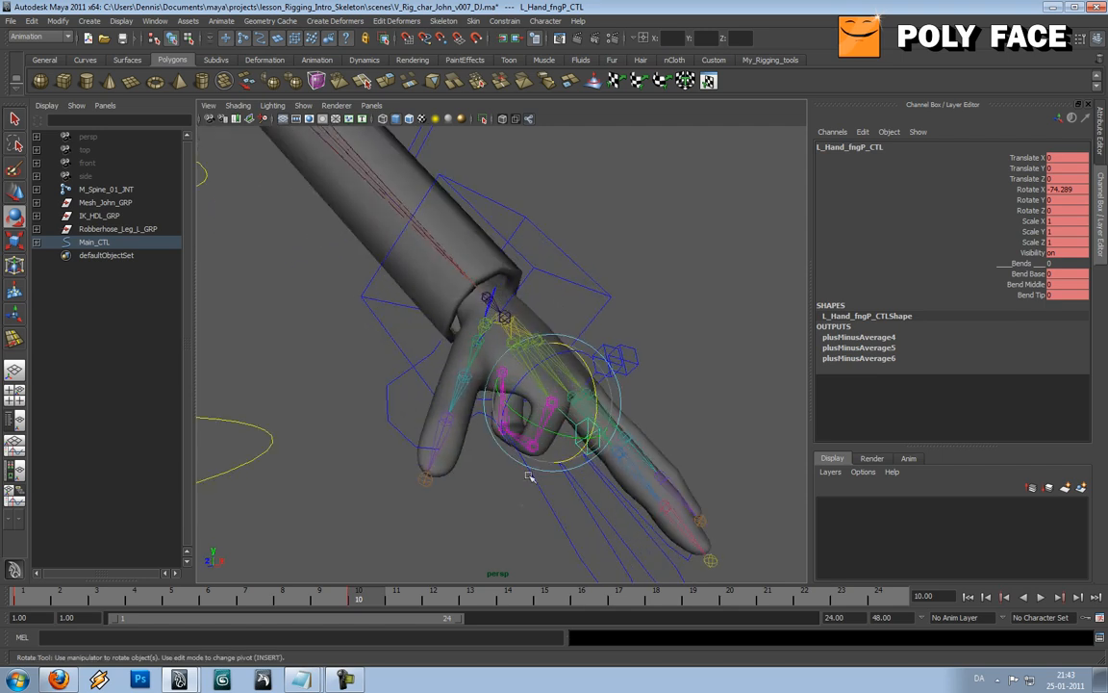
key("alt+v")
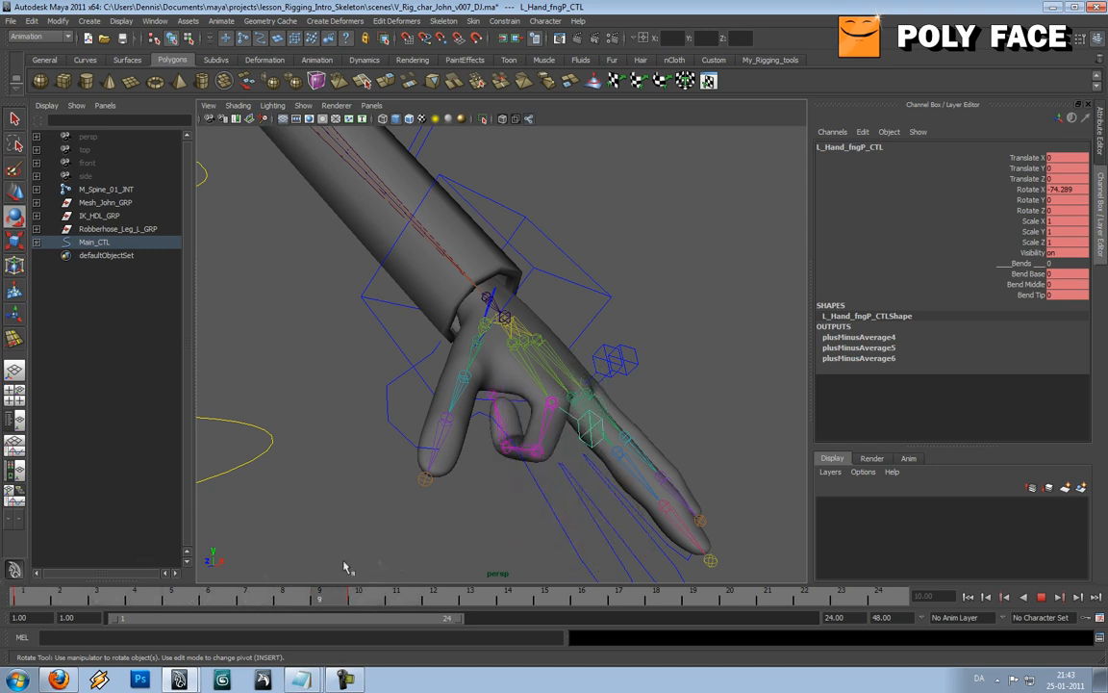
key("alt+v")
Step: Select the left hand mesh, inspect its deformation around the bending finger at frame 3, and return to frame 1
key("w")
left_click(513, 375)
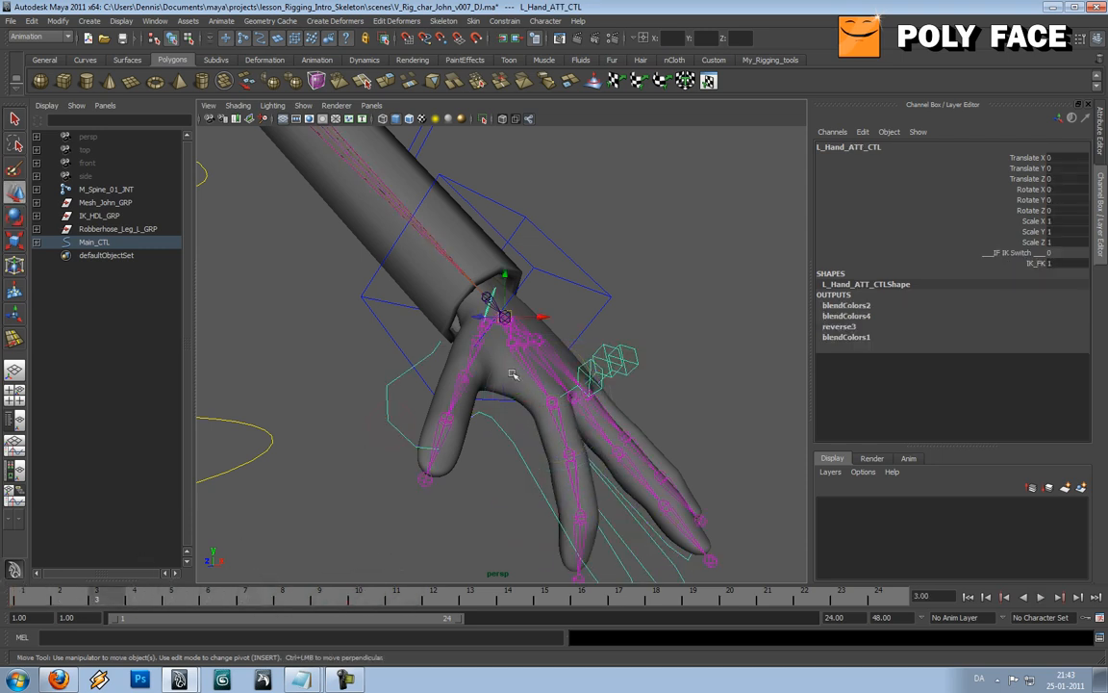
left_click(511, 375)
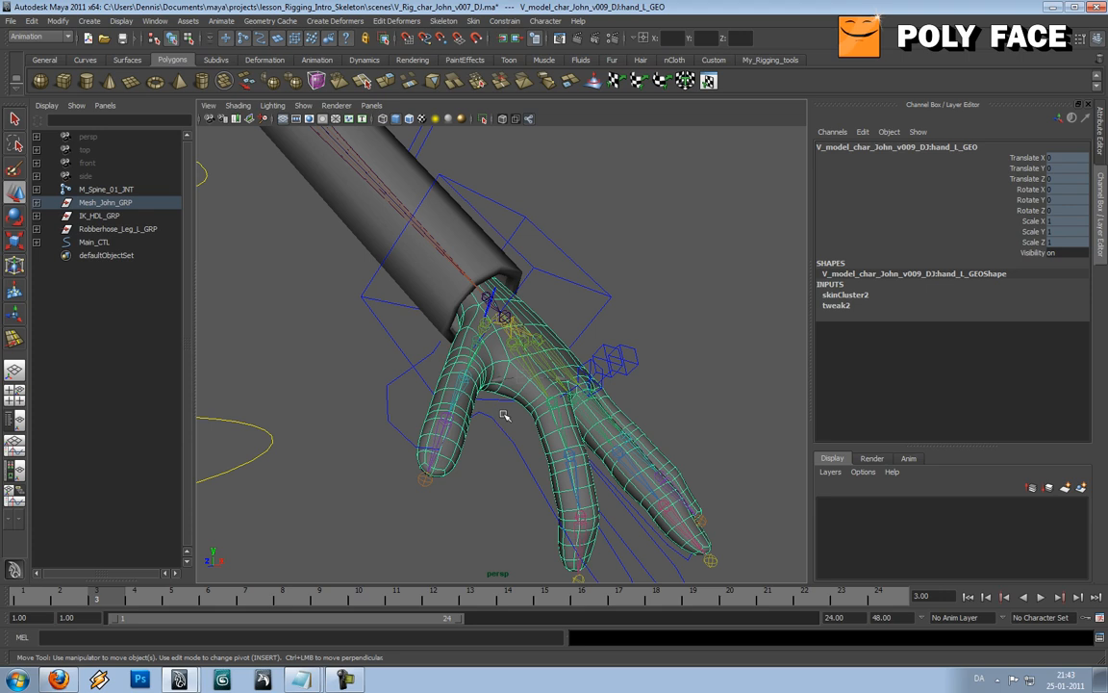
left_click_drag(552, 342, 485, 297, "alt")
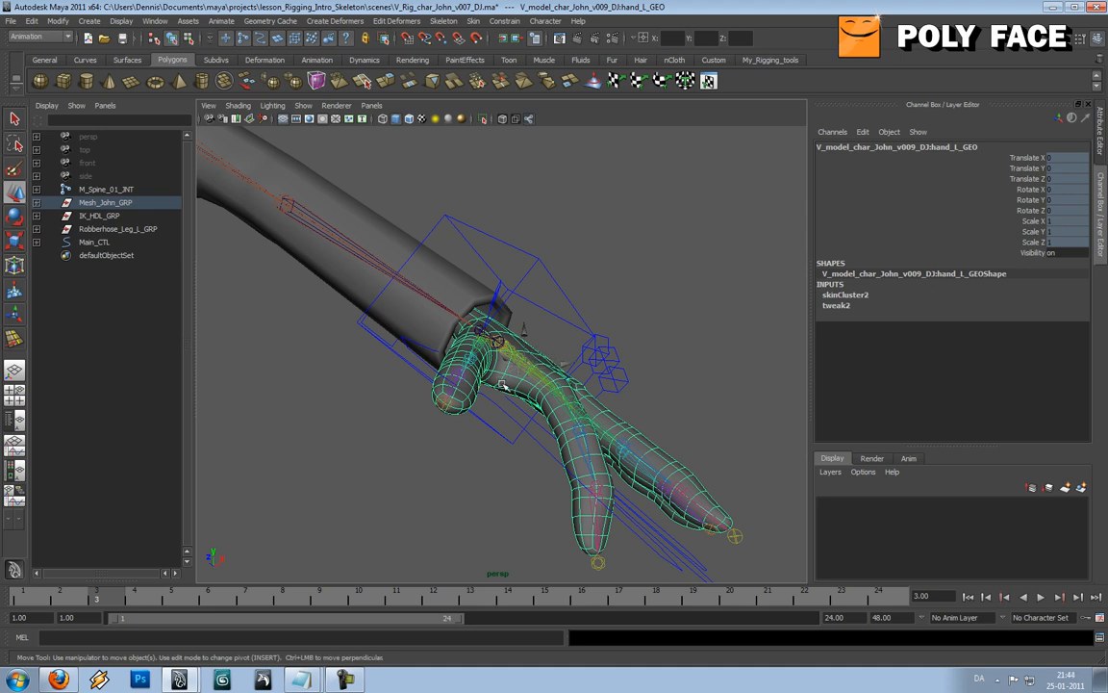
left_click_drag(502, 385, 198, 537, "alt")
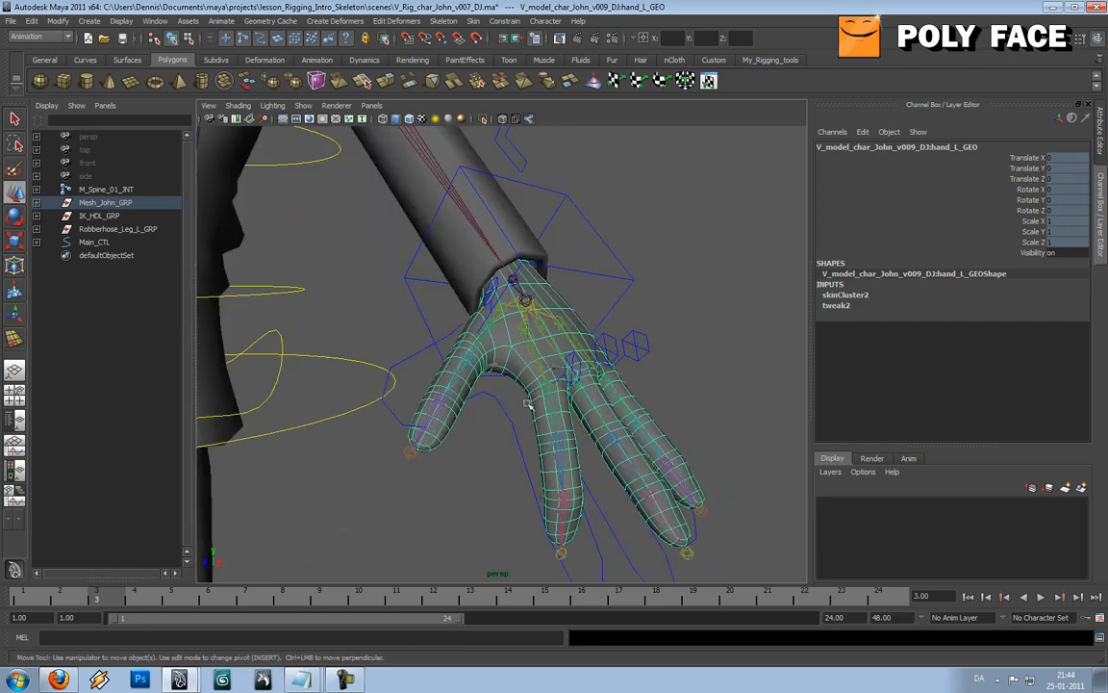
left_click_drag(103, 602, 12, 606)
left_click_drag(393, 360, 381, 369, "alt")
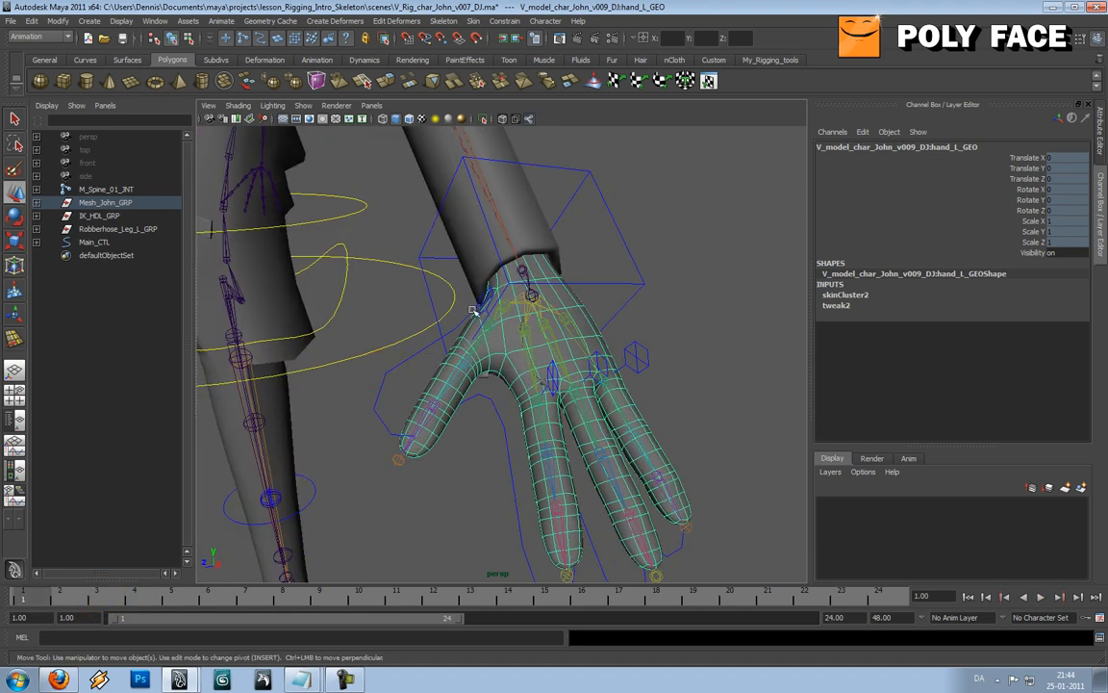
Step: Add a shortcut for the Paint Skin Weights Tool options to the My_Rigging_tools shelf
left_click(473, 21)
mouse_move(488, 42)
mouse_move(509, 84)
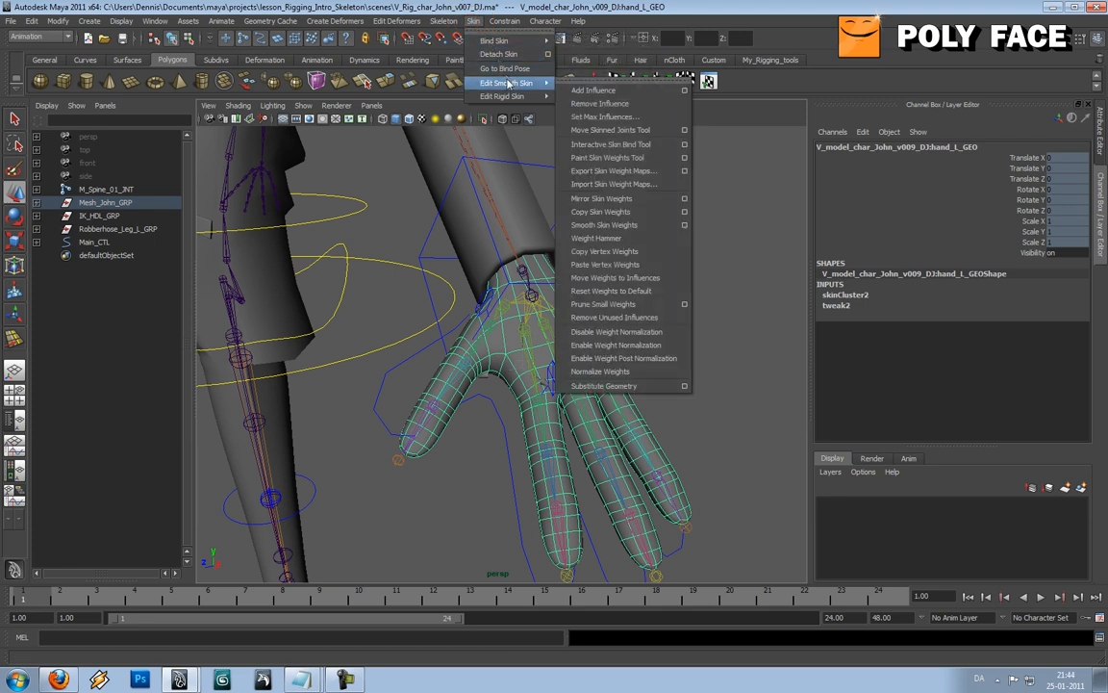
left_click(472, 20)
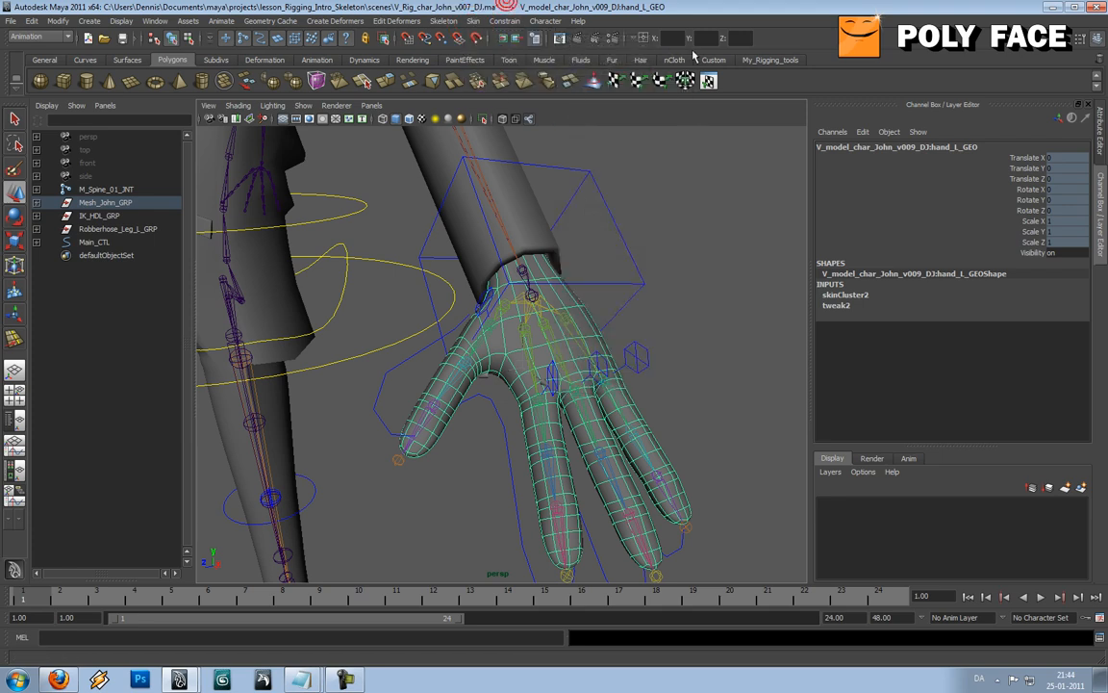
left_click(746, 61)
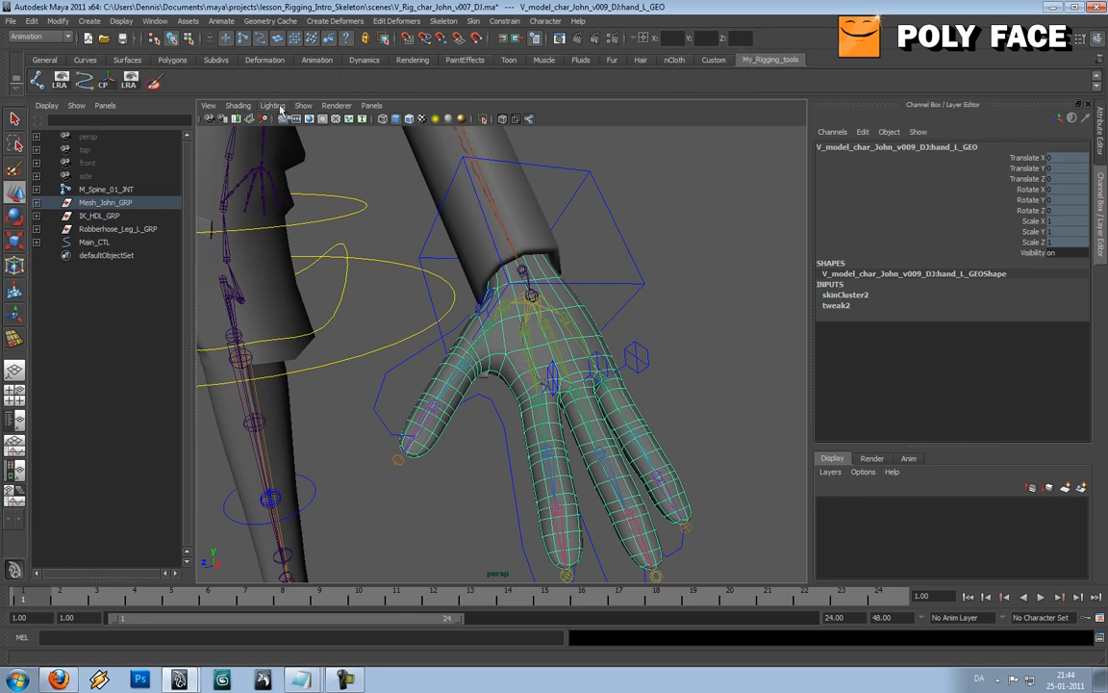
left_click(443, 20)
mouse_move(474, 21)
mouse_move(500, 83)
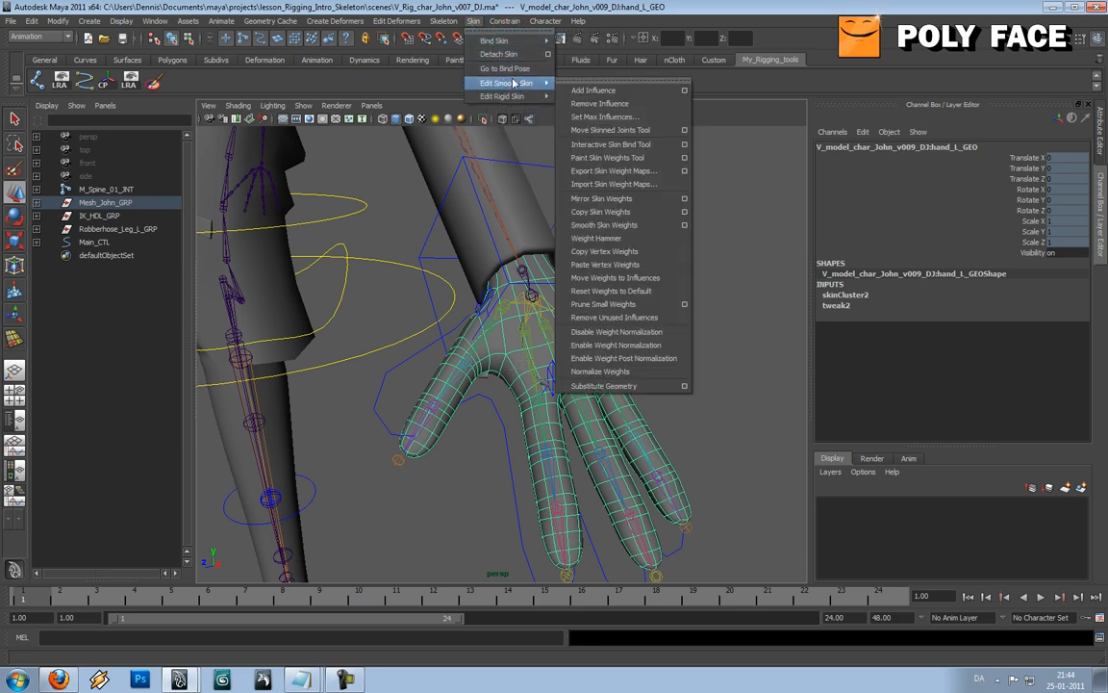
left_click(685, 157, "ctrl+shift")
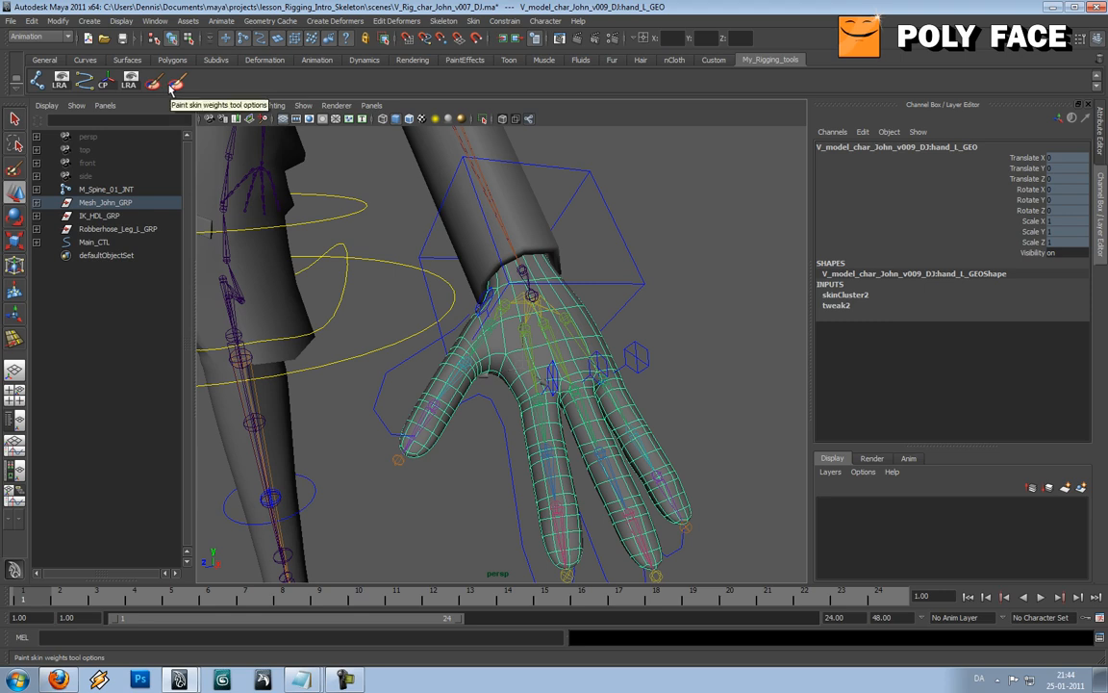
Step: Open the Paint Skin Weights Tool settings for the left hand mesh and review the Normalize Weights choices, keeping Post
left_click(173, 85)
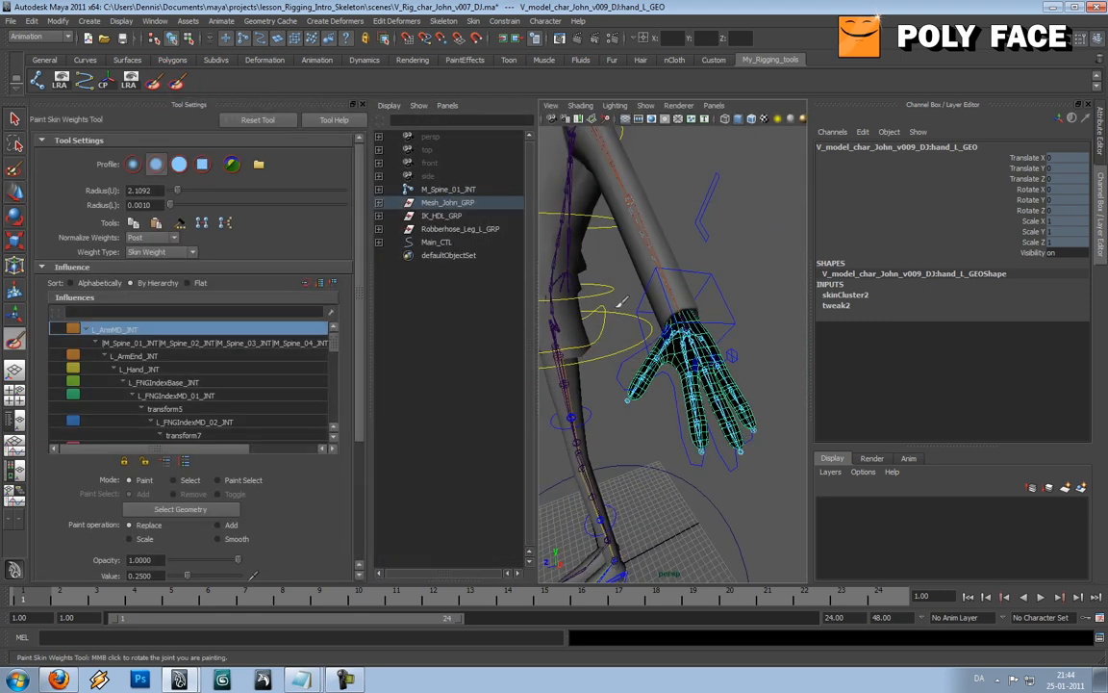
key("space")
left_click_drag(613, 299, 630, 310, "alt")
left_click(168, 239)
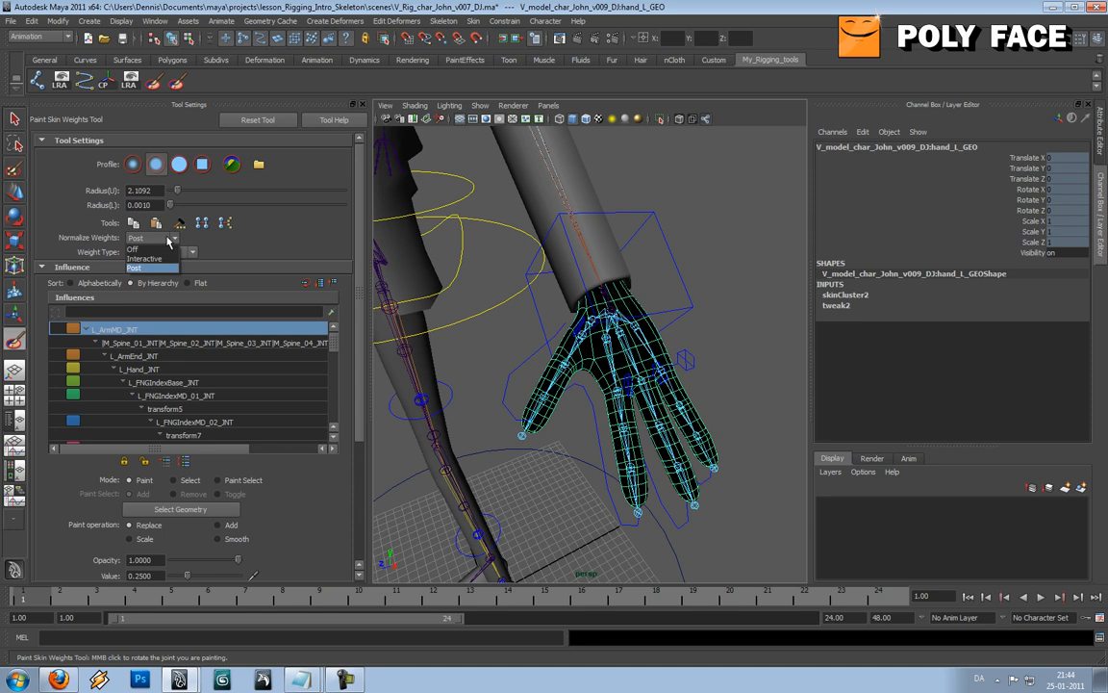
left_click(168, 239)
left_click(167, 239)
left_click(167, 240)
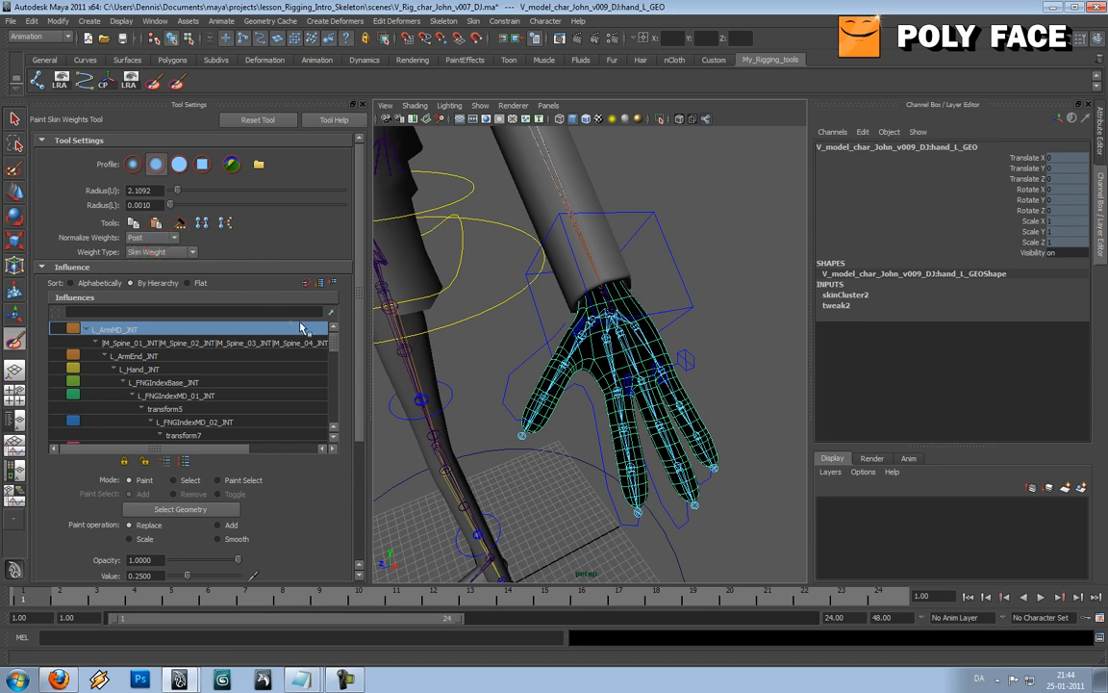
Step: Filter the influence list by arm joint names, replace the filter with *JNT, and browse the matching joints
mouse_move(334, 344)
left_mouse_down()
mouse_move(335, 426)
mouse_move(337, 335)
left_mouse_up()
left_click(246, 313)
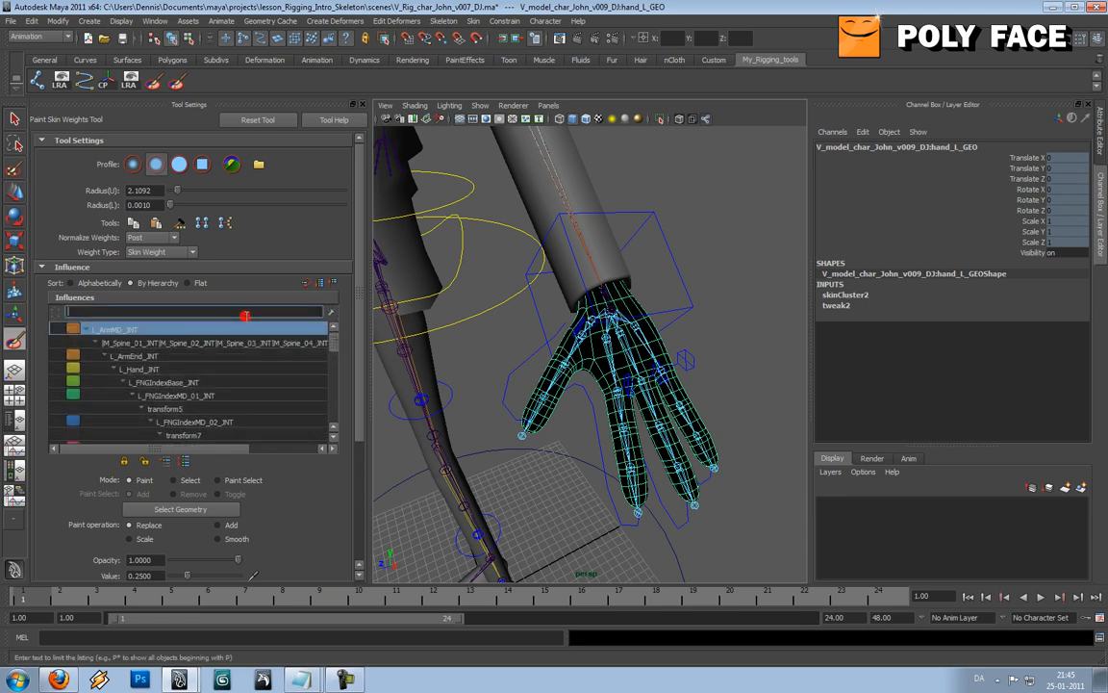
key("Return")
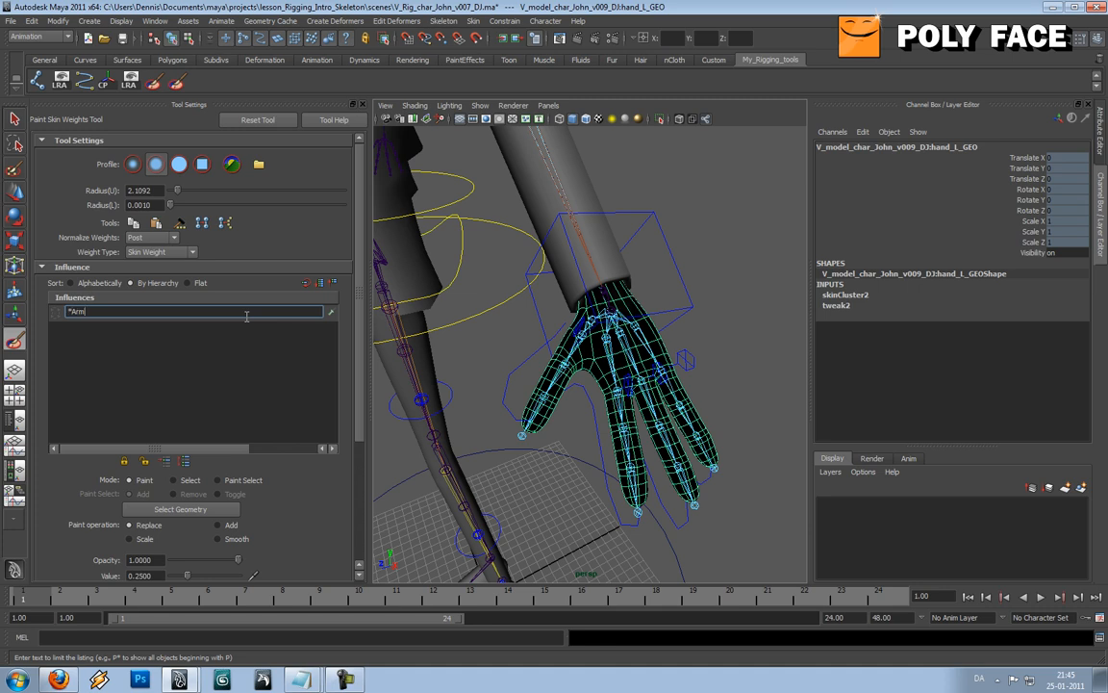
key("Return")
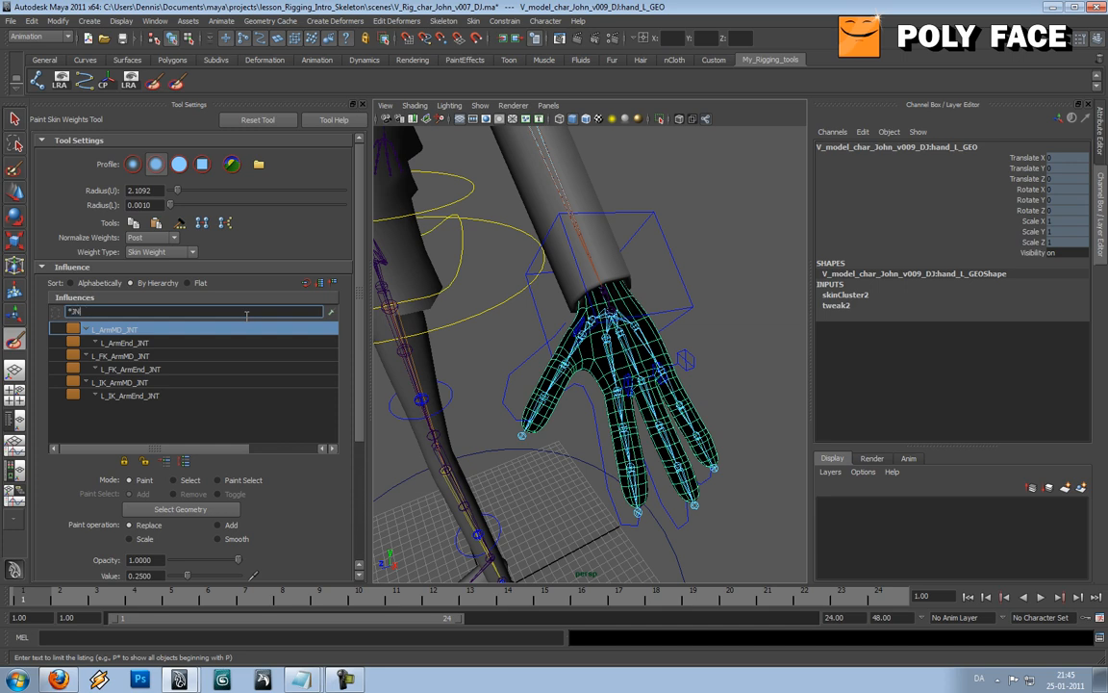
type("T")
key("Return")
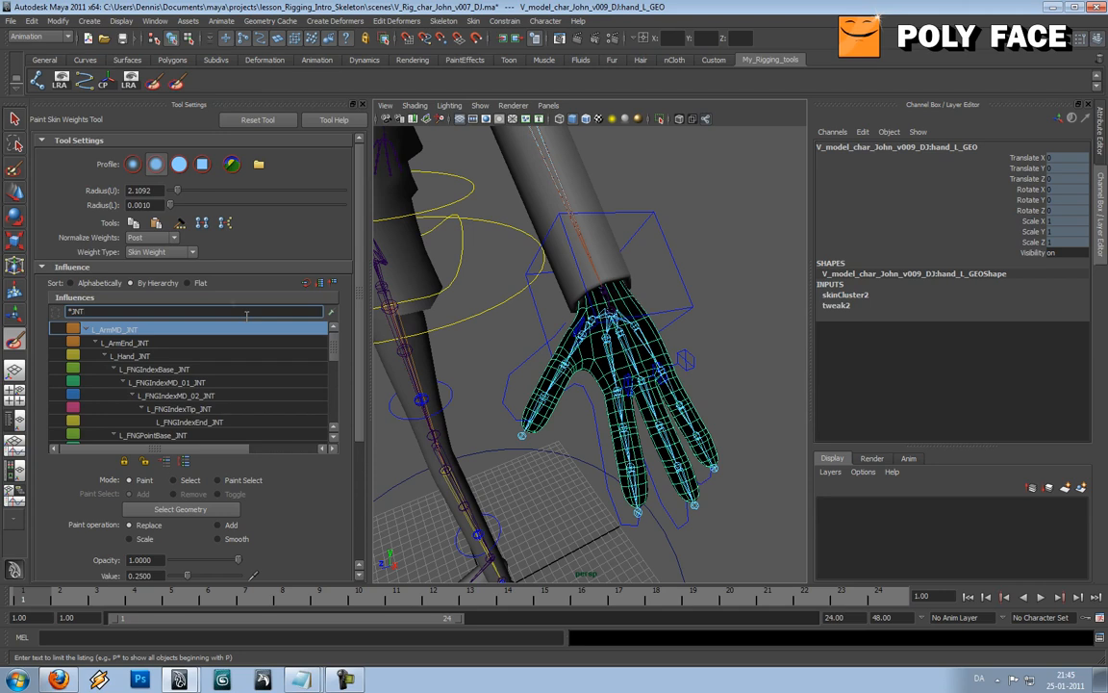
left_click_drag(333, 347, 335, 387)
scroll(308, 384, "up", 6)
Step: Filter the influence list by *_Hand_*, and clear the filter again to list all influences
left_click_drag(113, 313, 3, 314)
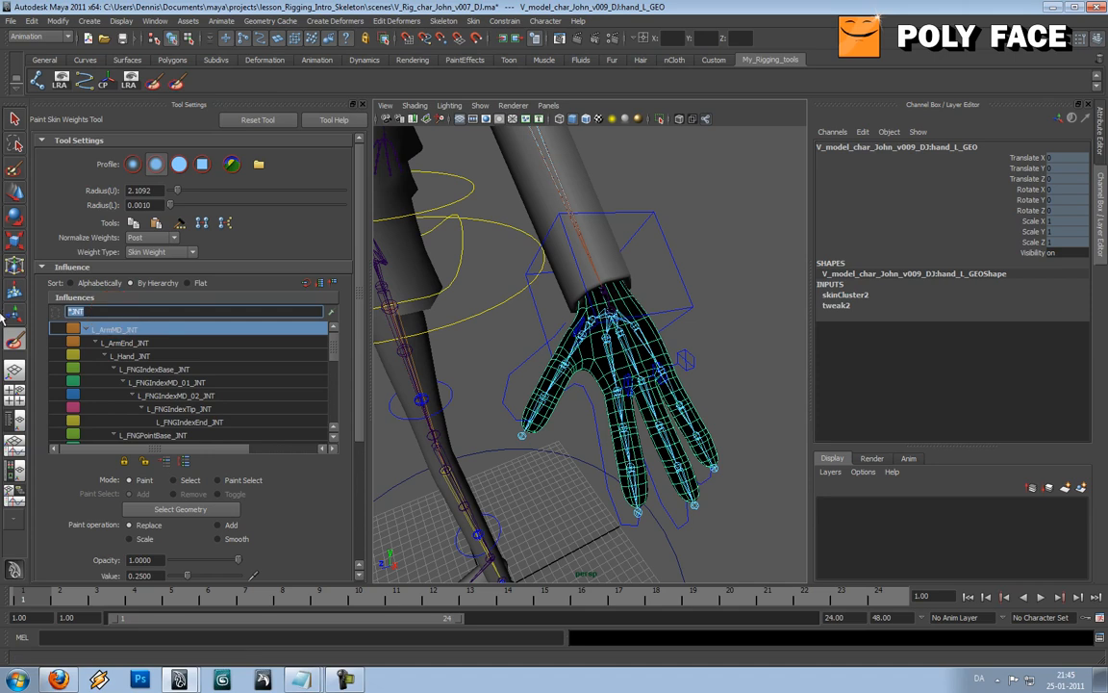
type("_Hand_*")
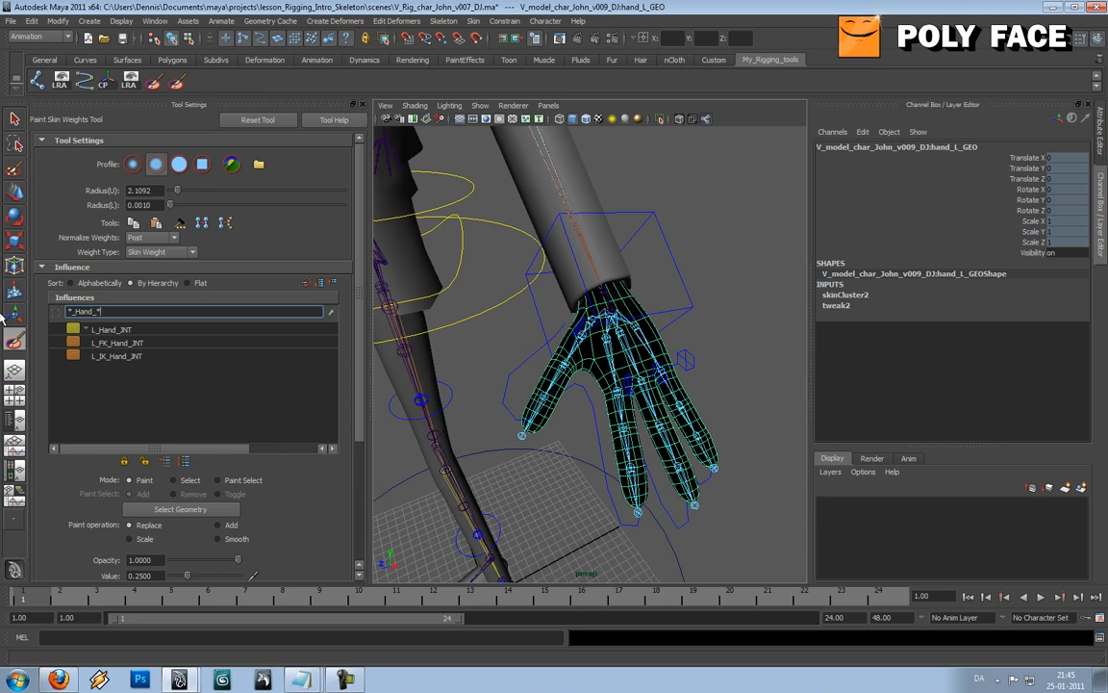
left_click_drag(100, 310, 33, 309)
key("BackSpace")
key("Return")
Step: Compare the alphabetical, flat and hierarchy sorting of the influences, keeping By Hierarchy, and review the Gradient settings
left_click(71, 283)
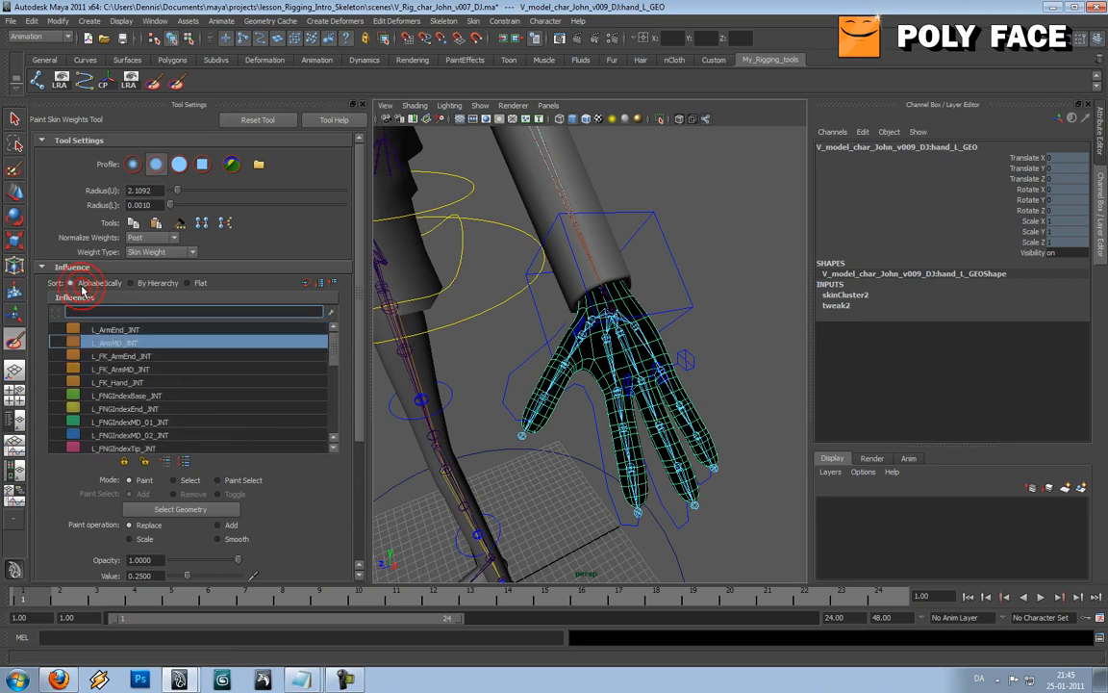
left_click(142, 283)
left_click(192, 283)
left_click(131, 283)
left_click(77, 282)
left_click(132, 284)
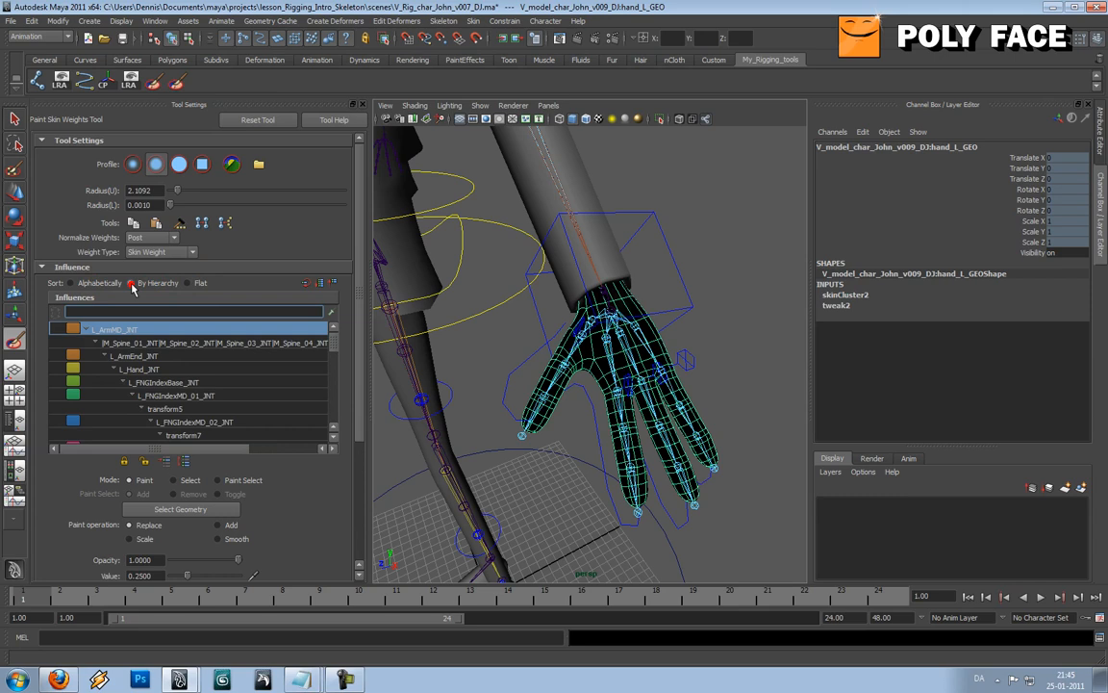
left_click_drag(359, 273, 361, 429)
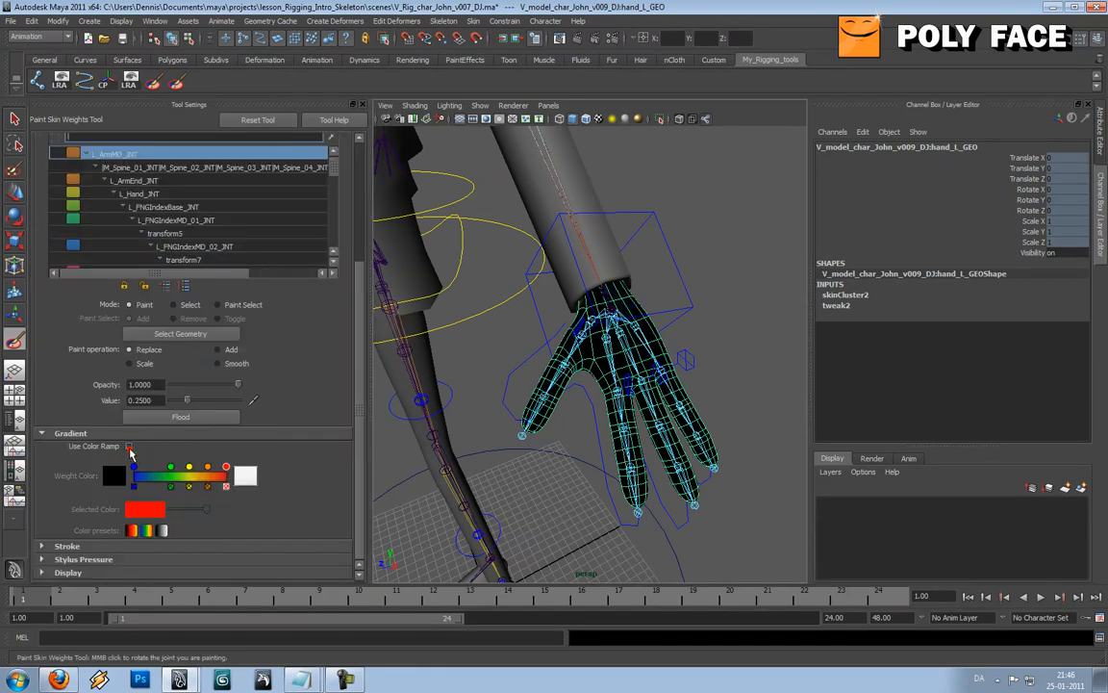
left_click_drag(362, 430, 376, 235)
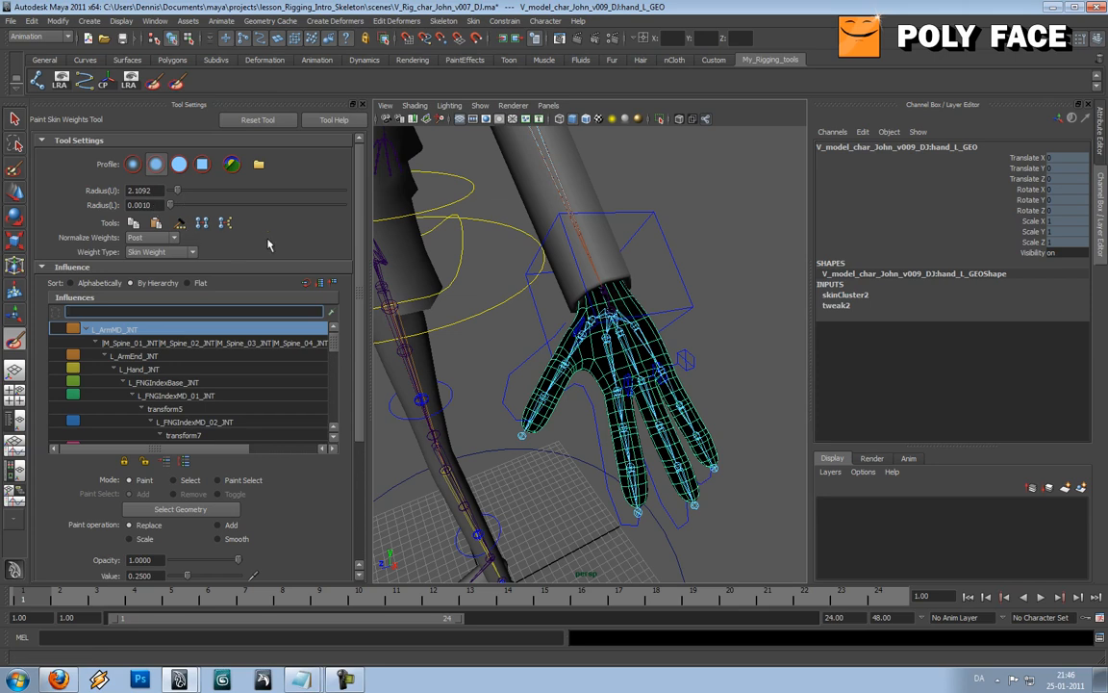
Step: Reduce the brush's upper radius to 0.9333 and select L_FNGPointTip_JNT as the influence directly on the hand
left_click_drag(553, 337, 616, 364, "alt")
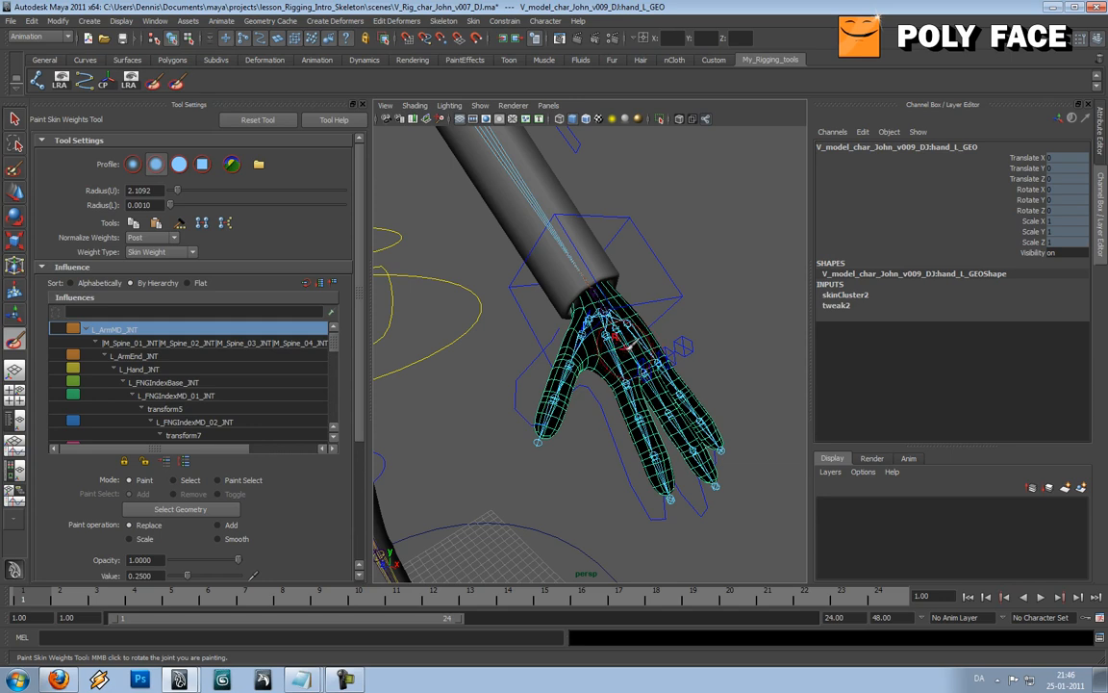
mouse_move(627, 350)
left_mouse_down()
mouse_move(635, 355)
mouse_move(614, 356)
left_mouse_up()
mouse_move(625, 380)
left_mouse_down("alt")
mouse_move(614, 384)
mouse_move(634, 387)
left_mouse_up("alt")
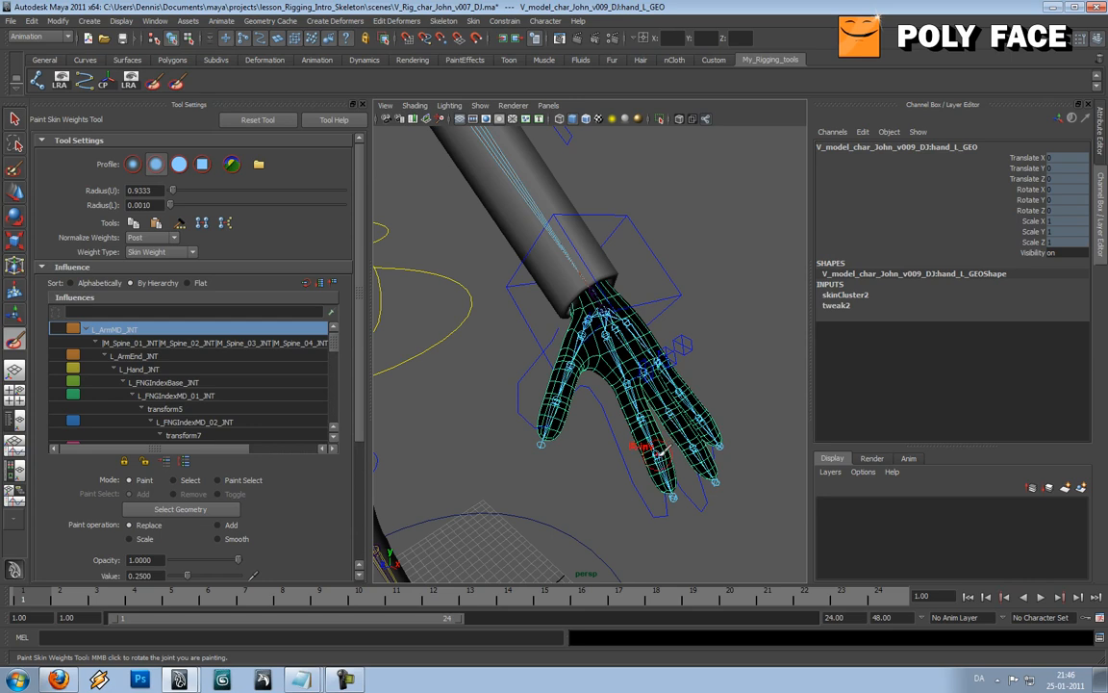
right_click(660, 450)
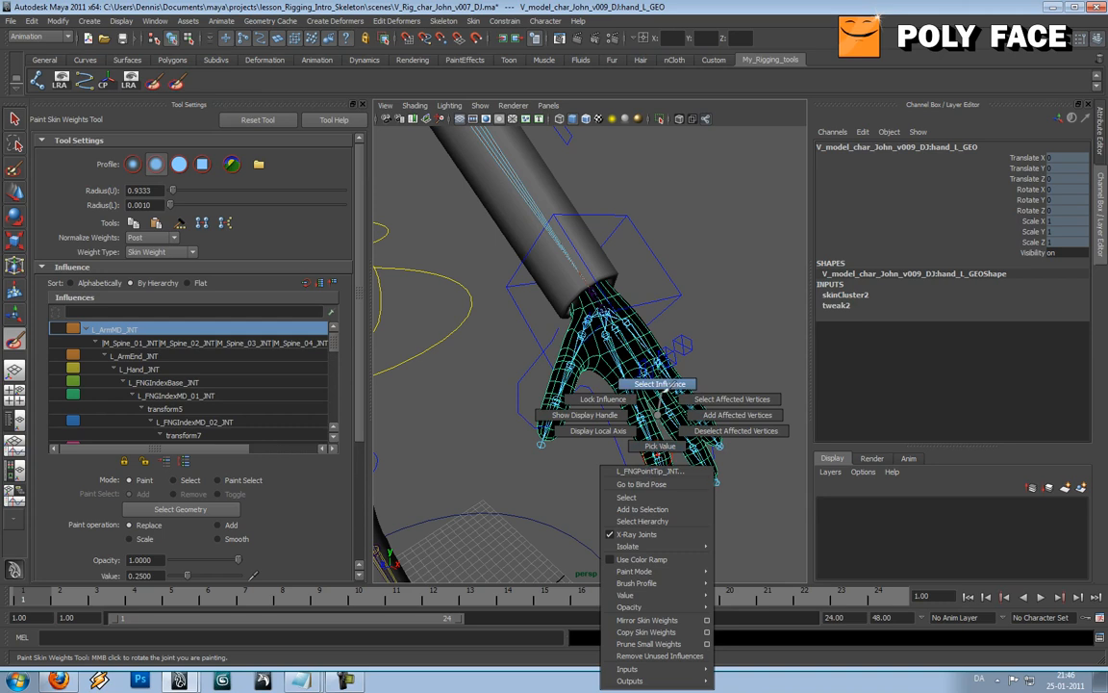
left_click(661, 384)
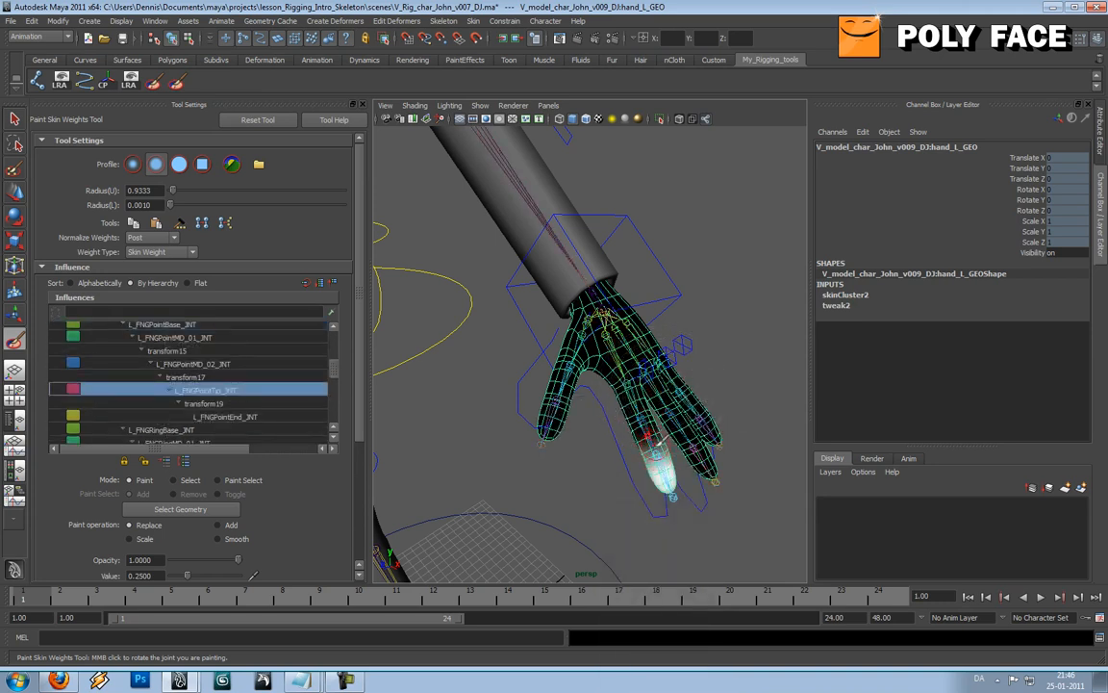
Step: Examine the skin weights of the pointing finger's joints from L_FNGPointMD_02_JNT up to L_FNGPointBase_JNT
middle_click_drag(661, 444, 594, 396, "alt")
right_click_drag(594, 397, 674, 417, "alt")
left_click_drag(619, 417, 630, 401, "alt")
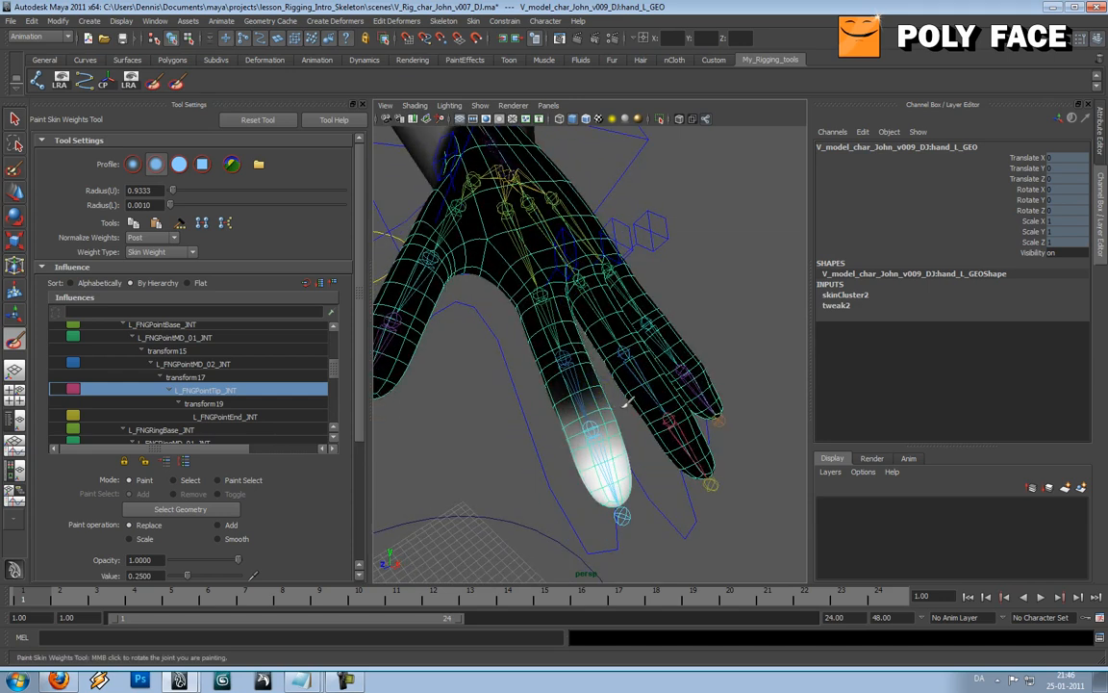
right_click(571, 352)
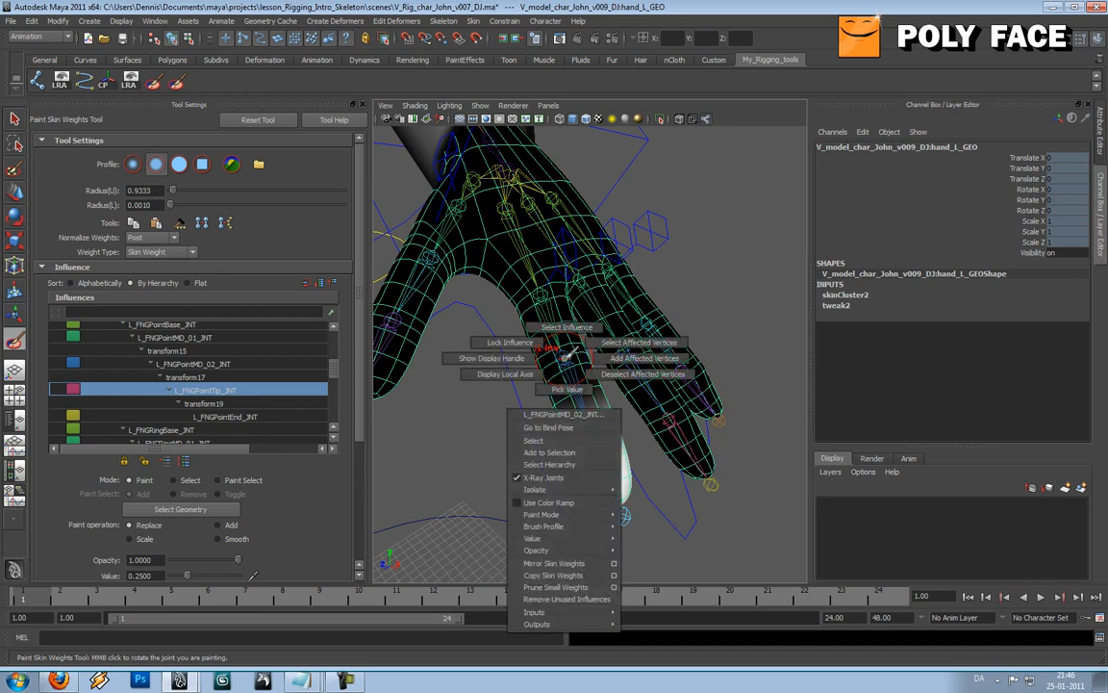
left_click(568, 327)
mouse_move(562, 353)
left_mouse_down("alt")
mouse_move(560, 308)
mouse_move(570, 369)
left_mouse_up("alt")
right_click(560, 308)
left_click(553, 293)
right_click_drag(534, 280, 535, 248)
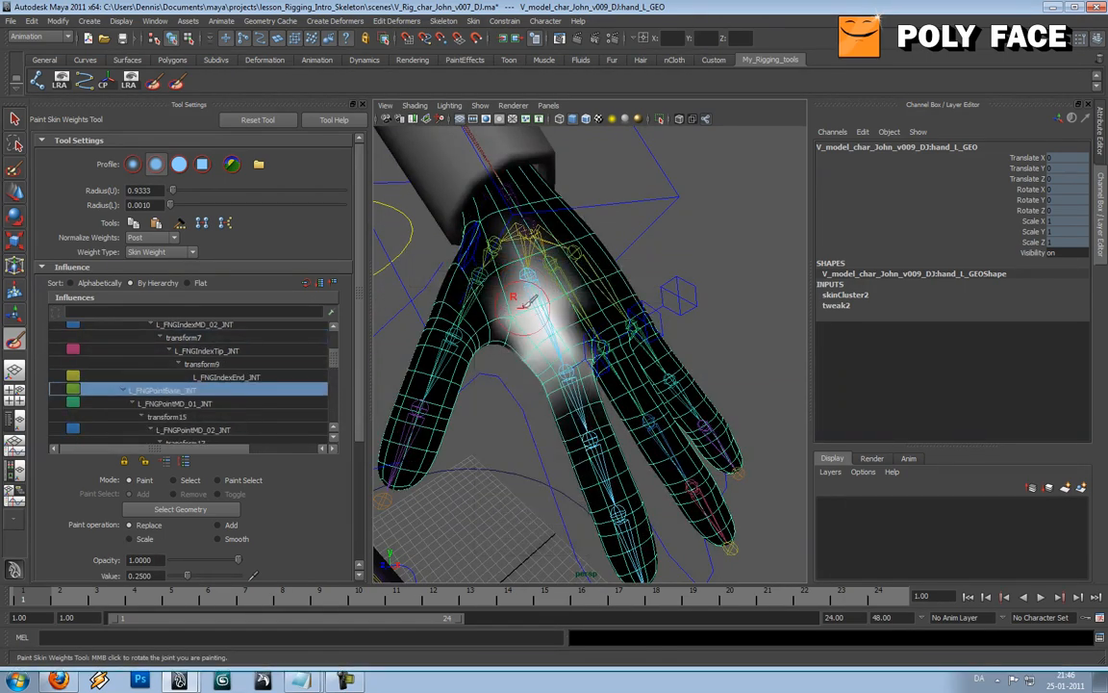
middle_click_drag(527, 300, 503, 242, "alt")
right_click_drag(502, 242, 508, 258, "alt")
mouse_move(507, 258)
left_mouse_down("alt")
mouse_move(599, 263)
mouse_move(569, 329)
mouse_move(539, 326)
mouse_move(527, 338)
mouse_move(583, 402)
left_mouse_up("alt")
Step: Make L_FNGPointTip_JNT the active influence and set the Replace paint value to 1
right_click_drag(588, 421, 590, 441)
middle_click_drag(593, 429, 587, 362, "alt")
right_click_drag(587, 362, 663, 359, "alt")
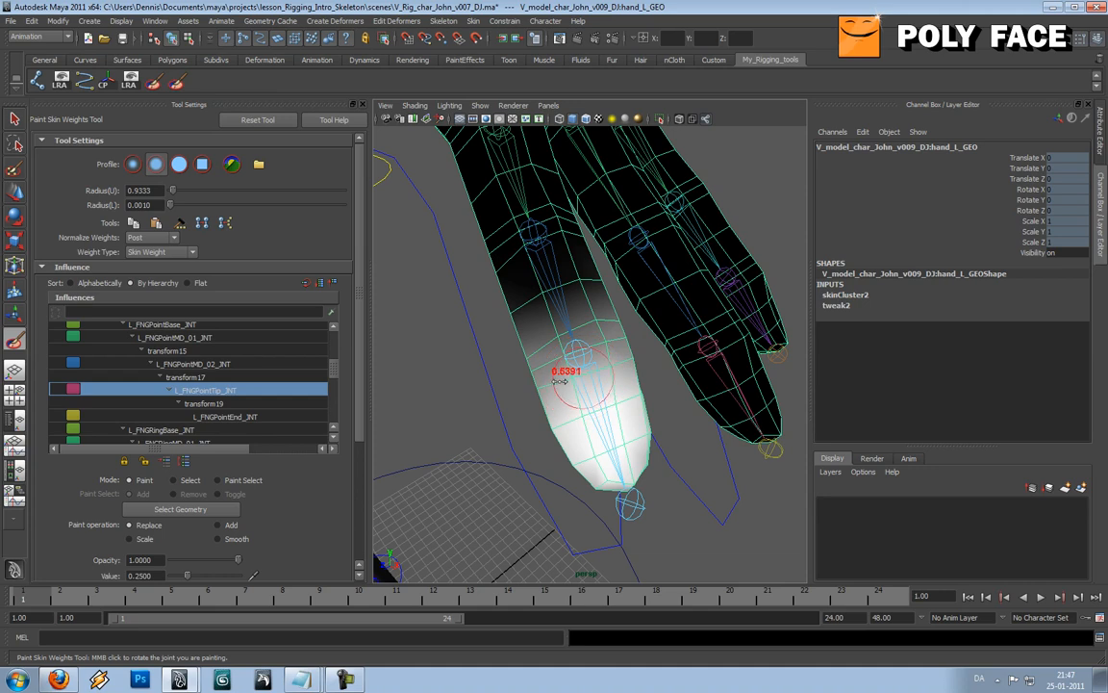
scroll(361, 308, "down", 3)
left_click_drag(368, 328, 369, 348)
left_click_drag(162, 468, 27, 459)
type("1")
key("Return")
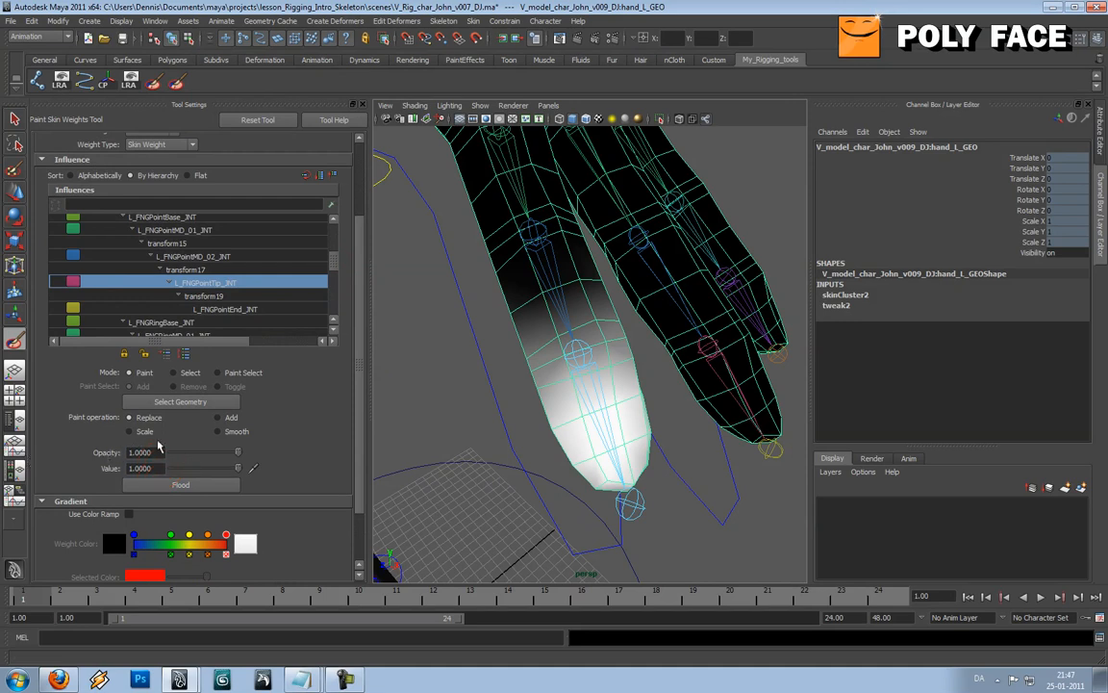
Step: Paint full L_FNGPointTip_JNT weight all around the pointing finger's tip, up to the tip joint
left_click_drag(537, 396, 595, 372, "alt")
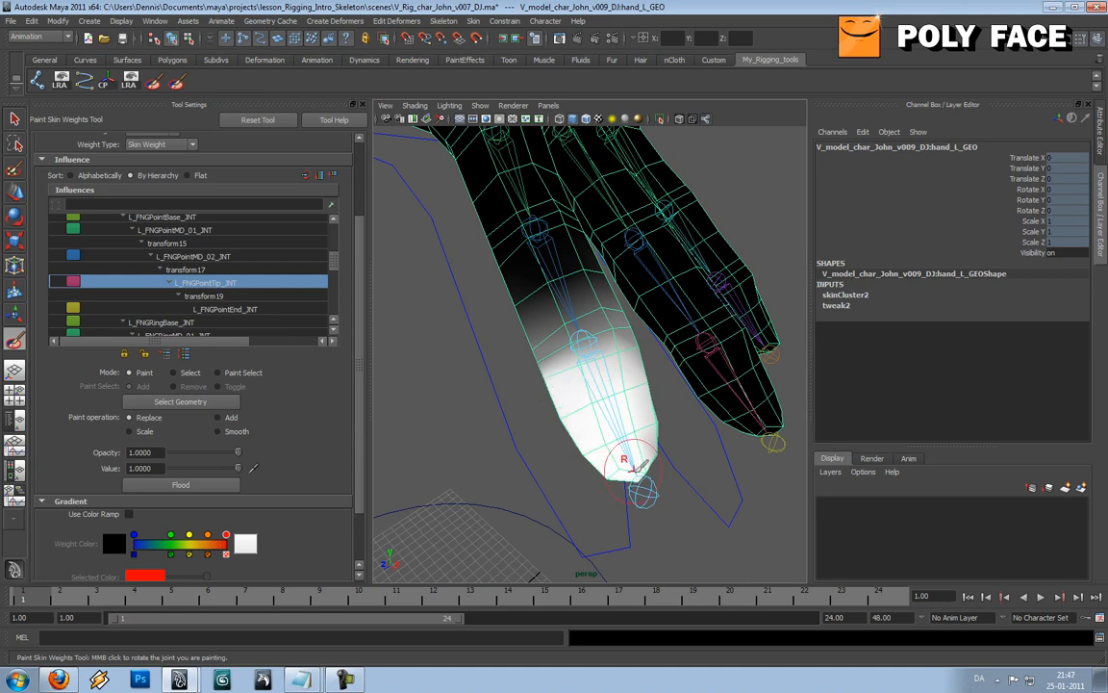
left_click_drag(628, 462, 577, 462, "alt")
mouse_move(488, 412)
left_mouse_down("alt")
mouse_move(525, 405)
mouse_move(481, 327)
mouse_move(484, 358)
mouse_move(438, 299)
left_mouse_up("alt")
mouse_move(528, 371)
left_mouse_down()
mouse_move(495, 420)
mouse_move(464, 423)
left_mouse_up()
mouse_move(583, 373)
left_mouse_down()
mouse_move(585, 383)
mouse_move(545, 395)
mouse_move(483, 386)
left_mouse_up()
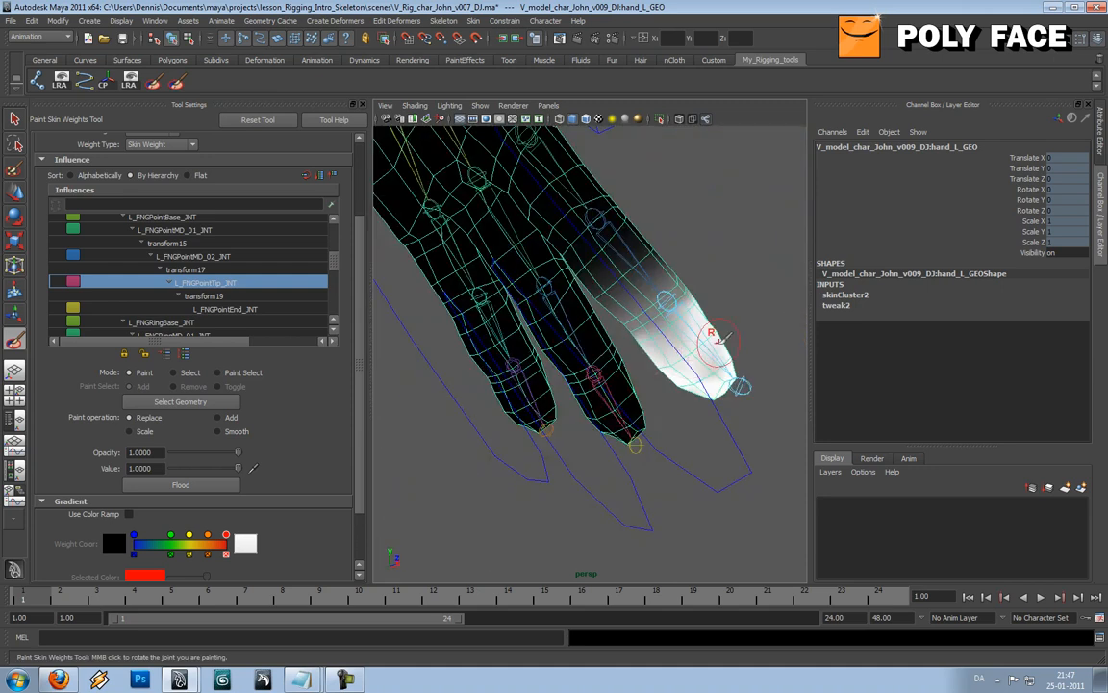
mouse_move(689, 327)
left_mouse_down()
mouse_move(681, 359)
mouse_move(693, 373)
mouse_move(720, 356)
mouse_move(679, 378)
left_mouse_up()
left_click_drag(678, 314, 650, 336)
left_click_drag(650, 335, 655, 341, "alt")
right_click_drag(568, 351, 606, 367, "alt")
mouse_move(654, 366)
left_mouse_down("alt")
mouse_move(679, 367)
mouse_move(668, 352)
mouse_move(589, 391)
mouse_move(625, 403)
mouse_move(723, 366)
mouse_move(712, 316)
mouse_move(685, 341)
mouse_move(766, 333)
left_mouse_up("alt")
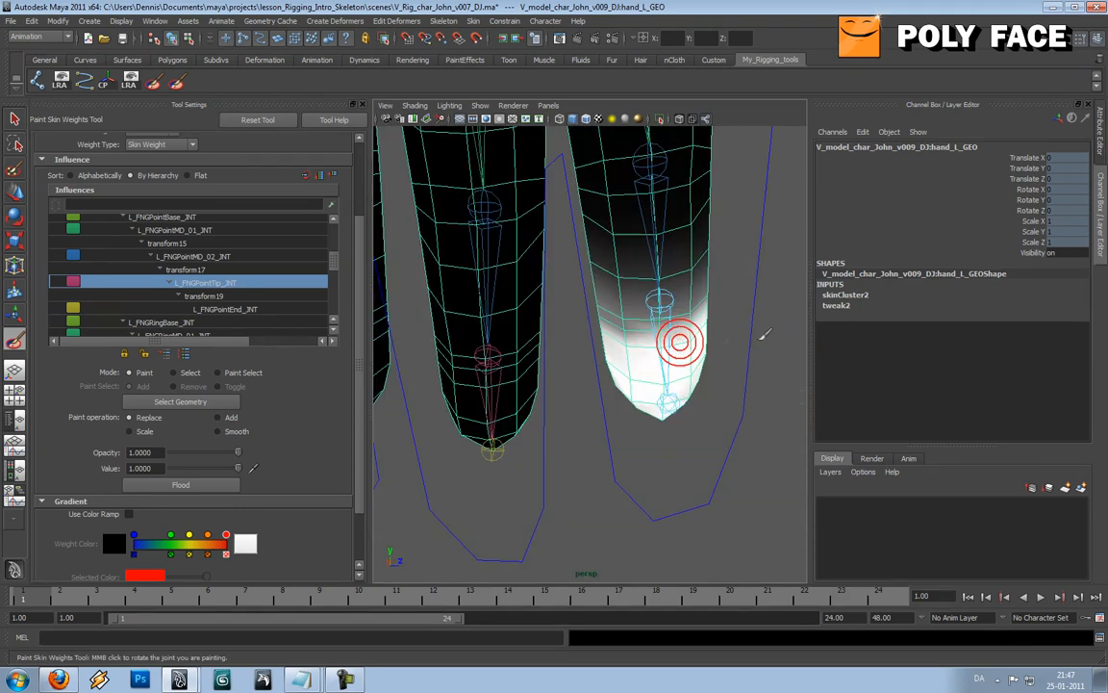
mouse_move(673, 343)
left_mouse_down()
mouse_move(645, 342)
mouse_move(696, 363)
mouse_move(589, 298)
mouse_move(668, 317)
left_mouse_up()
mouse_move(478, 328)
left_mouse_down()
mouse_move(467, 320)
mouse_move(630, 343)
left_mouse_up()
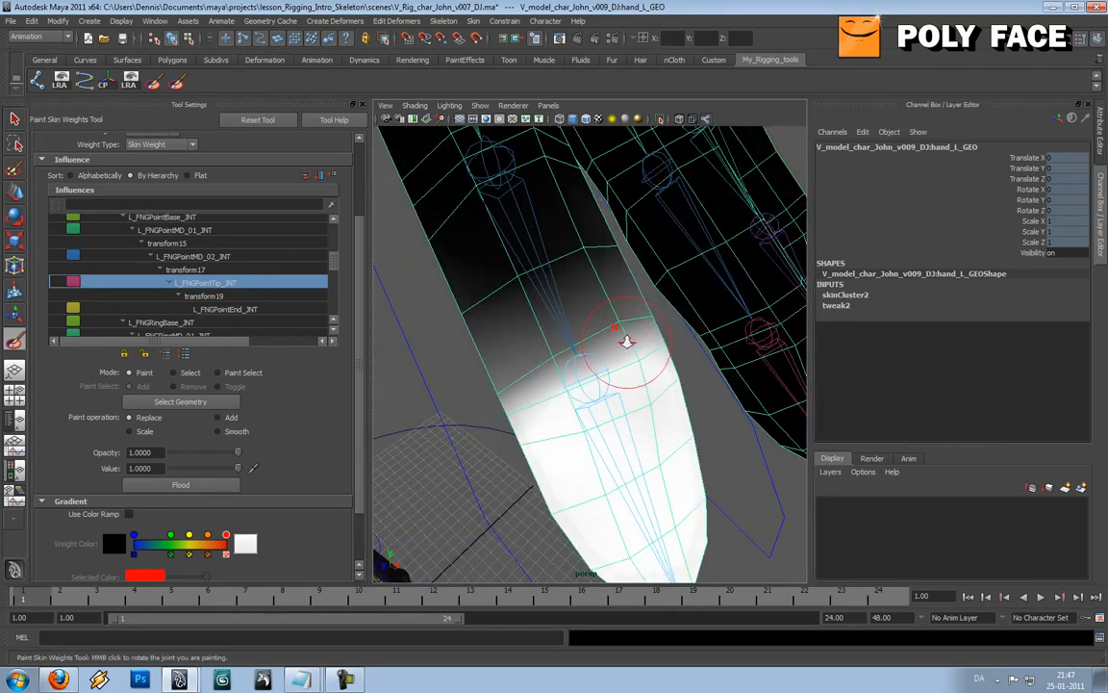
Step: Select the L_FNGPointMD_02_JNT influence, paint its full weight around the finger's middle segment, and undo the last stroke
right_click_drag(625, 344, 515, 339, "alt")
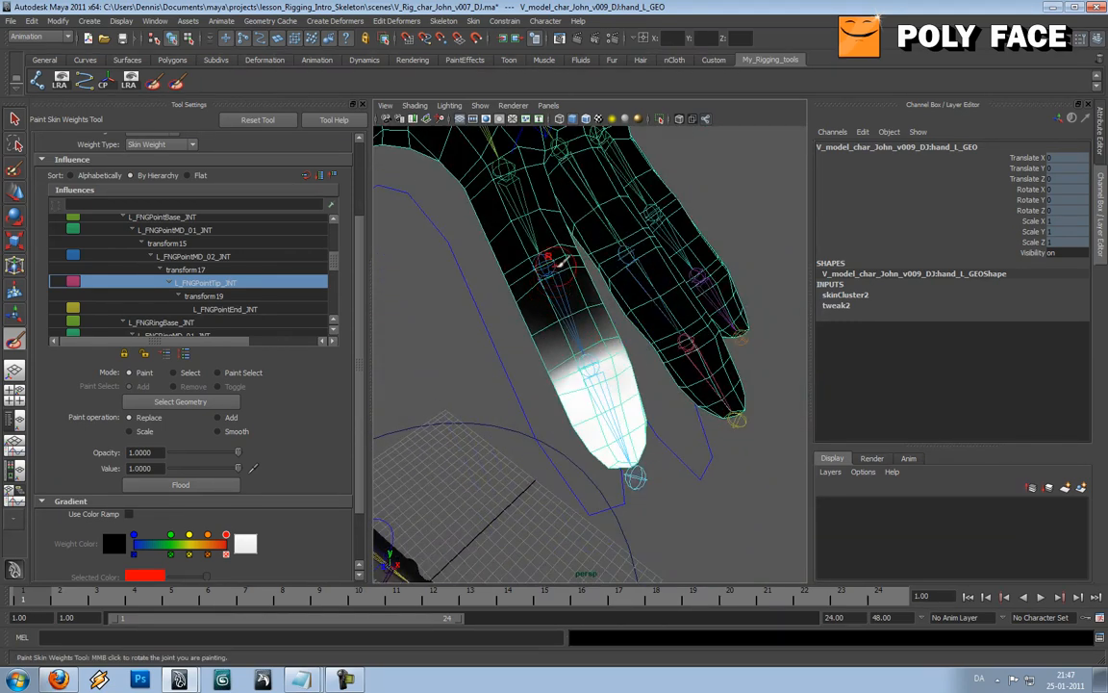
right_click_drag(550, 262, 551, 237)
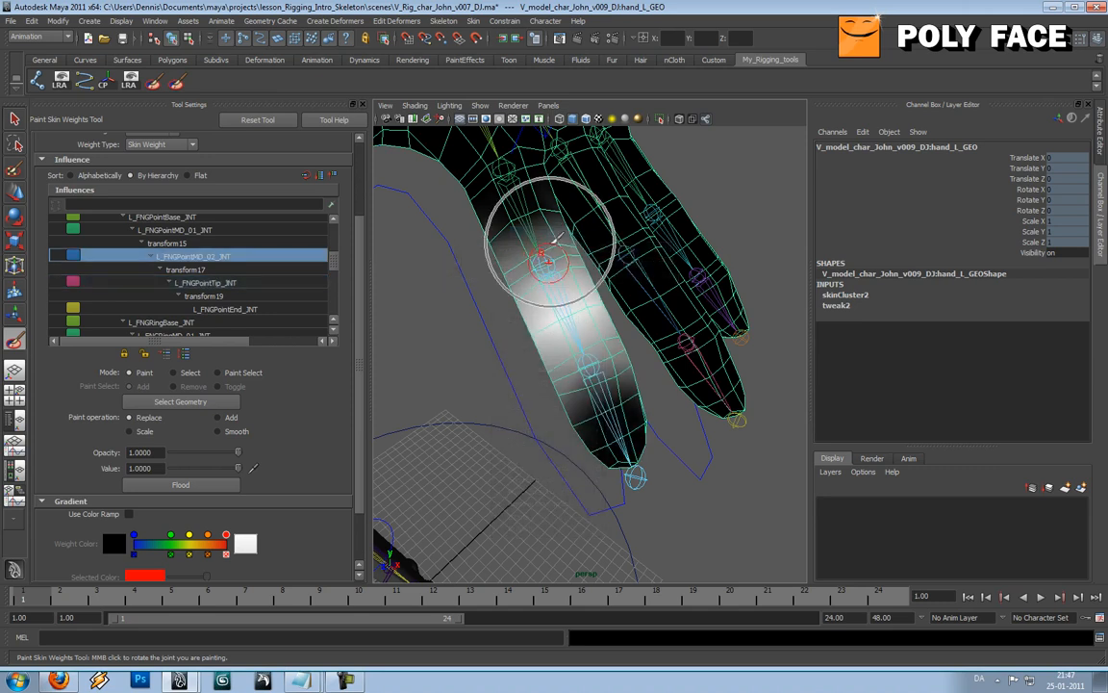
left_click_drag(551, 242, 572, 278, "alt")
mouse_move(567, 287)
right_mouse_down("alt")
mouse_move(631, 297)
mouse_move(630, 274)
right_mouse_up("alt")
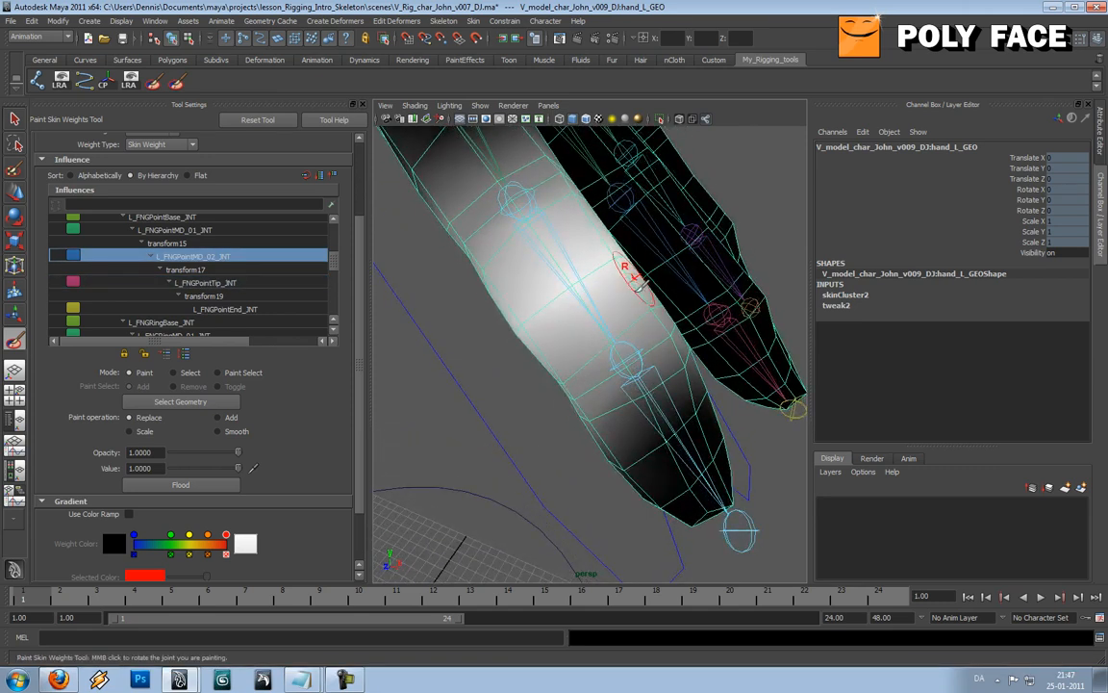
mouse_move(641, 301)
left_mouse_down()
mouse_move(564, 322)
mouse_move(596, 347)
mouse_move(504, 374)
left_mouse_up()
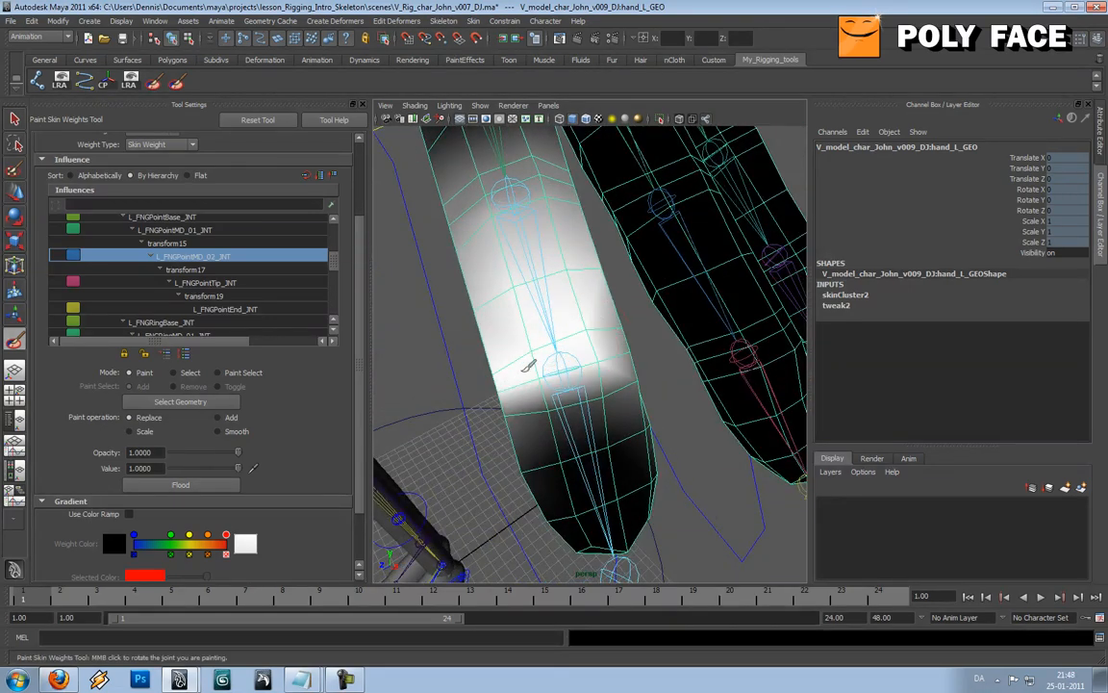
mouse_move(524, 323)
left_mouse_down("alt")
mouse_move(670, 281)
mouse_move(660, 267)
left_mouse_up("alt")
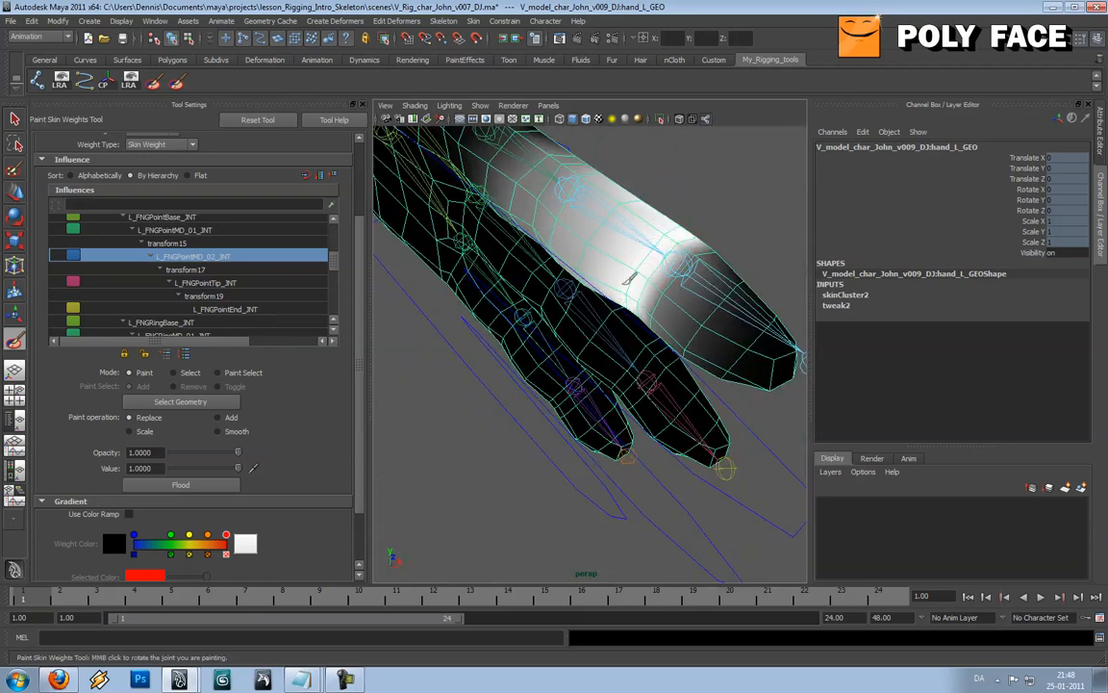
left_click_drag(603, 213, 630, 236, "alt")
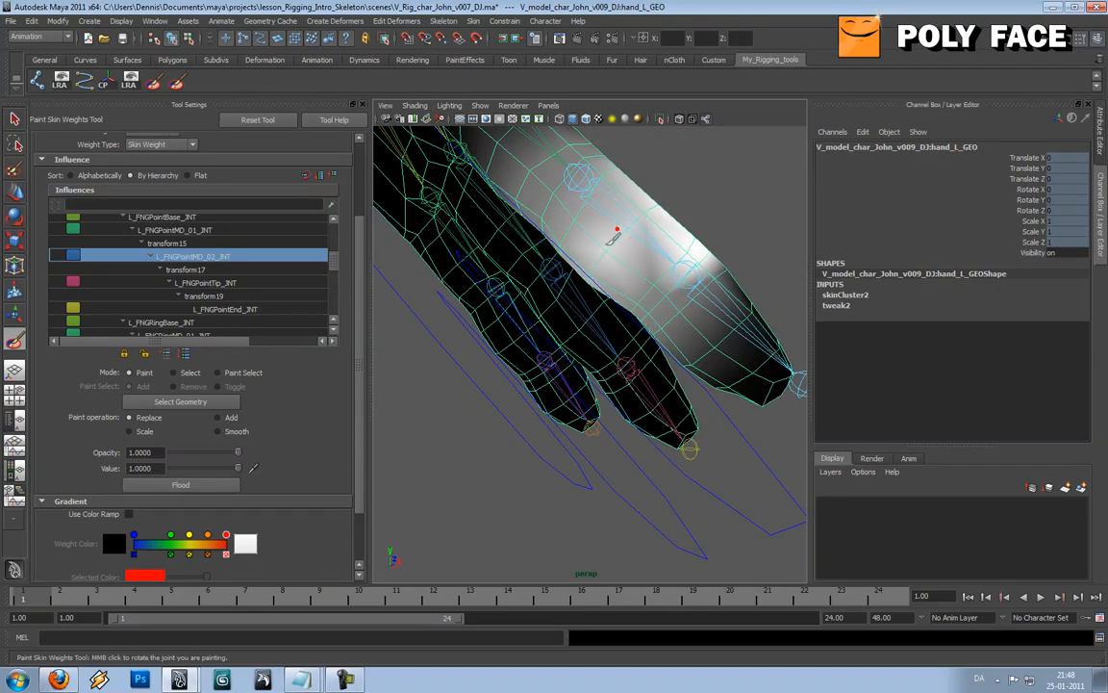
mouse_move(653, 280)
left_mouse_down("alt")
mouse_move(663, 259)
mouse_move(542, 277)
mouse_move(607, 228)
mouse_move(567, 235)
mouse_move(589, 248)
mouse_move(563, 235)
mouse_move(570, 253)
left_mouse_up("alt")
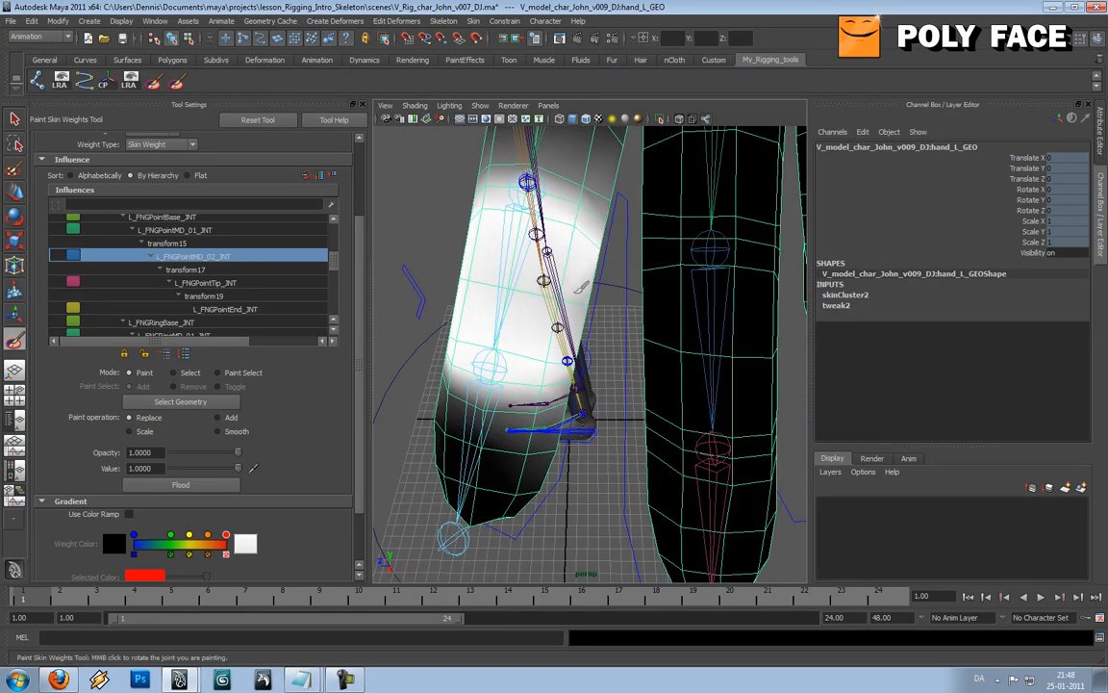
mouse_move(532, 277)
left_mouse_down("alt")
mouse_move(577, 282)
mouse_move(639, 231)
left_mouse_up("alt")
mouse_move(546, 254)
left_mouse_down()
mouse_move(581, 255)
mouse_move(569, 257)
left_mouse_up()
mouse_move(569, 257)
left_mouse_down("alt")
mouse_move(642, 242)
mouse_move(597, 230)
mouse_move(598, 255)
mouse_move(640, 264)
left_mouse_up("alt")
key("ctrl+z")
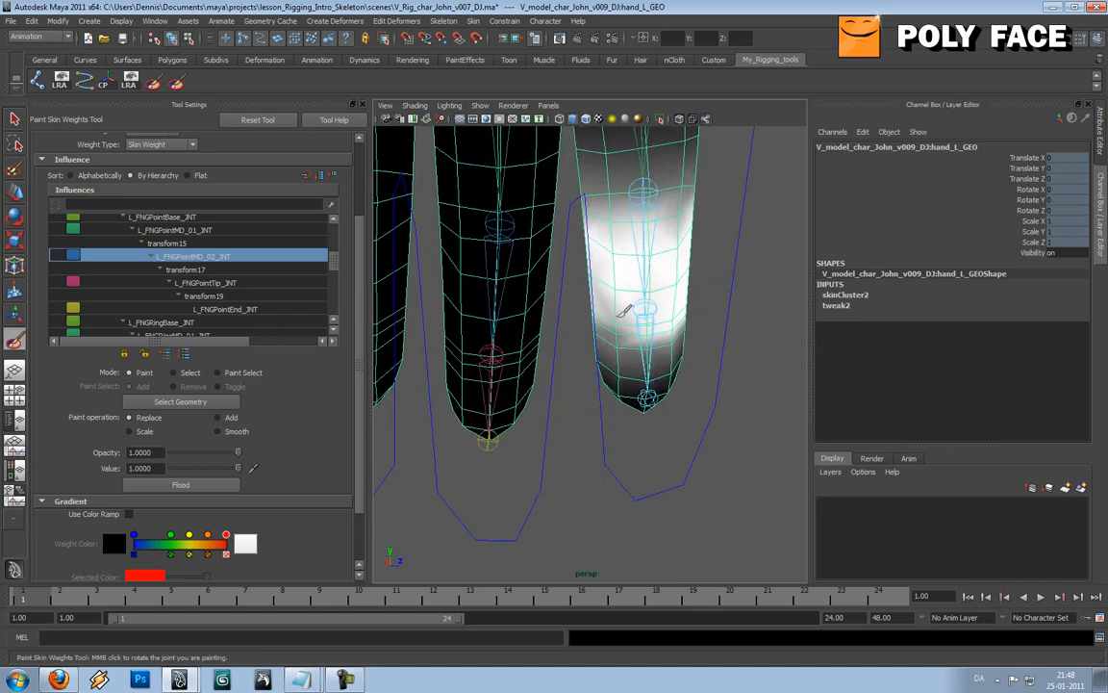
Step: Reselect the L_FNGPointTip_JNT influence and examine its weight falloff around the tip joint
left_click_drag(630, 306, 395, 329, "alt")
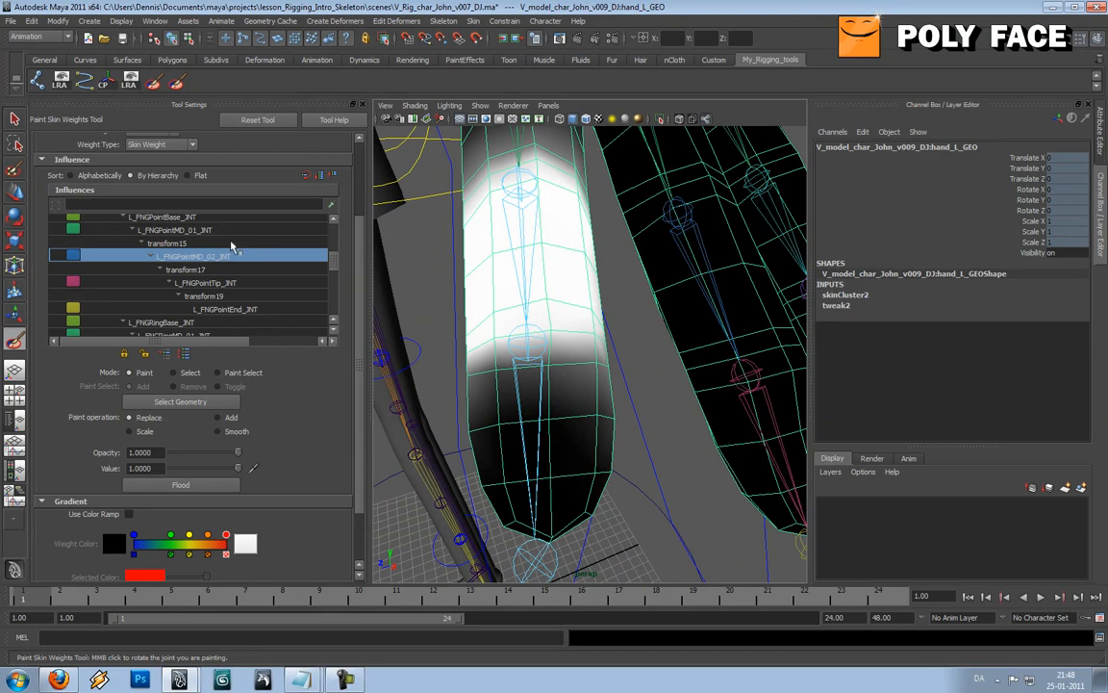
right_click_drag(496, 354, 510, 329)
left_click_drag(515, 351, 563, 337, "alt")
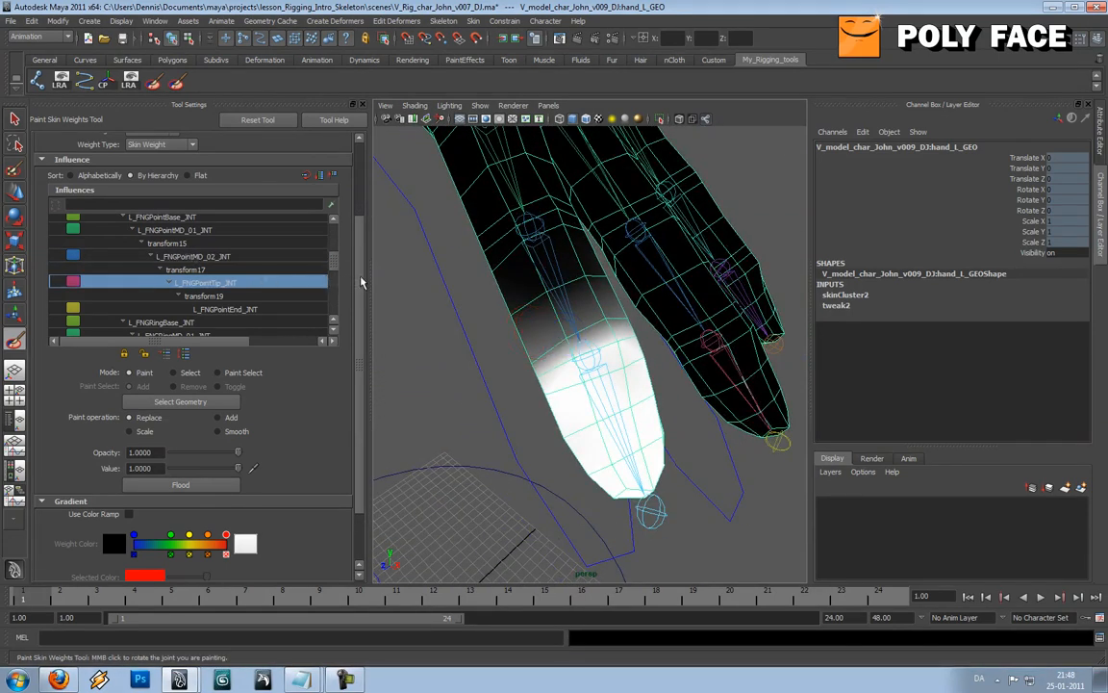
left_click_drag(362, 282, 361, 267)
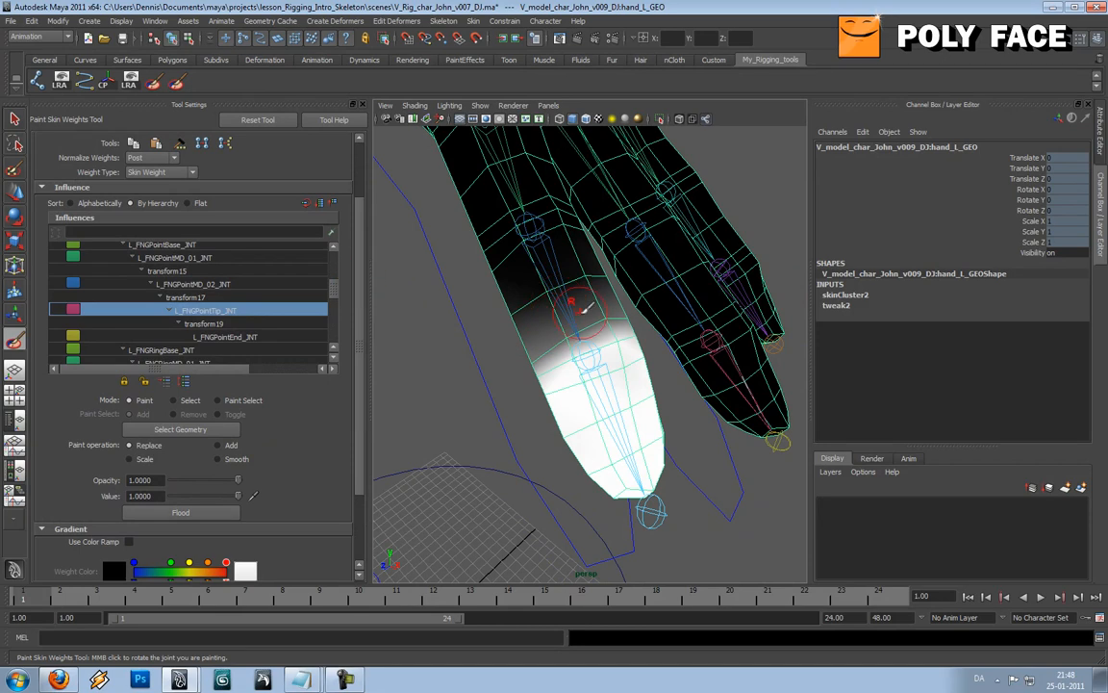
mouse_move(575, 291)
left_mouse_down("alt")
mouse_move(594, 368)
mouse_move(616, 347)
mouse_move(520, 301)
left_mouse_up("alt")
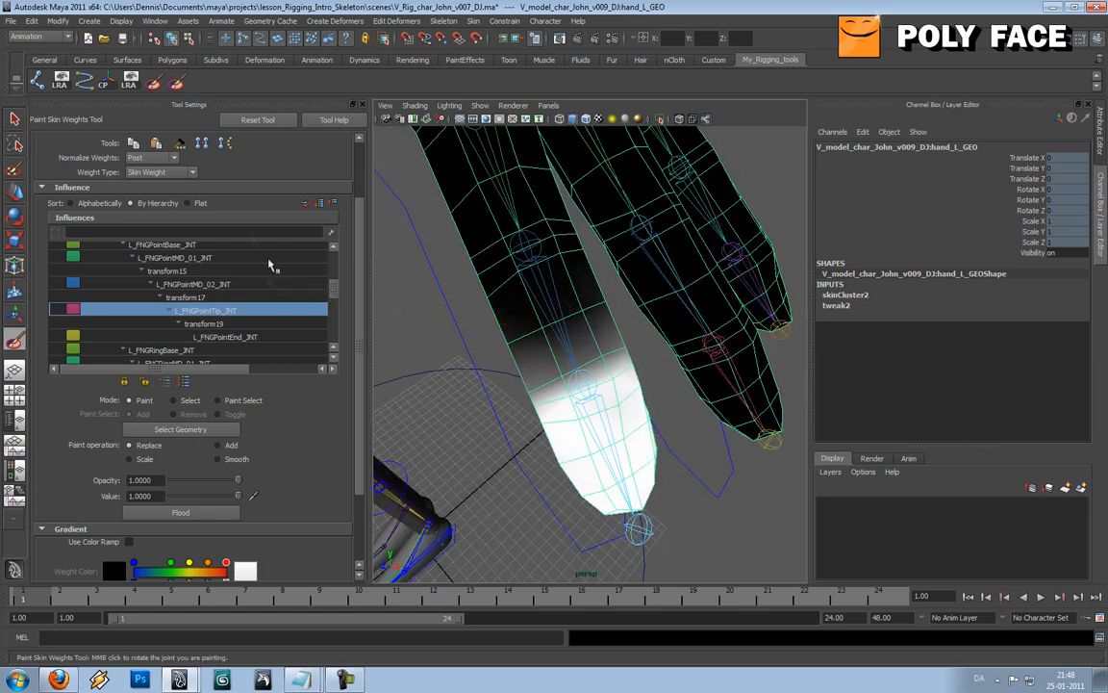
Step: Switch the weight normalization mode to Interactive and accept normalizing the hand's existing skin weights
left_click(144, 159)
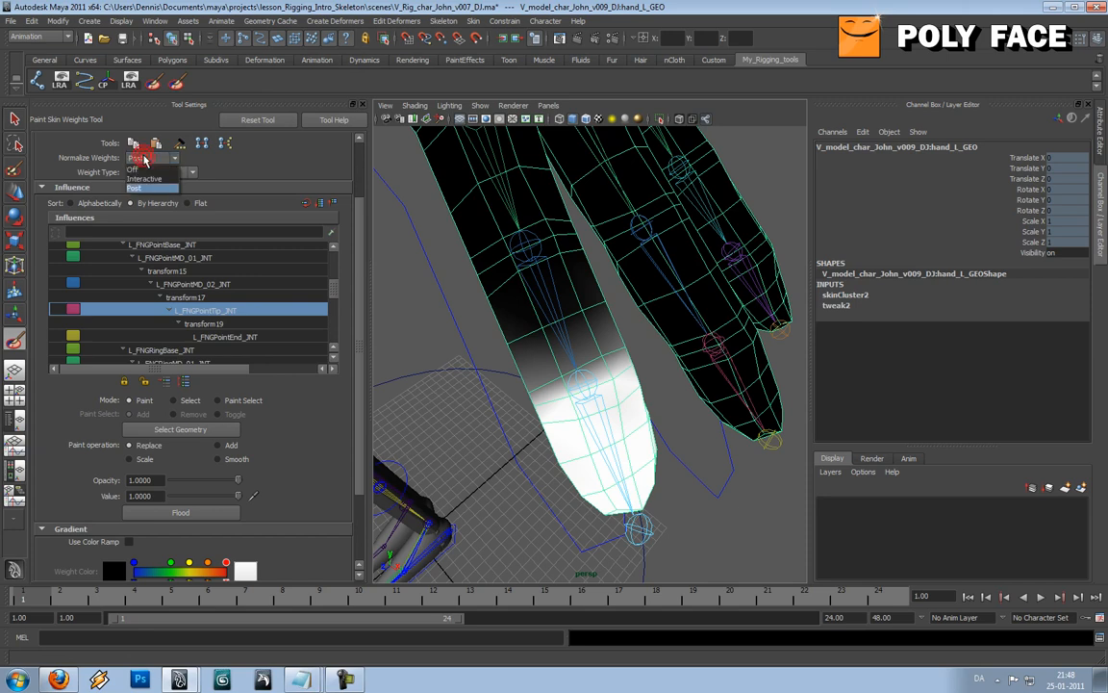
left_click(145, 154)
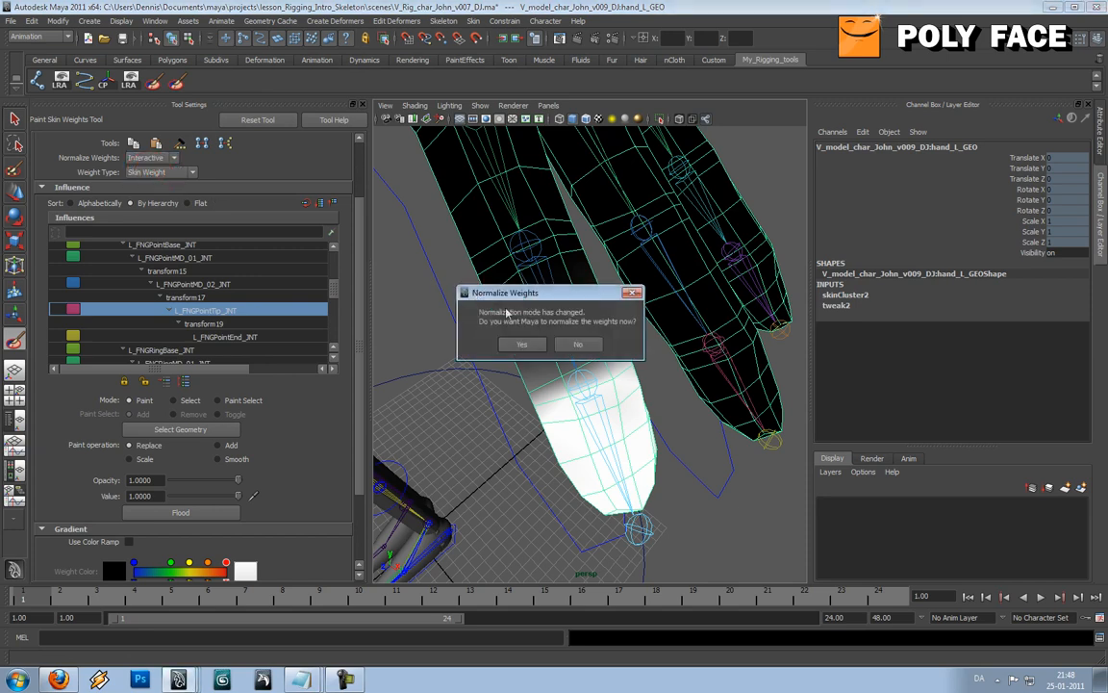
left_click(527, 346)
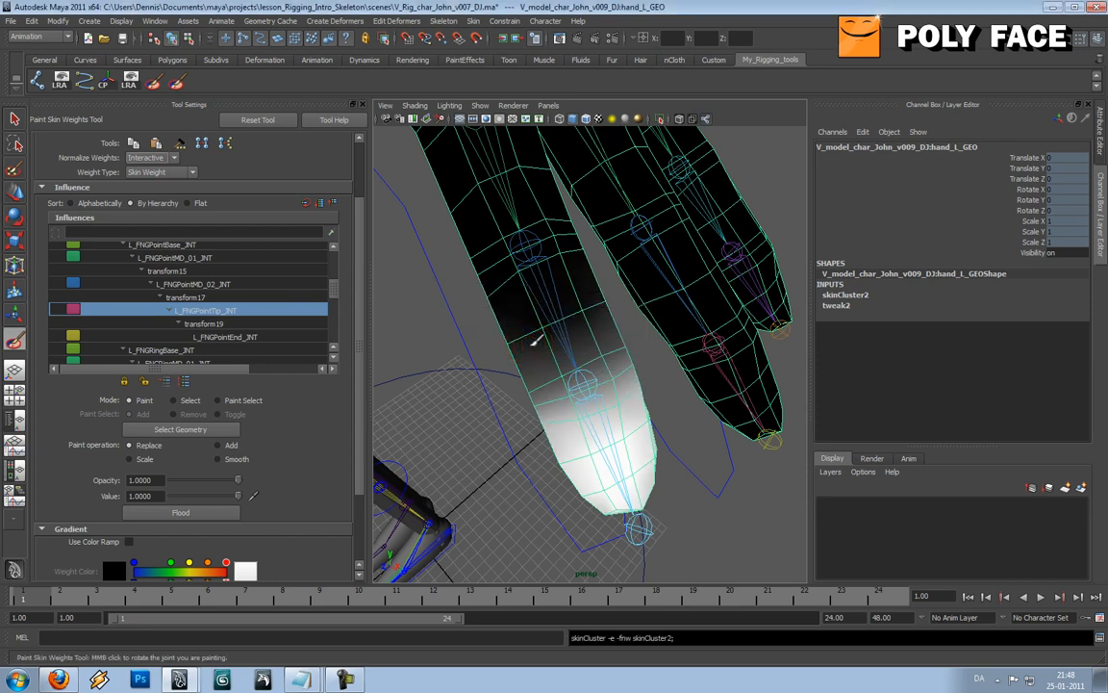
Step: Repaint full L_FNGPointTip_JNT weight all around the pointing finger's tip, up to the tip joint
mouse_move(541, 370)
left_mouse_down("alt")
mouse_move(610, 392)
mouse_move(569, 342)
mouse_move(606, 397)
left_mouse_up("alt")
mouse_move(654, 483)
left_mouse_down("alt")
mouse_move(562, 398)
mouse_move(535, 420)
mouse_move(549, 381)
mouse_move(524, 385)
left_mouse_up("alt")
mouse_move(568, 421)
left_mouse_down("alt")
mouse_move(496, 367)
mouse_move(510, 350)
mouse_move(462, 392)
left_mouse_up("alt")
mouse_move(519, 371)
left_mouse_down("alt")
mouse_move(444, 334)
mouse_move(472, 332)
left_mouse_up("alt")
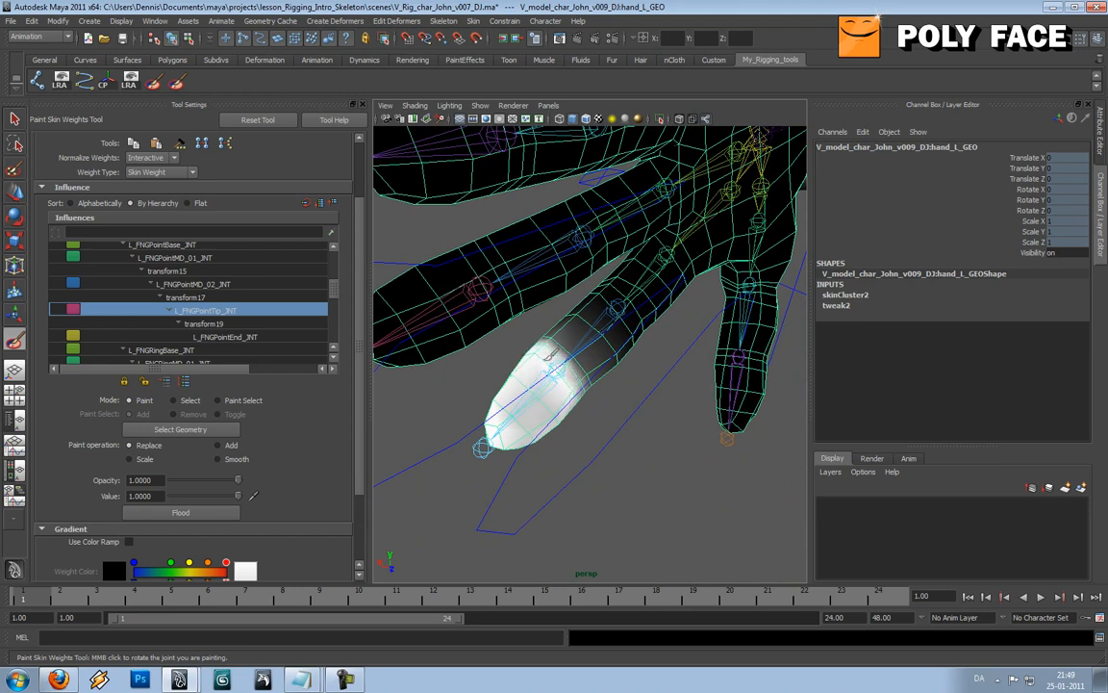
left_click_drag(586, 408, 635, 366, "alt")
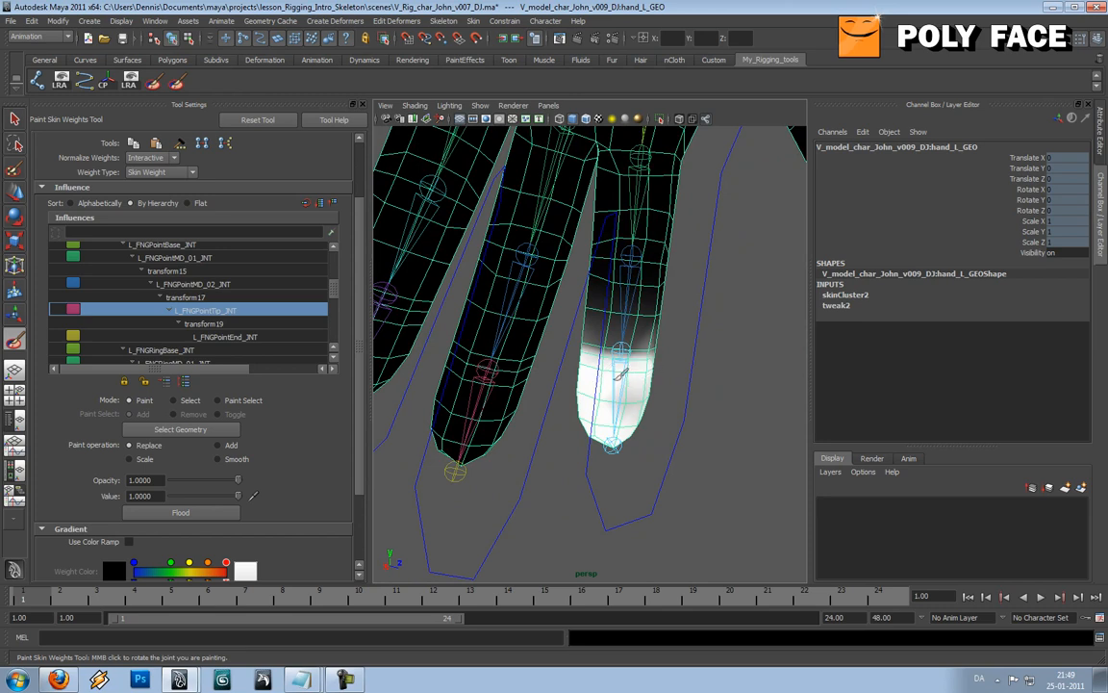
left_click_drag(549, 385, 705, 384, "alt")
left_click_drag(603, 391, 565, 359, "alt")
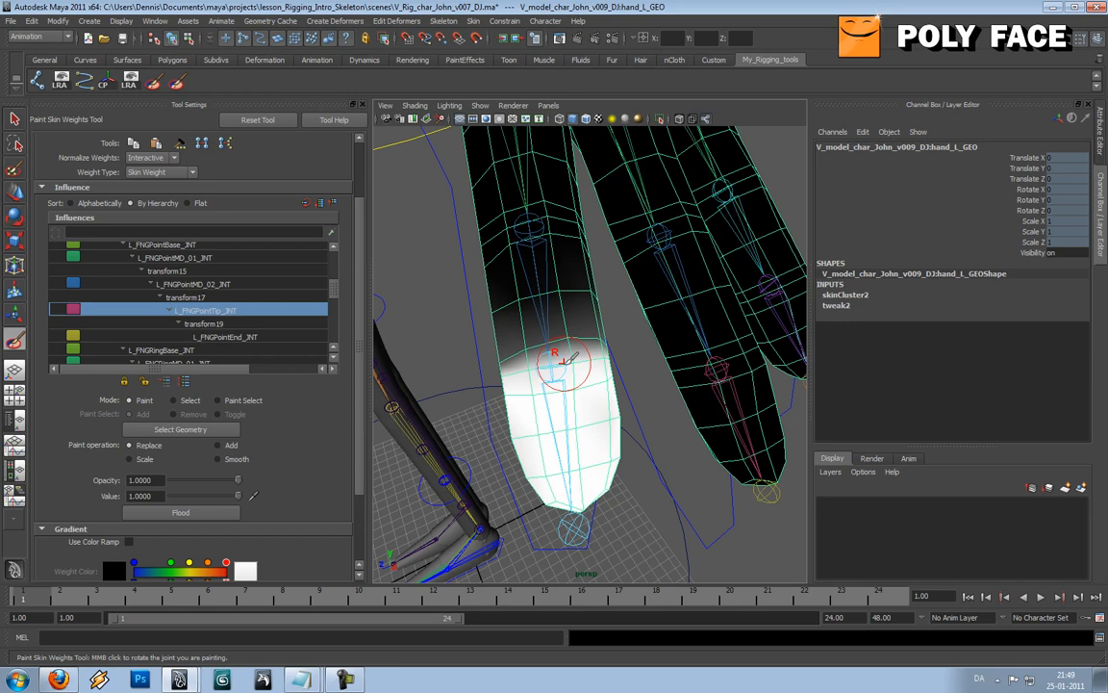
mouse_move(569, 358)
left_mouse_down("alt")
mouse_move(594, 354)
mouse_move(583, 341)
left_mouse_up("alt")
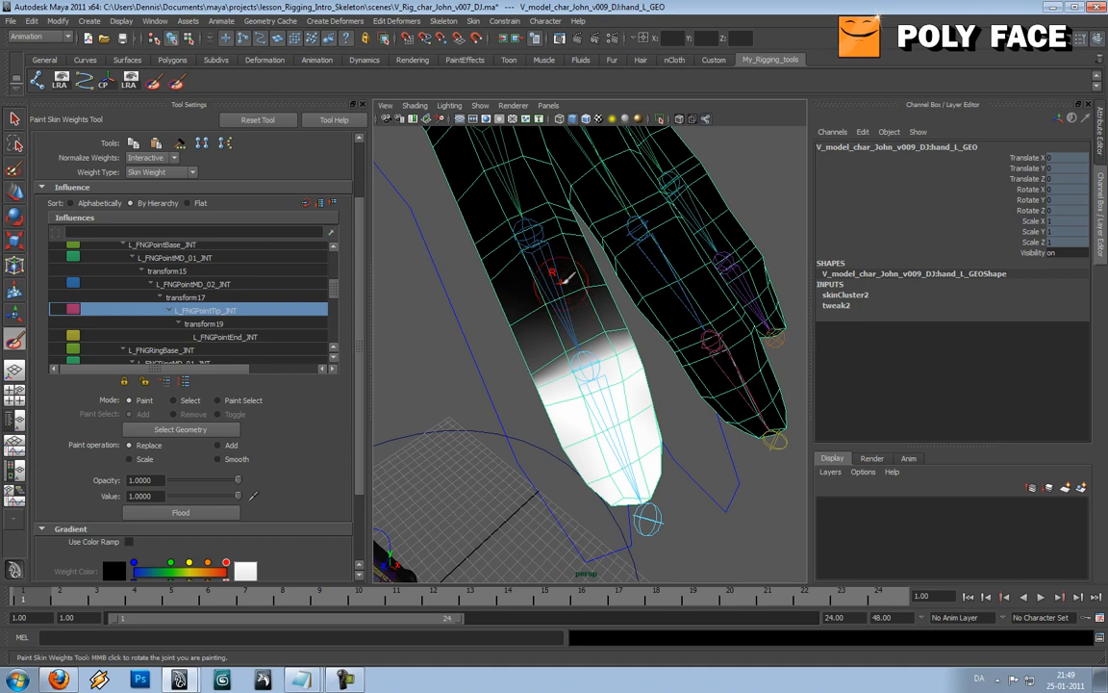
Step: Make L_FNGPointMD_02_JNT the active influence and paint its full weight around the pointing finger's middle segment
right_click_drag(551, 257, 539, 240)
mouse_move(539, 250)
left_mouse_down("alt")
mouse_move(564, 268)
mouse_move(585, 332)
mouse_move(577, 348)
mouse_move(611, 316)
mouse_move(527, 315)
mouse_move(534, 342)
left_mouse_up("alt")
left_click_drag(542, 288, 524, 285, "alt")
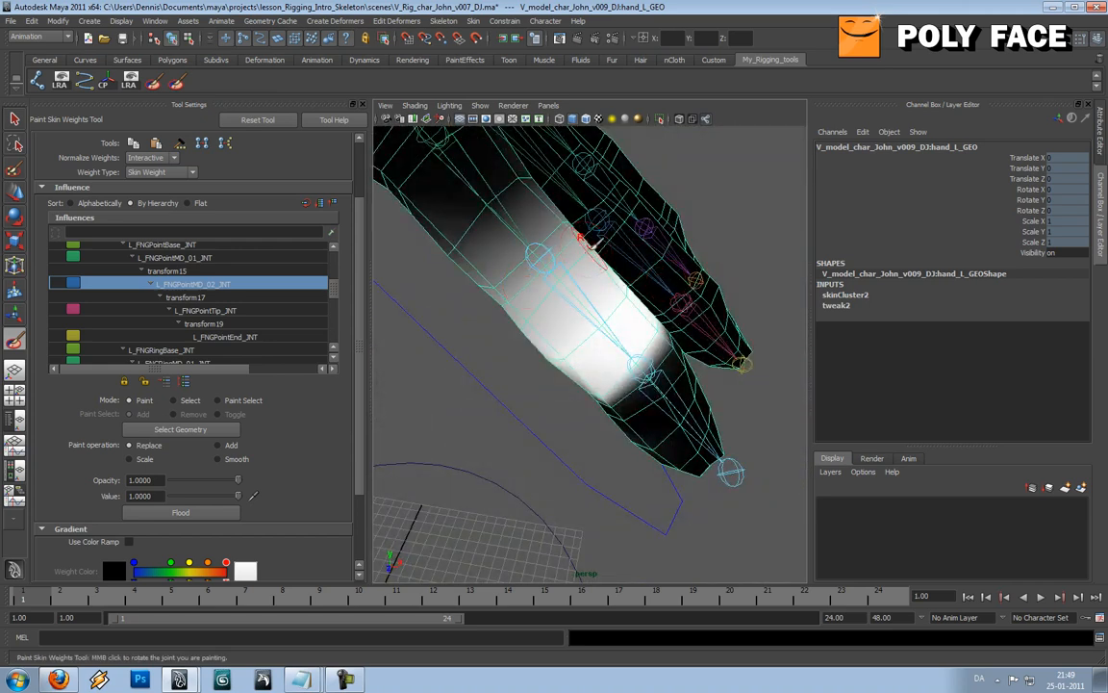
left_click_drag(502, 324, 662, 281, "alt")
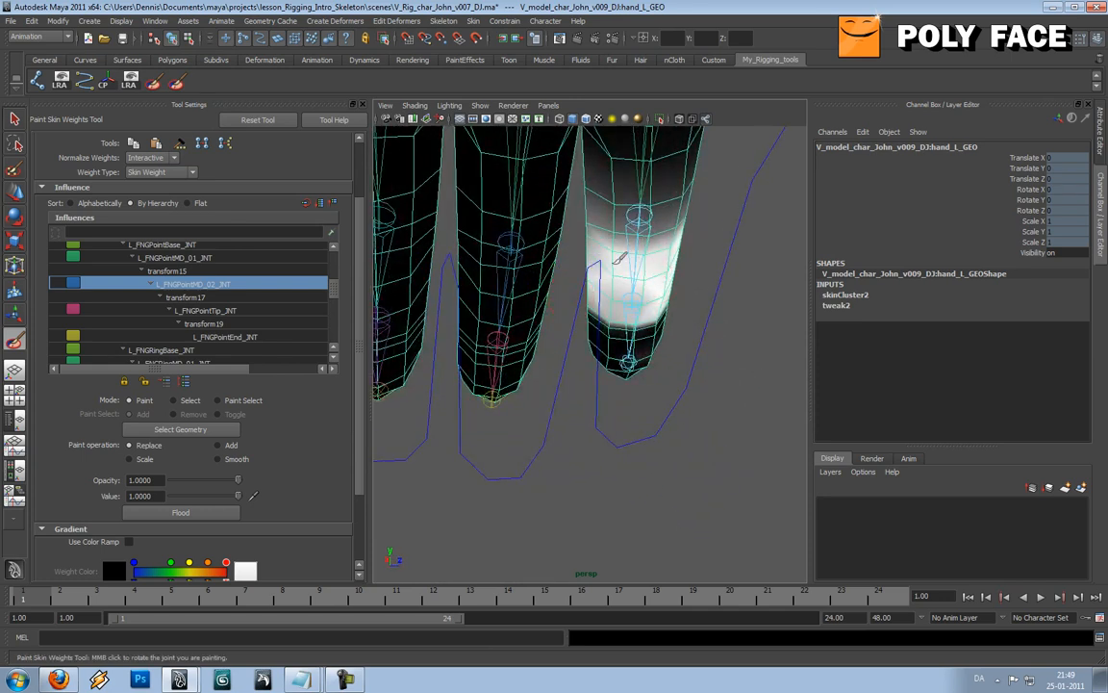
mouse_move(594, 276)
left_mouse_down("alt")
mouse_move(663, 277)
mouse_move(544, 234)
mouse_move(507, 239)
mouse_move(526, 285)
mouse_move(608, 252)
mouse_move(594, 272)
mouse_move(616, 262)
mouse_move(602, 280)
mouse_move(610, 265)
mouse_move(628, 286)
mouse_move(597, 279)
left_mouse_up("alt")
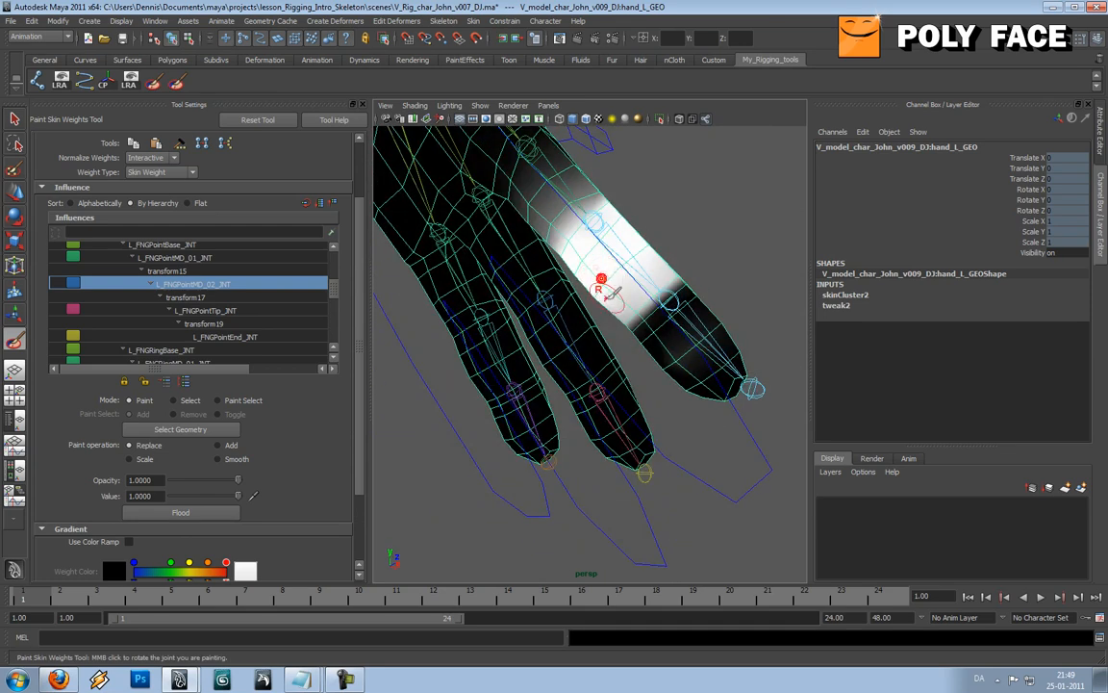
Step: Switch to the L_FNGPointTip_JNT influence, undo the last change, and leave weight painting with the hand mesh selected
right_click_drag(693, 320, 695, 347)
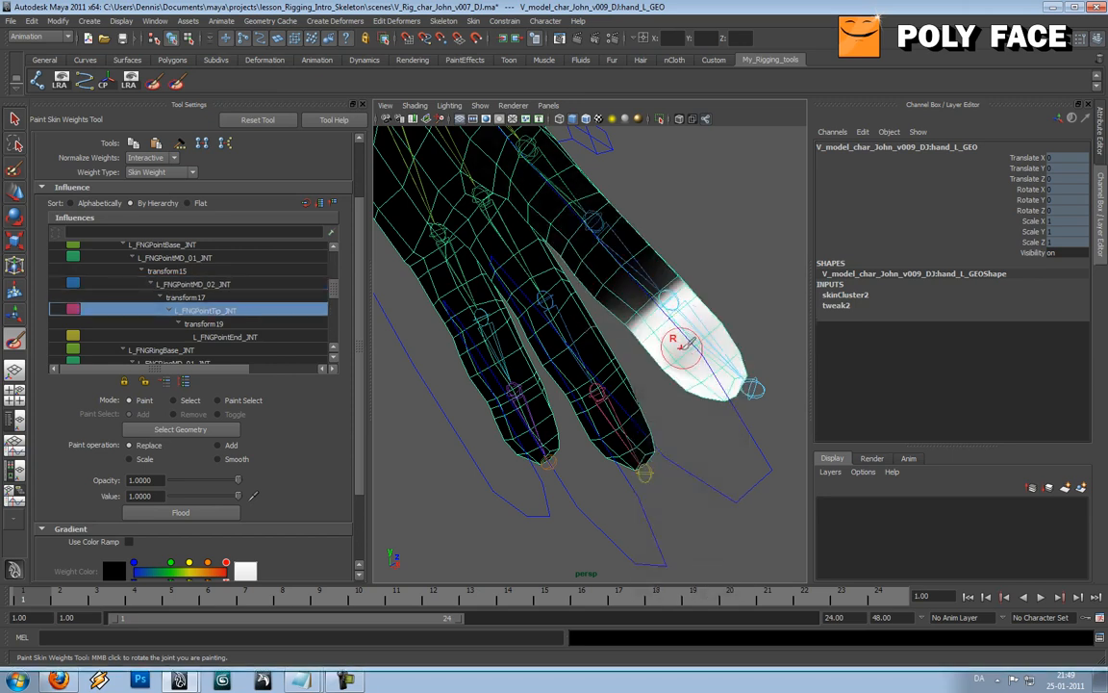
key("ctrl+z")
key("w")
right_click_drag(636, 248, 666, 236)
left_click(623, 246)
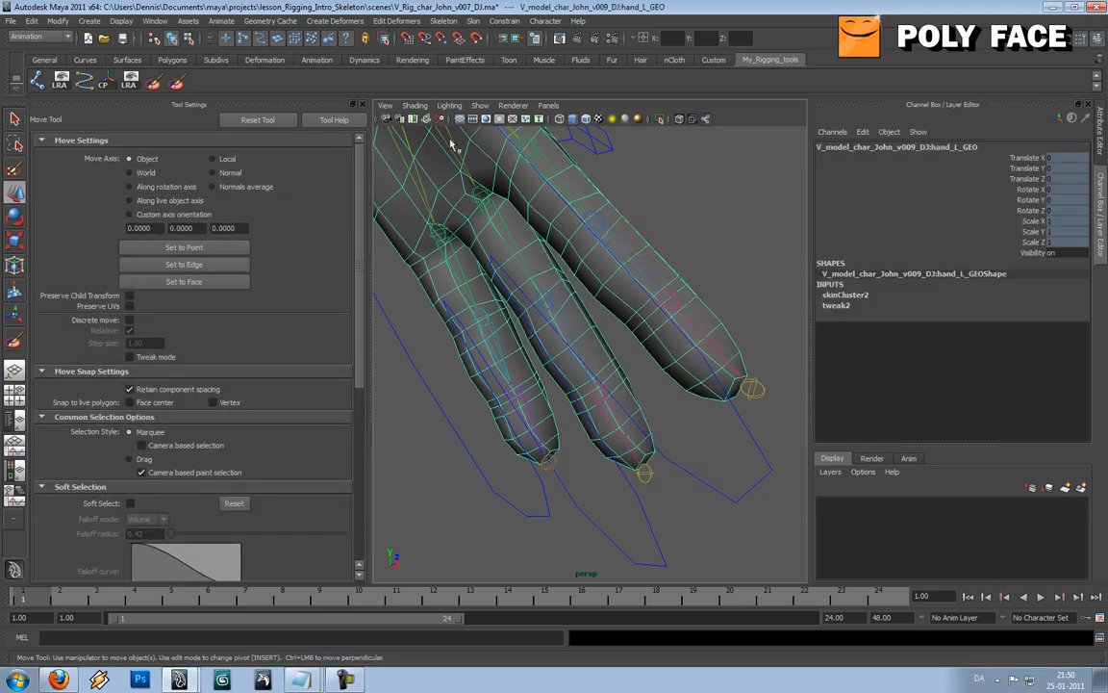
Step: Resume painting skin weights with L_FNGPointMD_02_JNT and complete its full weight around the segment between the second and tip joints
left_click(176, 83)
right_click_drag(599, 223, 603, 190)
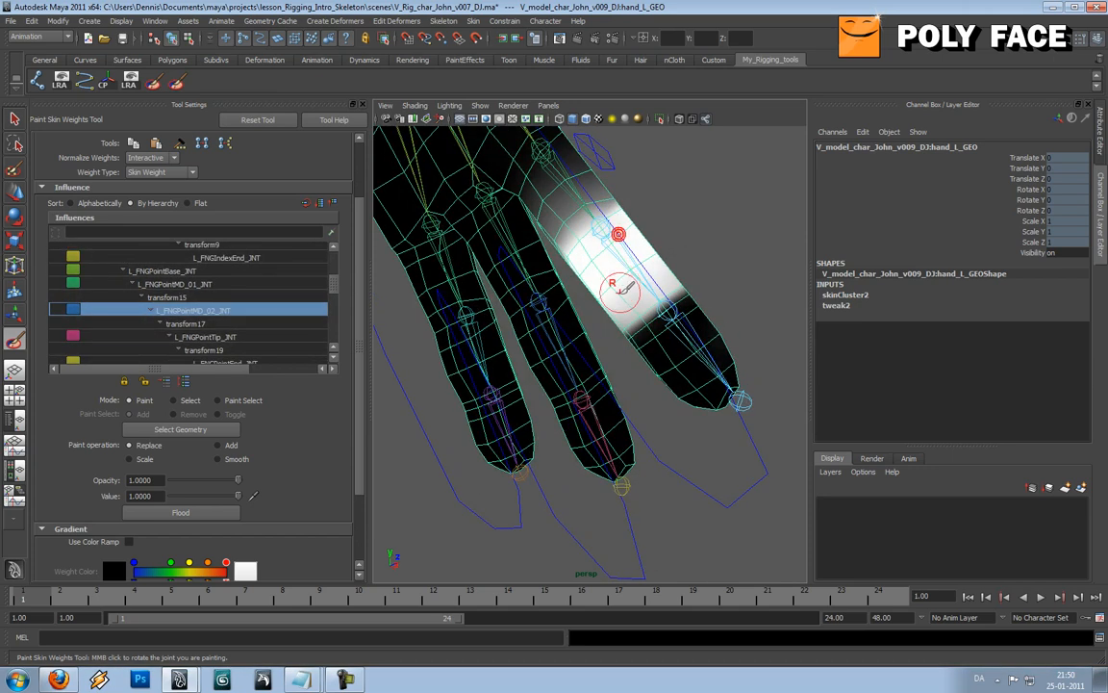
mouse_move(621, 303)
left_mouse_down("alt")
mouse_move(601, 299)
mouse_move(598, 320)
mouse_move(638, 255)
mouse_move(471, 298)
mouse_move(479, 255)
mouse_move(455, 253)
mouse_move(452, 220)
left_mouse_up("alt")
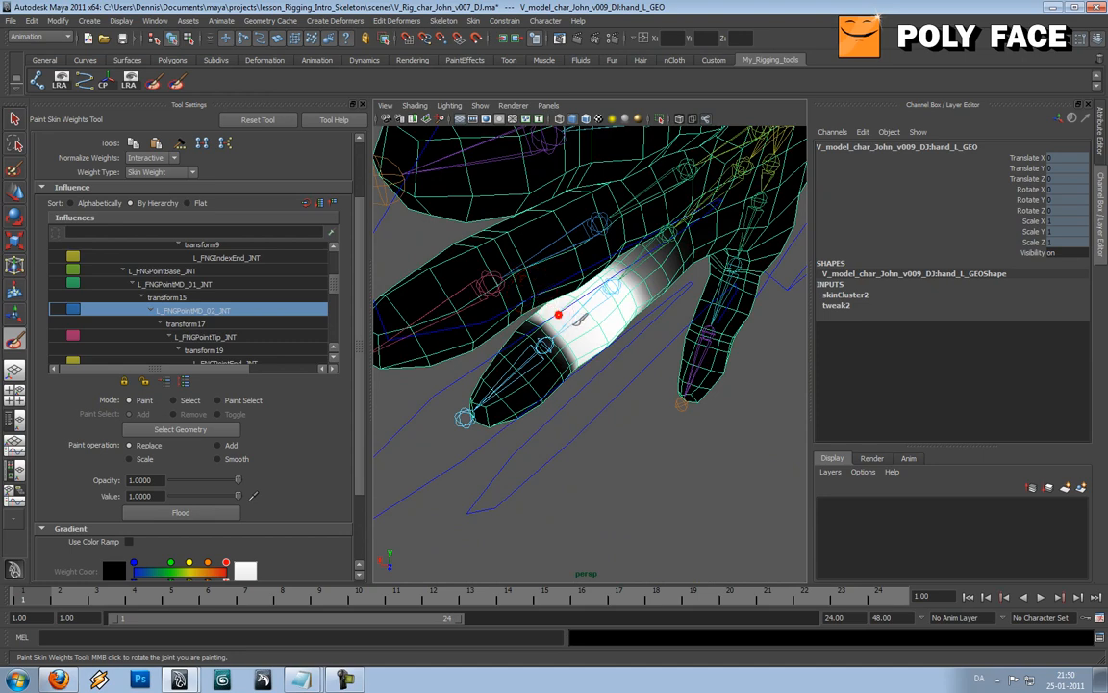
left_click_drag(594, 321, 664, 321, "alt")
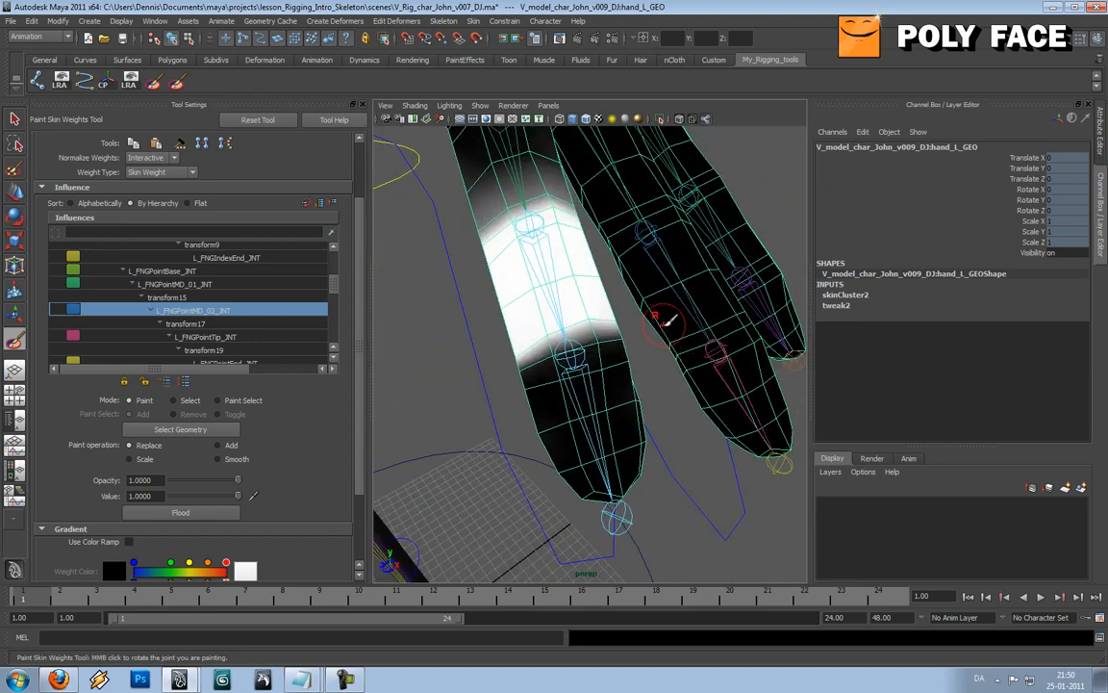
middle_click_drag(664, 320, 695, 348, "alt")
scroll(694, 347, "up", 3)
scroll(695, 346, "down", 3)
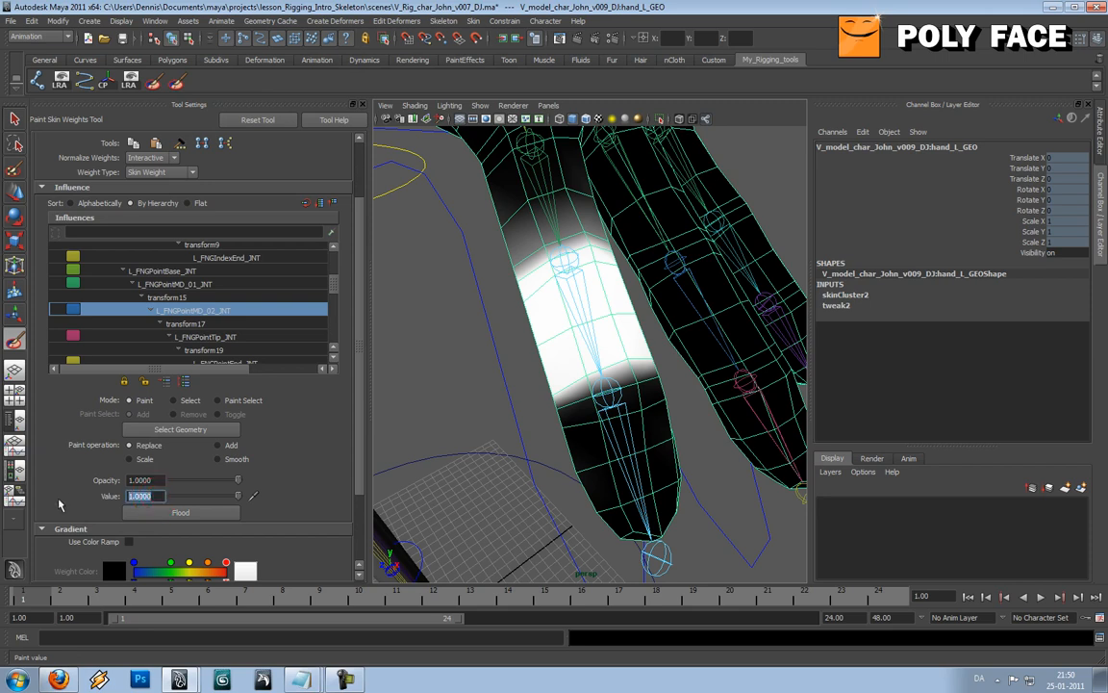
Step: Set the paint value to 0.5 and reduce the brush size for L_FNGPointMD_02_JNT painting at the tip joint
type("0.5")
key("Return")
middle_click_drag(614, 396, 591, 379, "alt")
right_click_drag(591, 379, 658, 391, "alt")
key("b")
mouse_move(630, 386)
left_mouse_down()
mouse_move(603, 388)
mouse_move(624, 367)
mouse_move(616, 371)
left_mouse_up()
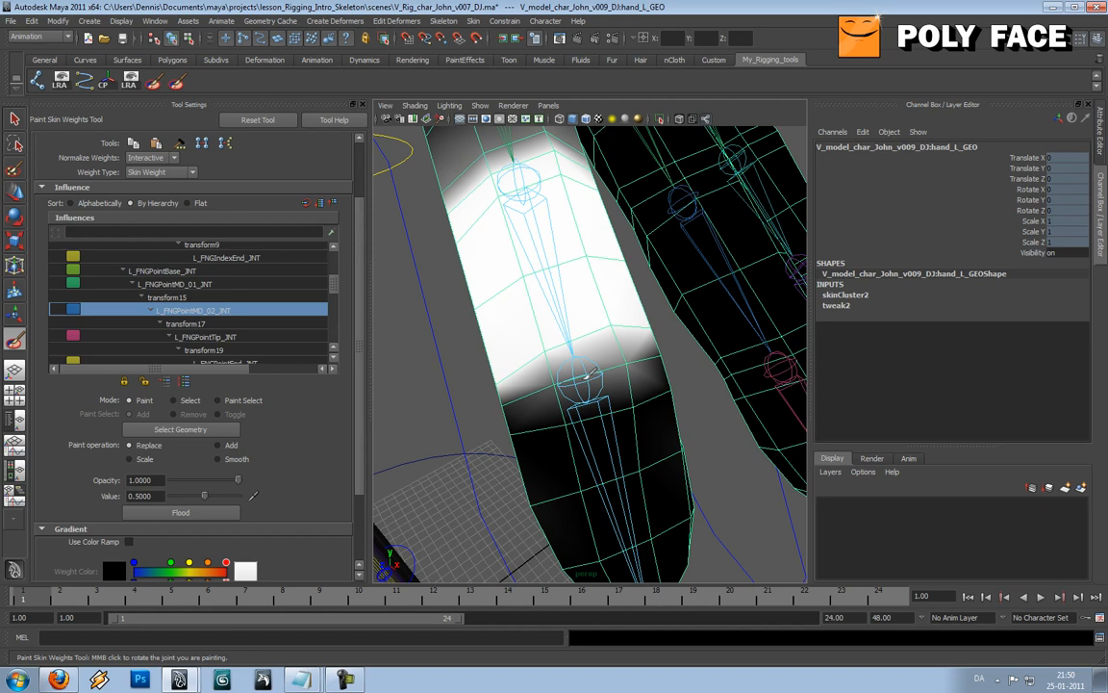
Step: Paint 0.5 L_FNGPointMD_02_JNT weight on the edge loop around the pointing finger's tip joint, including its sides and back
left_click_drag(447, 347, 510, 331, "alt")
left_click(616, 352)
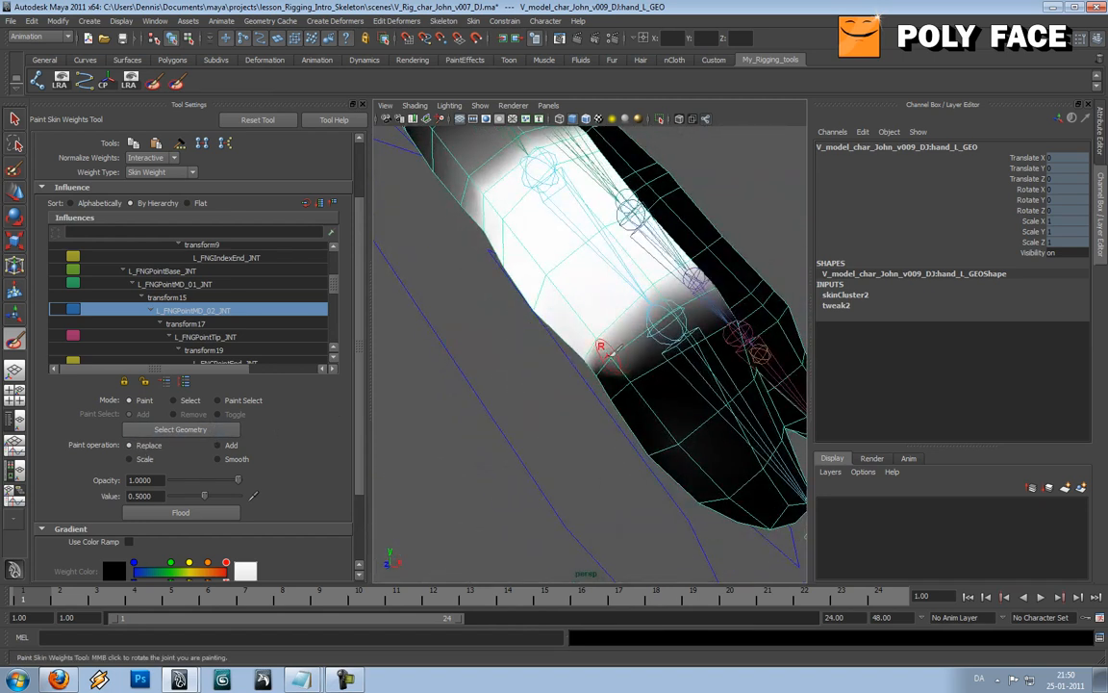
left_click_drag(613, 353, 608, 359, "alt")
left_click(667, 324)
mouse_move(668, 330)
left_mouse_down("alt")
mouse_move(720, 330)
mouse_move(661, 320)
mouse_move(644, 330)
left_mouse_up("alt")
left_click(608, 358)
left_click_drag(578, 316, 739, 348, "alt")
mouse_move(489, 329)
left_mouse_down()
mouse_move(461, 310)
mouse_move(496, 333)
mouse_move(473, 310)
mouse_move(481, 295)
left_mouse_up()
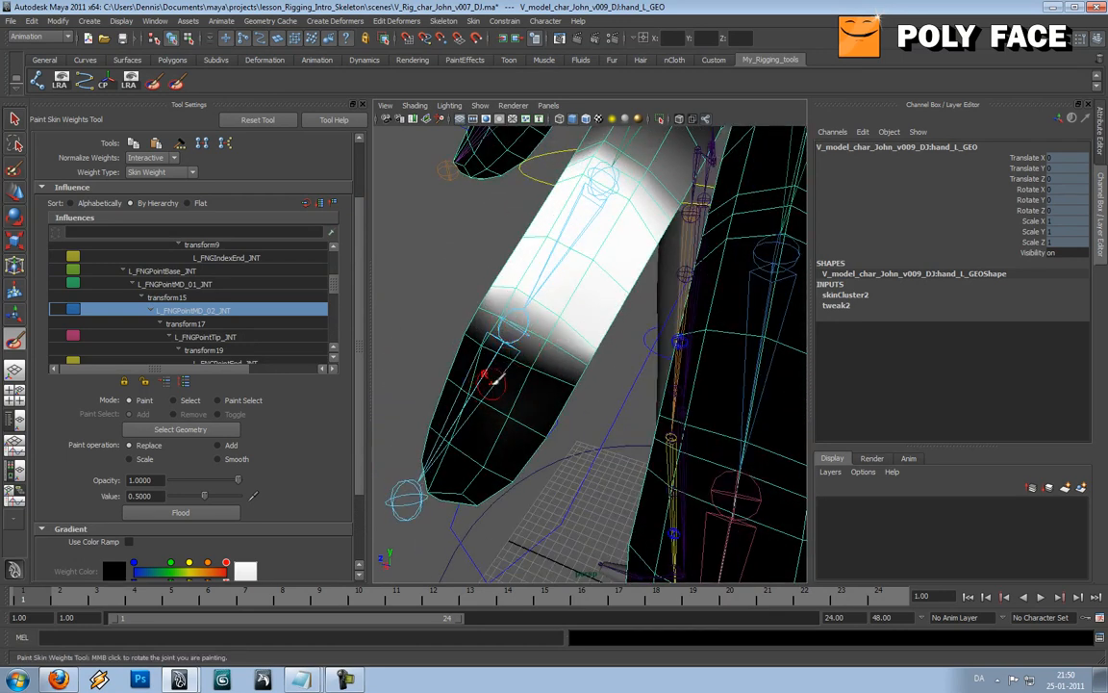
Step: Make L_FNGPointTip_JNT the active influence, set the paint value to 1, and paint full weight on the fingertip
right_click_drag(496, 382, 496, 362)
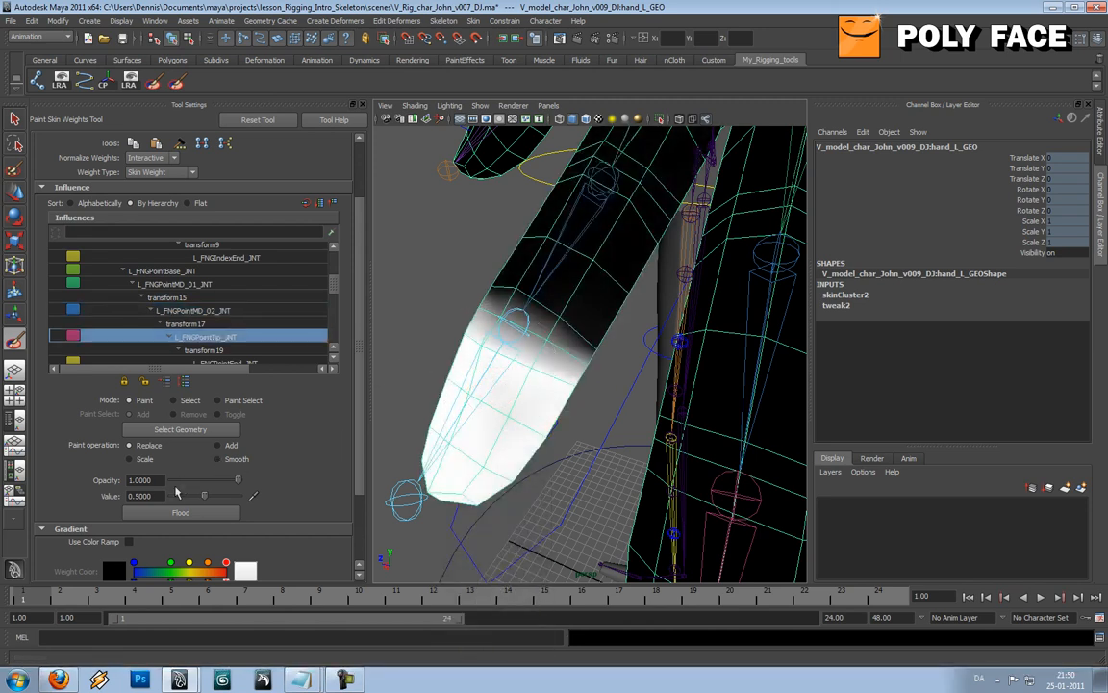
key("Return")
left_click(502, 424)
left_click(500, 408)
mouse_move(514, 402)
left_mouse_down("alt")
mouse_move(524, 403)
mouse_move(488, 379)
left_mouse_up("alt")
Step: Leave weight painting, deselect the hand, and scrub to frame 10 to examine how the pointing finger bends
key("w")
left_click(448, 318)
left_click_drag(482, 322, 590, 327, "alt")
scroll(591, 327, "down", 5)
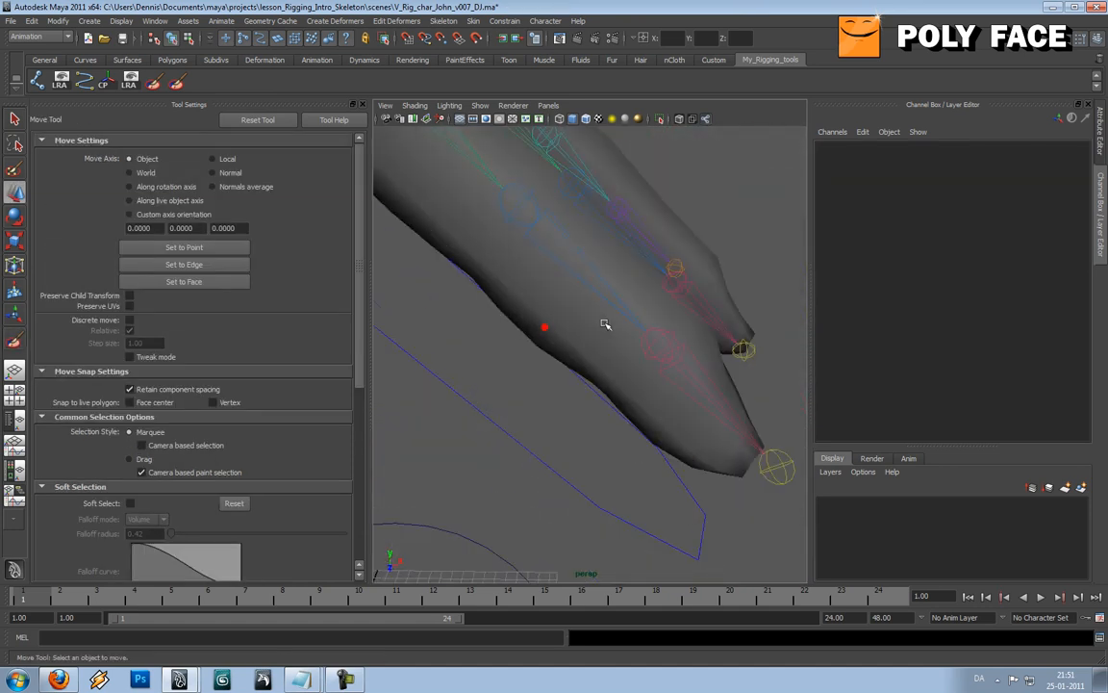
left_click_drag(46, 596, 368, 598)
left_click_drag(494, 426, 579, 315, "alt")
middle_click_drag(579, 315, 646, 339, "alt")
scroll(608, 334, "up", 5)
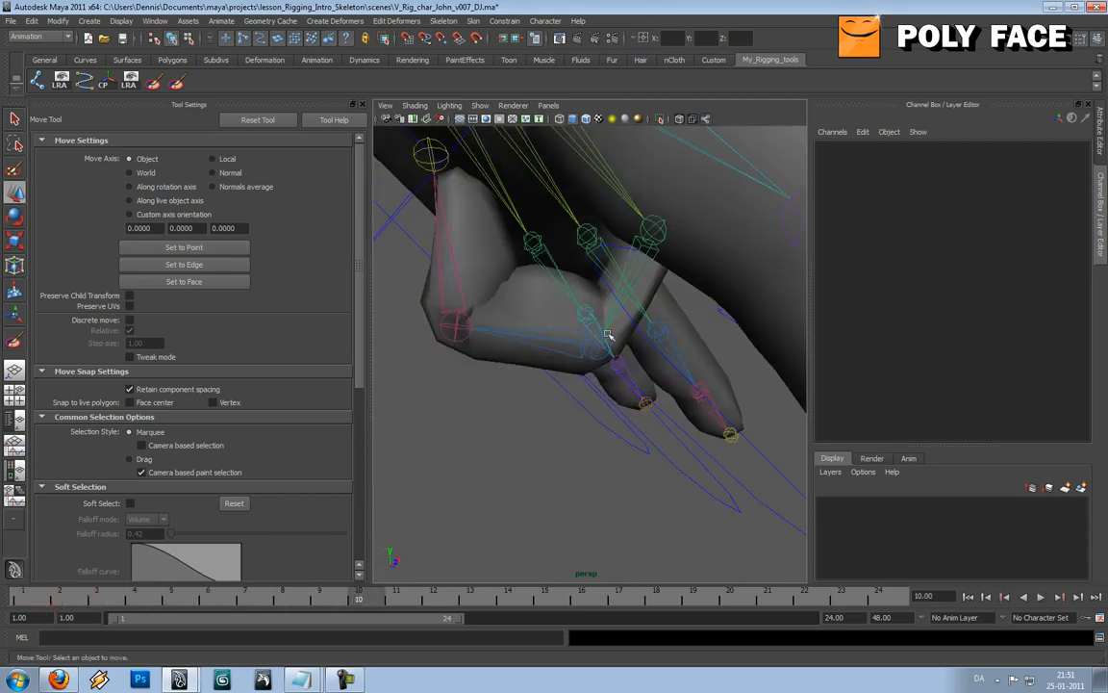
Step: Show the hand mesh with smooth preview and scrub back to frame 8 to examine the bent finger's shape
left_click(540, 317)
key("3")
left_click(549, 435)
mouse_move(549, 435)
left_mouse_down("alt")
mouse_move(534, 430)
mouse_move(544, 415)
mouse_move(544, 430)
left_mouse_up("alt")
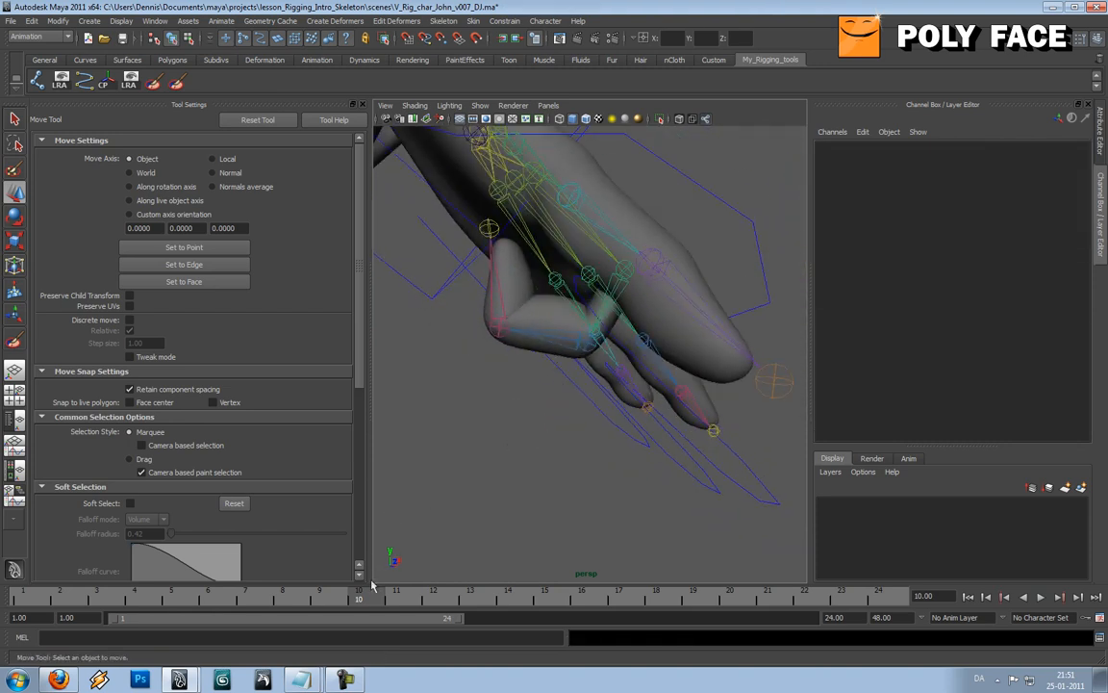
left_click_drag(370, 602, 282, 601)
left_click_drag(524, 423, 530, 415, "alt")
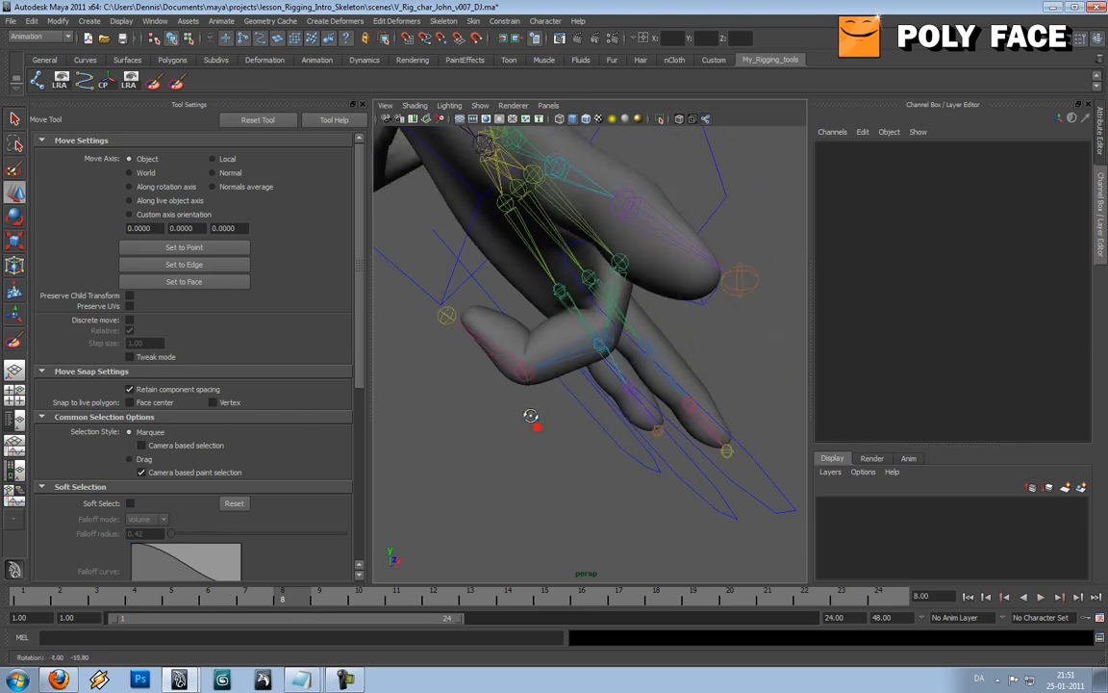
Step: Select the hand mesh and play the finger animation to check its deformation, then stop playback
left_click(611, 302)
left_click_drag(596, 297, 589, 336, "alt")
left_click(618, 296)
left_click(641, 298)
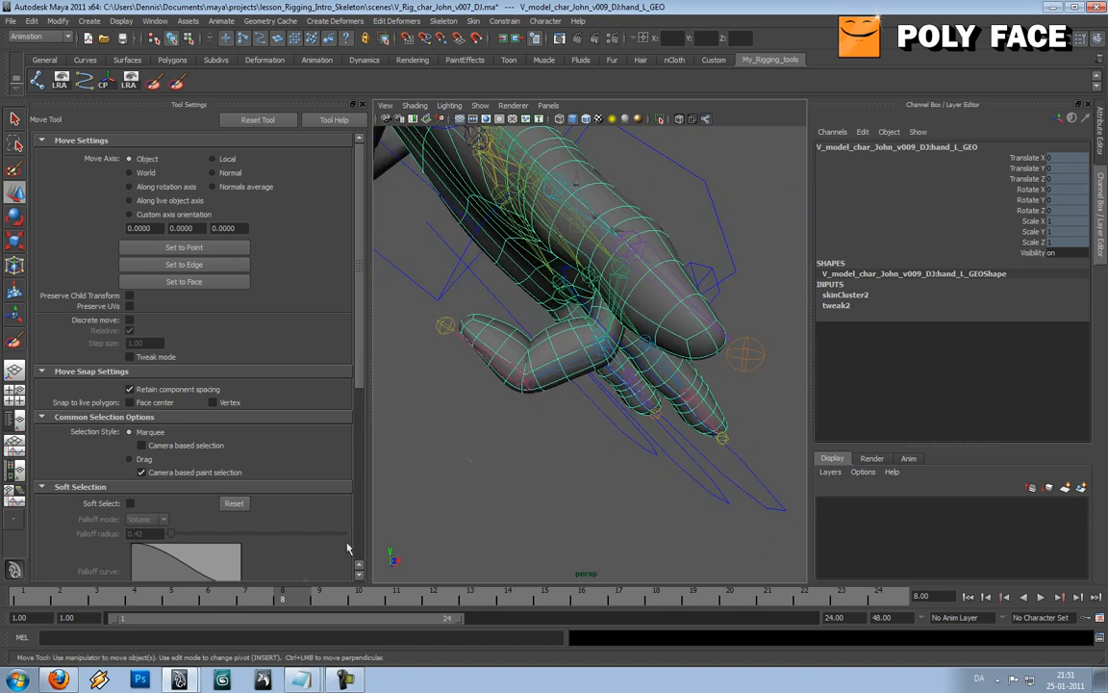
key("alt+v")
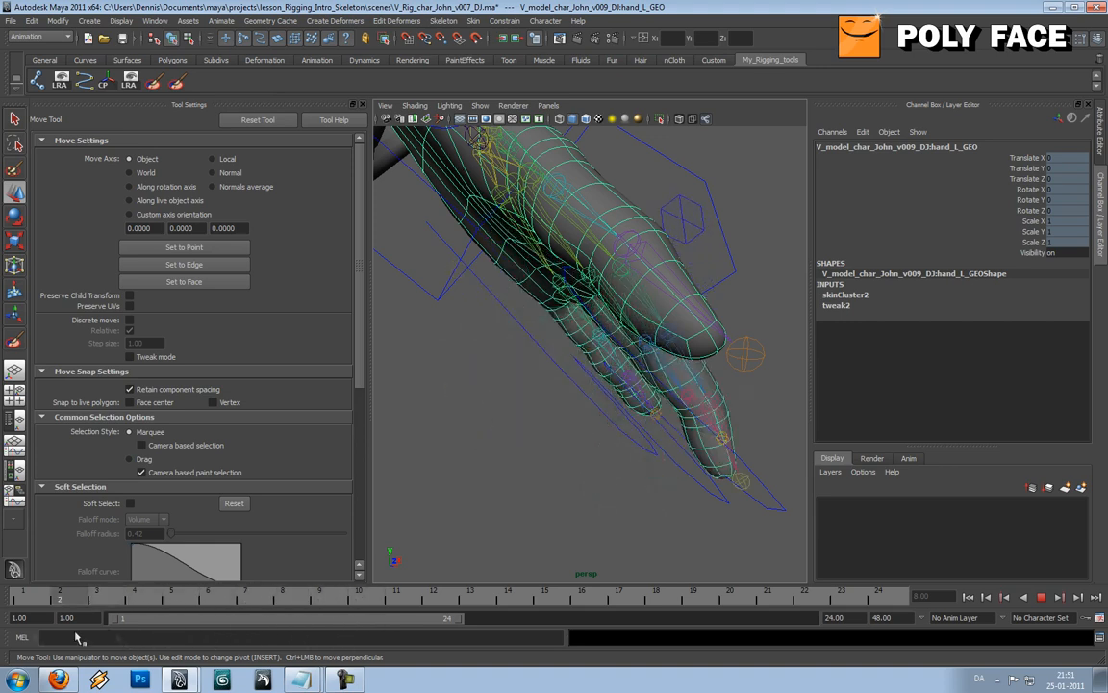
key("alt+v")
Step: Examine the pointing finger from the other side while scrubbing the animation back to frame 1
left_click_drag(428, 385, 523, 369, "alt")
left_click(515, 424)
left_click(586, 343)
left_click_drag(601, 359, 534, 366, "alt")
left_click_drag(255, 600, 21, 598)
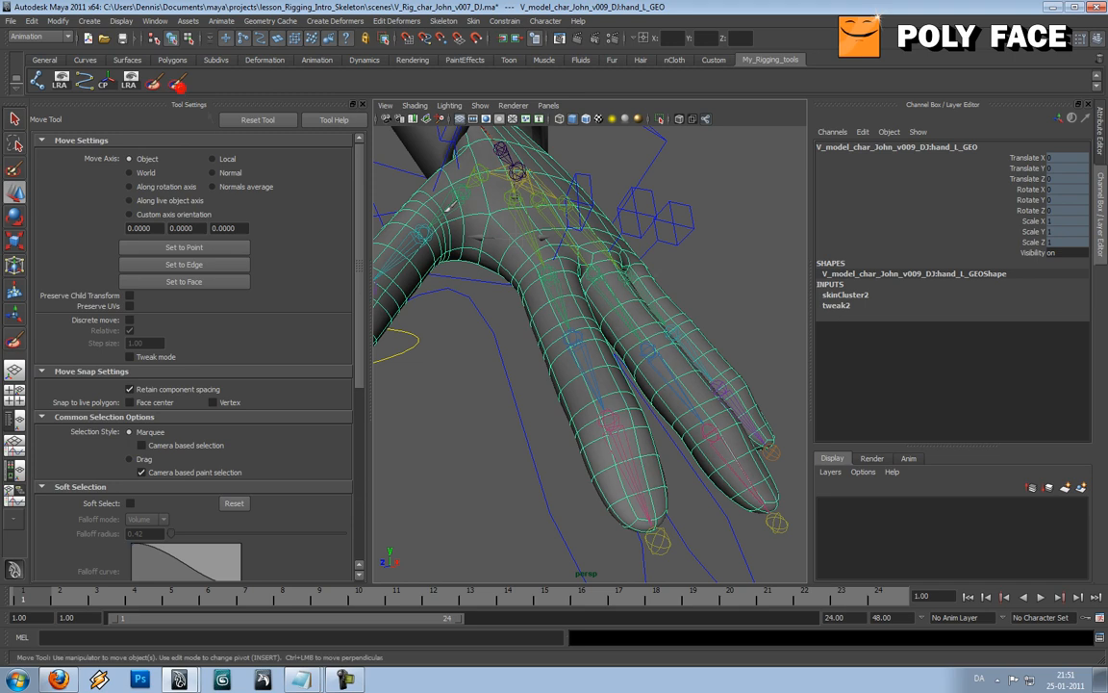
Step: Check the painted tip influence for stray weights, scrub to frame 10, and turn off the hand's smooth preview
left_click(176, 83)
left_click_drag(609, 274, 621, 332, "alt")
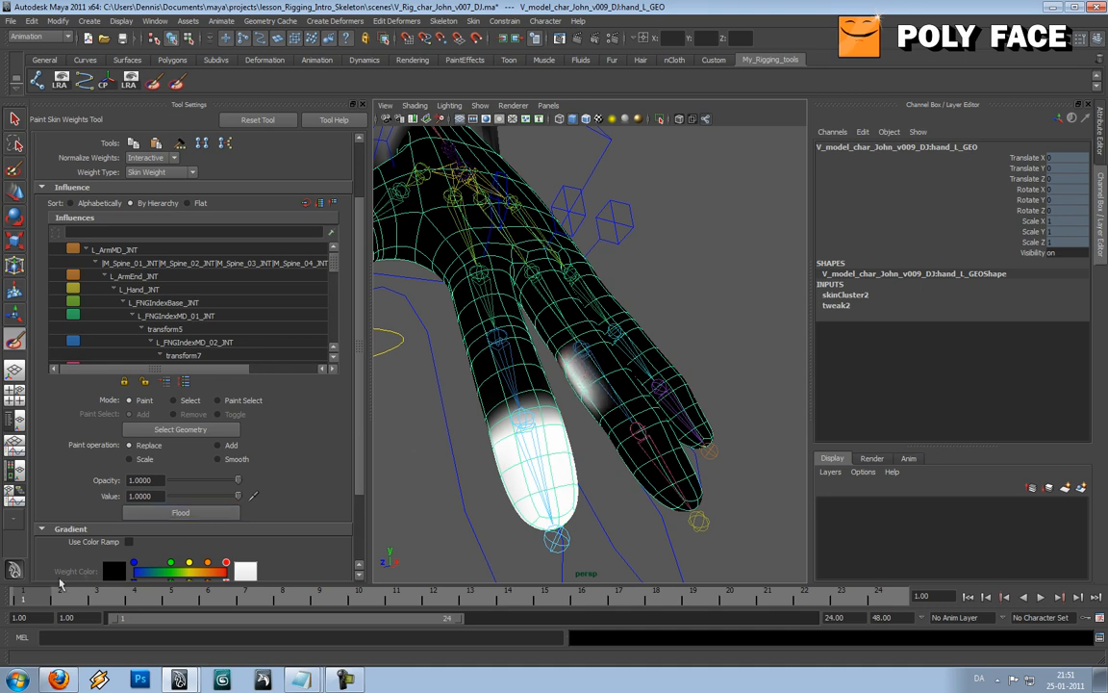
left_click_drag(47, 596, 376, 600)
key("w")
left_click(662, 299)
left_click(619, 305)
key("1")
Step: Select the stray vertices pulled out of the neighbouring finger and activate the Paint Skin Weights Tool on them
left_click_drag(569, 350, 620, 339, "alt")
mouse_move(620, 339)
right_mouse_down()
mouse_move(577, 323)
mouse_move(602, 338)
right_mouse_up()
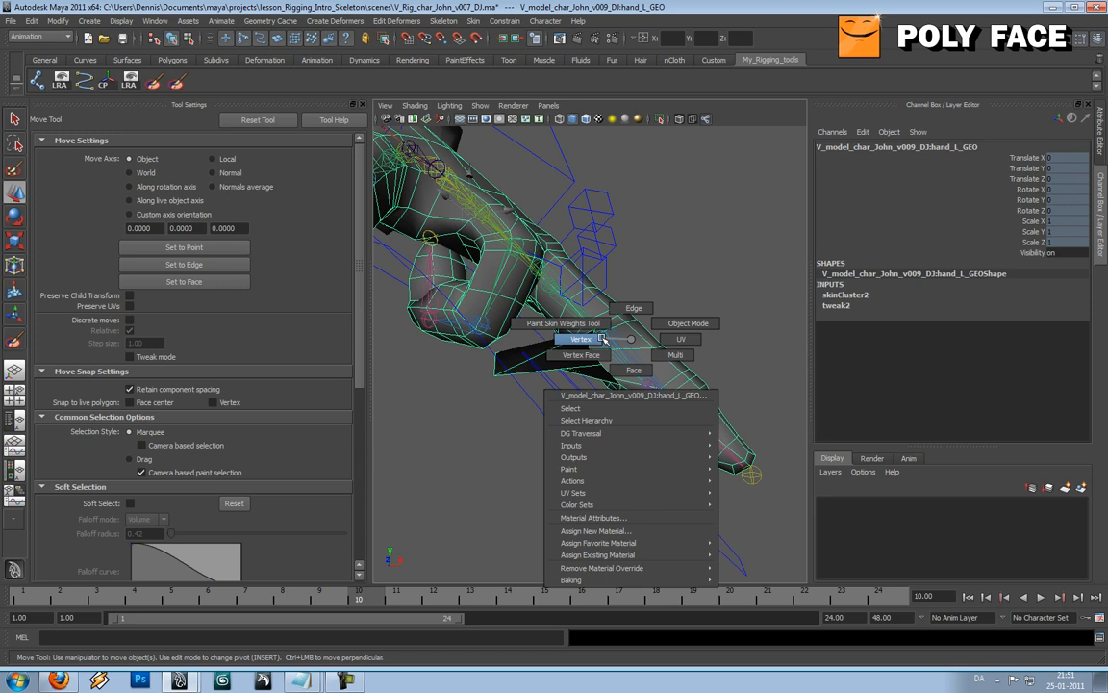
right_click_drag(602, 339, 602, 338)
left_click_drag(603, 339, 495, 388, "alt")
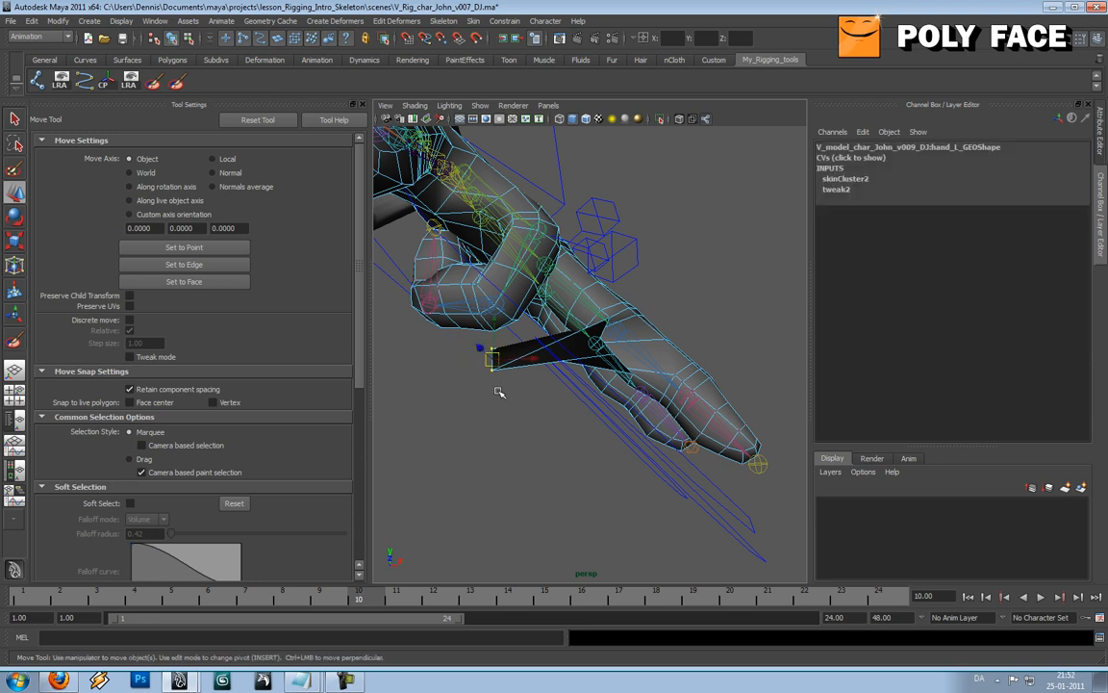
left_click(177, 83)
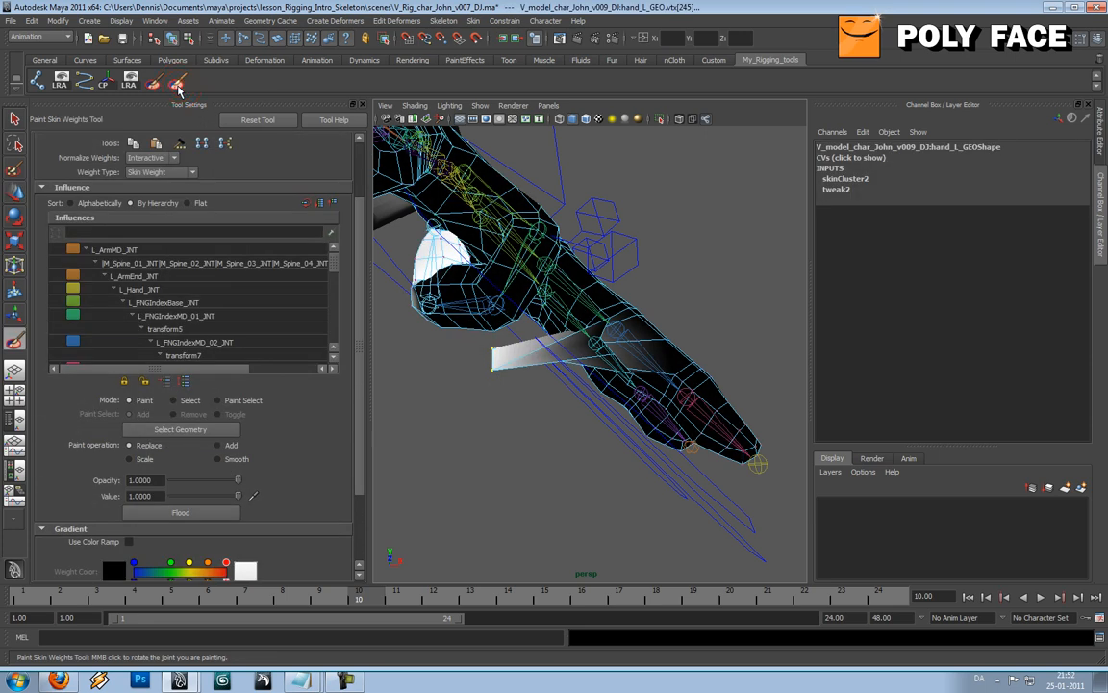
left_click_drag(539, 322, 619, 341, "alt")
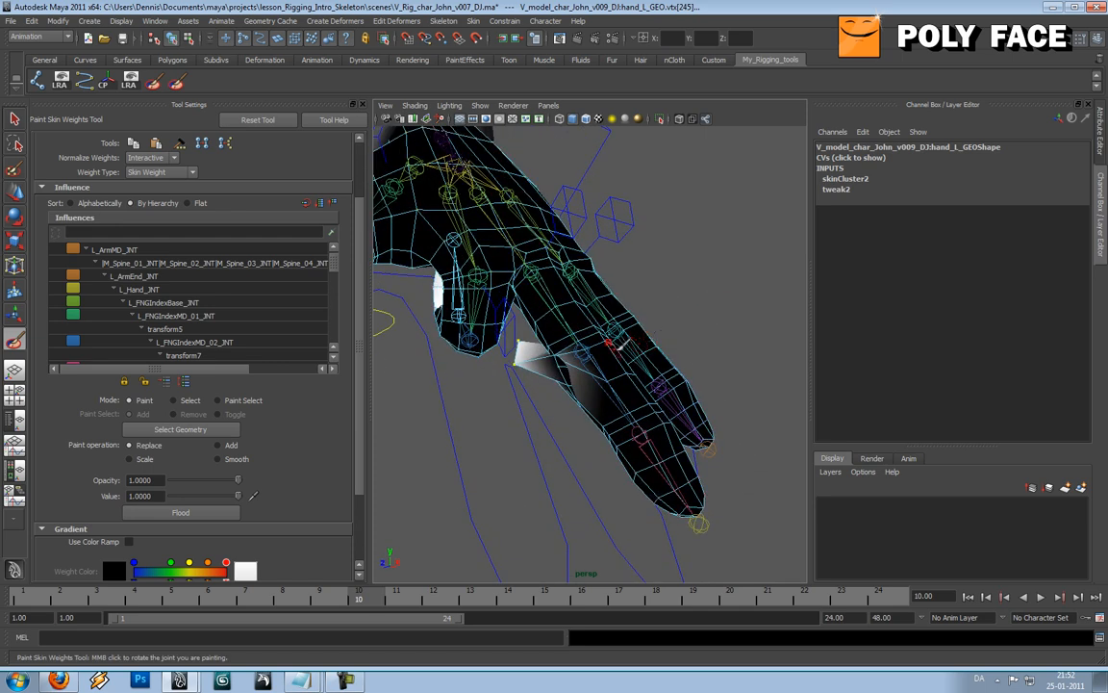
right_click(588, 359, "ctrl")
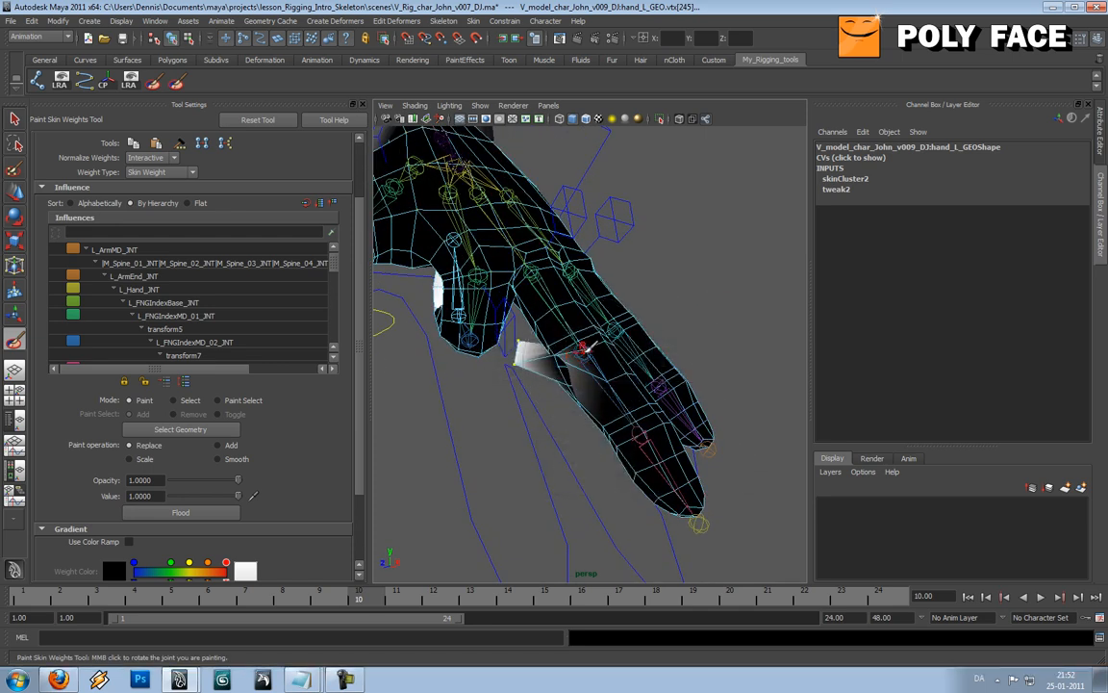
right_click(584, 345, "ctrl")
right_click(588, 353, "ctrl")
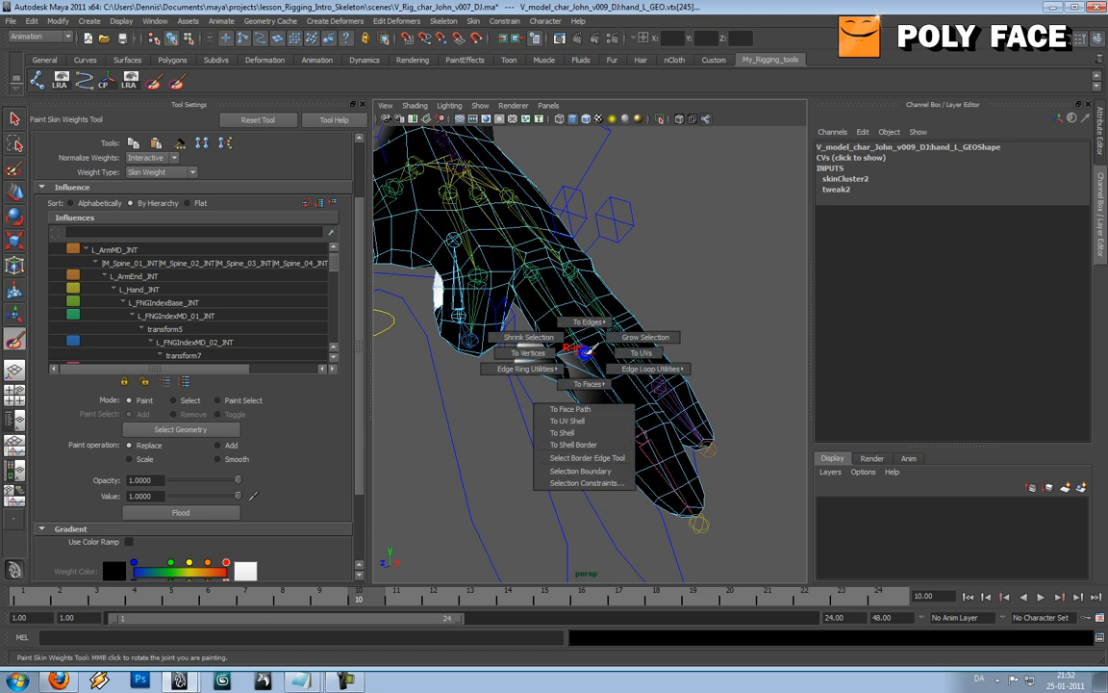
right_click(588, 353, "shift")
right_click(585, 352, "ctrl")
left_click_drag(544, 313, 556, 334, "alt")
right_click(570, 353, "ctrl")
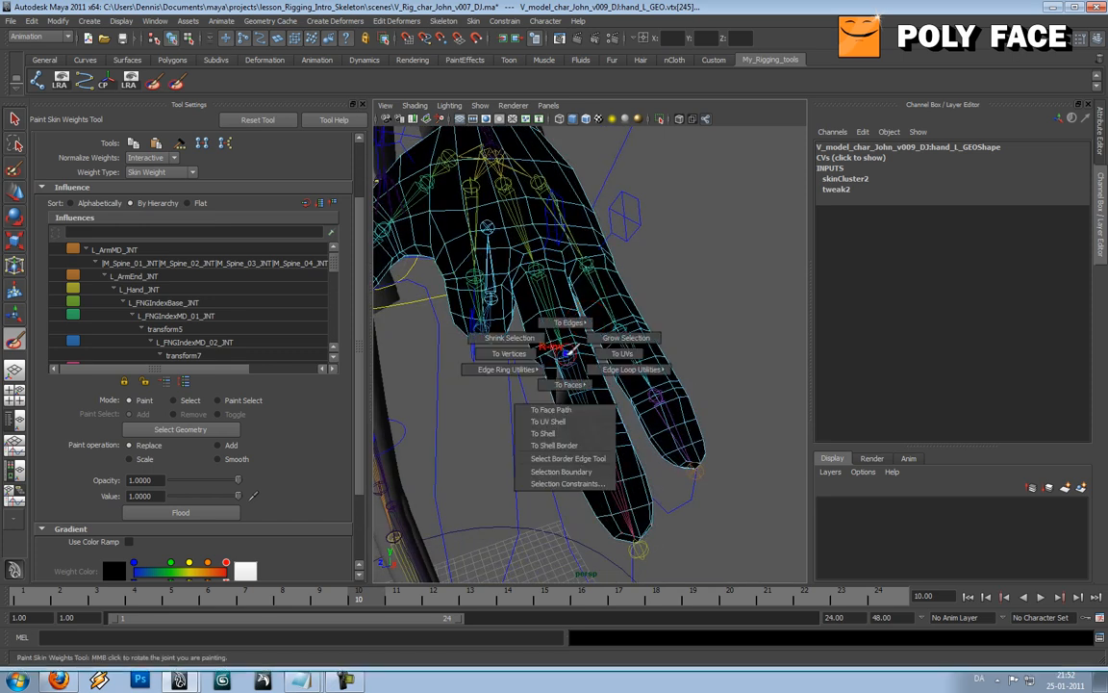
right_click(571, 355, "shift")
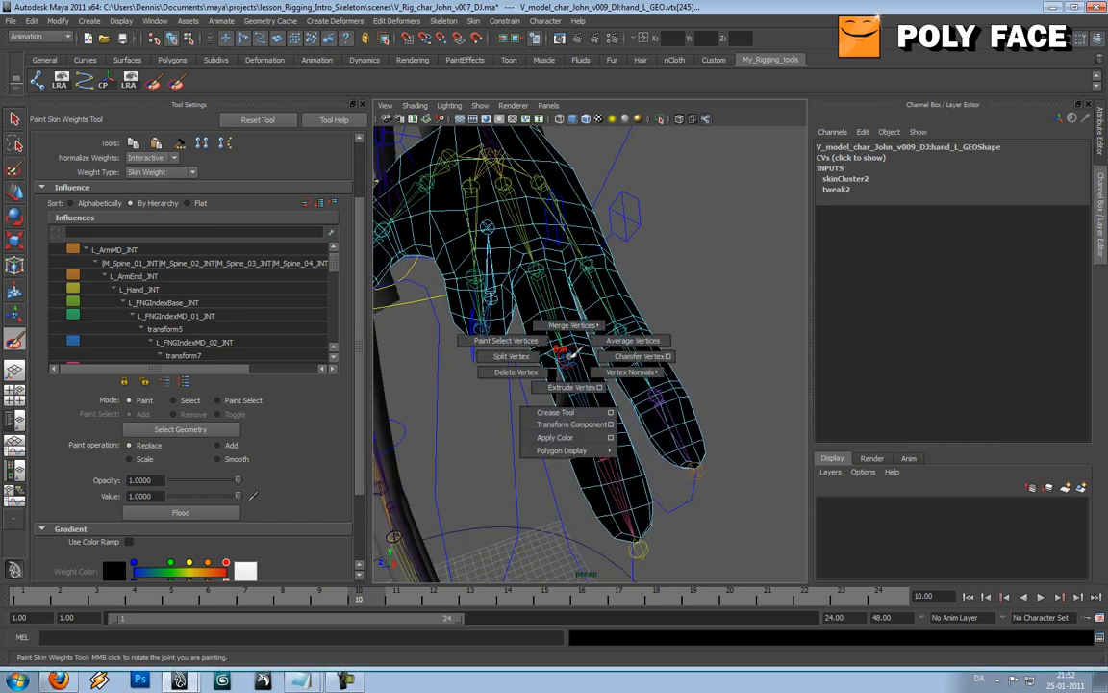
Step: Look through the ring finger joint influences for weights on the stray vertices
left_click_drag(334, 264, 334, 297)
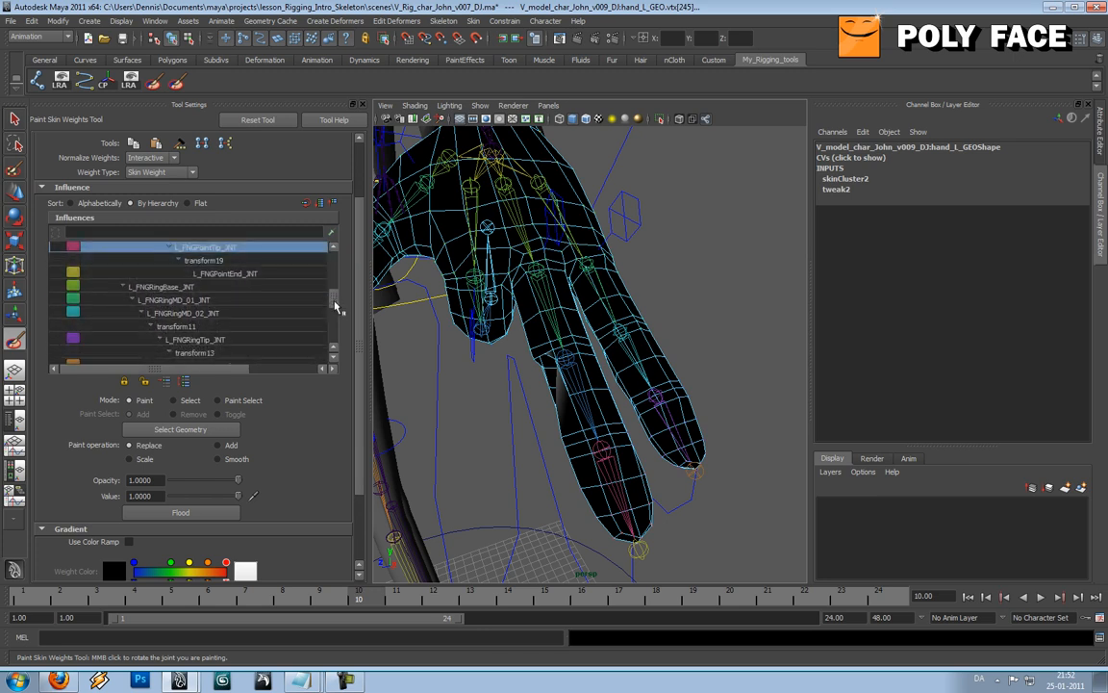
left_click(221, 313)
left_click(214, 302)
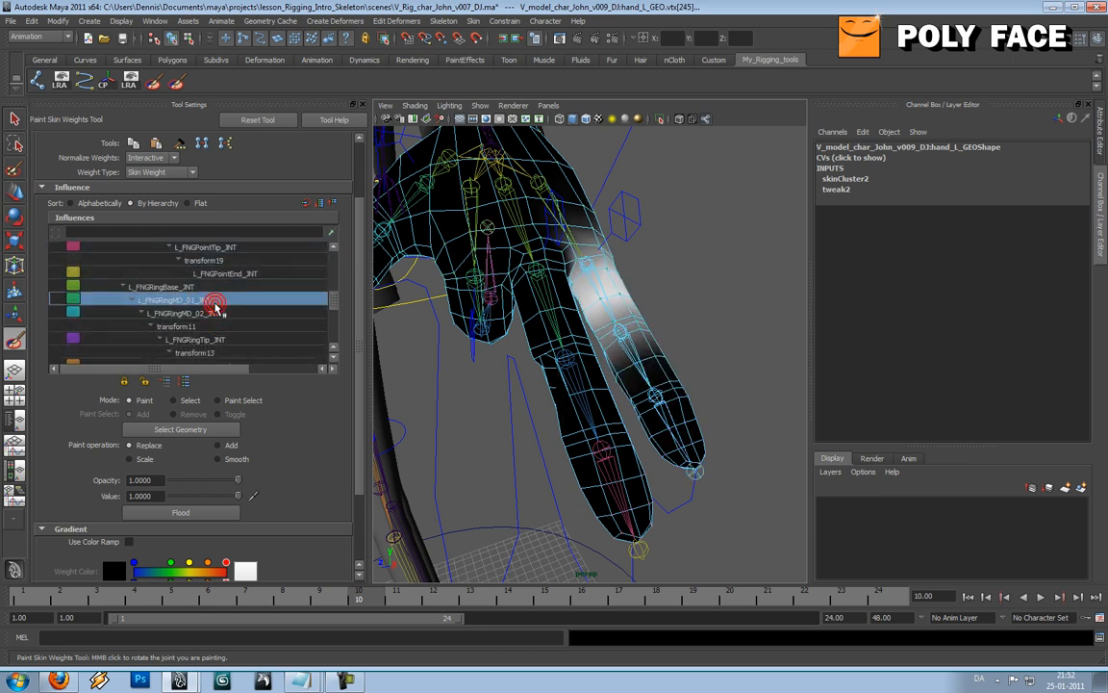
scroll(215, 319, "down", 1)
left_click(214, 326)
scroll(216, 329, "down", 1)
left_click(220, 340)
scroll(212, 335, "down", 3)
scroll(206, 327, "up", 6)
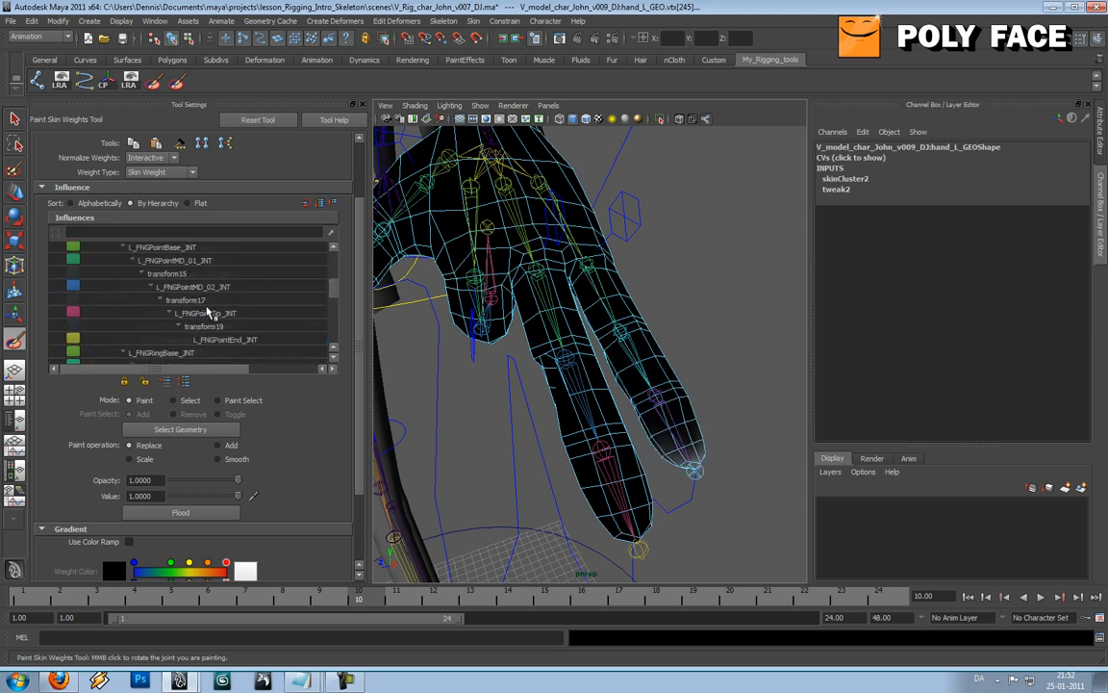
Step: Inspect the L_FNGIndexTip_JNT and L_FNGIndexMD_02_JNT influences around the stray vertices from the other side of the hand
left_click(210, 274)
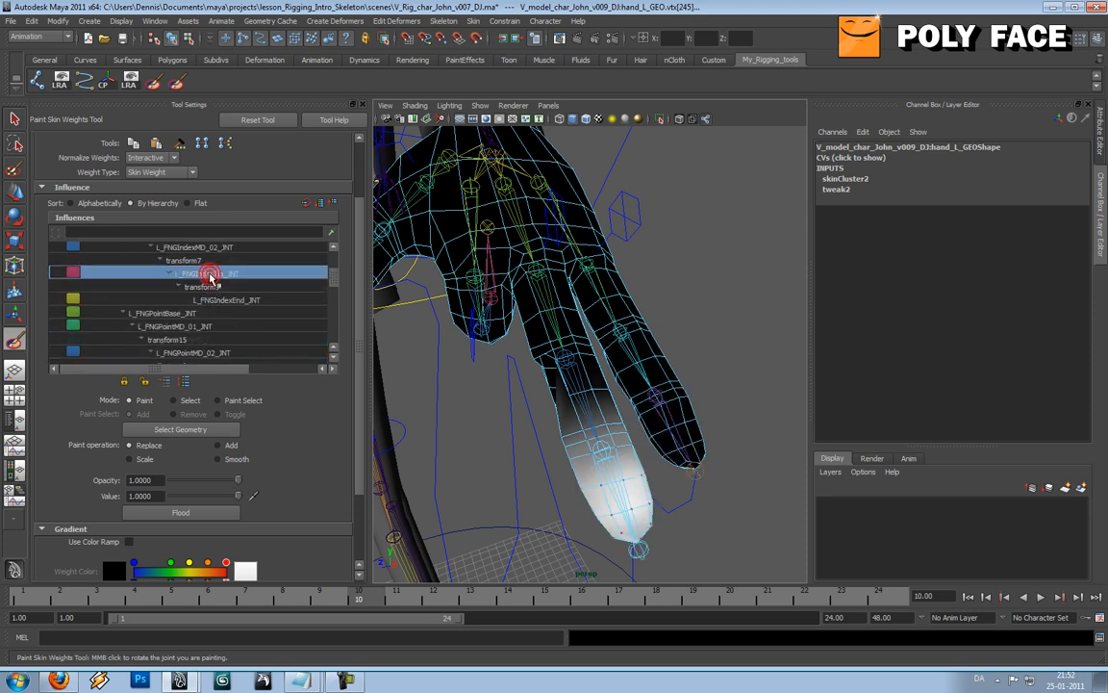
left_click(212, 260)
left_click_drag(556, 359, 700, 322, "alt")
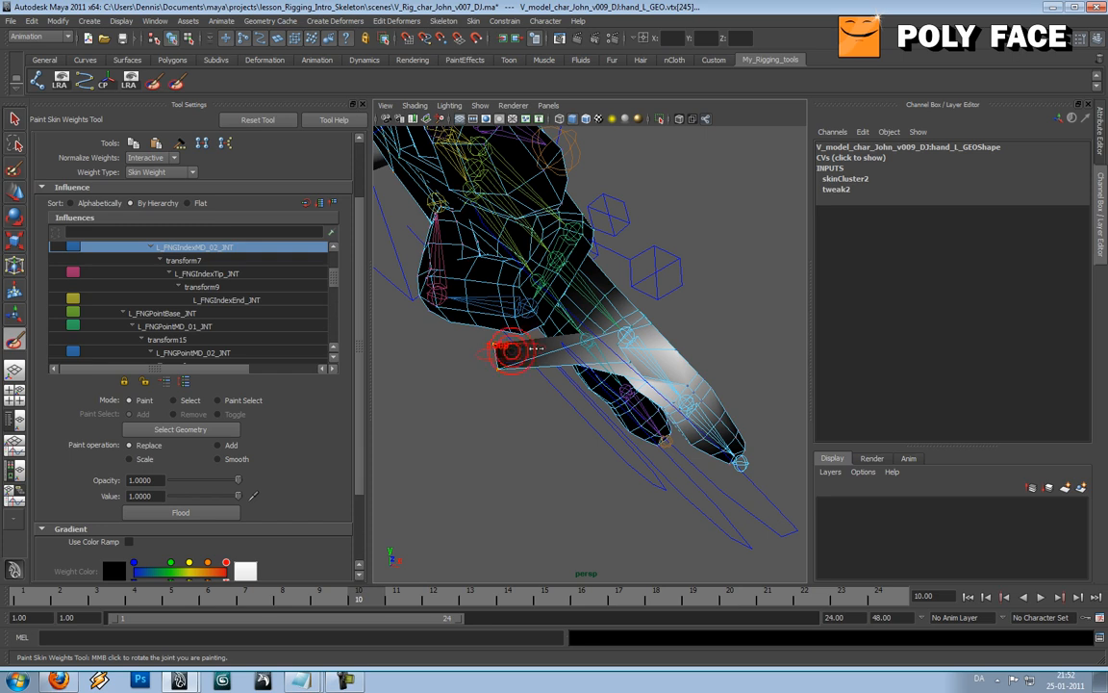
mouse_move(502, 352)
left_mouse_down("alt")
mouse_move(554, 366)
mouse_move(477, 383)
mouse_move(499, 388)
mouse_move(581, 356)
mouse_move(560, 354)
mouse_move(576, 369)
mouse_move(568, 372)
mouse_move(488, 335)
mouse_move(516, 375)
left_mouse_up("alt")
key("ctrl+z")
Step: Switch to the Move Tool and apply Smooth Skin Weights to the stray vertices pulled out of the finger
key("w")
right_click(488, 335)
left_click(487, 335)
scroll(580, 354, "down", 8)
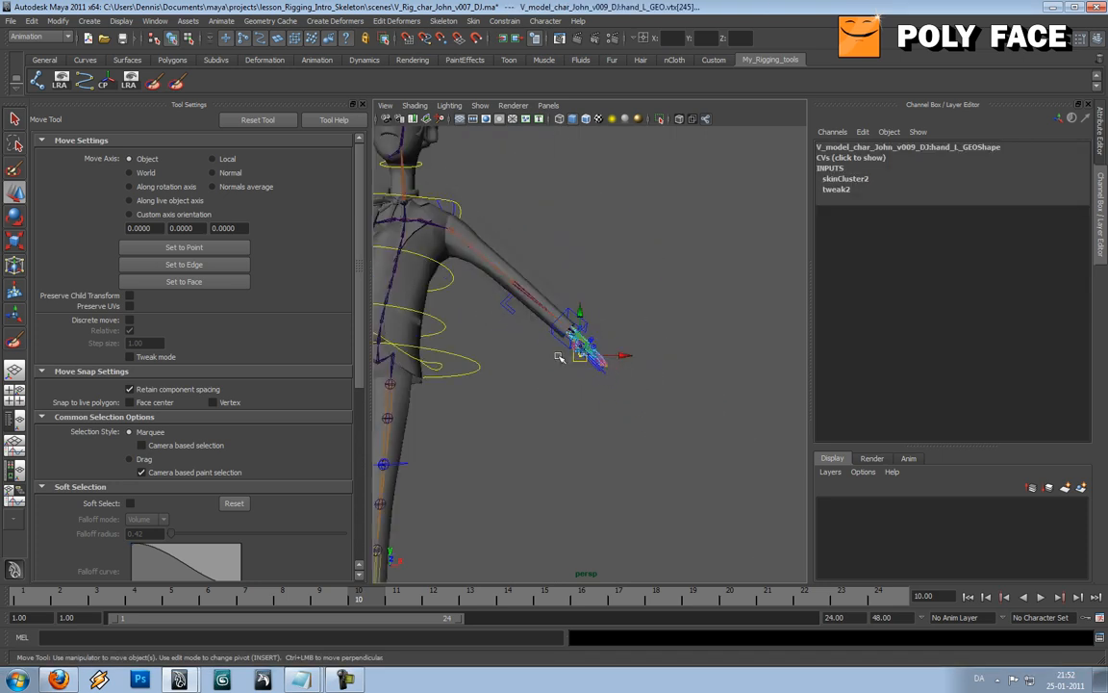
left_click_drag(455, 290, 508, 360, "alt")
scroll(542, 351, "up", 10)
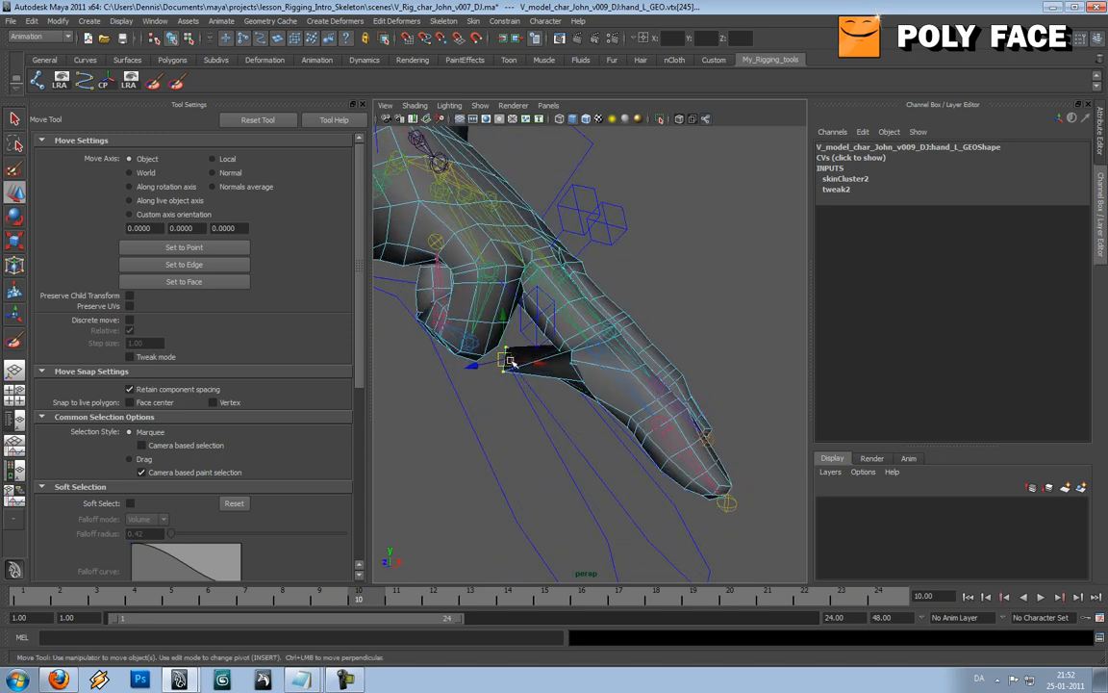
left_click(473, 21)
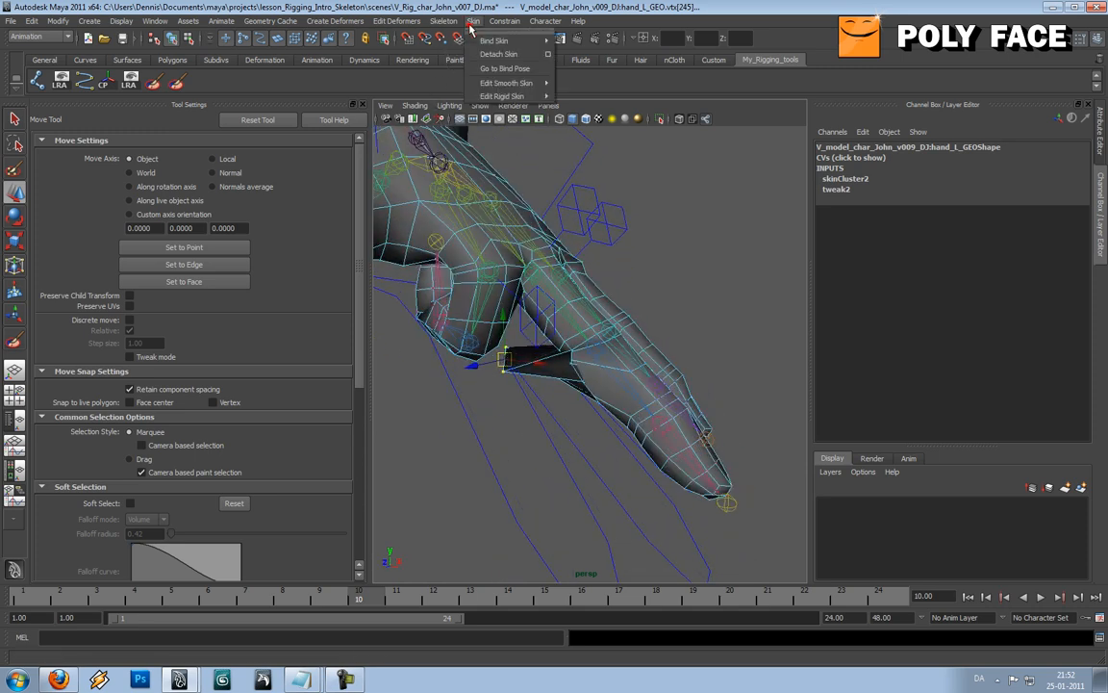
mouse_move(501, 84)
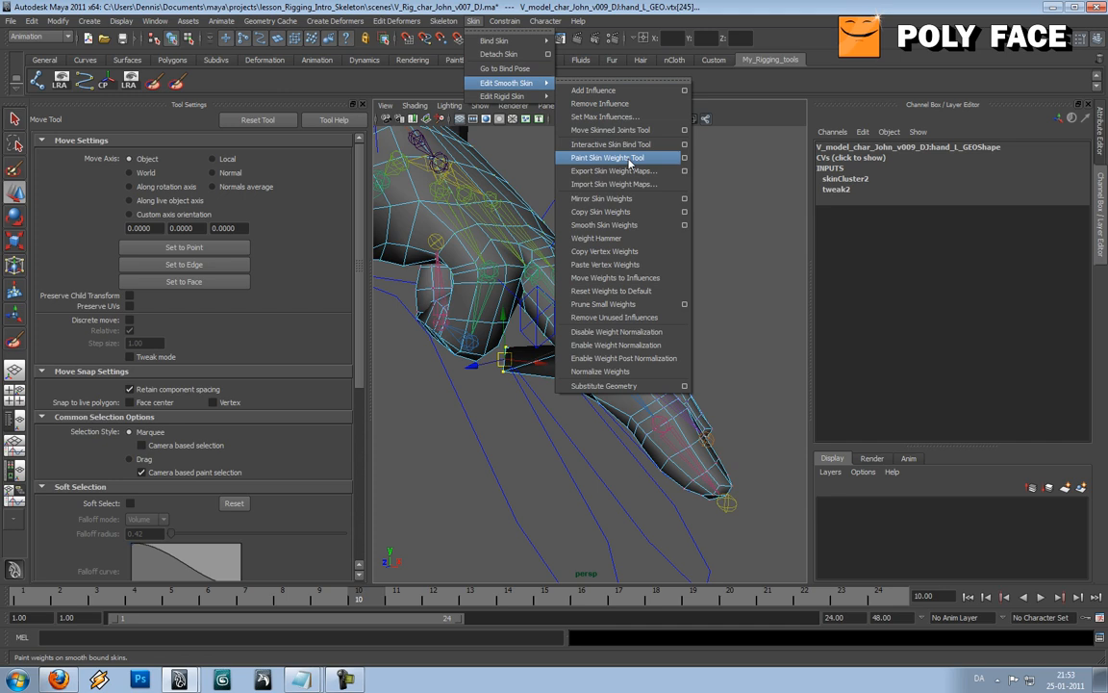
left_click(635, 224)
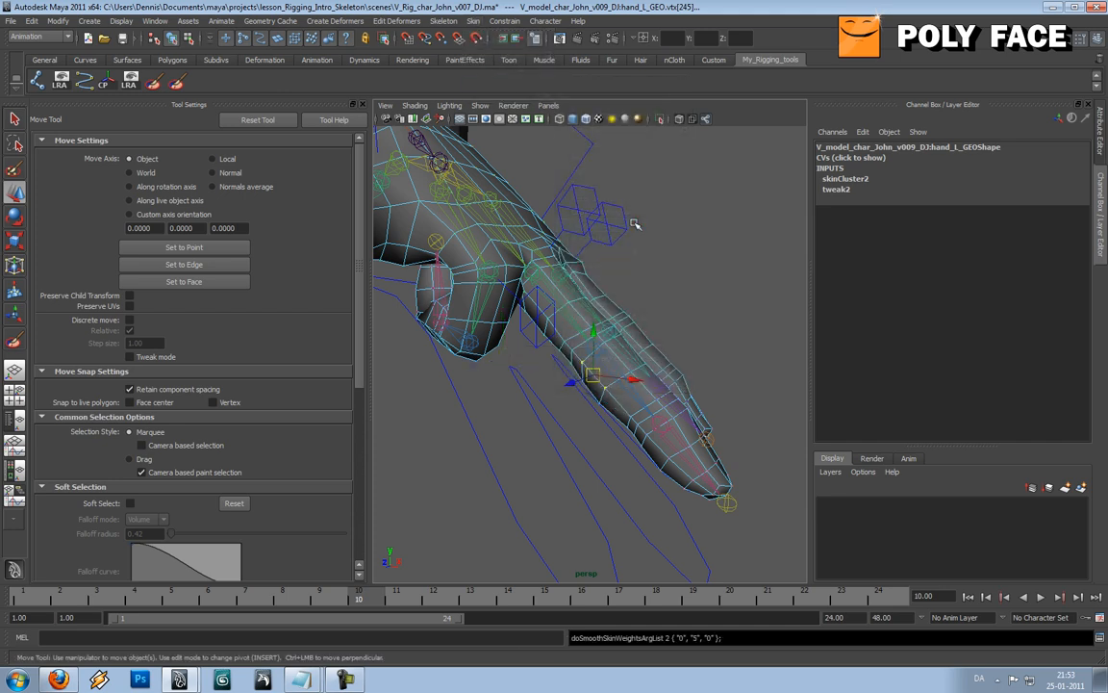
Step: Check the repaired finger, return from vertex to object selection with the hand mesh selected, and scrub to frame 1
mouse_move(576, 349)
left_mouse_down("alt")
mouse_move(530, 378)
mouse_move(611, 371)
mouse_move(663, 332)
mouse_move(606, 371)
mouse_move(624, 366)
mouse_move(625, 353)
mouse_move(645, 354)
mouse_move(571, 364)
mouse_move(626, 372)
mouse_move(575, 358)
left_mouse_up("alt")
scroll(646, 354, "down", 5)
scroll(603, 372, "up", 5)
scroll(612, 365, "up", 5)
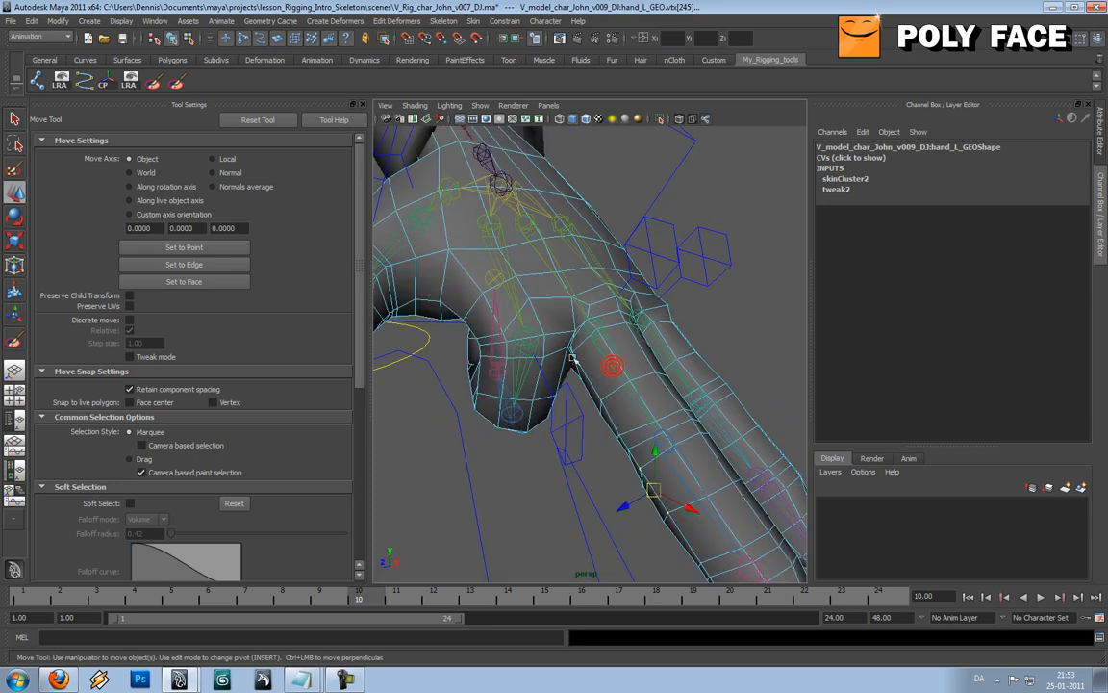
left_click(561, 334)
right_click_drag(559, 313, 596, 301)
left_click(558, 310)
scroll(561, 313, "down", 6)
left_click_drag(564, 315, 589, 306, "alt")
scroll(607, 296, "up", 6)
left_click_drag(100, 596, 3, 626)
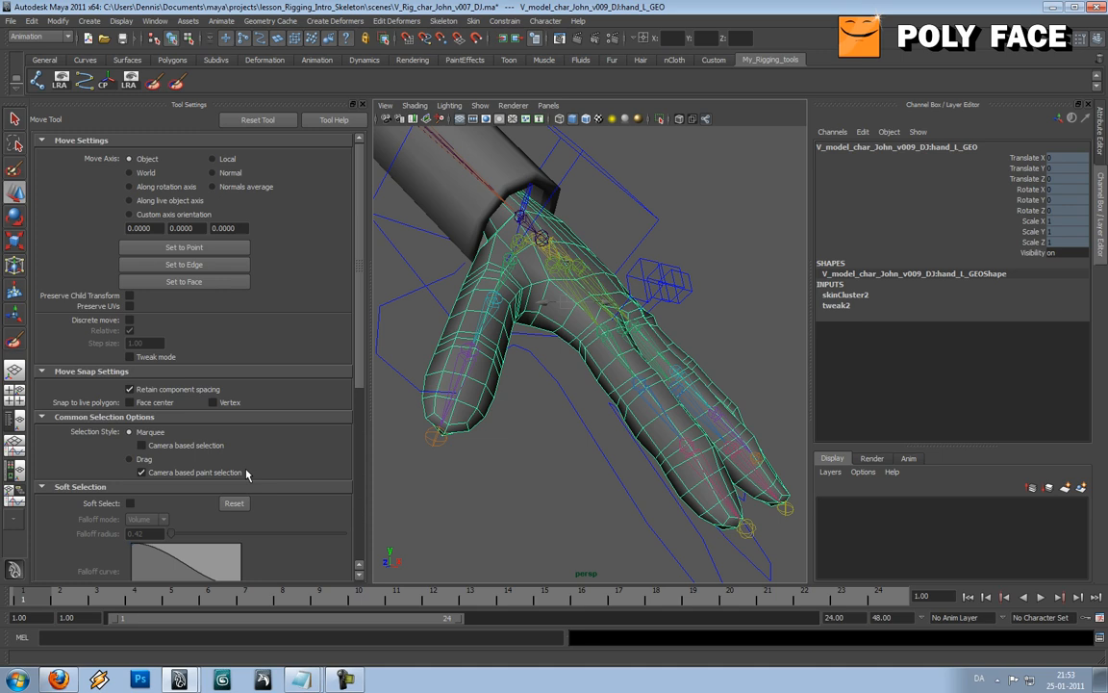
Step: Try Smooth Skin Weights on the whole hand mesh, raising the Weight Change Percentage to 0.3953
left_click(474, 21)
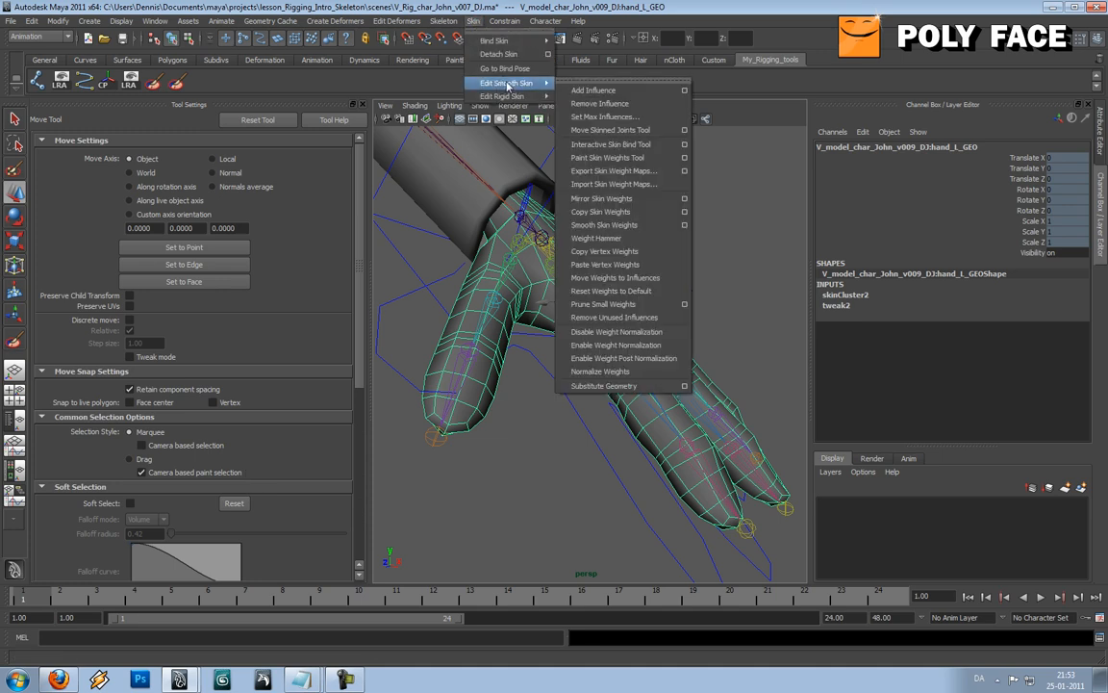
left_click(626, 224)
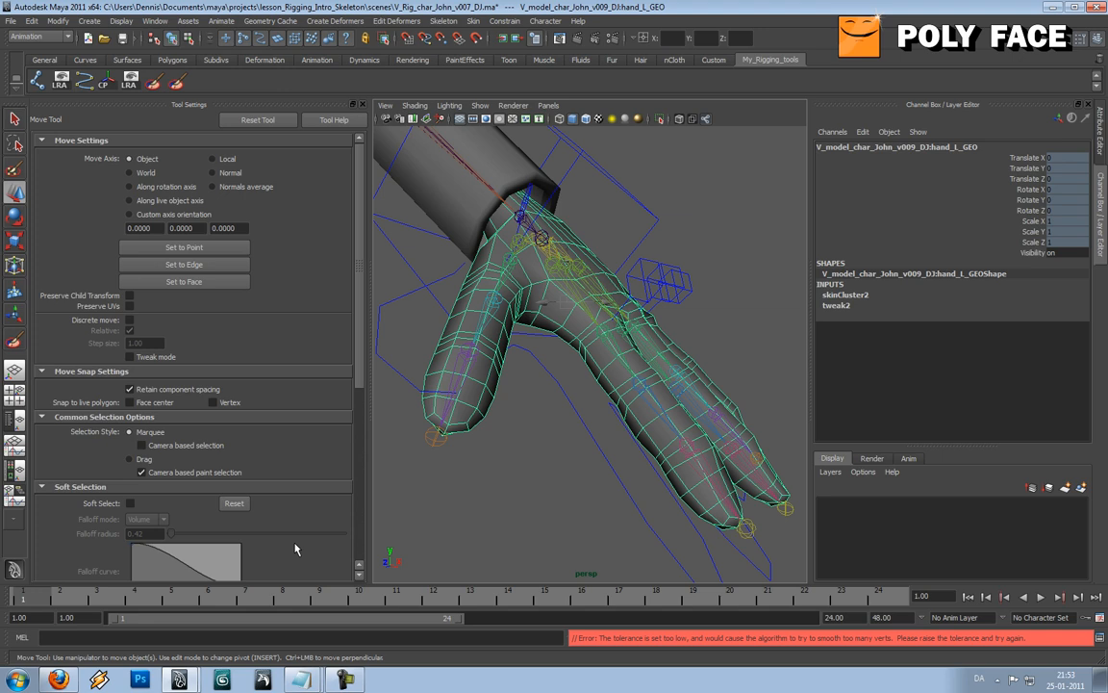
left_click(473, 20)
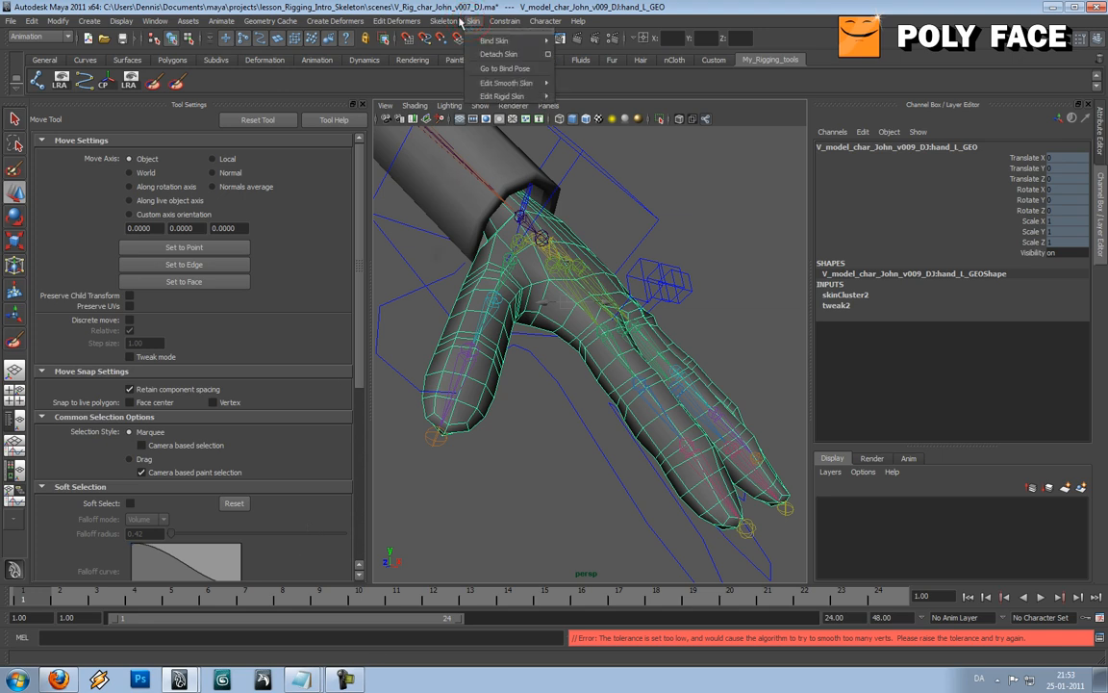
mouse_move(526, 97)
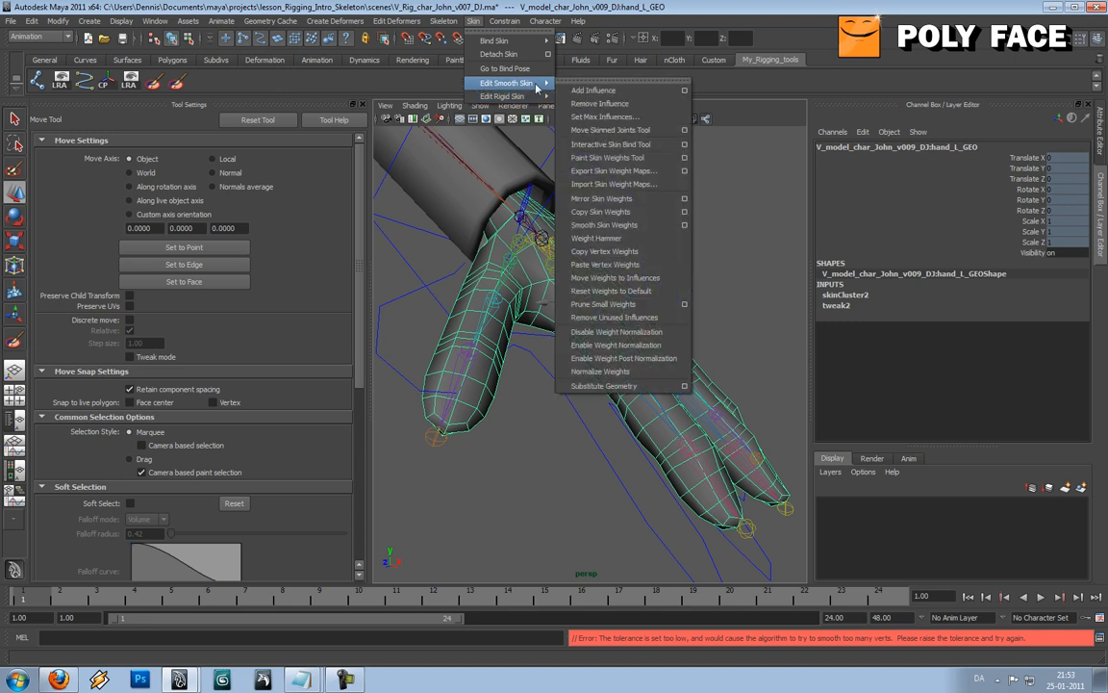
left_click(686, 226)
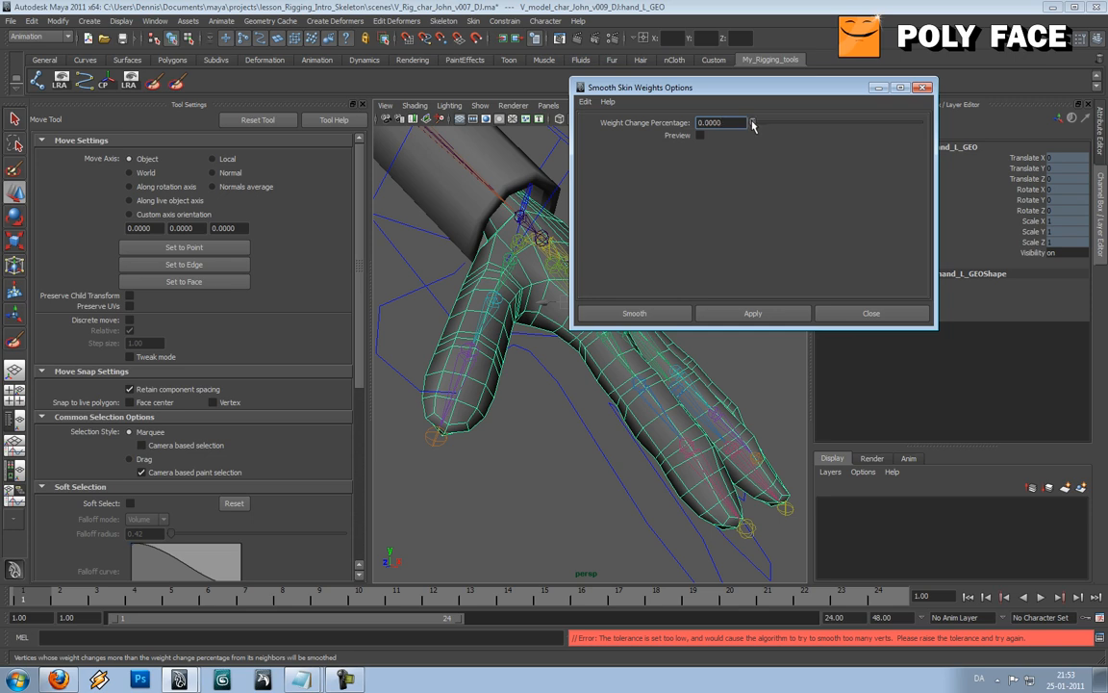
left_click(755, 312)
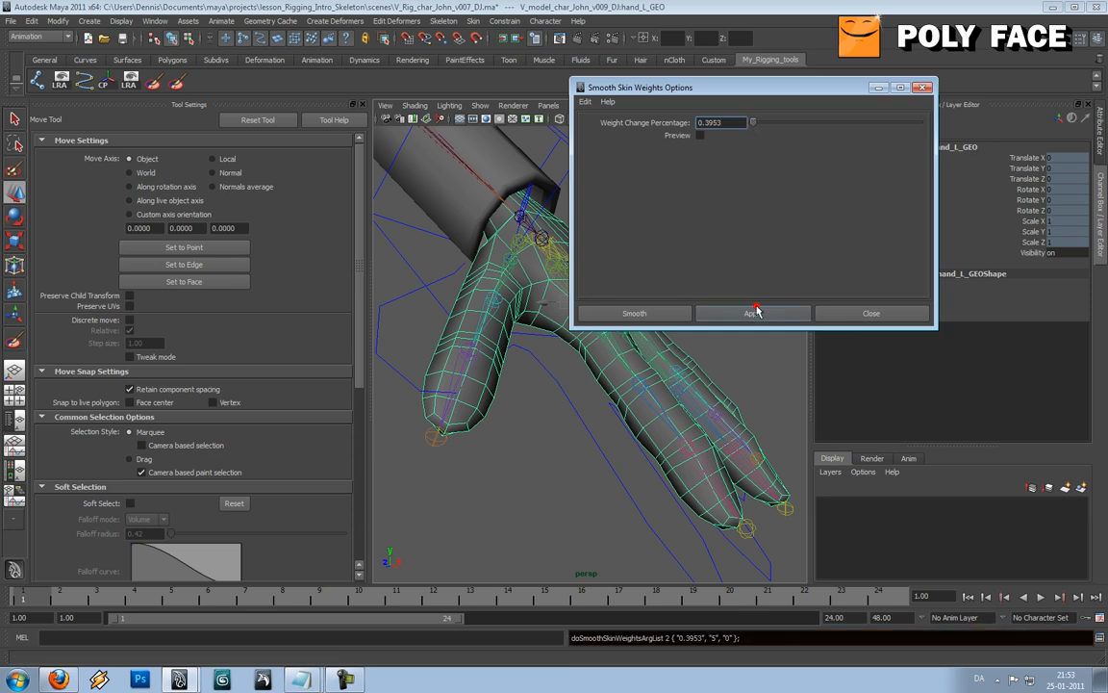
left_click(834, 318)
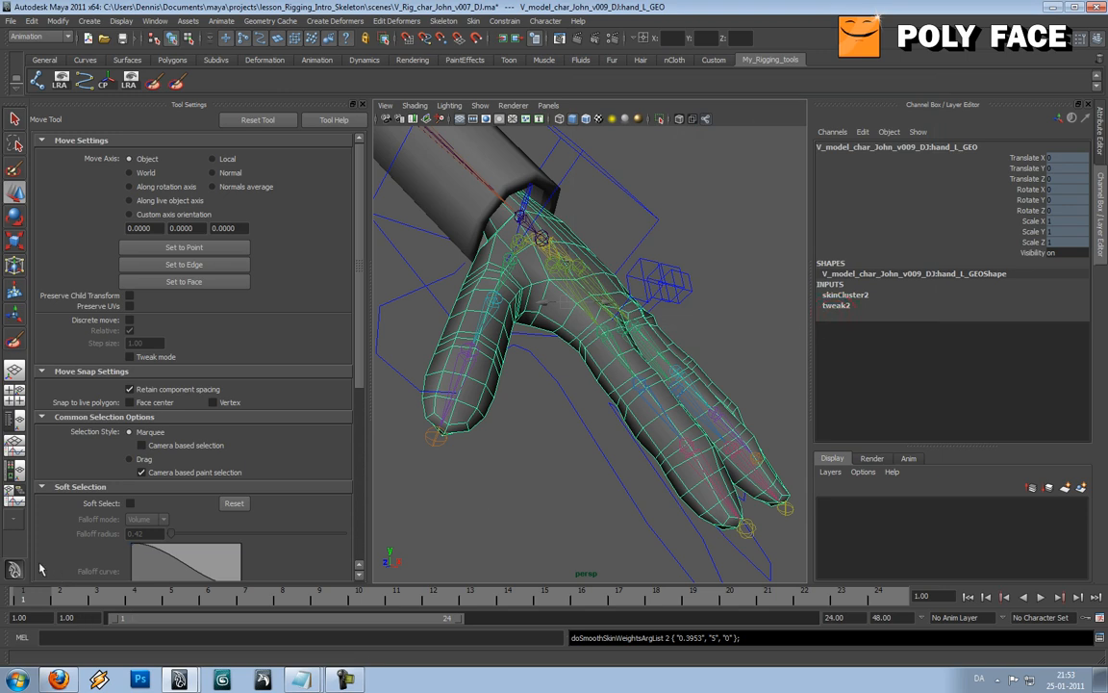
Step: Scrub to frame 10 to check the fingers and undo the smoothing of the whole hand
left_click_drag(39, 599, 205, 654)
key("ctrl+z")
key("ctrl+z")
key("ctrl+z")
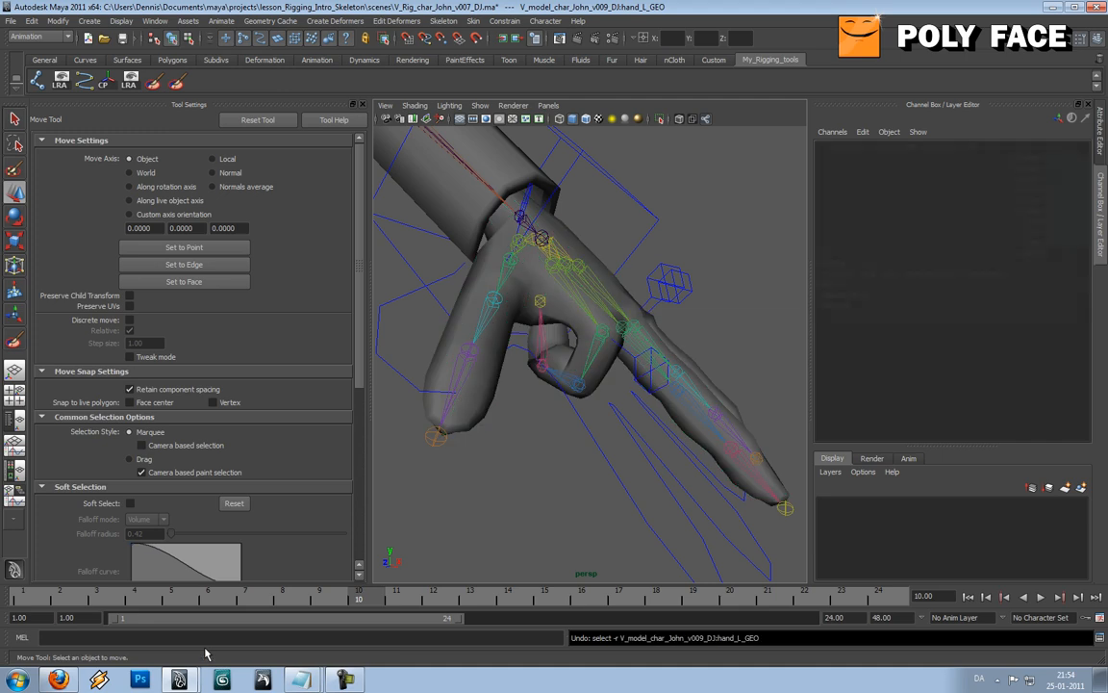
Step: Turn on the hand mesh's smooth preview, scrub the finger animation back to frame 1, and deselect the hand
left_click_drag(158, 601, 295, 600)
left_click(548, 310)
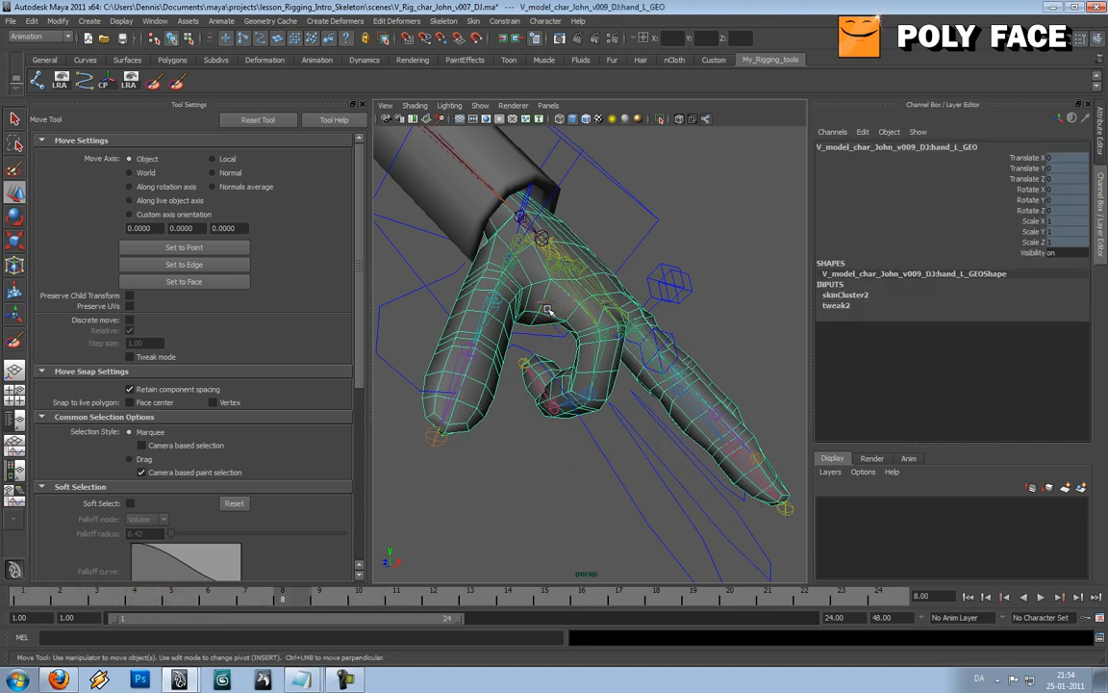
key("3")
left_click(515, 414)
left_click(484, 417)
left_click_drag(151, 597, 0, 599)
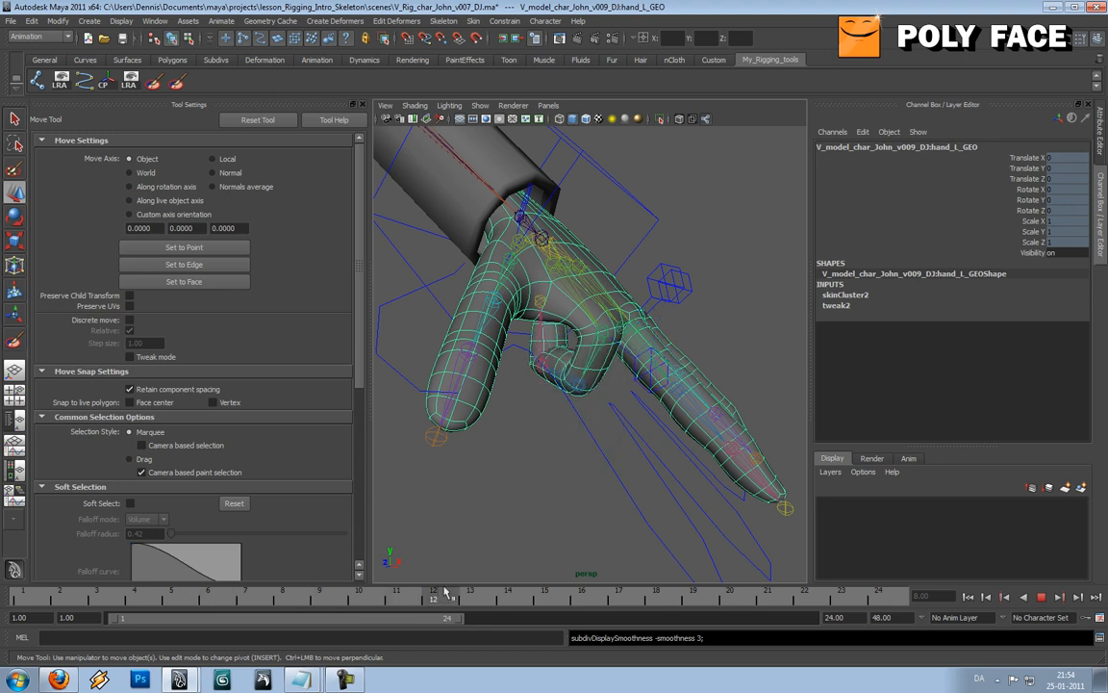
left_click(534, 444)
scroll(534, 444, "down", 5)
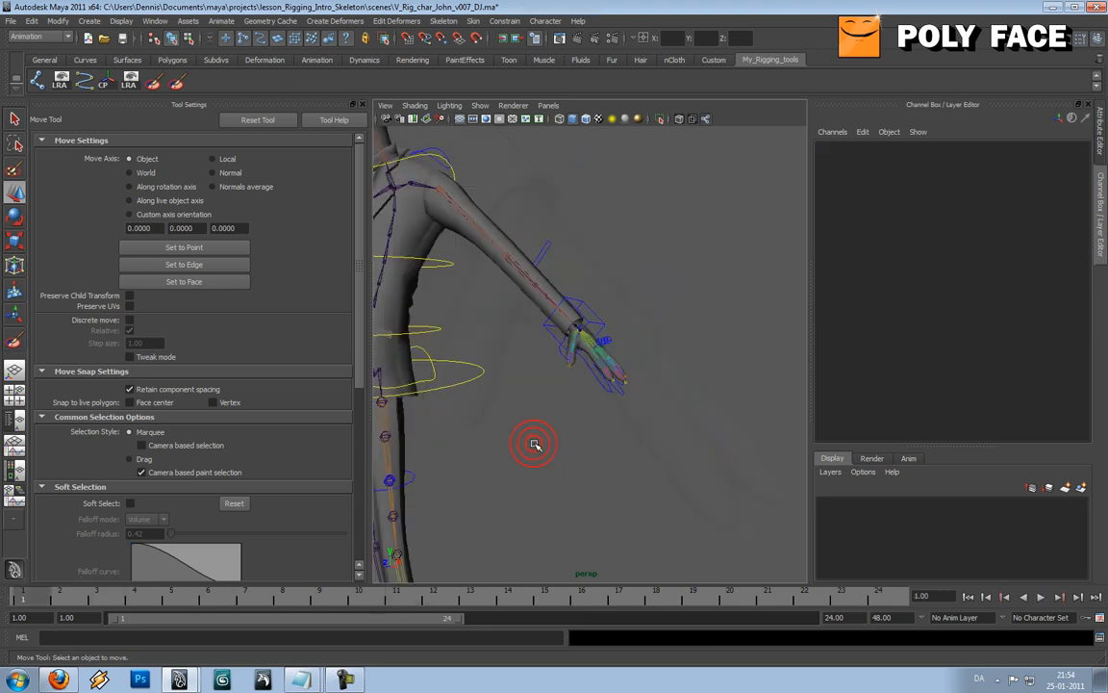
scroll(482, 369, "up", 8)
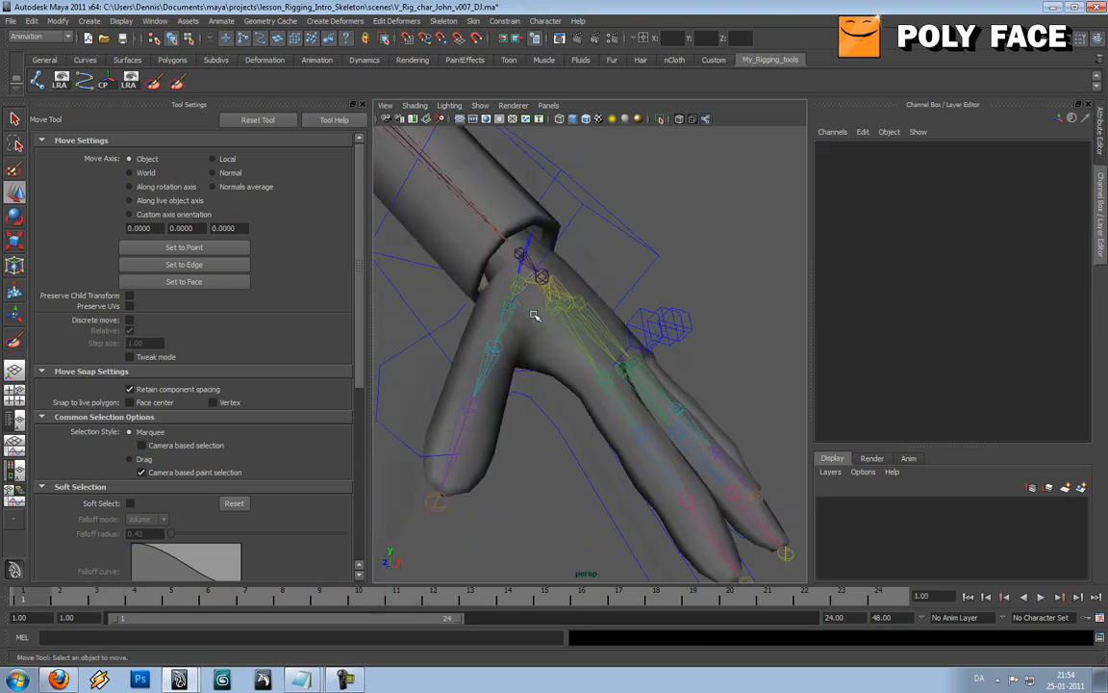
Step: Select the jacket mesh together with the root joint M_Spine_01_JNT and smooth bind the jacket to the skeleton
left_click(521, 334)
scroll(520, 335, "down", 12)
left_click_drag(520, 336, 587, 356, "alt")
scroll(530, 342, "up", 5)
left_click(520, 285)
left_click_drag(521, 284, 519, 250, "alt")
left_click(532, 396)
left_click(443, 20)
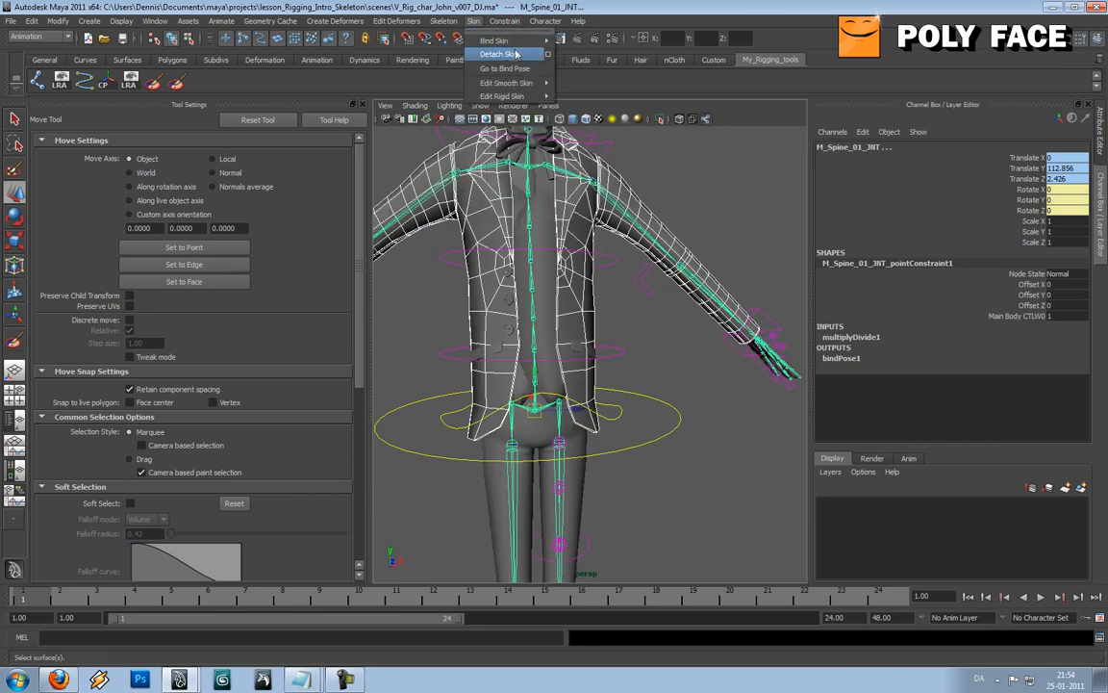
mouse_move(494, 41)
left_click(593, 44)
Step: Raise the L_IK_Hand_CTL control to test how the jacket sleeve deforms, then undo the move
left_click_drag(657, 159, 614, 193, "alt")
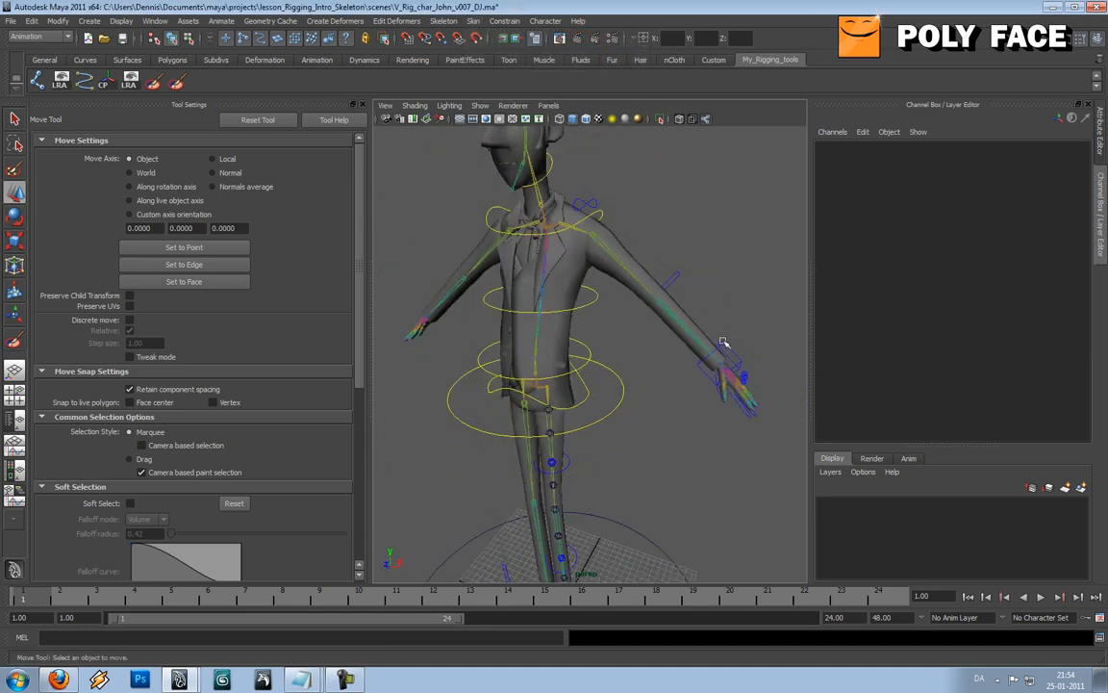
left_click(724, 343)
left_click_drag(723, 342, 724, 236)
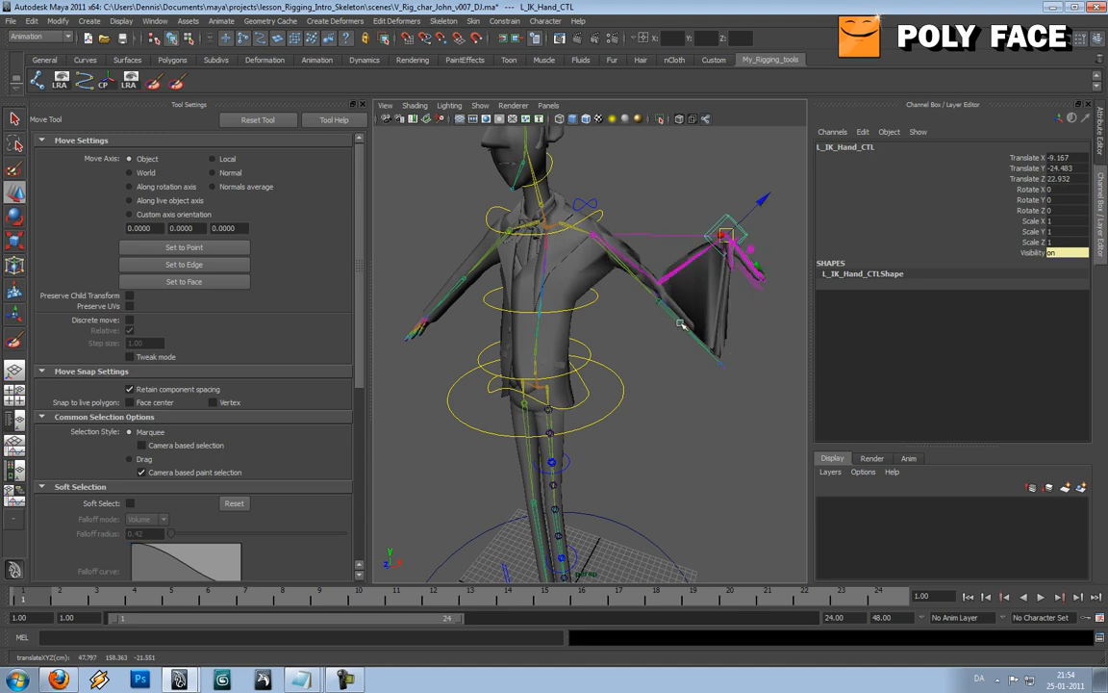
left_click(681, 324)
left_click(675, 338)
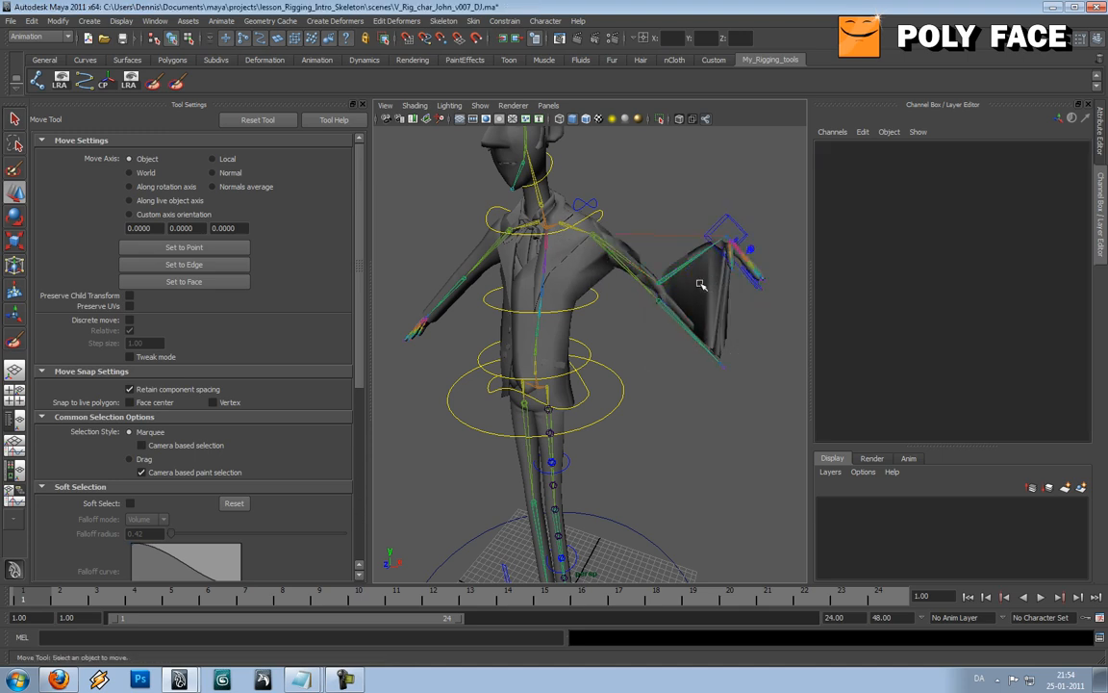
key("ctrl+z")
key("ctrl+z")
key("ctrl+z")
Step: Examine the overlapping arm joints inside the left sleeve by selecting L_FK_ArmBase_JNT
left_click(643, 345)
left_click_drag(680, 317, 624, 313, "alt")
scroll(623, 314, "up", 4)
left_click(695, 239)
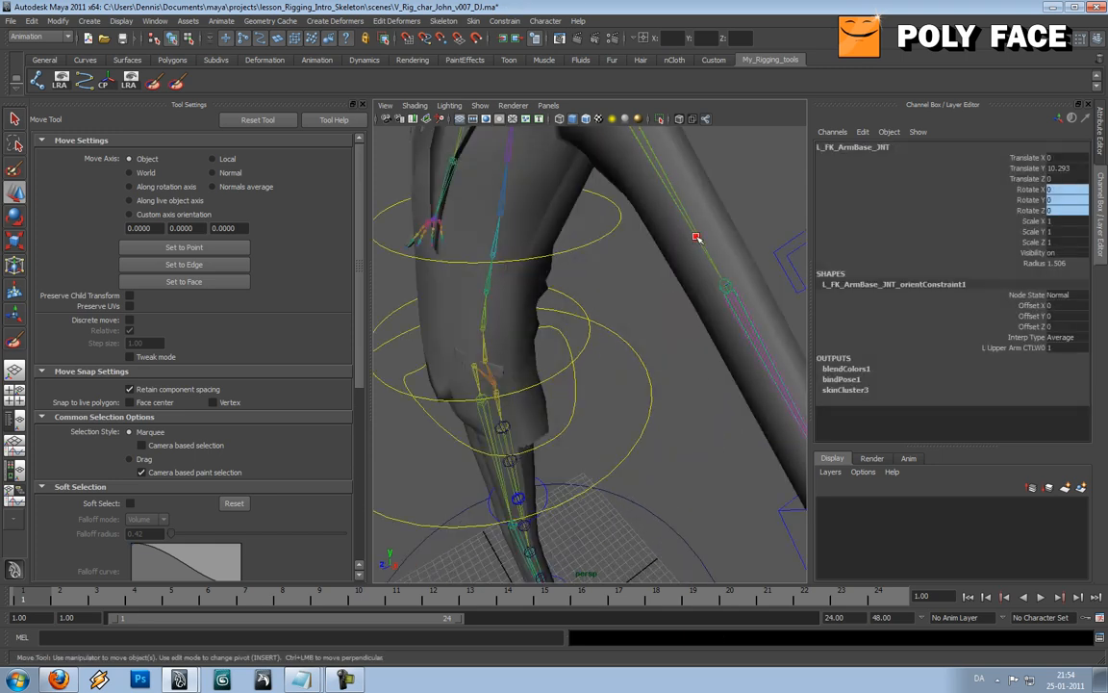
left_click_drag(697, 236, 700, 279, "alt")
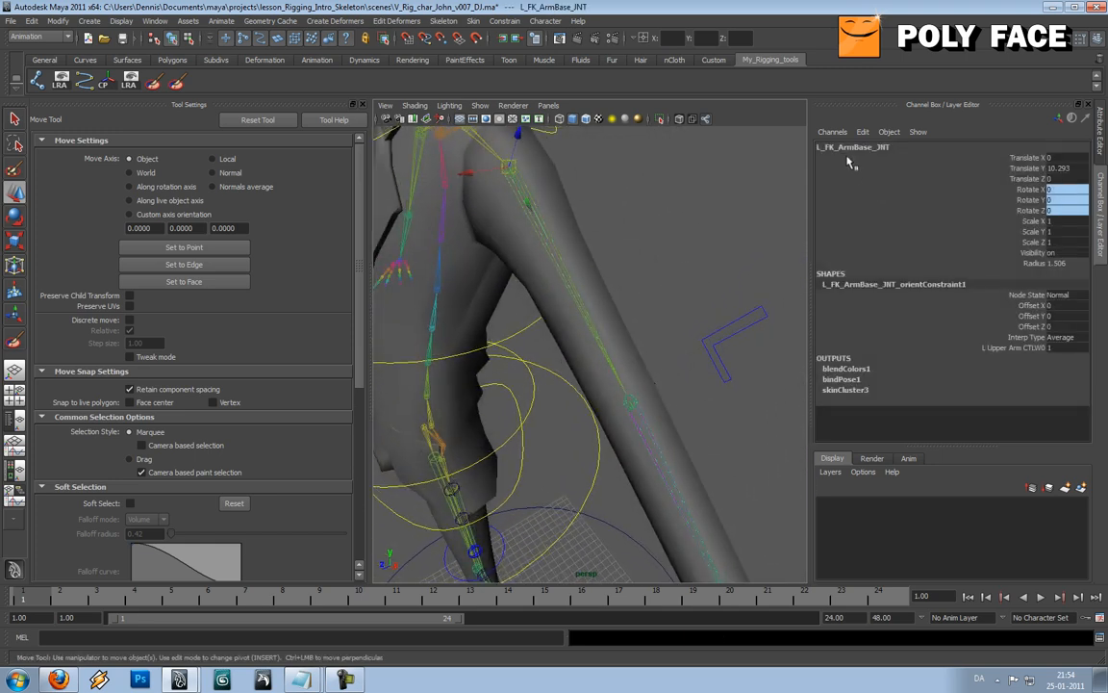
Step: Add the jacket mesh to the selected L_FK_ArmBase_JNT and remove that joint as an influence from the jacket's smooth skin
left_click(581, 225)
left_click(444, 20)
mouse_move(477, 21)
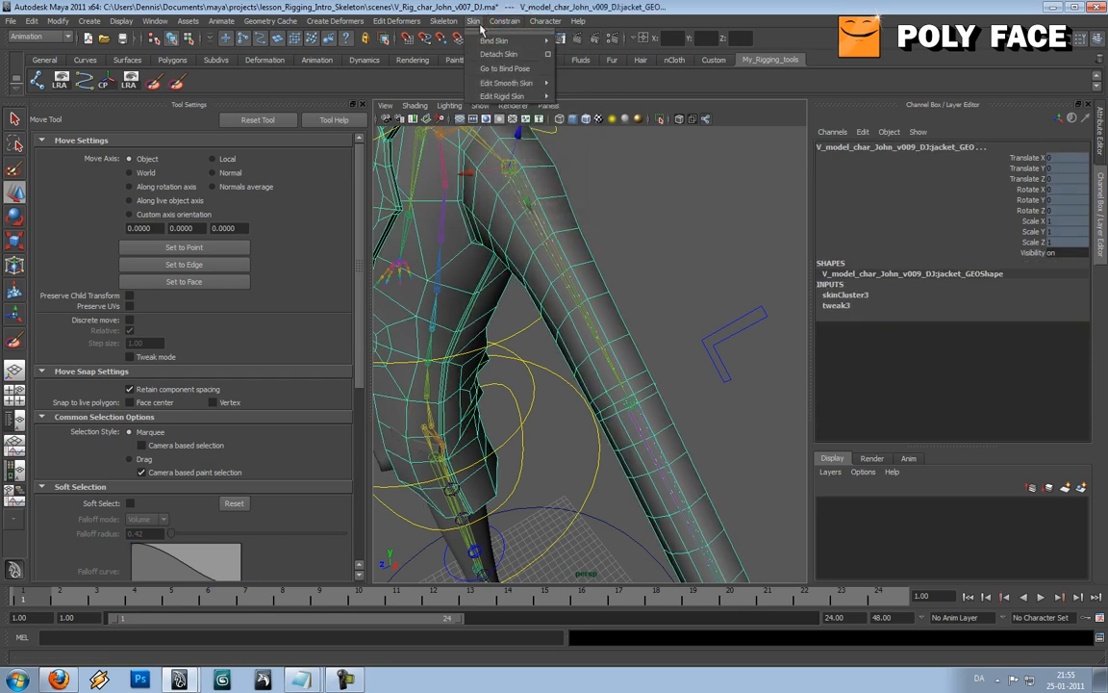
mouse_move(499, 86)
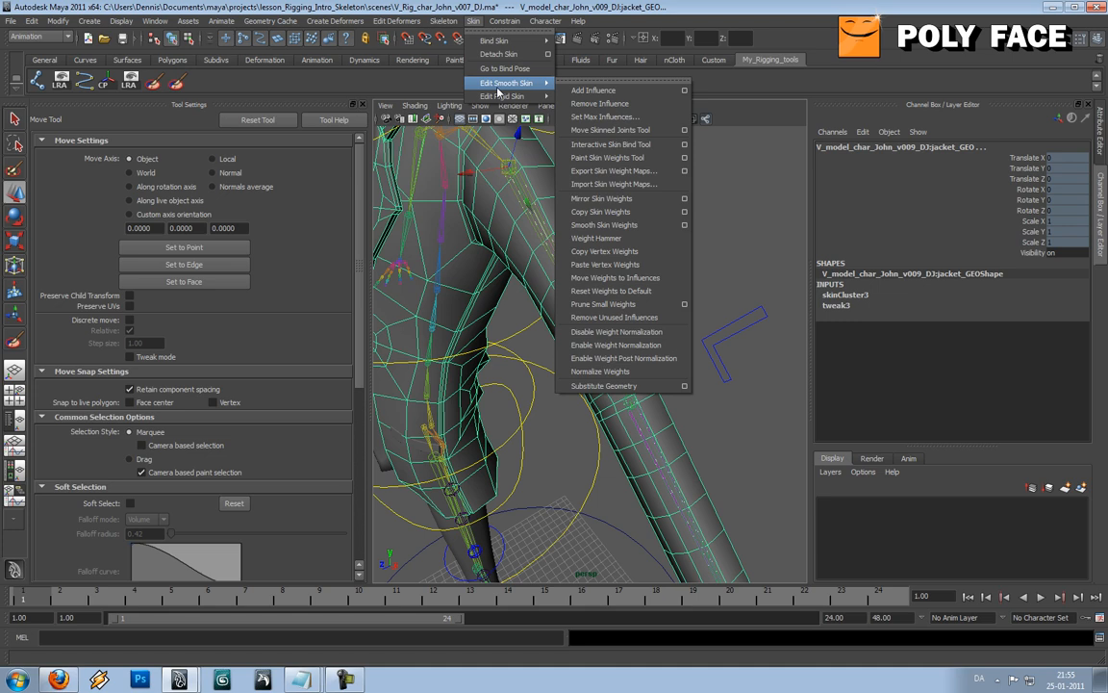
left_click(577, 104)
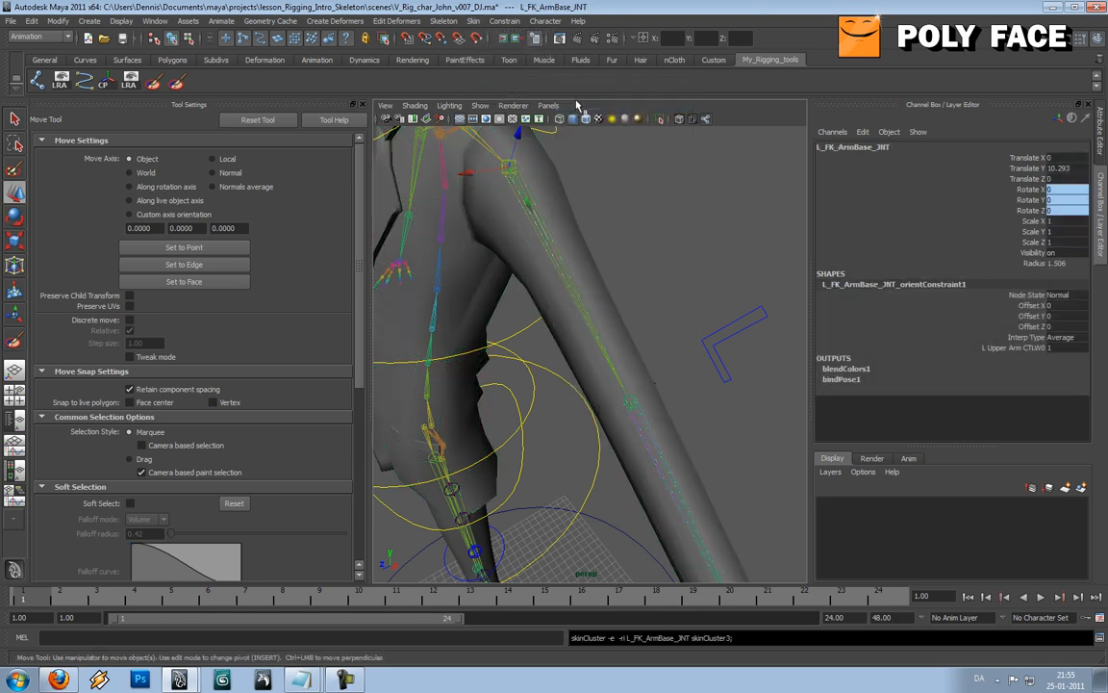
left_click(561, 180)
left_click(515, 185)
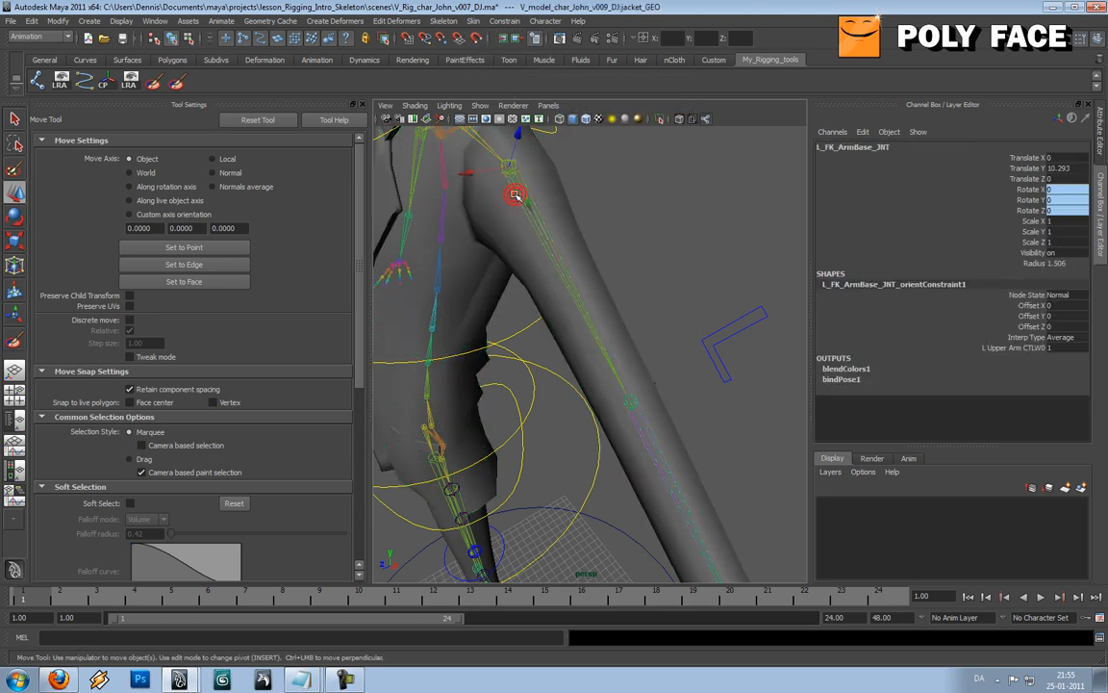
left_click(607, 170)
left_click(518, 181)
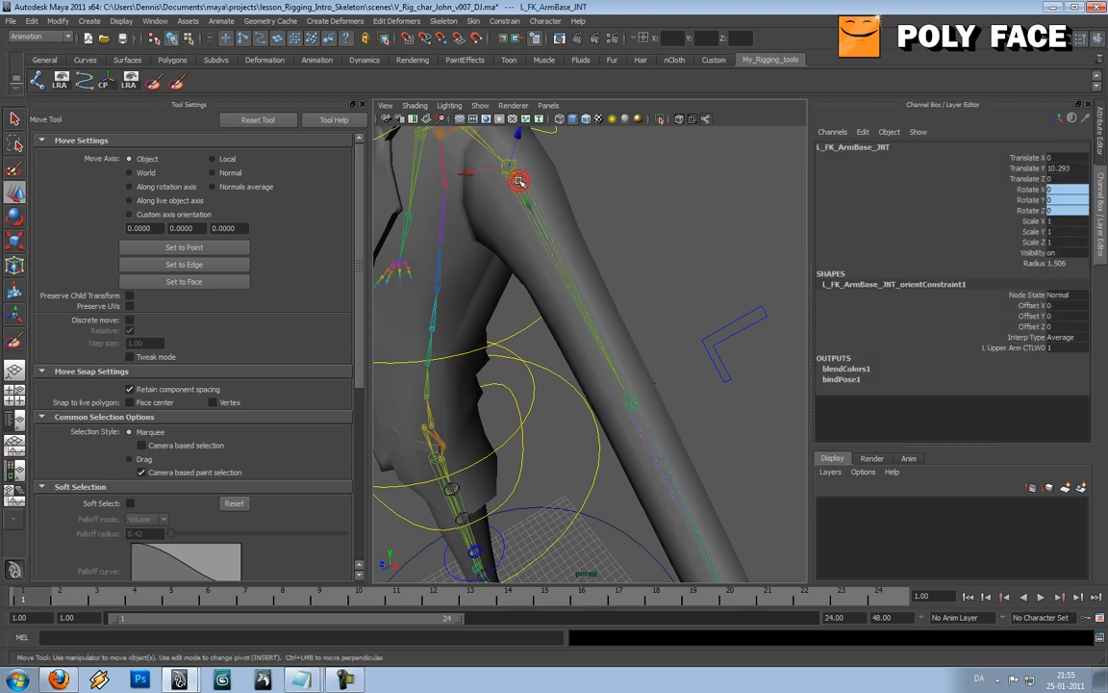
Step: Show the Outliner beside the viewport instead of the tool settings, and reveal L_ArmBase_JNT in the joint hierarchy
left_click(14, 420)
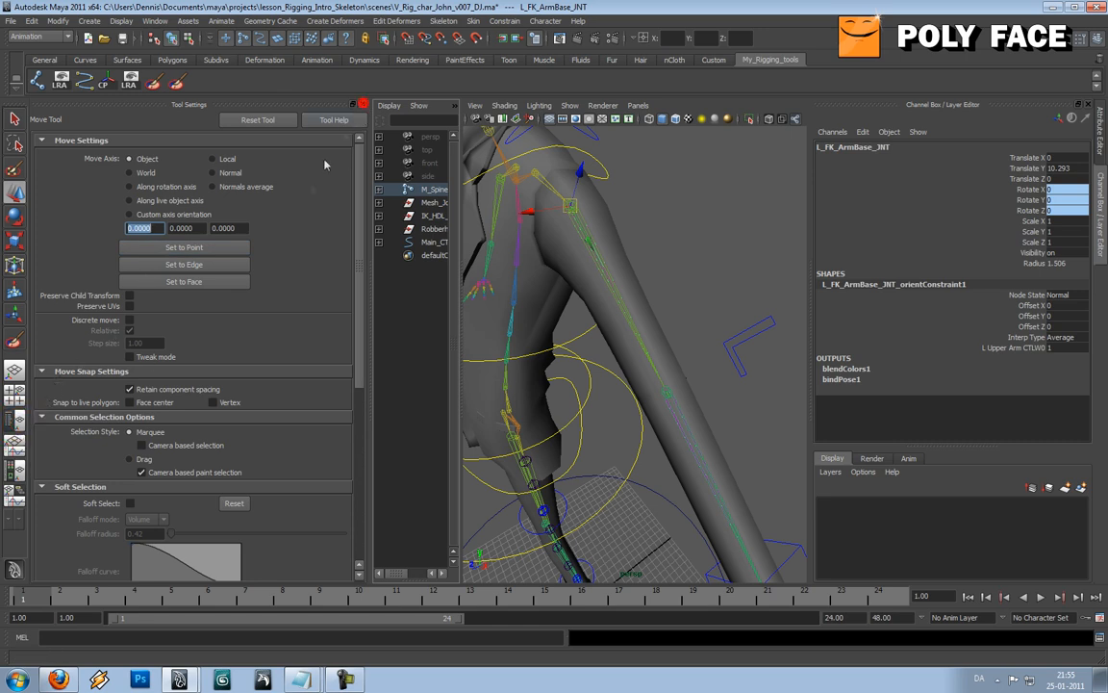
left_click(363, 103)
left_click_drag(117, 286, 212, 285)
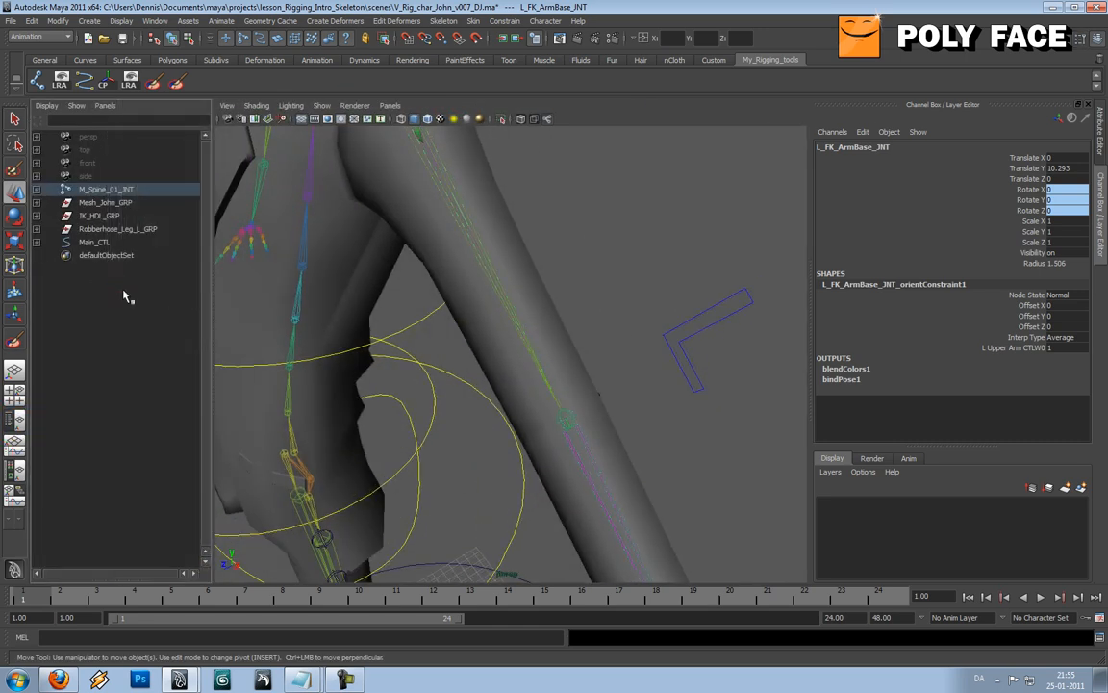
left_click(470, 241)
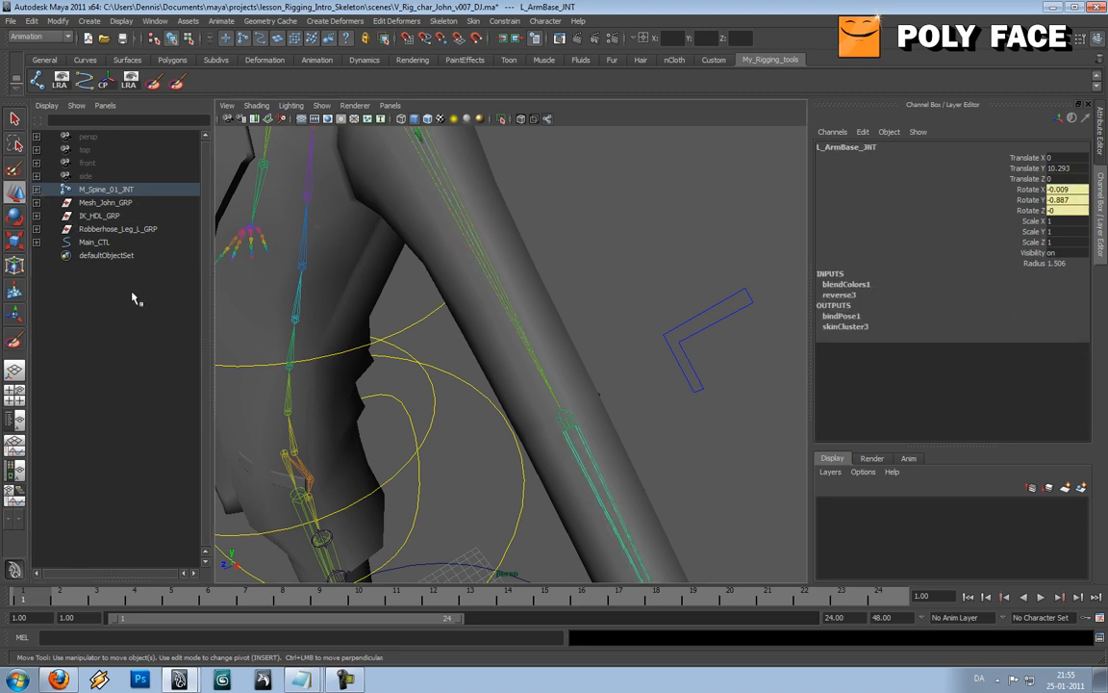
key("f")
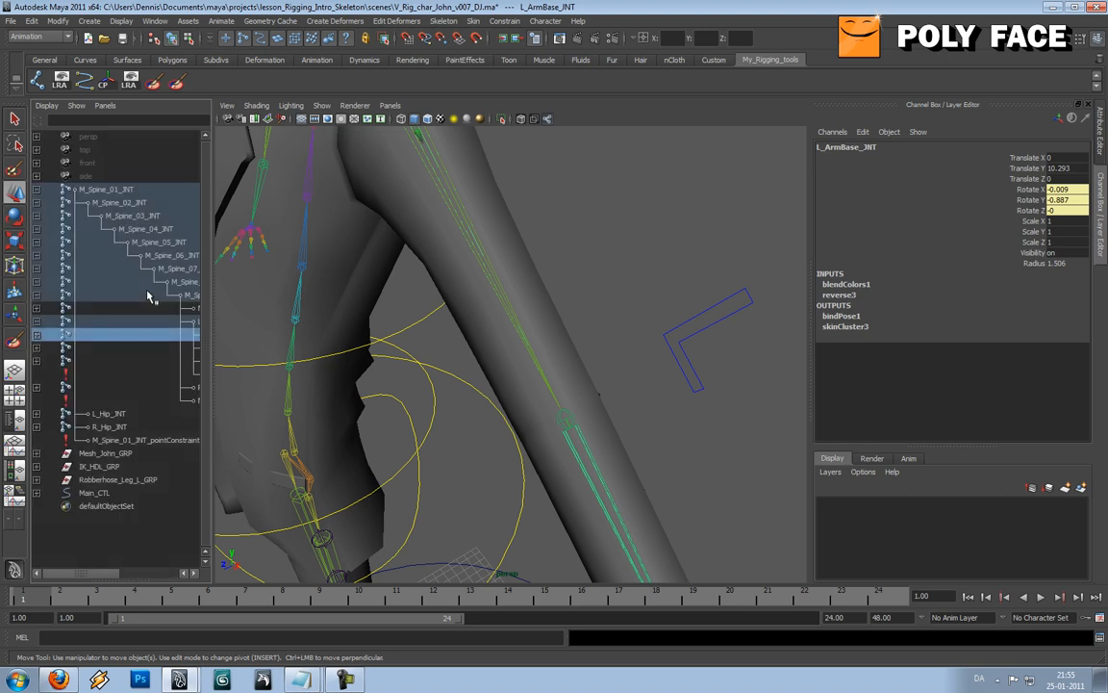
left_click_drag(212, 482, 290, 452)
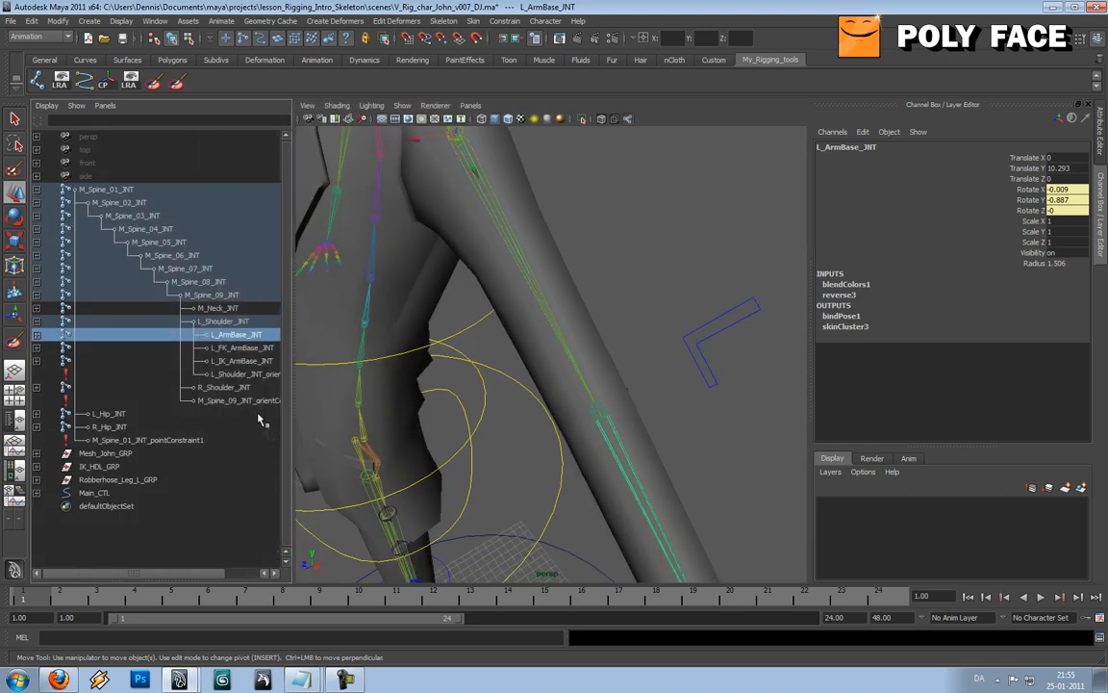
Step: Try to remove L_IK_ArmBase_JNT as an influence from the jacket's smooth skin
left_click(240, 361)
left_click(495, 273, "shift")
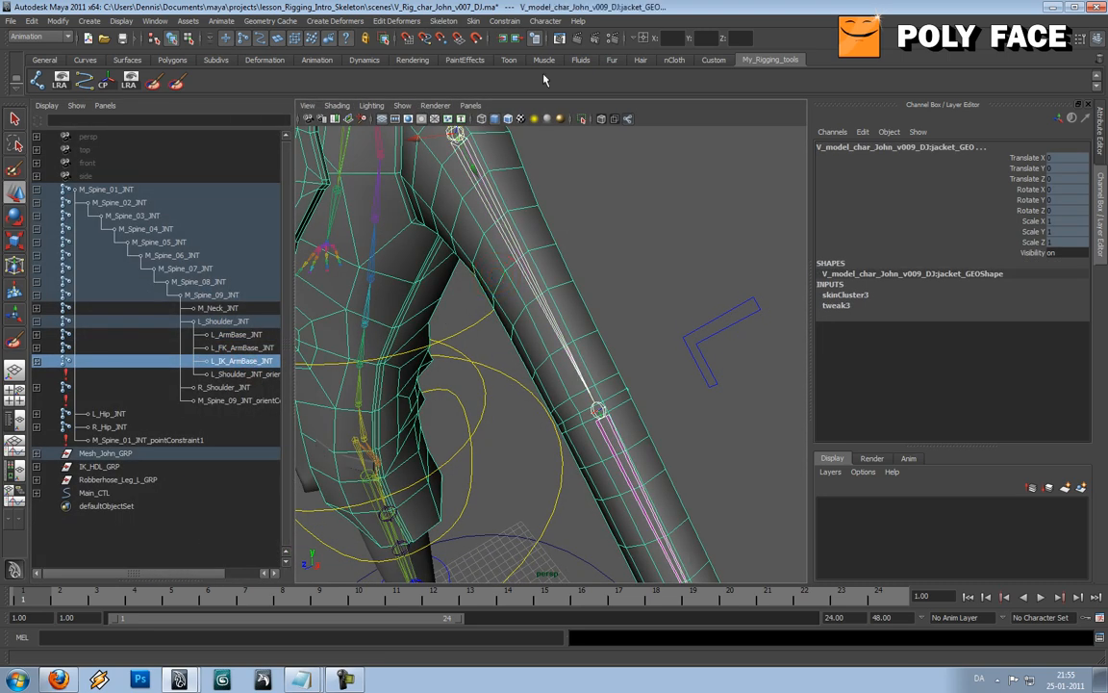
left_click(504, 21)
mouse_move(473, 20)
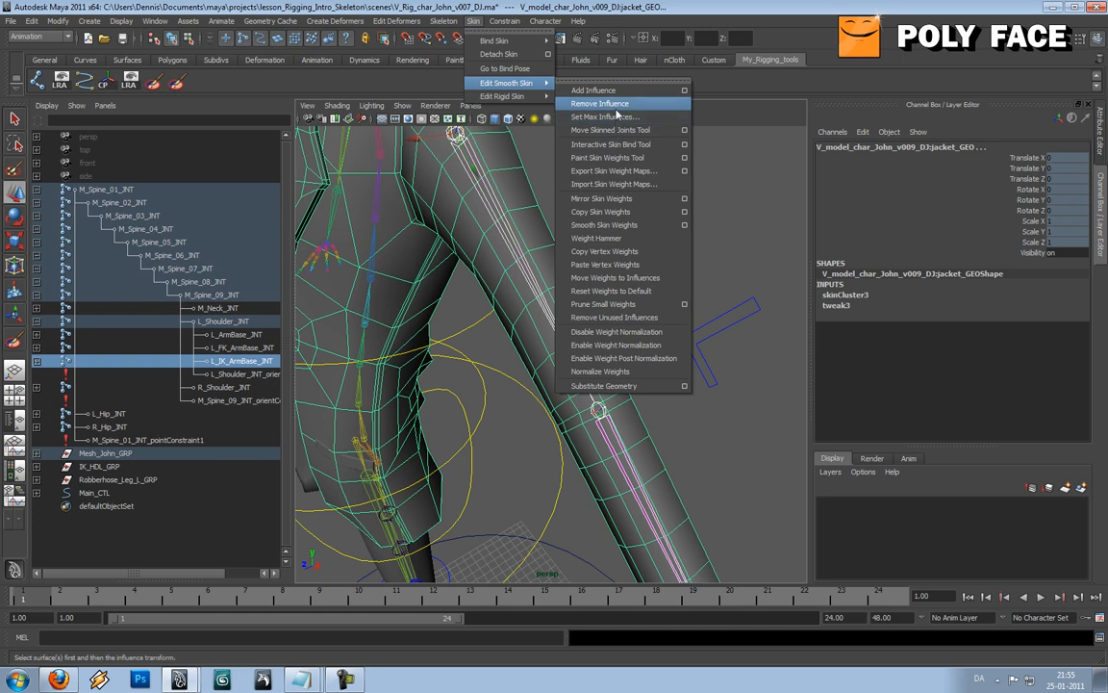
left_click(599, 103)
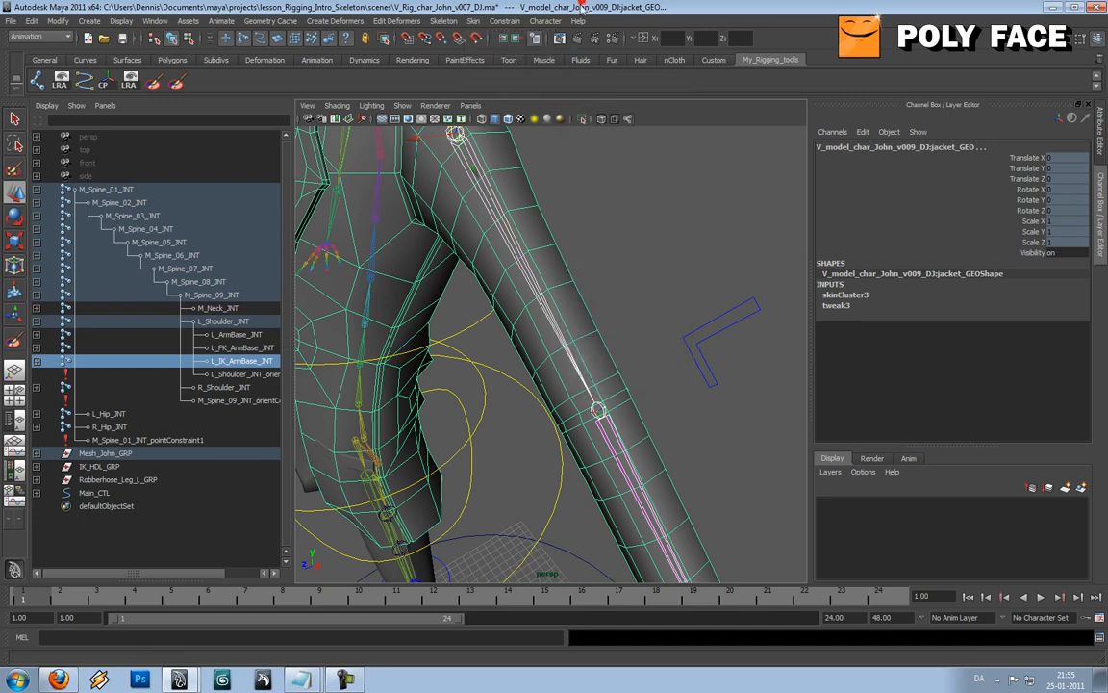
Step: Select the jacket with L_FK_ArmBase_JNT and L_IK_ArmBase_JNT and remove the joints as influences from its smooth skin
left_click(463, 200)
left_click(258, 348)
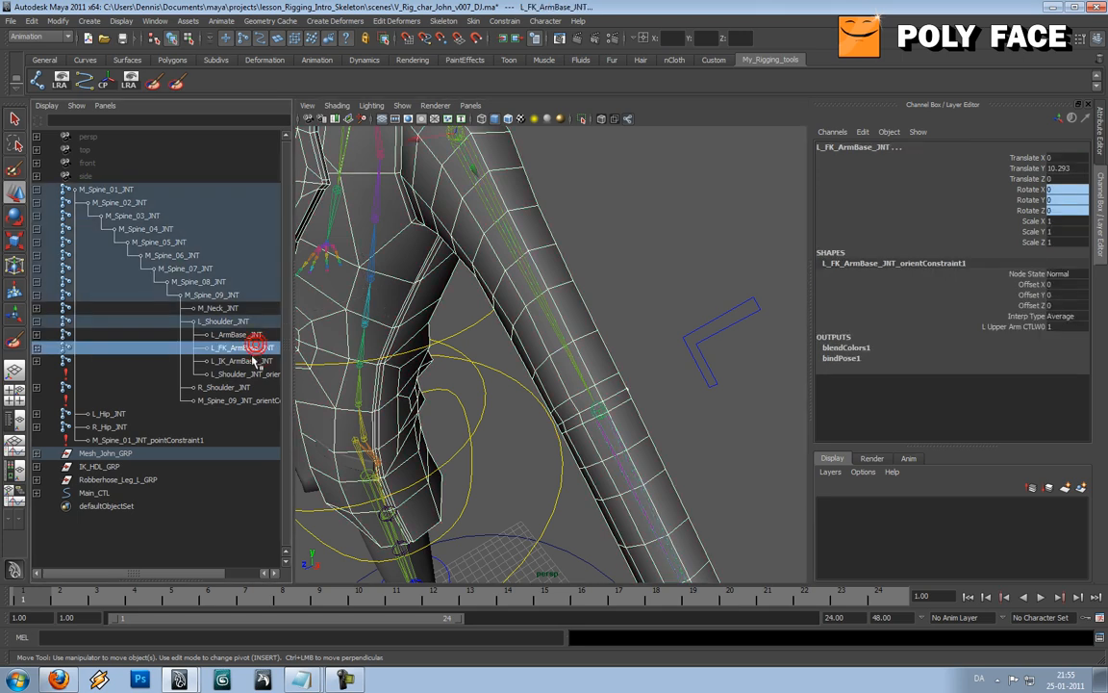
left_click(252, 359, "ctrl")
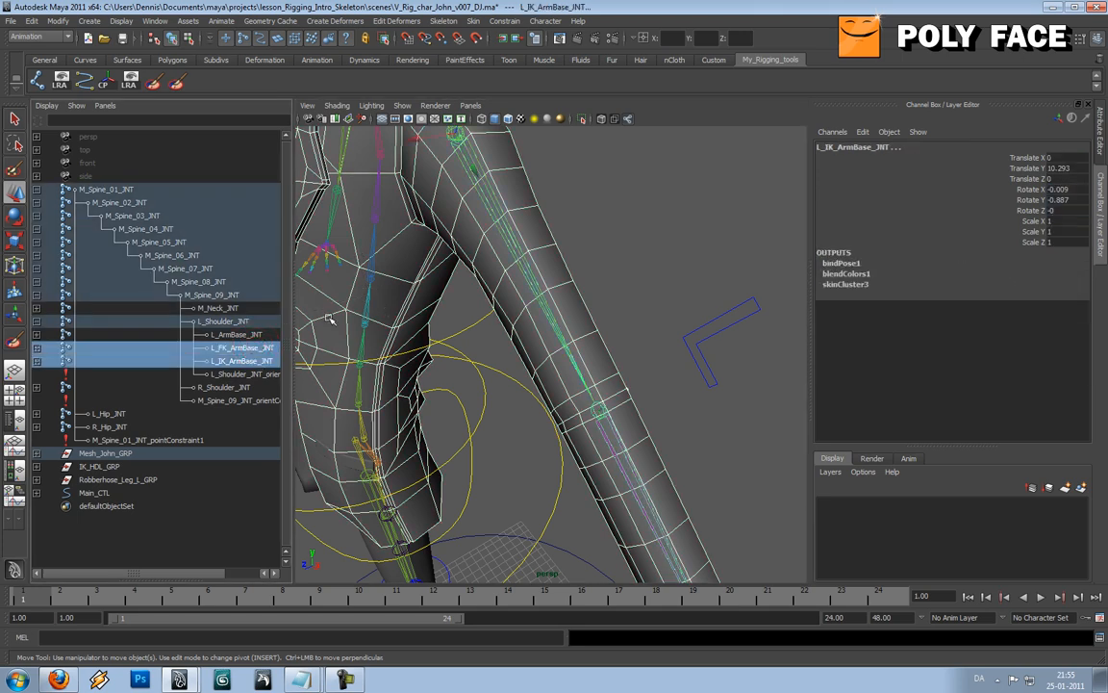
left_click(473, 20)
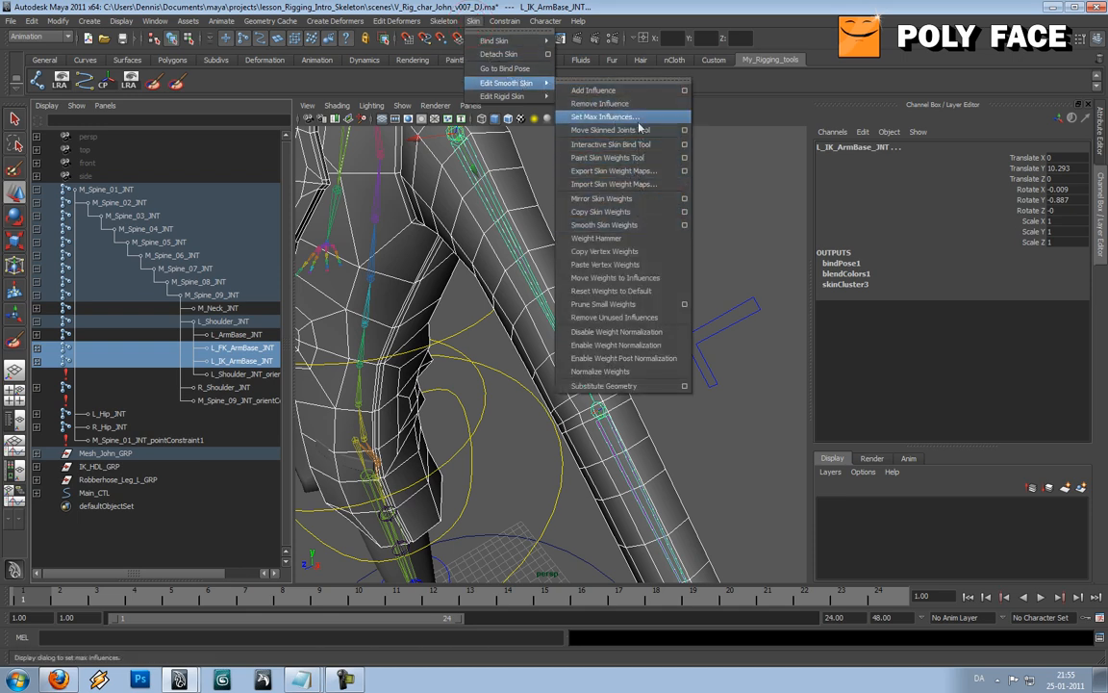
left_click(616, 104)
Step: Deselect everything, frame the whole character, move L_IK_Hand_CTL to test the sleeve, and undo the move
left_click(647, 230)
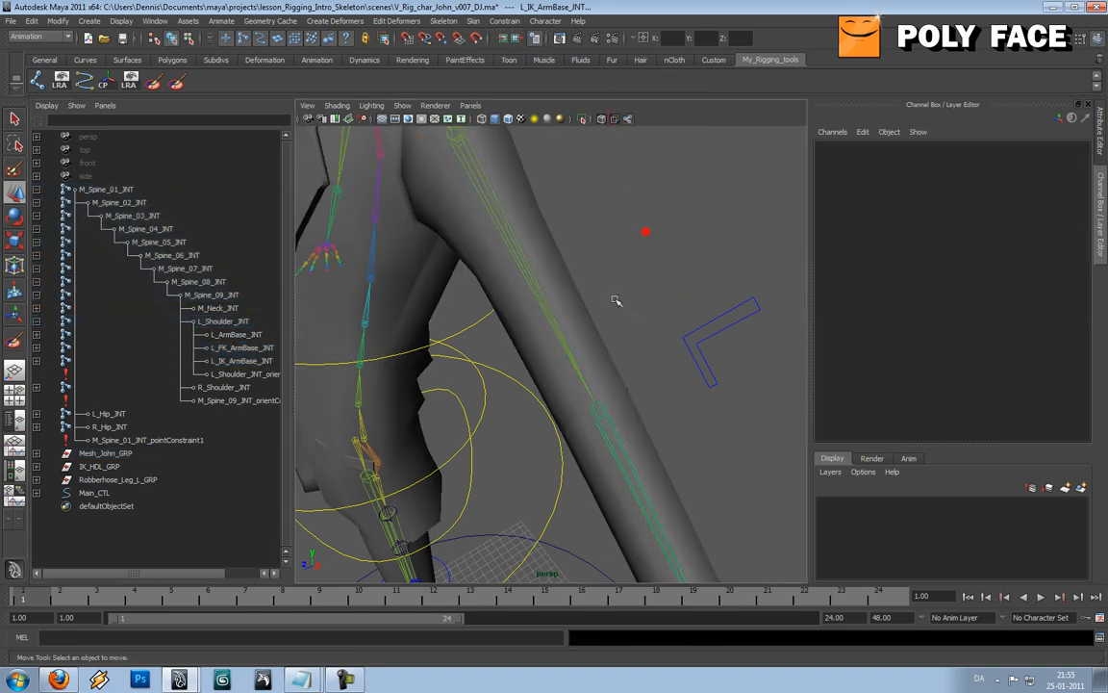
key("a")
left_click(540, 377)
left_click_drag(540, 377, 662, 345, "alt")
key("ctrl+z")
Step: Reselect the jacket with L_FK_ArmBase_JNT and L_IK_ArmBase_JNT and try removing both joints as influences again
left_click(240, 347)
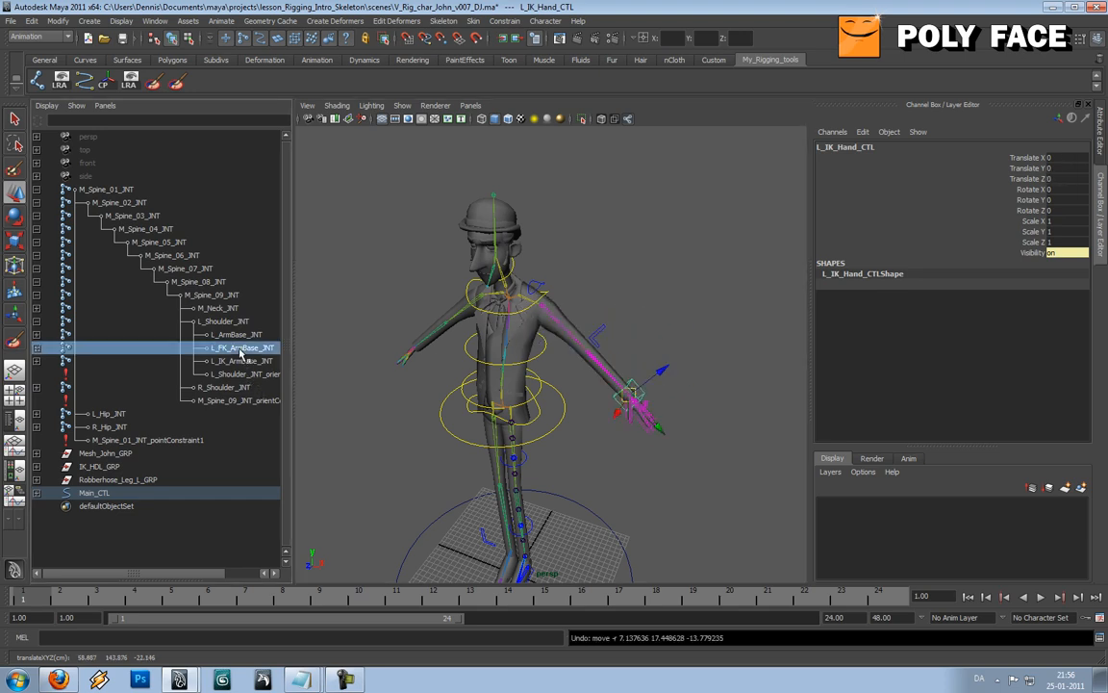
left_click(242, 362, "ctrl")
left_click_drag(581, 306, 550, 309, "alt")
scroll(549, 309, "up", 5)
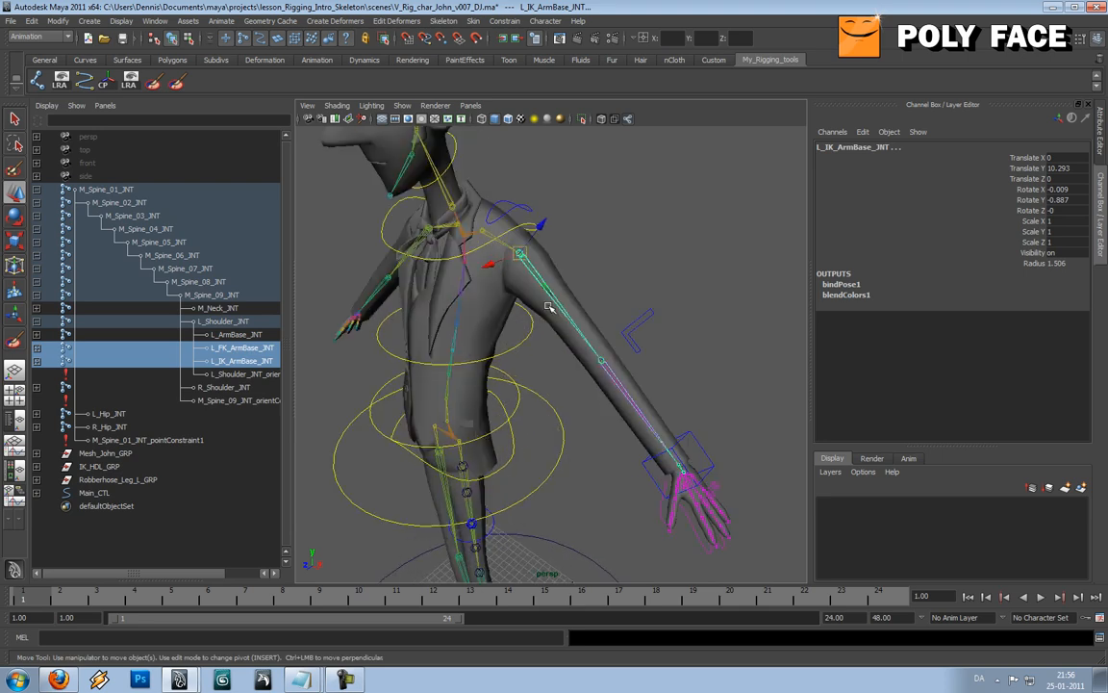
left_click(544, 308)
left_click(240, 347)
left_click(241, 361, "ctrl")
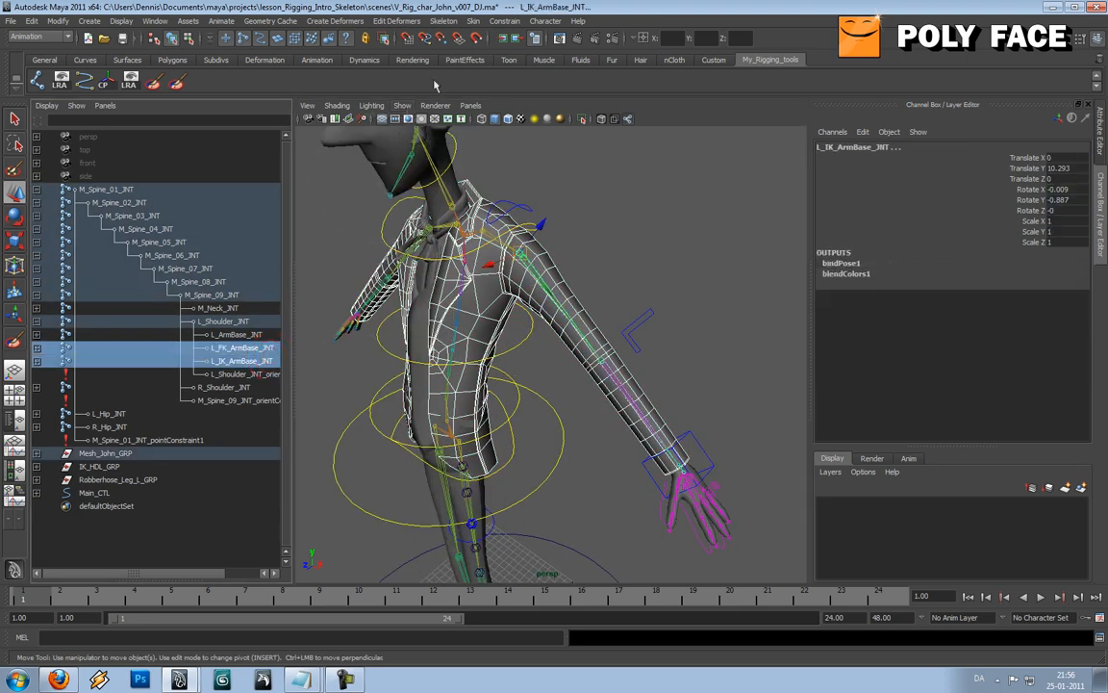
left_click(452, 20)
mouse_move(474, 22)
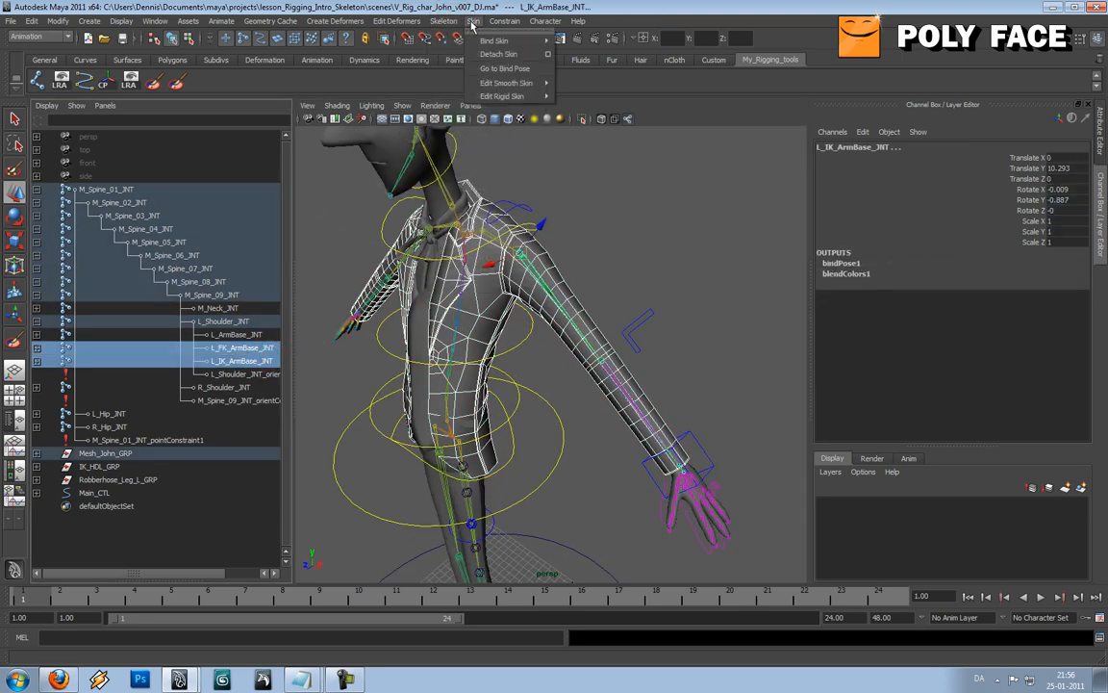
mouse_move(518, 84)
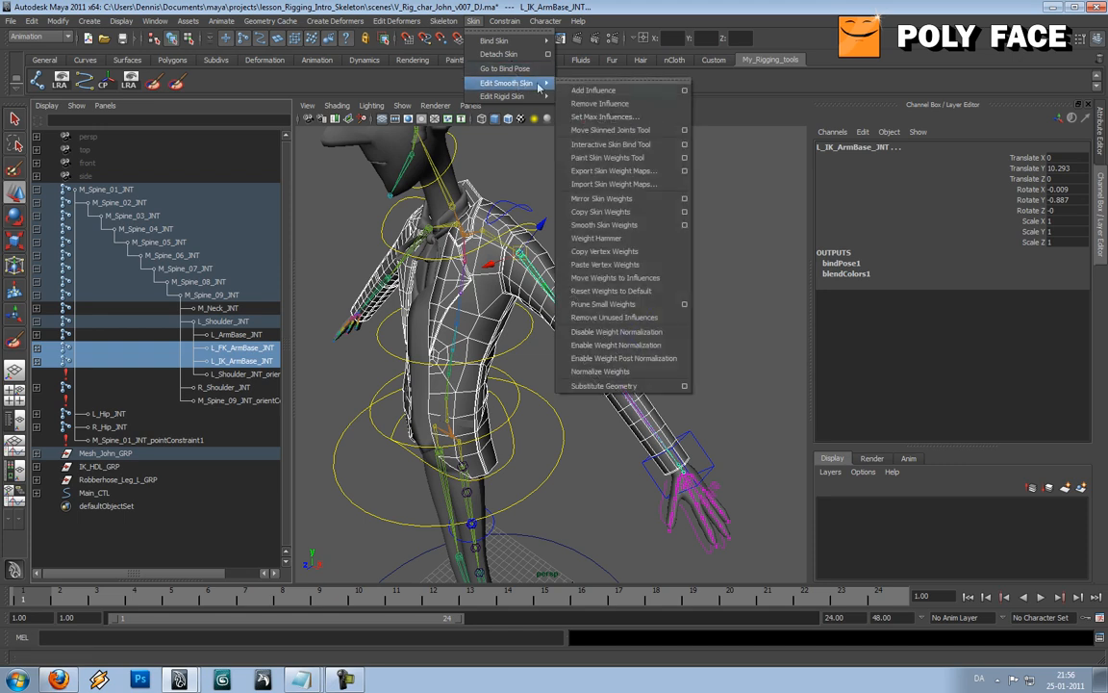
left_click(625, 105)
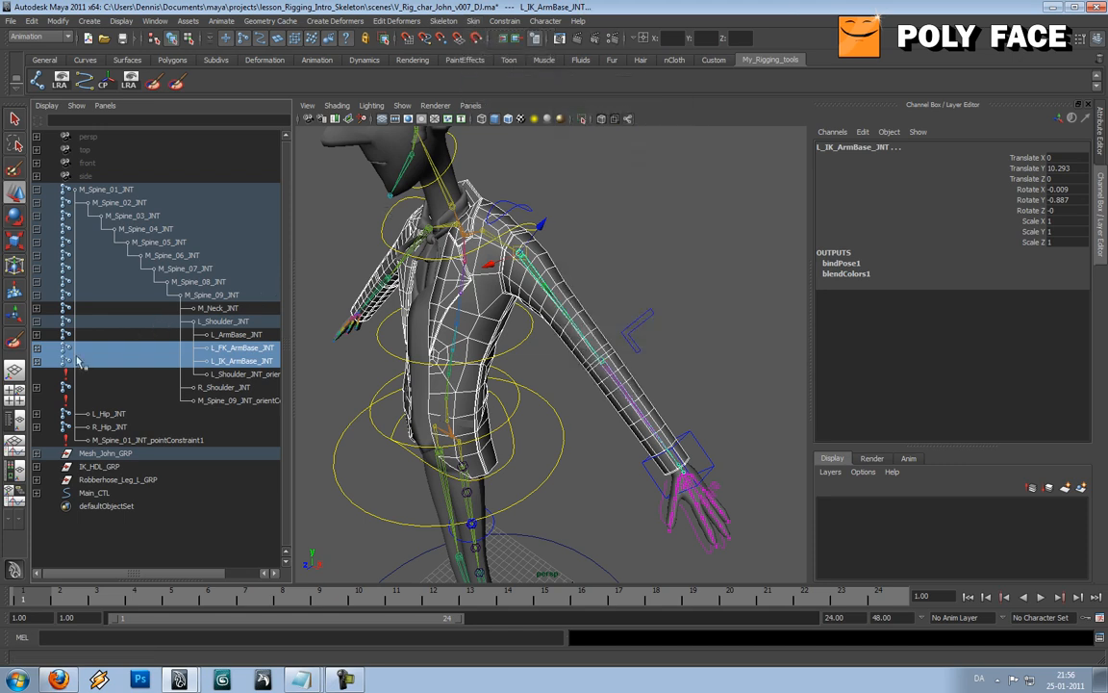
Step: Expand the L_FK_ArmBase_JNT and L_IK_ArmBase_JNT chains down to their hand joints, and widen the Outliner to show the full names
left_click(36, 361)
left_click(37, 348)
left_click(36, 360)
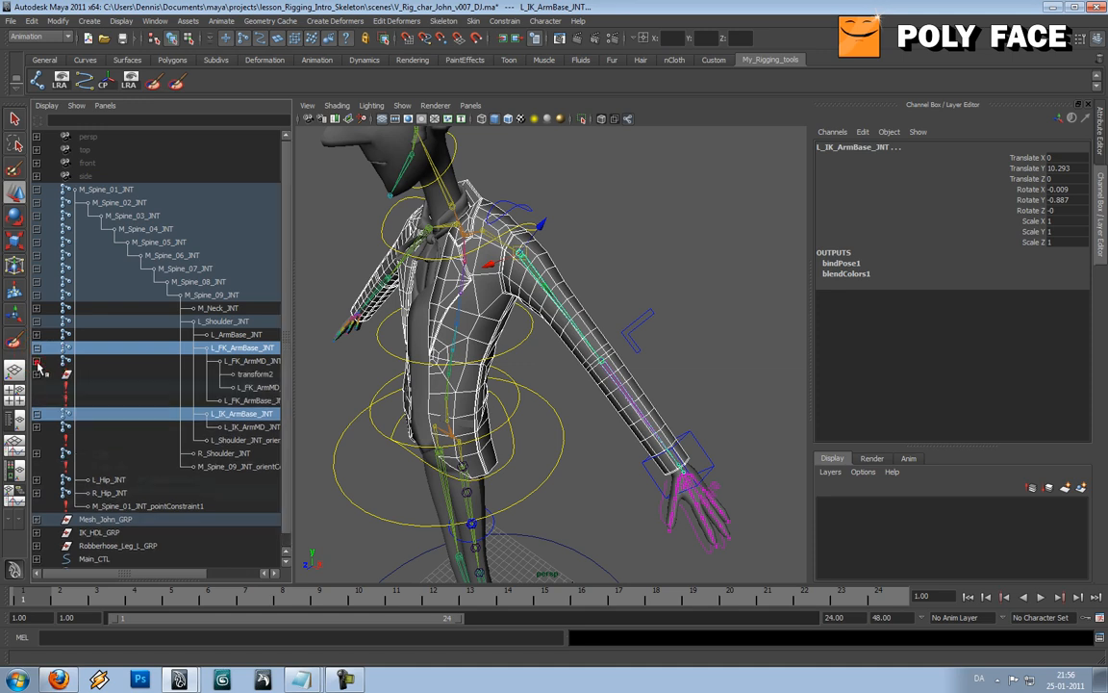
left_click(37, 375)
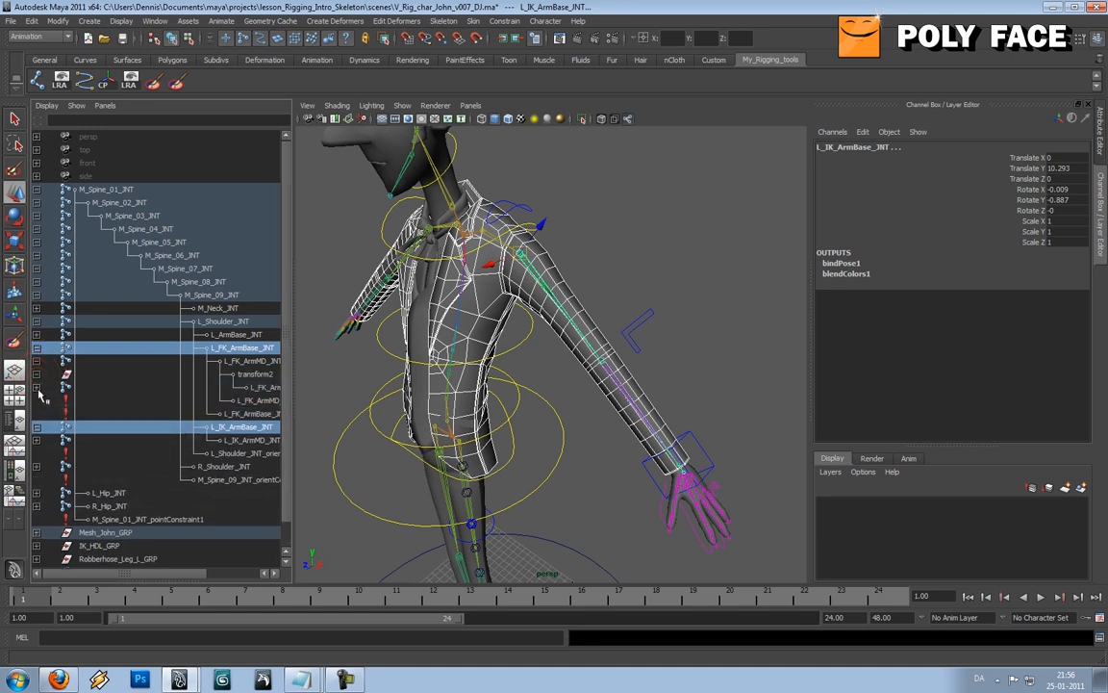
left_click(37, 387)
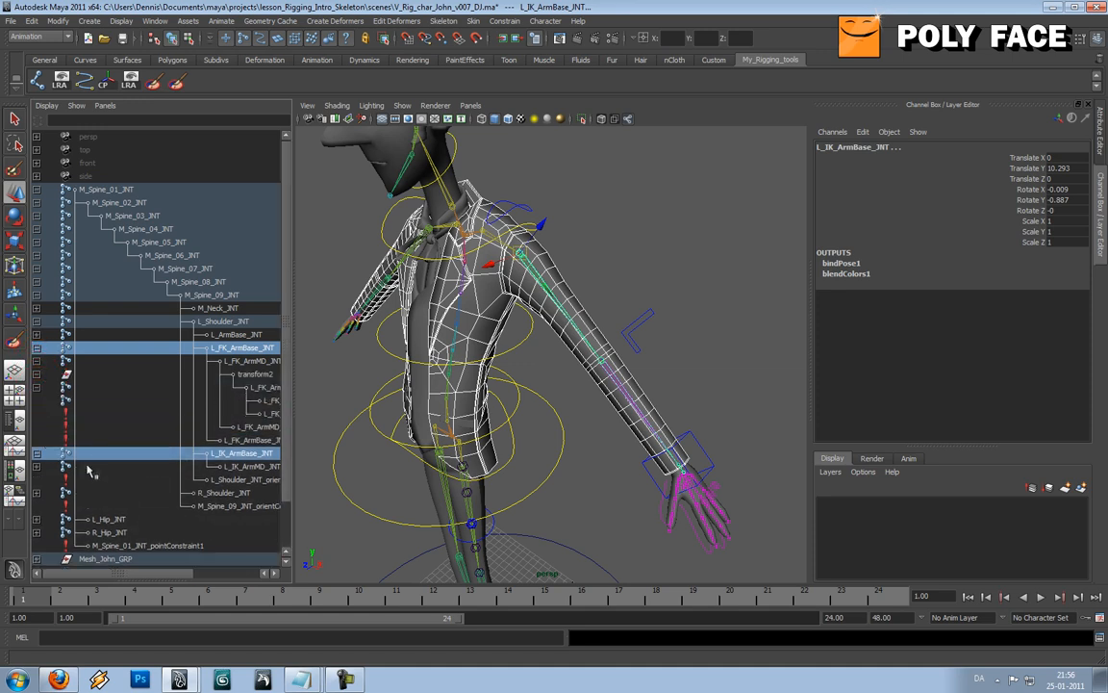
left_click(37, 466)
left_click(38, 479)
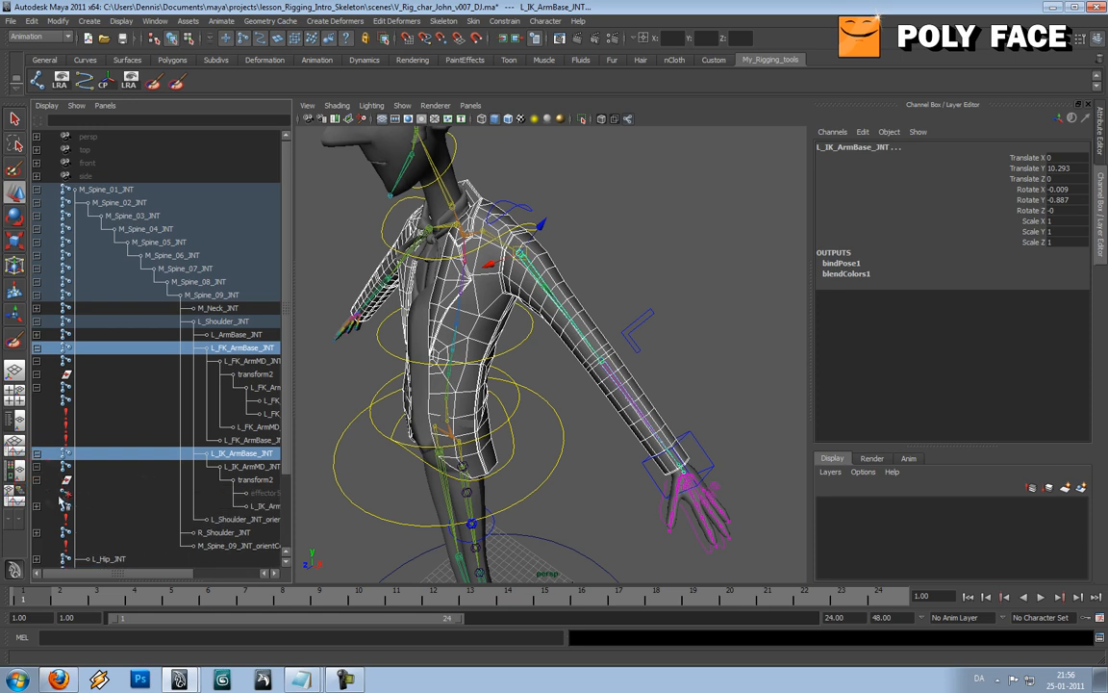
left_click(36, 505)
left_click_drag(292, 500, 385, 544)
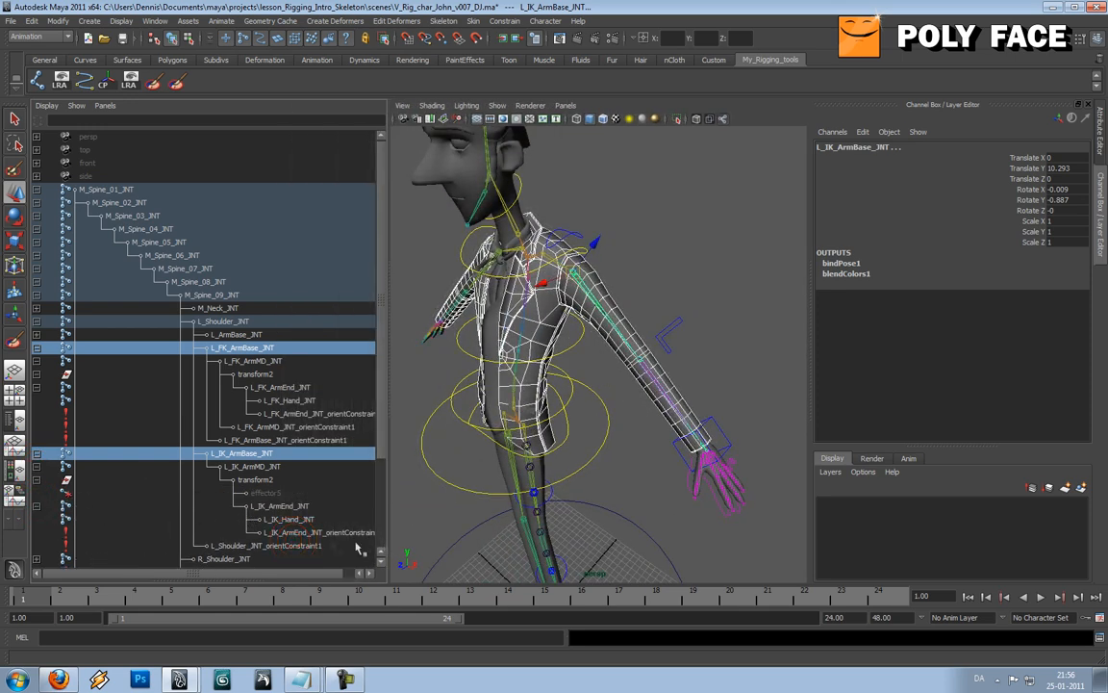
Step: Add the left FK and IK ArmMD, ArmEnd and Hand joints to the selection and remove them as influences from the jacket
left_click(291, 520)
key("Up")
key("Up")
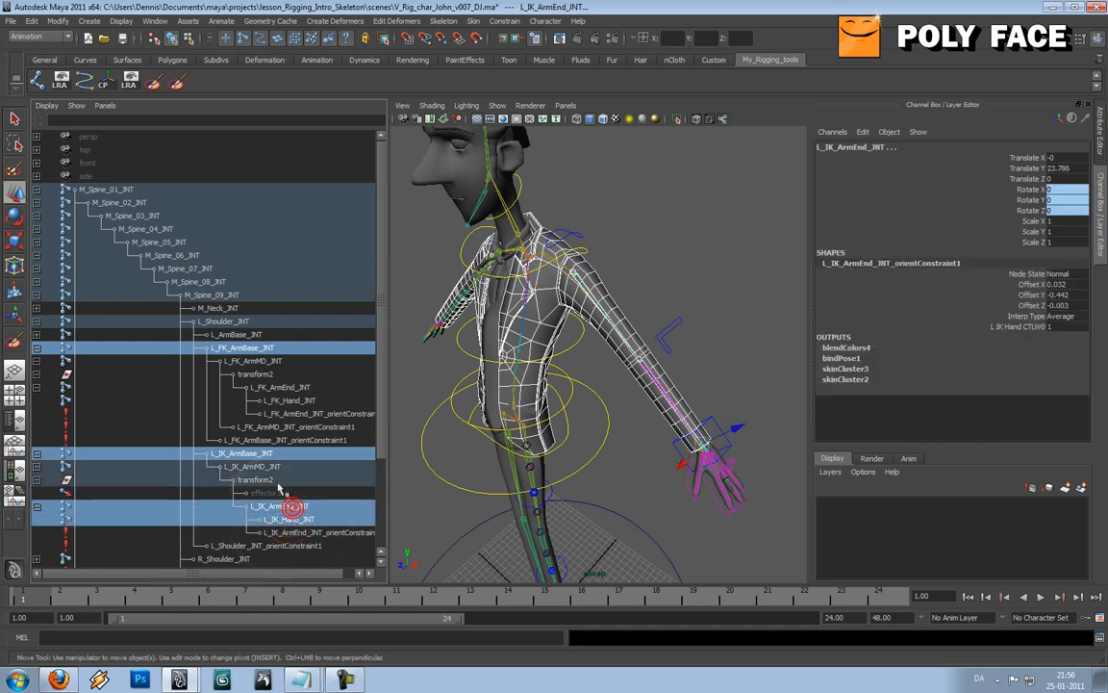
left_click(289, 399, "ctrl")
left_click(283, 390, "ctrl")
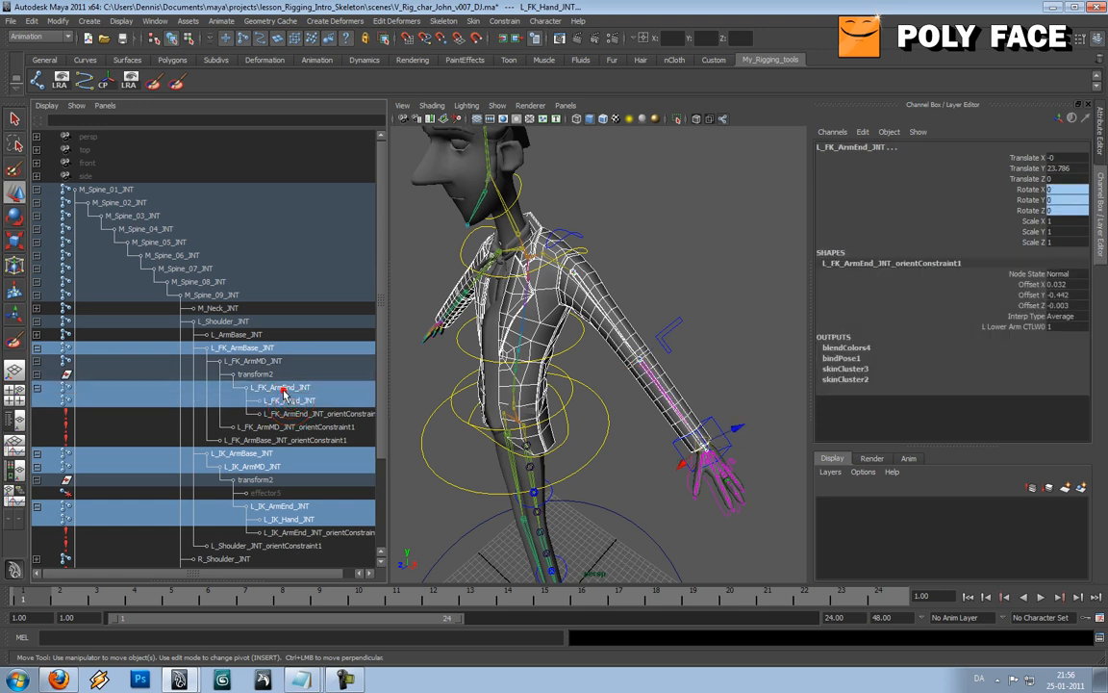
left_click(271, 362, "ctrl")
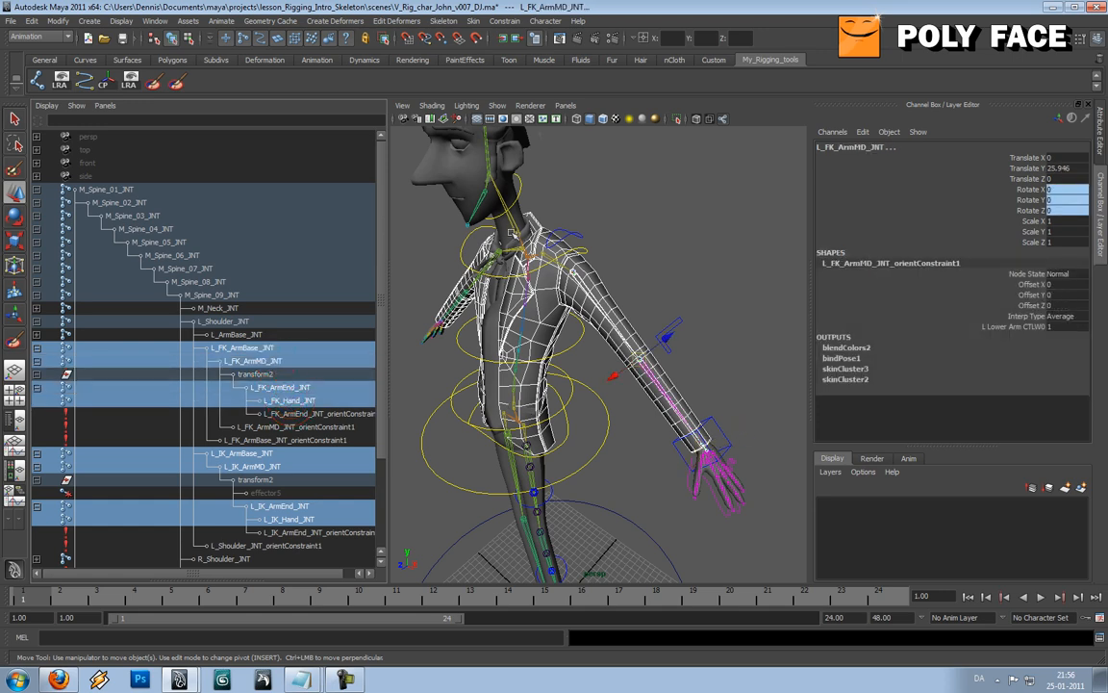
left_click(473, 22)
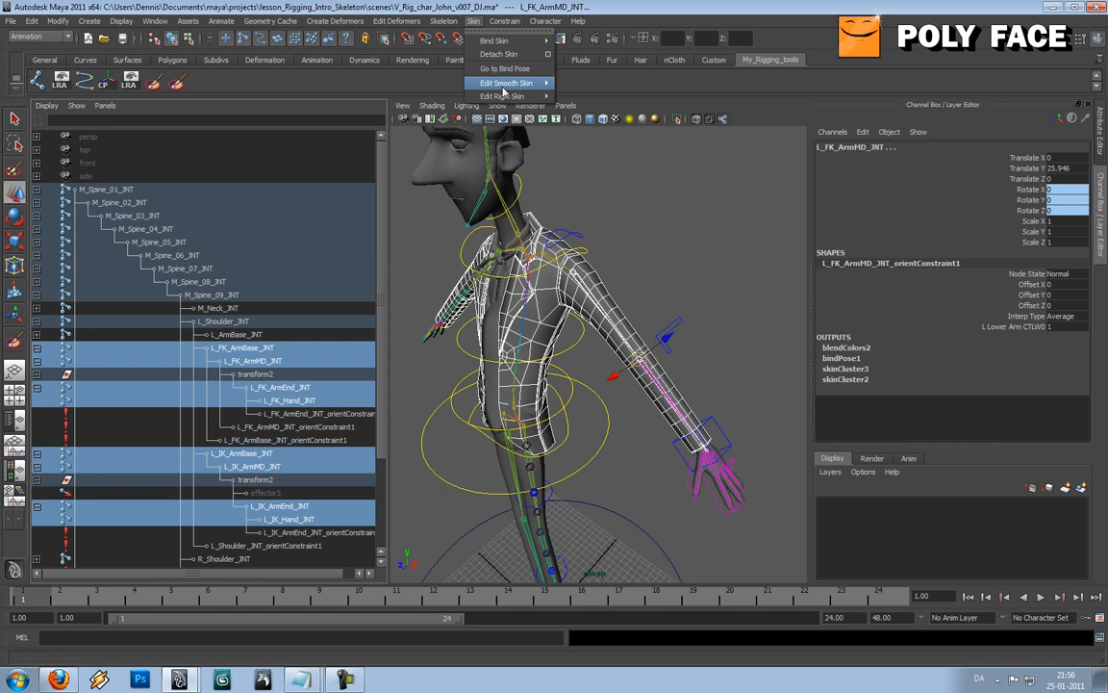
mouse_move(544, 85)
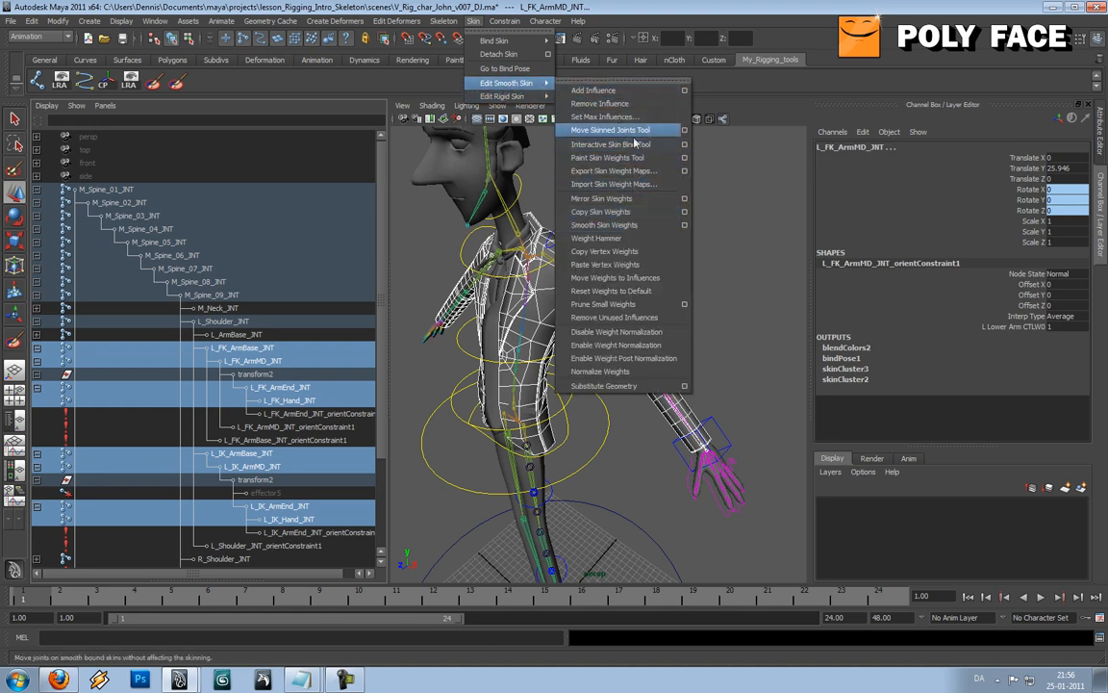
left_click(599, 103)
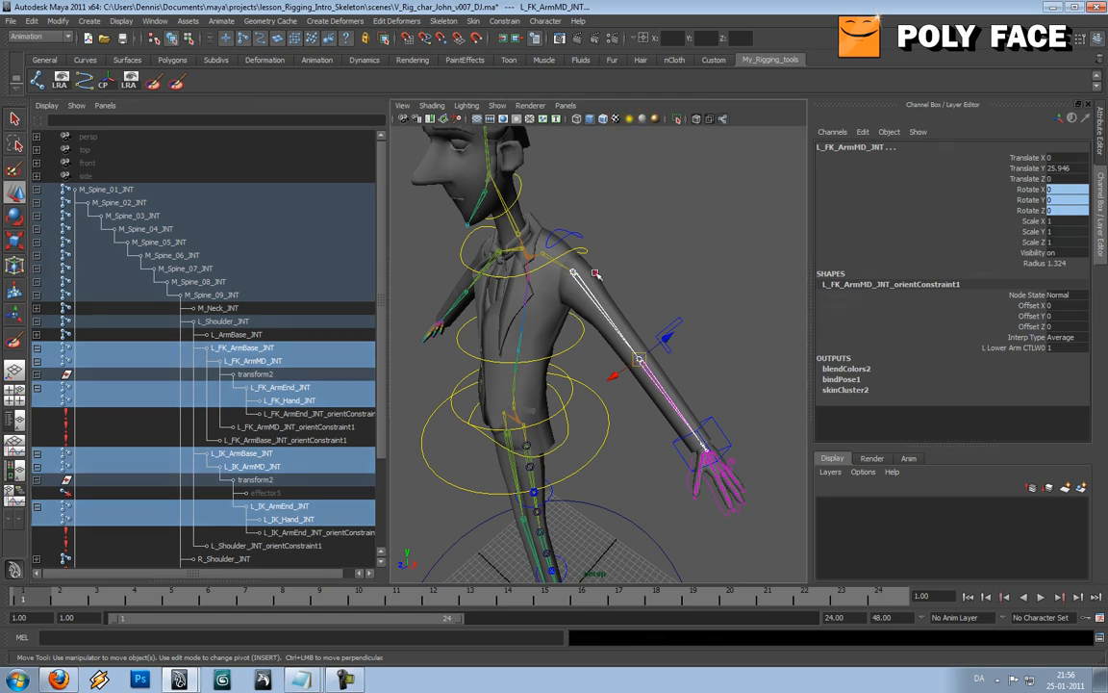
Step: Raise the L_IK_Hand_CTL control to test how the jacket sleeve follows the left arm
left_click(623, 368)
left_click(703, 438)
left_click_drag(704, 438, 707, 322)
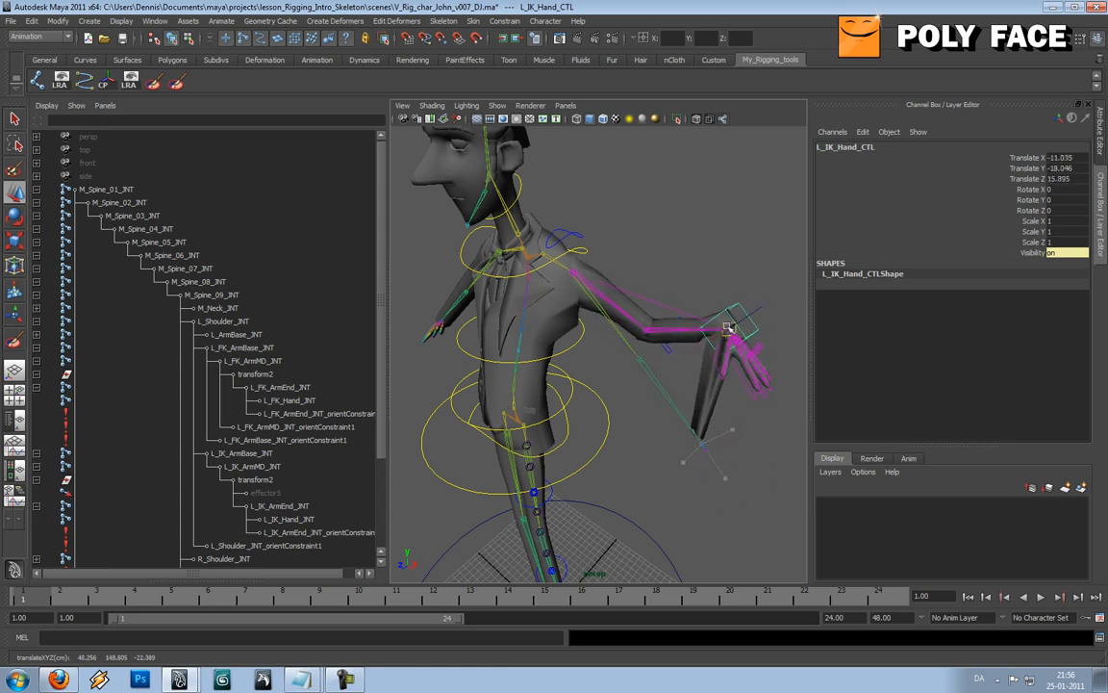
Step: Undo the L_IK_Hand_CTL test move and deselect the control to inspect the jacket's left shoulder and sleeve
key("ctrl+z")
left_click(627, 445)
left_click_drag(628, 446, 563, 349, "alt")
right_click_drag(563, 349, 604, 357, "alt")
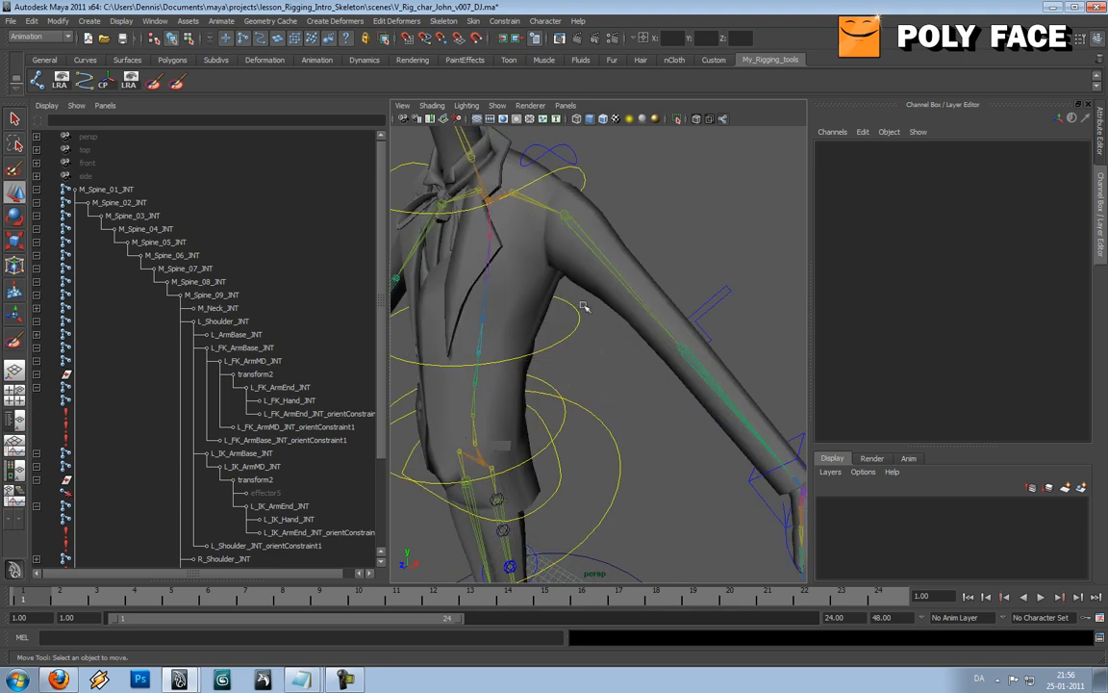
Step: Select the jacket, open the Mirror Skin Weights options and review the mirror plane, direction and influence association settings
left_click(565, 261)
right_click_drag(566, 261, 501, 266, "alt")
left_click_drag(501, 267, 603, 341, "alt")
key("w")
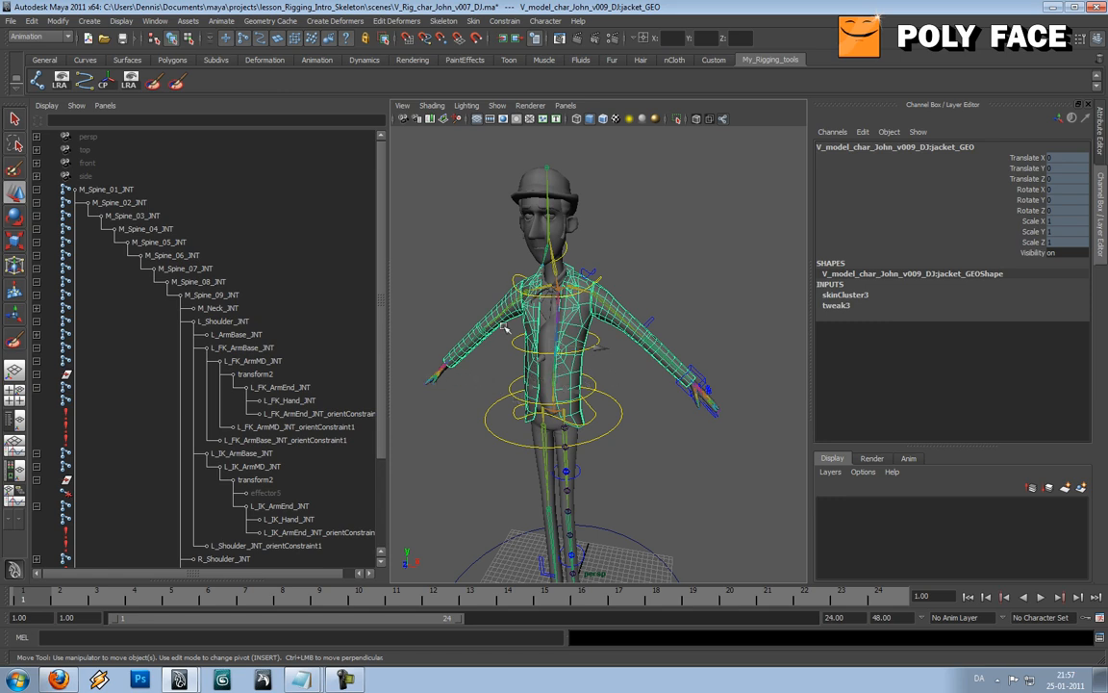
left_click(475, 21)
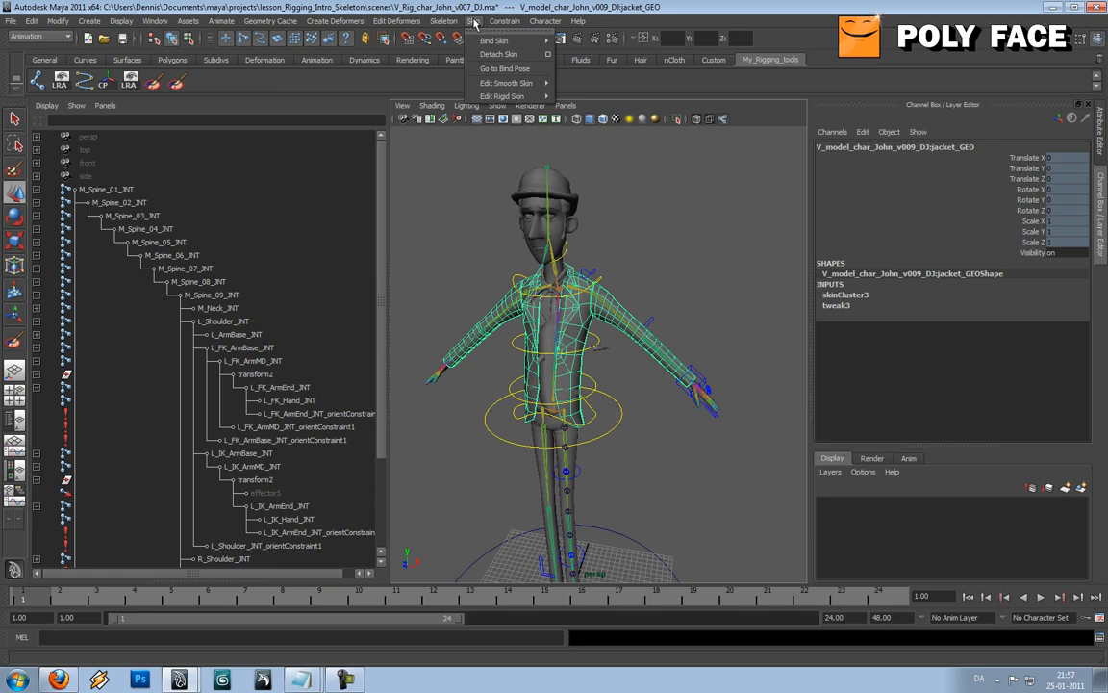
mouse_move(514, 85)
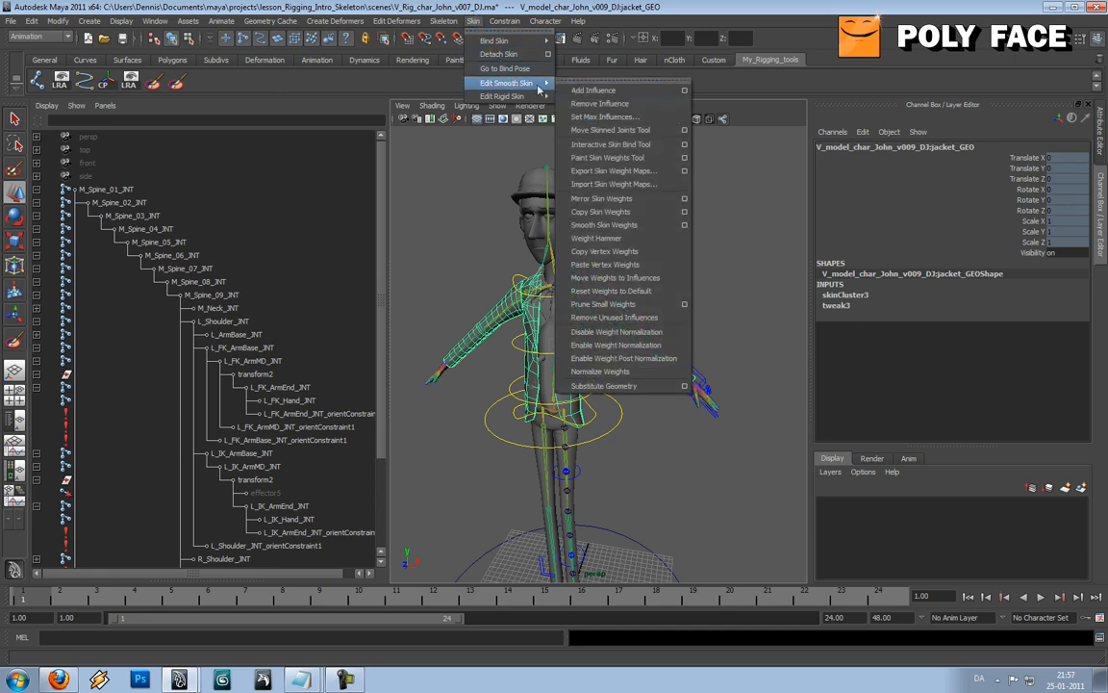
left_click(684, 199)
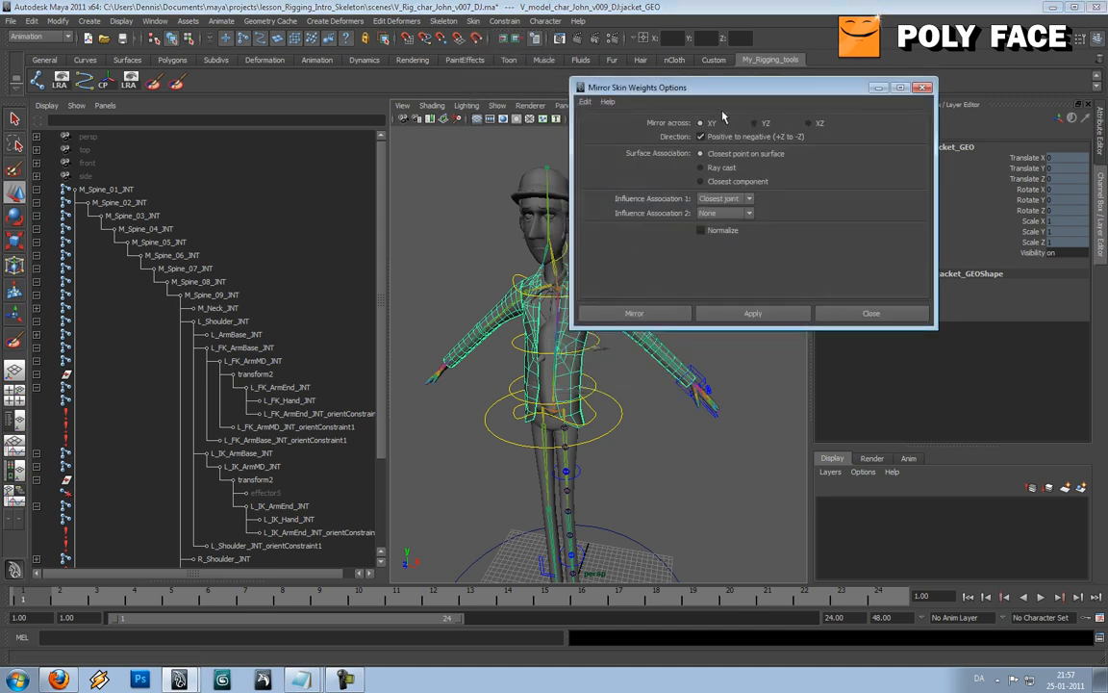
left_click_drag(733, 89, 820, 87)
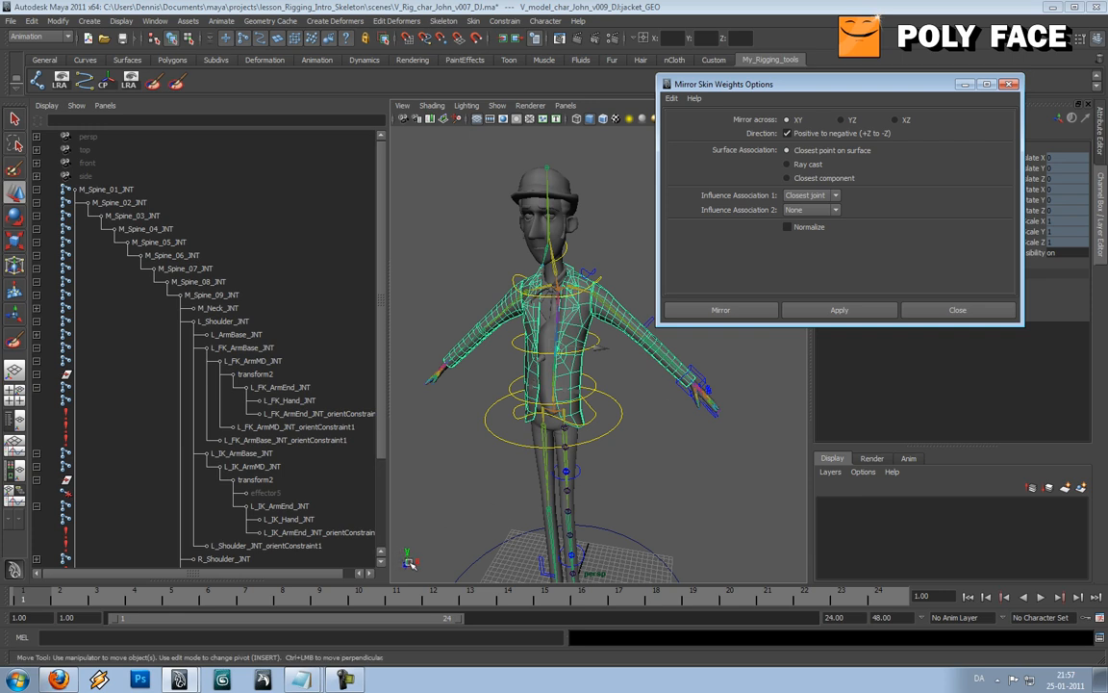
left_click_drag(518, 524, 428, 493, "alt")
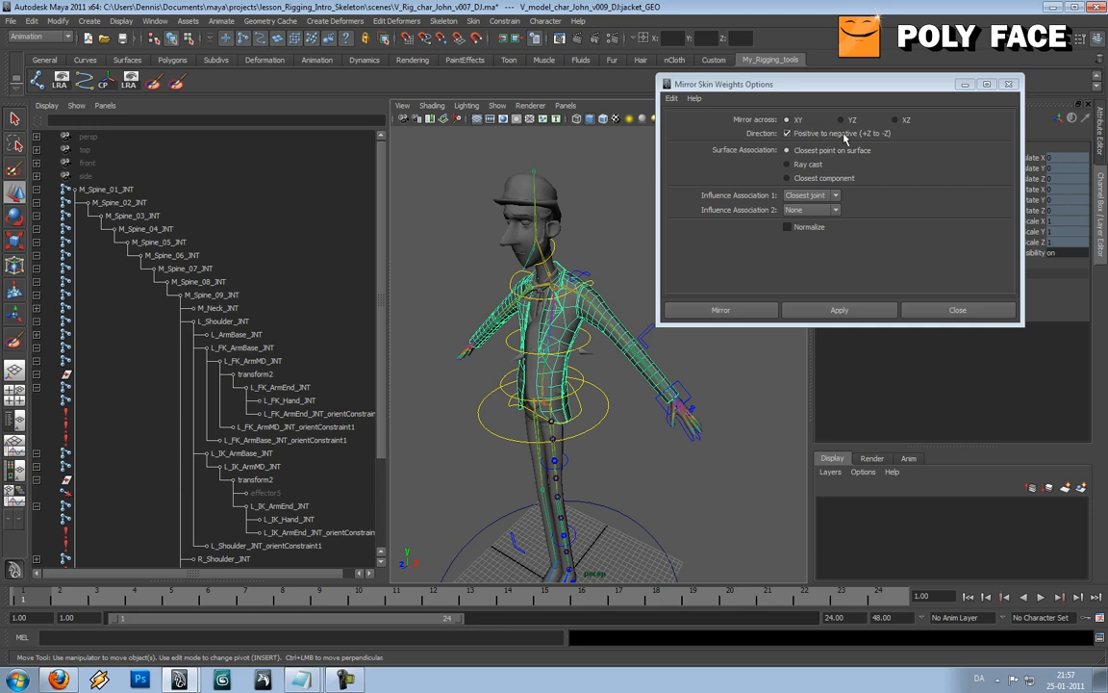
left_click_drag(540, 313, 630, 304, "alt")
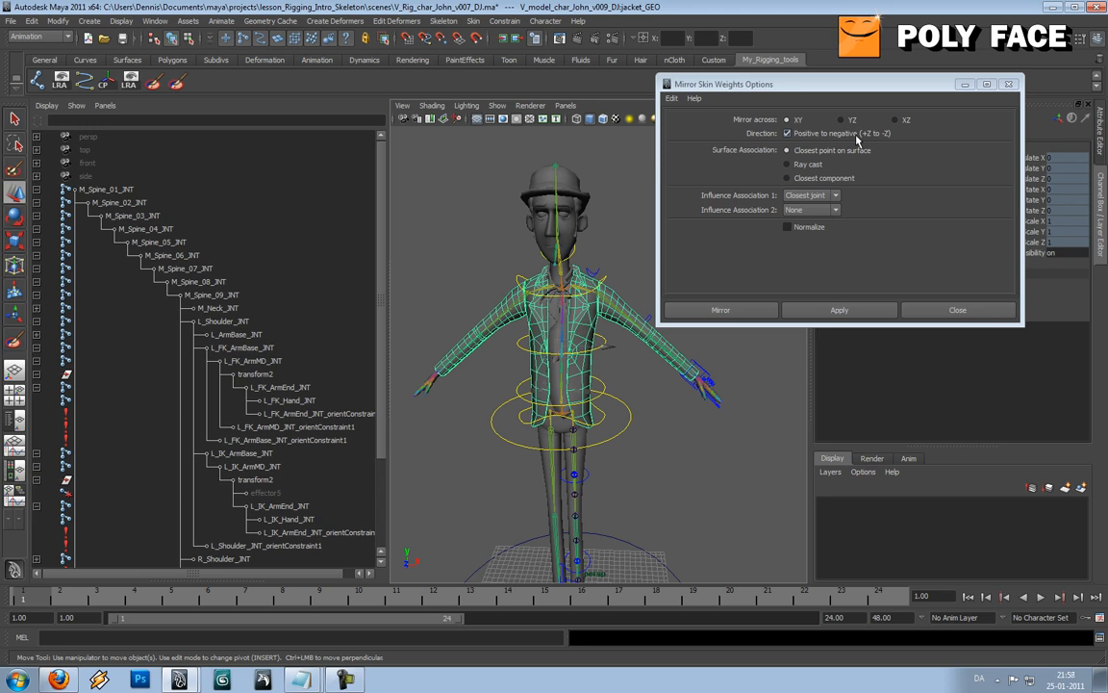
left_click(833, 195)
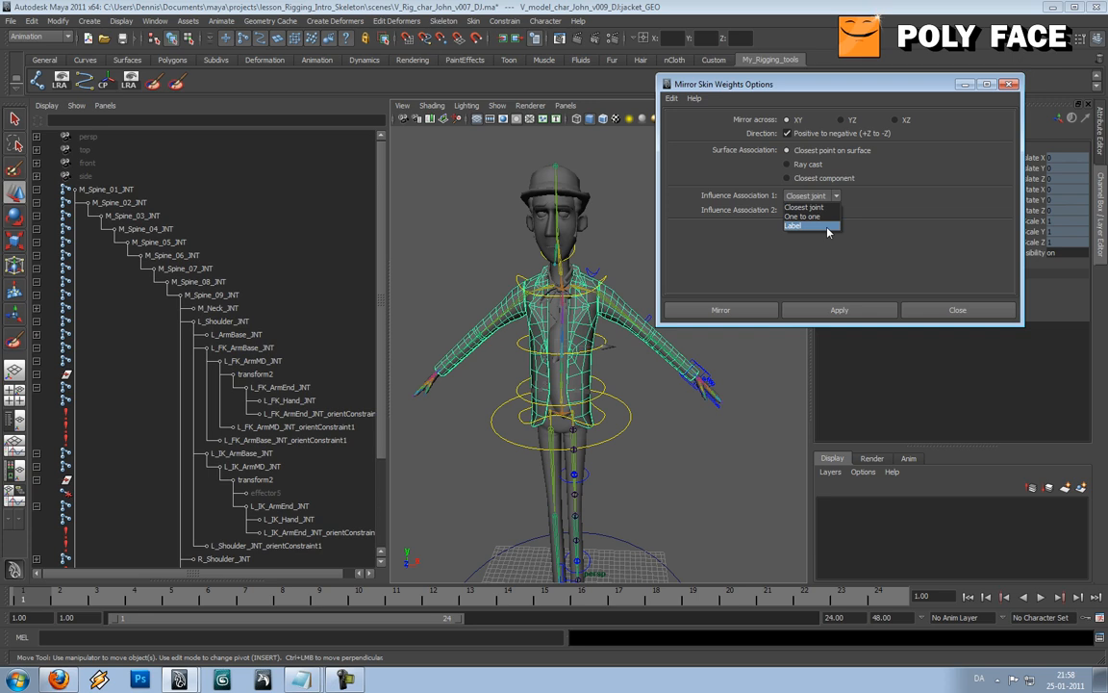
left_click(824, 216)
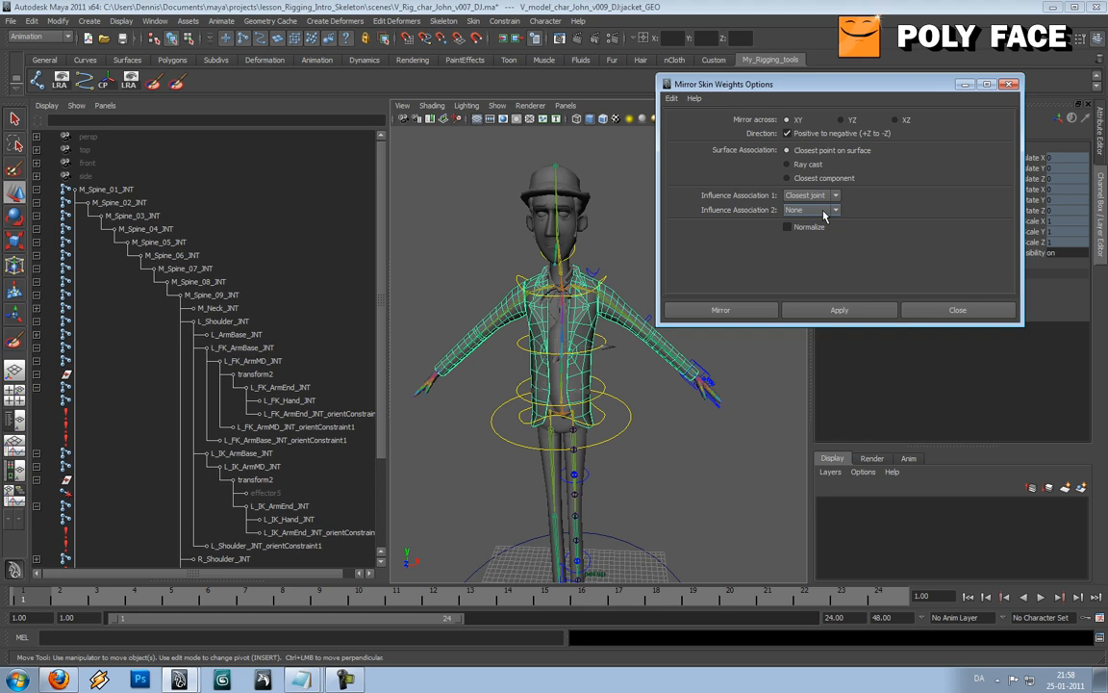
Step: Key R_ArmBase_JNT at frame 1, rotate it about -55 in X at frame 10 and key that raised-arm pose
left_click(510, 306)
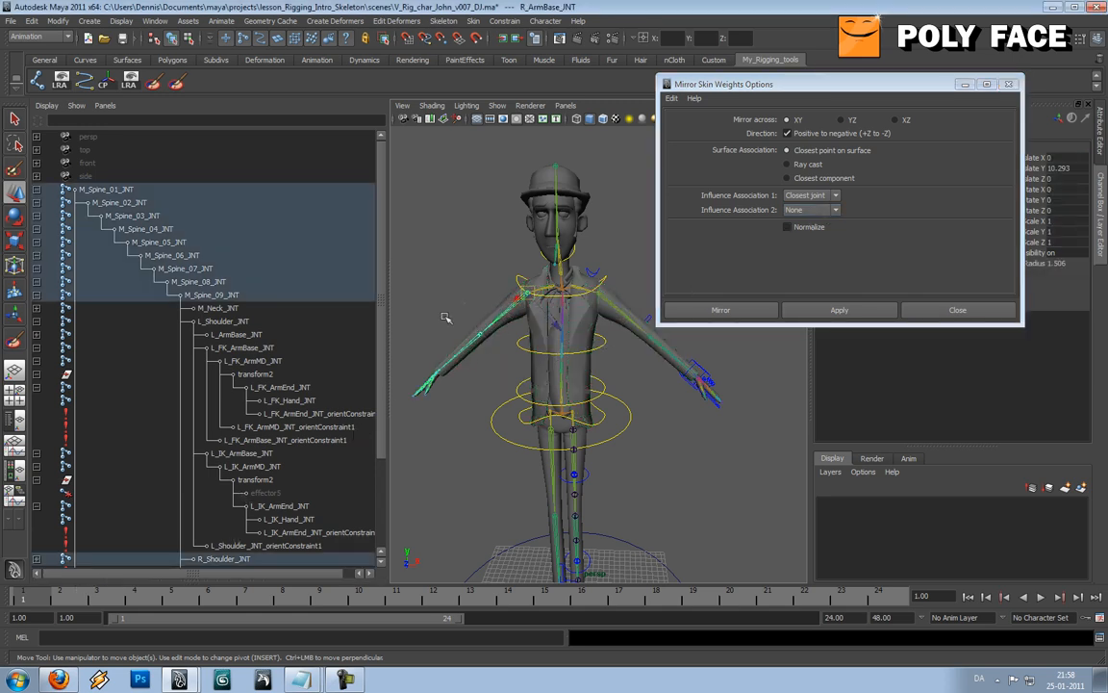
key("s")
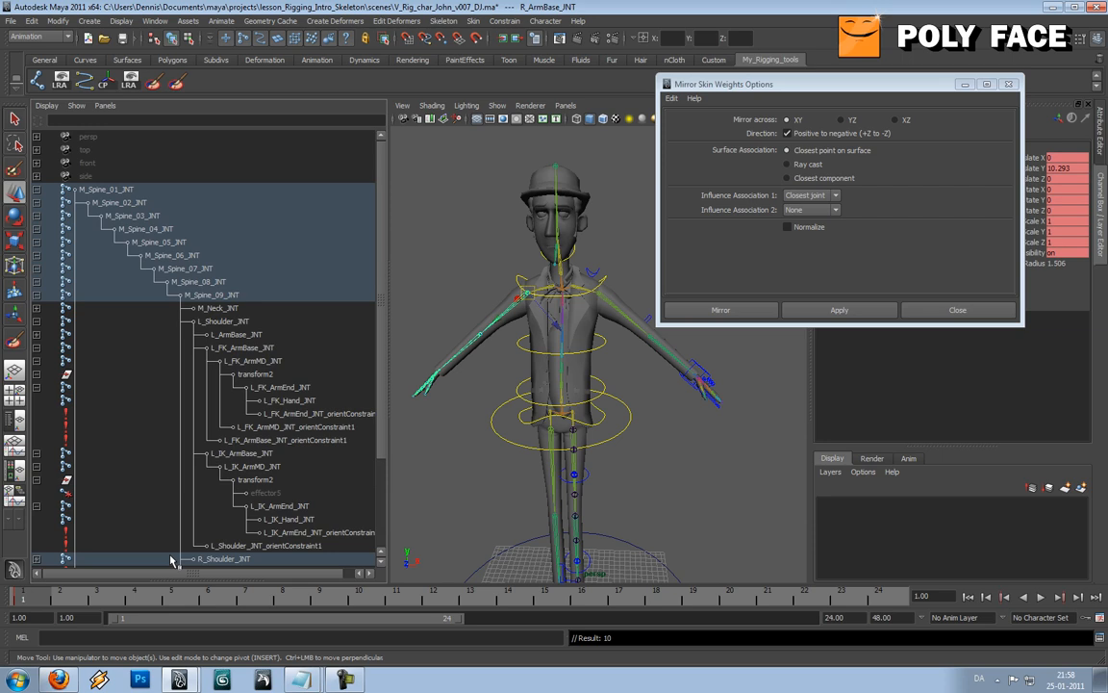
left_click(368, 595)
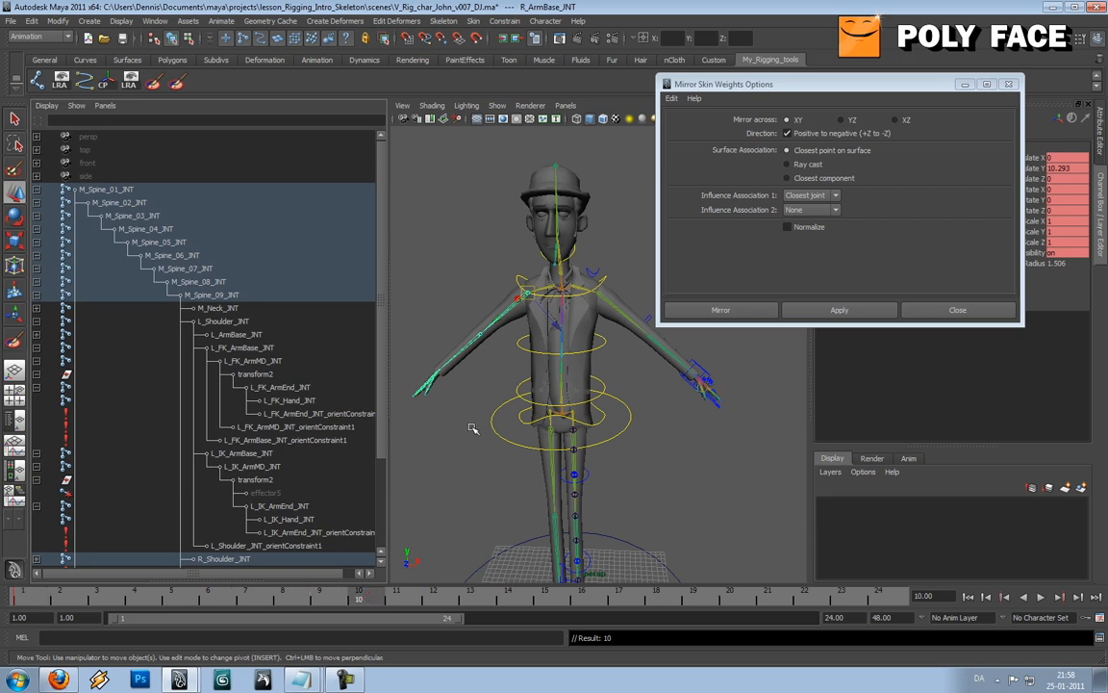
key("e")
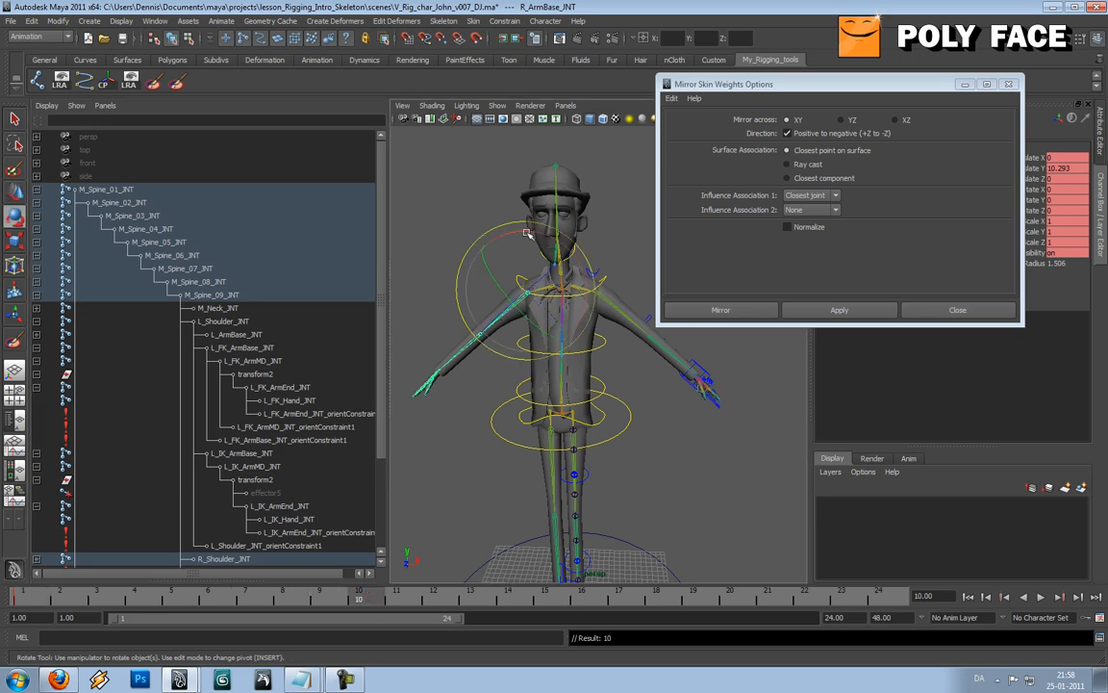
left_click_drag(526, 229, 585, 255)
key("s")
key("alt+v")
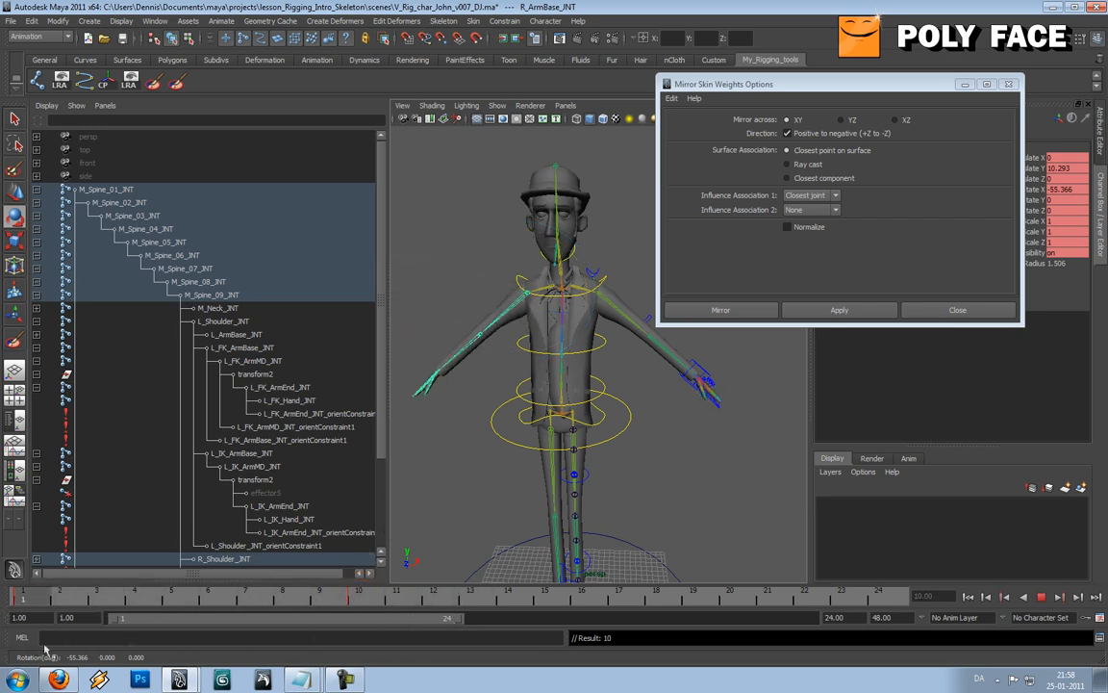
key("alt+v")
middle_click_drag(434, 277, 487, 305, "alt")
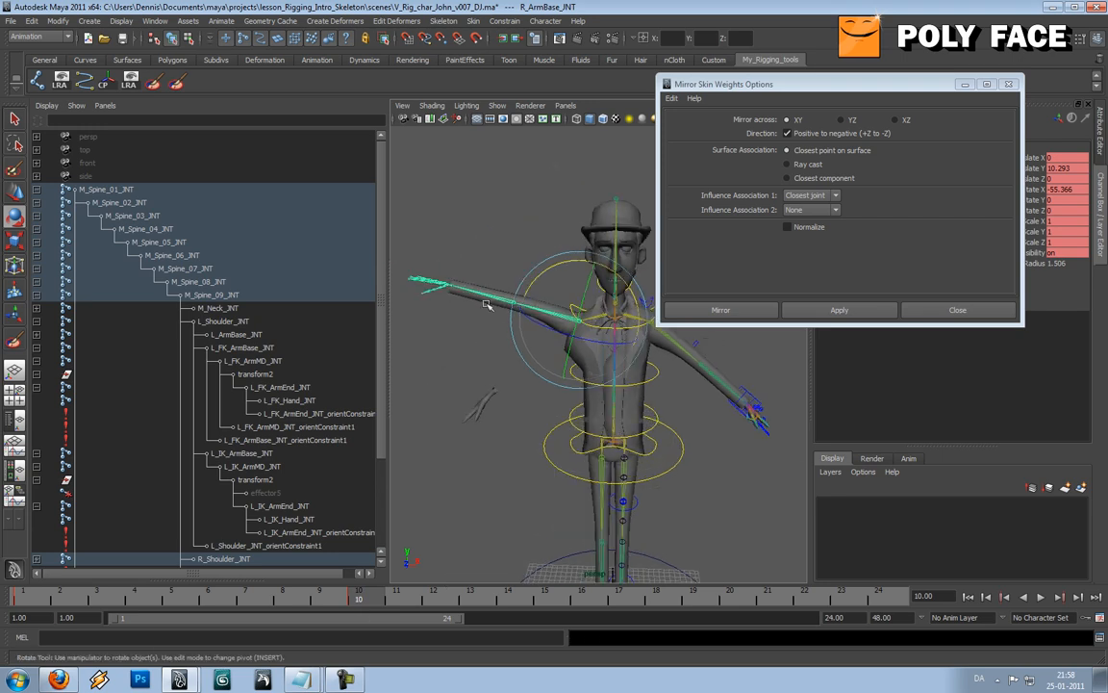
Step: Raise the L_IK_Hand_CTL control to test the left sleeve's deformation, and undo the move
left_click(752, 408)
key("w")
left_click_drag(752, 408, 742, 357)
key("ctrl+z")
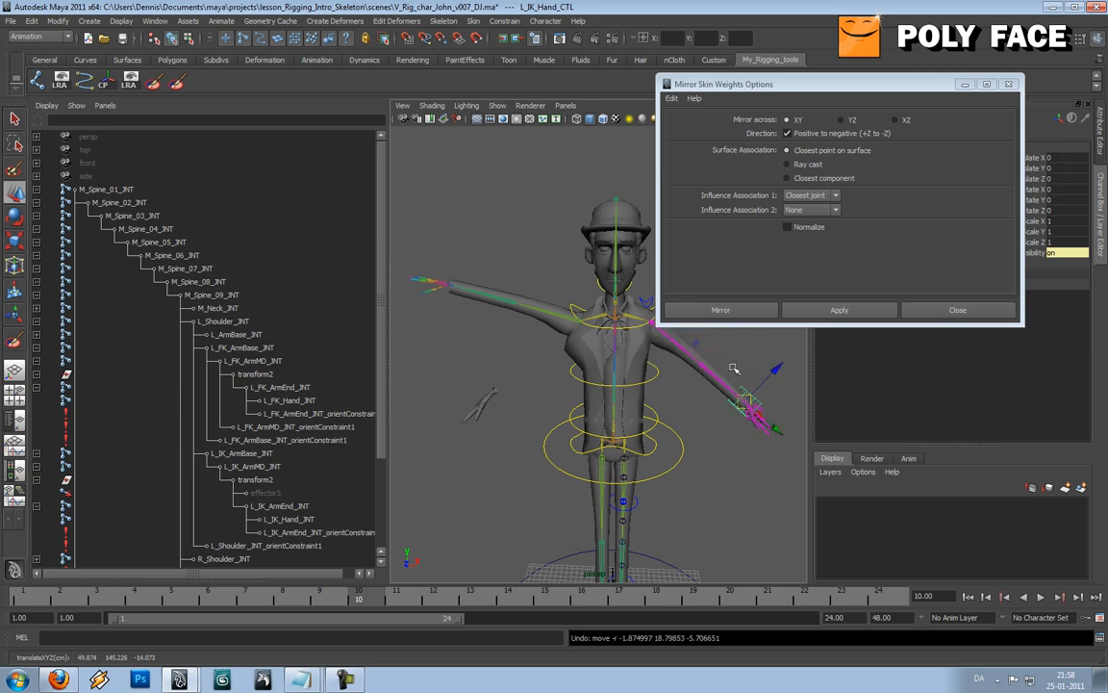
Step: Reselect the jacket and mirror its skin weights across XY, positive to negative, with Closest joint as Influence Association 1
left_click(584, 327)
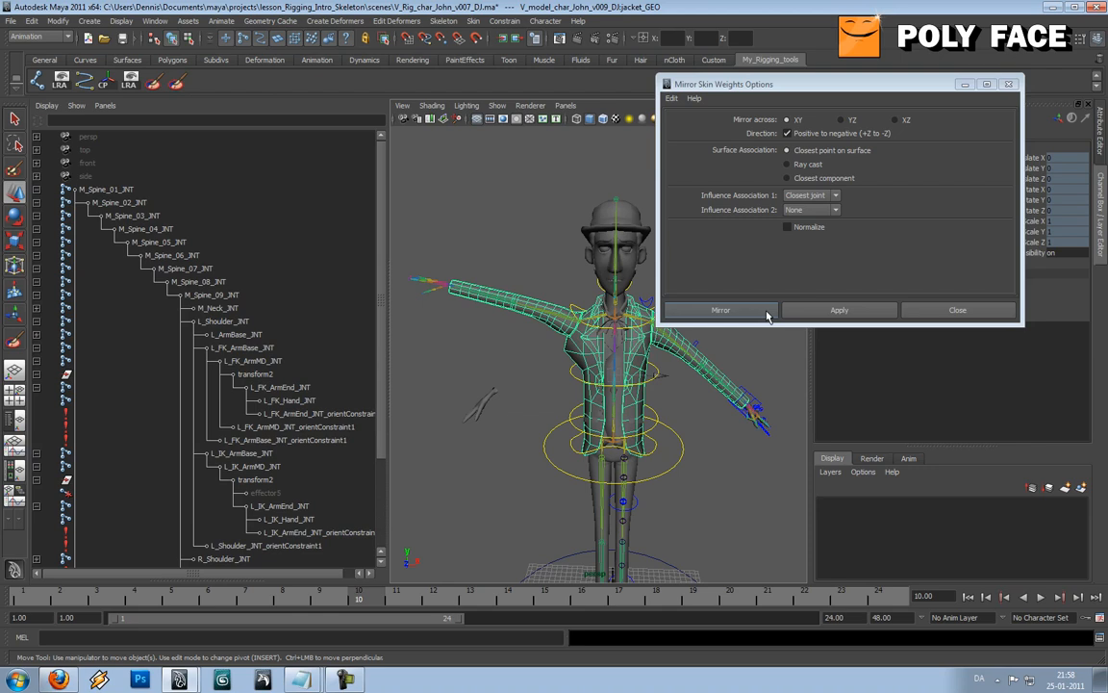
left_click(825, 312)
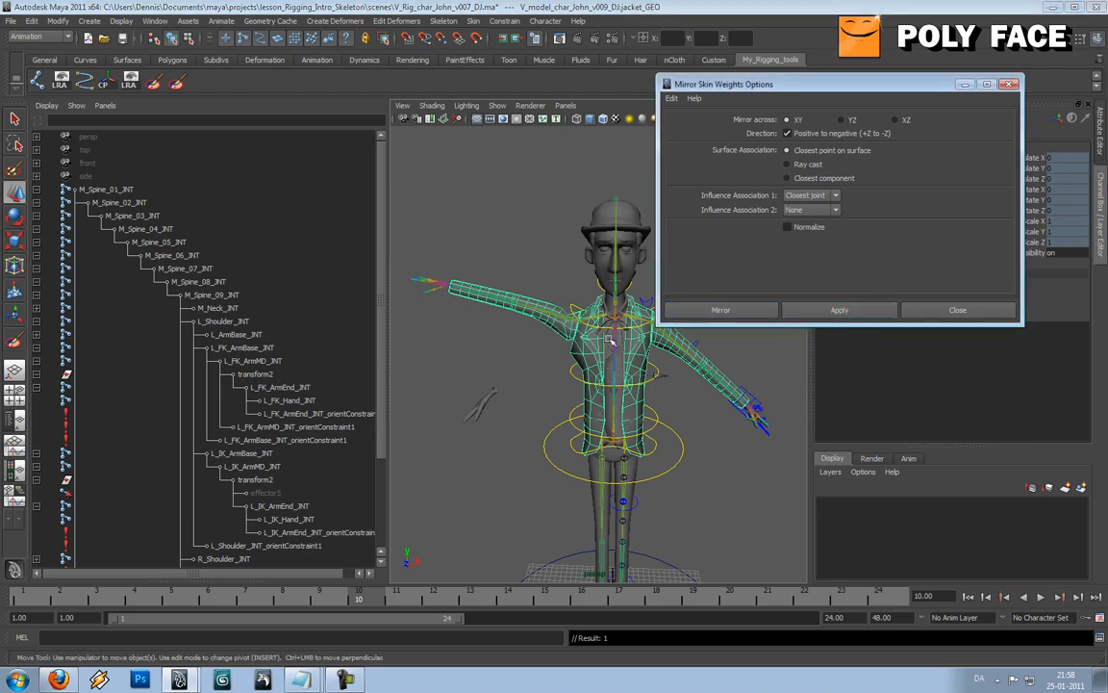
left_click(875, 314)
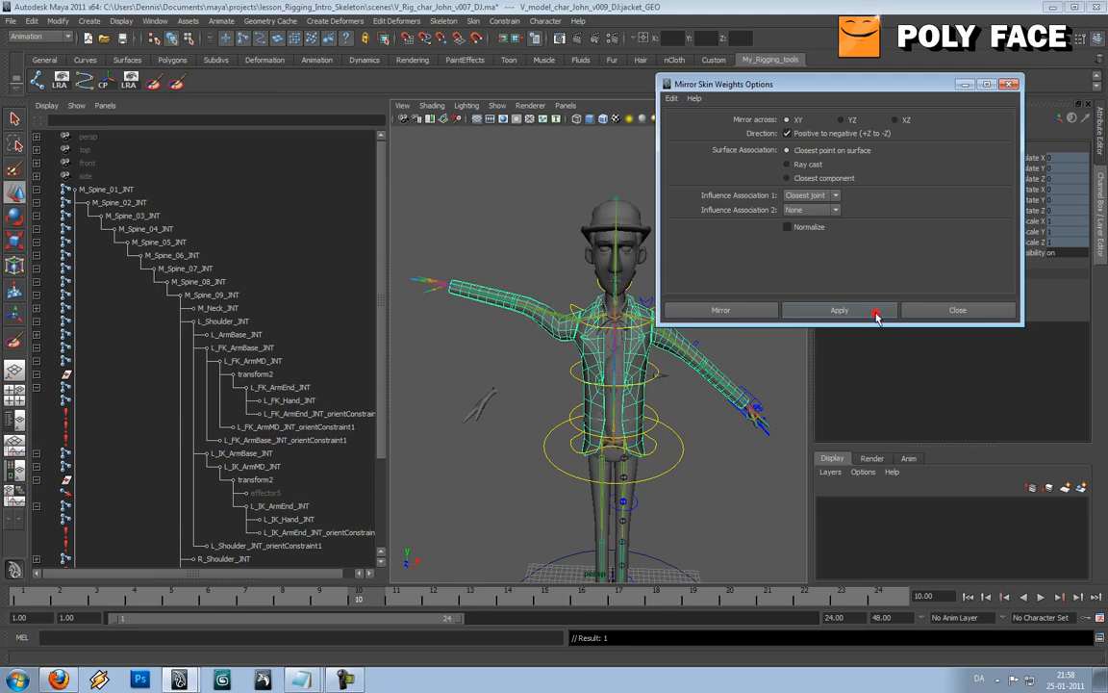
Step: Try mirroring the jacket's skin weights with Influence Association 1 set to Label, undo the result and close the options
left_click(811, 195)
left_click(806, 215)
left_click(840, 310)
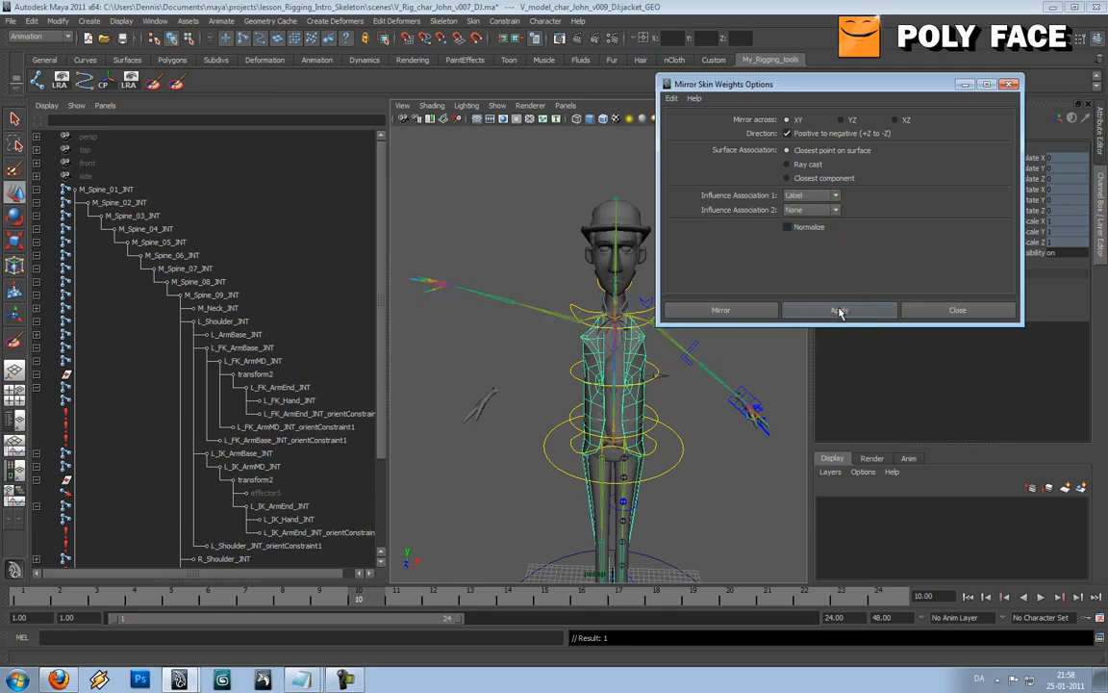
left_click_drag(664, 356, 568, 386, "alt")
key("ctrl+z")
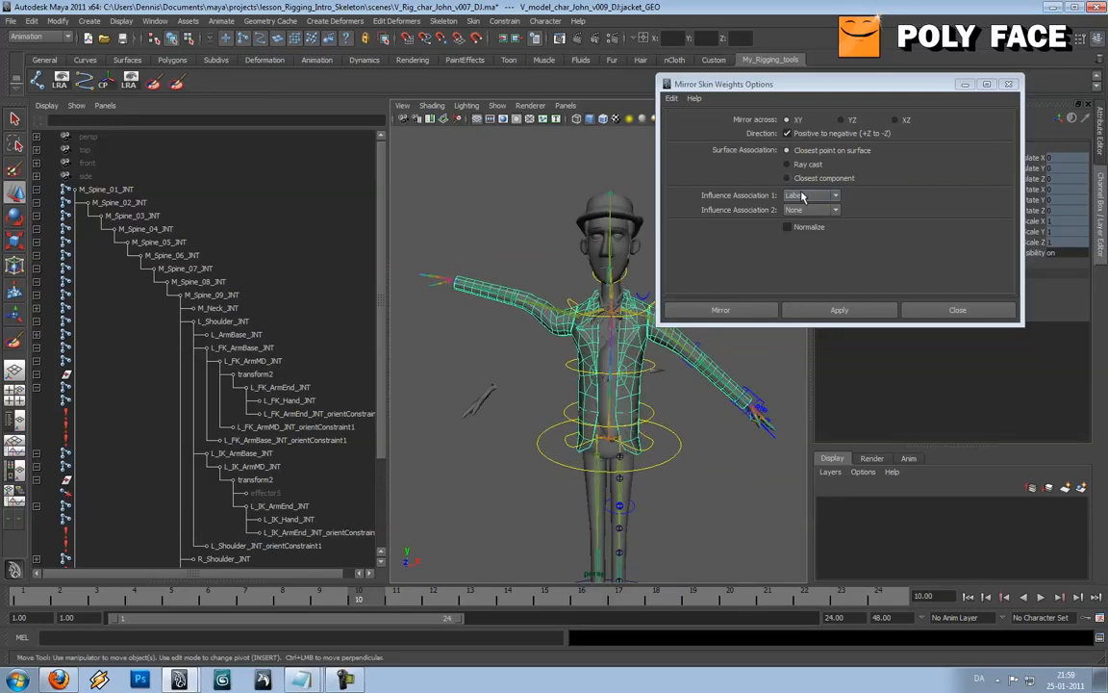
left_click(958, 310)
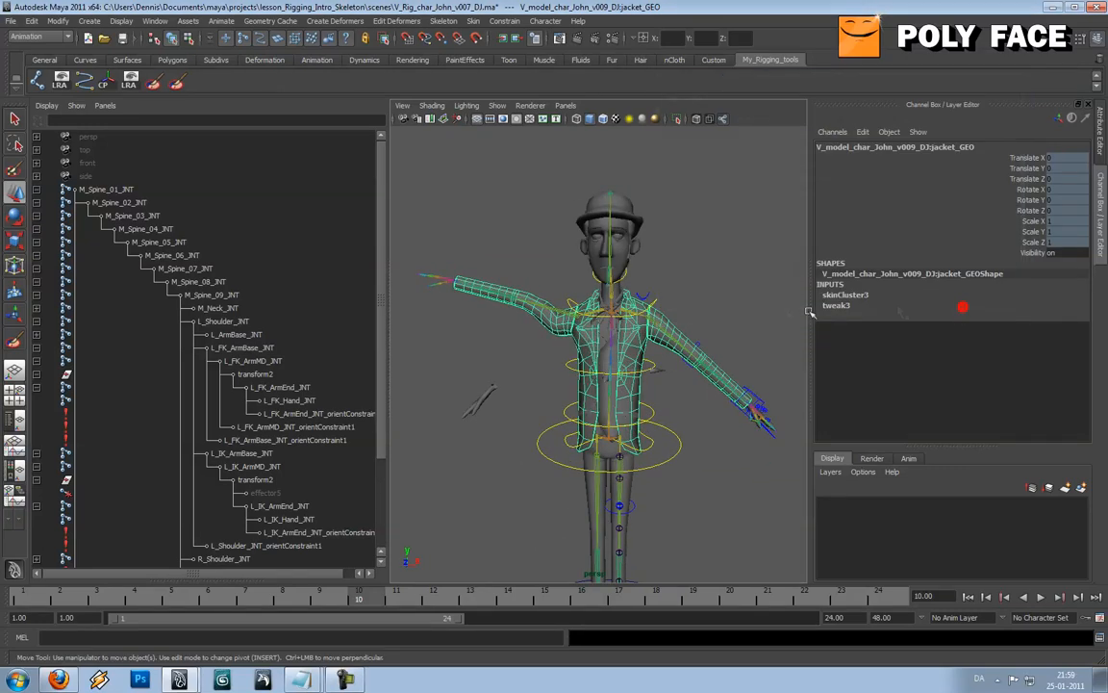
Step: Reselect the jacket and open the Export Skin Weight Map options
left_click(775, 308)
left_click_drag(776, 308, 640, 342, "alt")
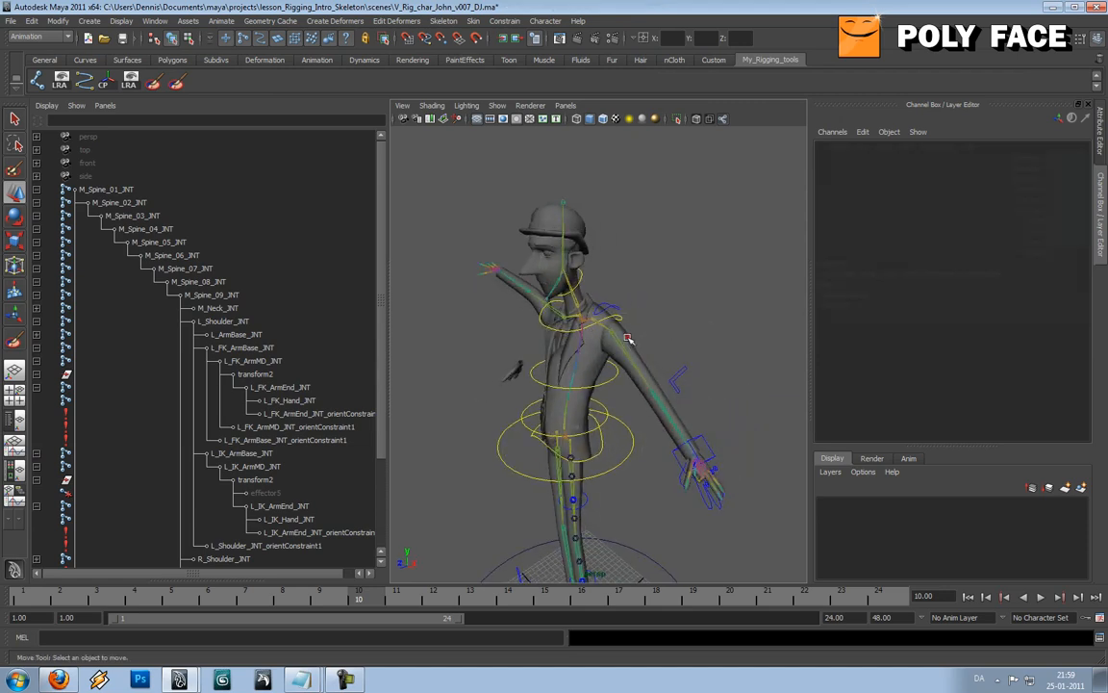
left_click(628, 340)
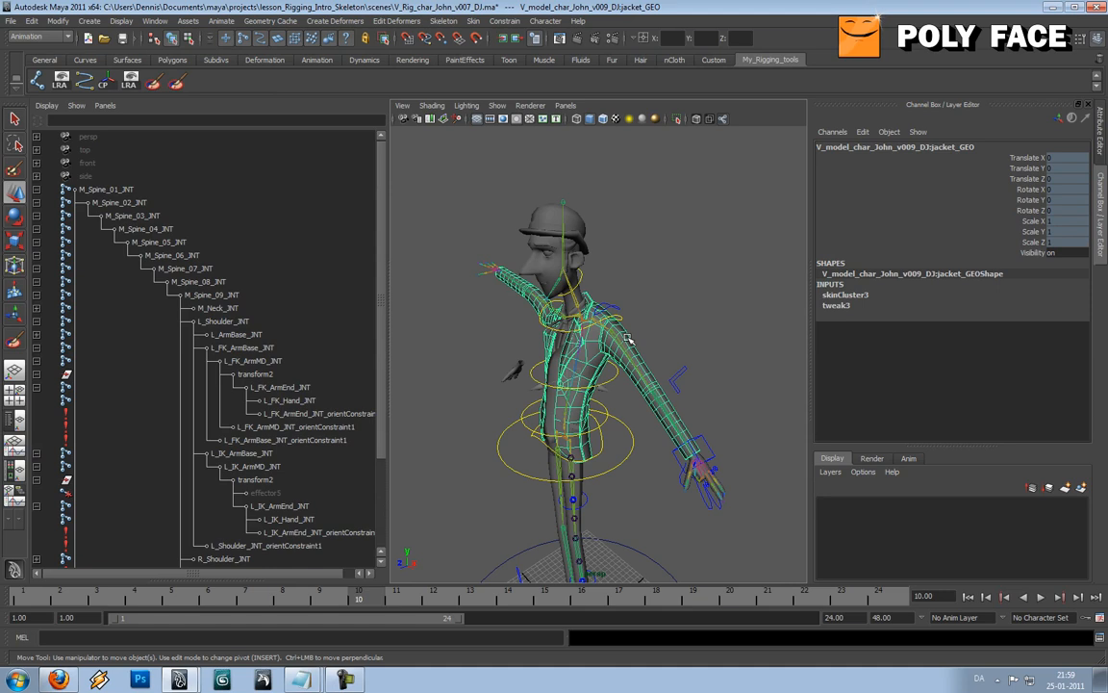
left_click(447, 21)
mouse_move(479, 21)
mouse_move(527, 98)
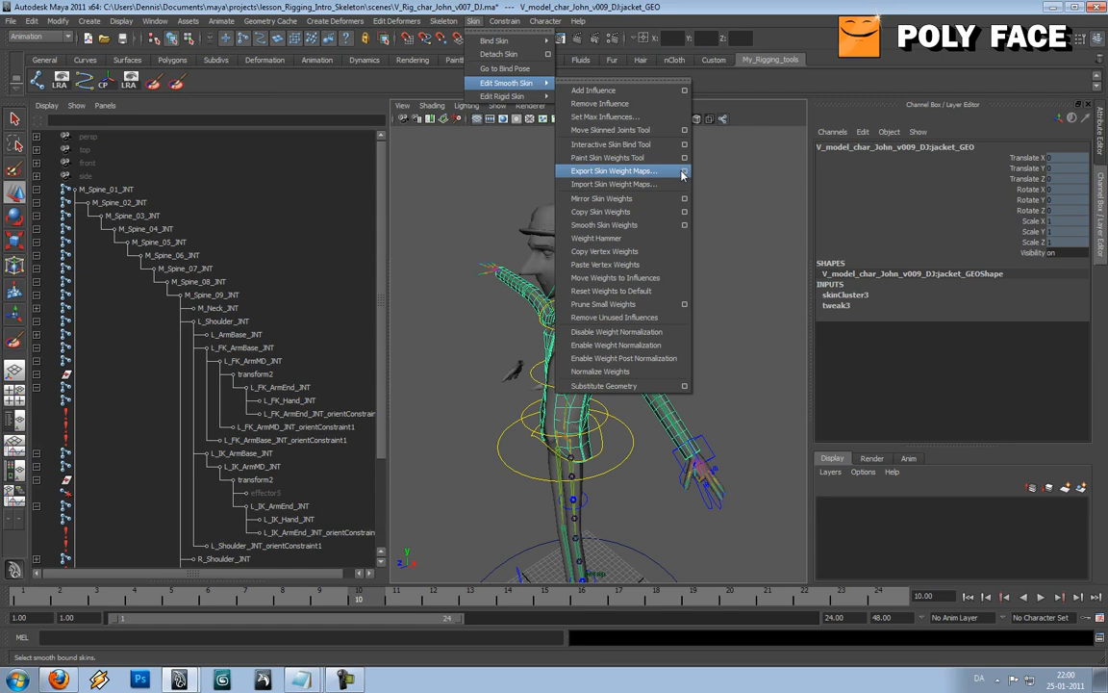
left_click(683, 171)
left_click_drag(787, 89, 382, 131)
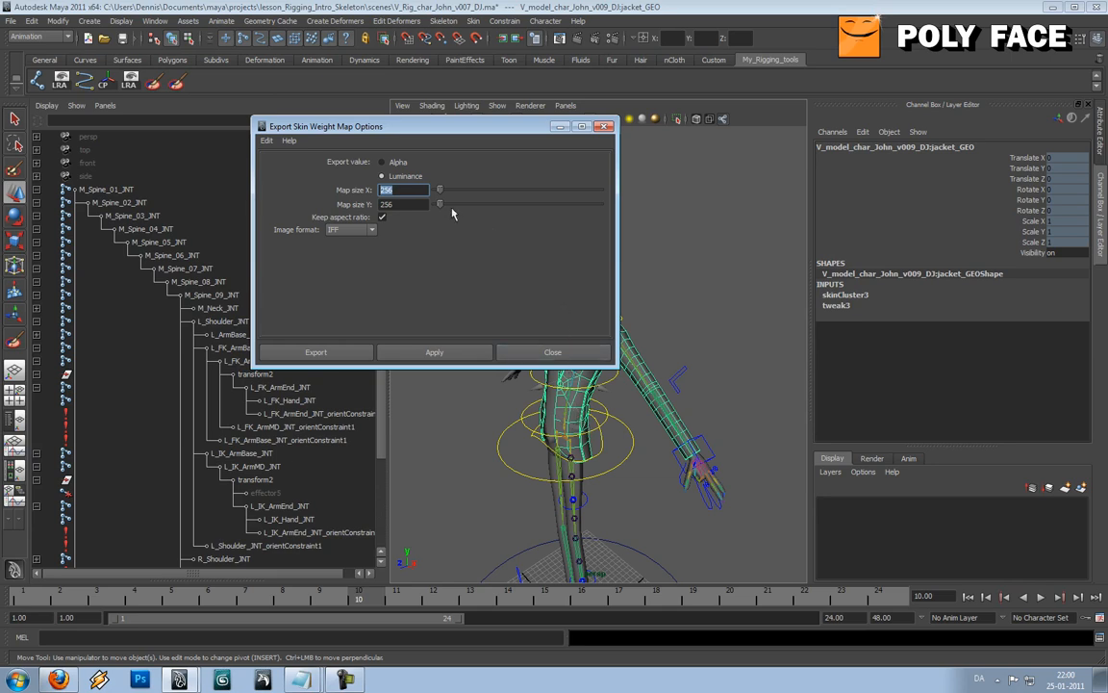
Step: Set the exported weight map size to 2048 by 2048 and the image format to TIFF
left_click_drag(440, 190, 455, 192)
type("2048")
key("Tab")
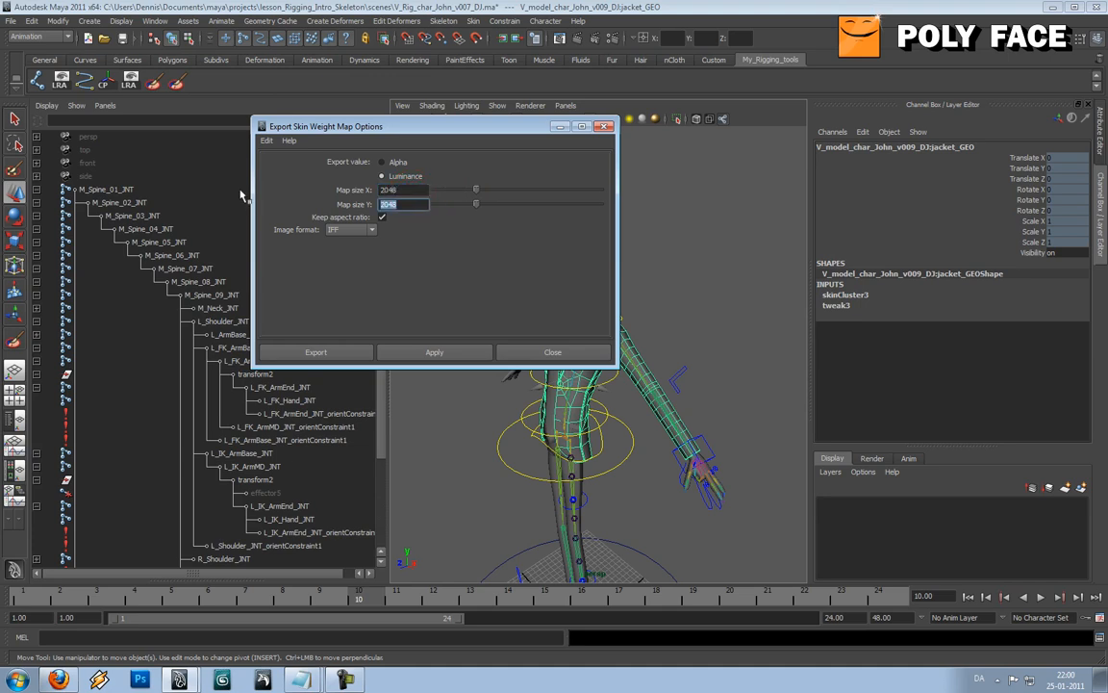
left_click_drag(396, 126, 331, 75)
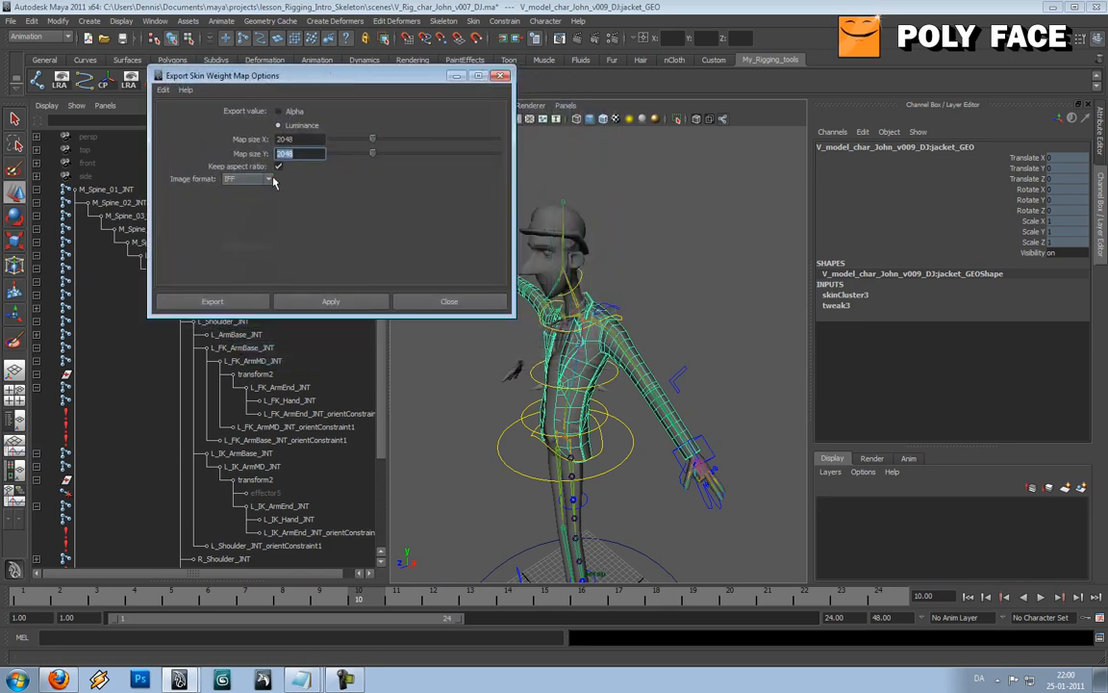
left_click(266, 179)
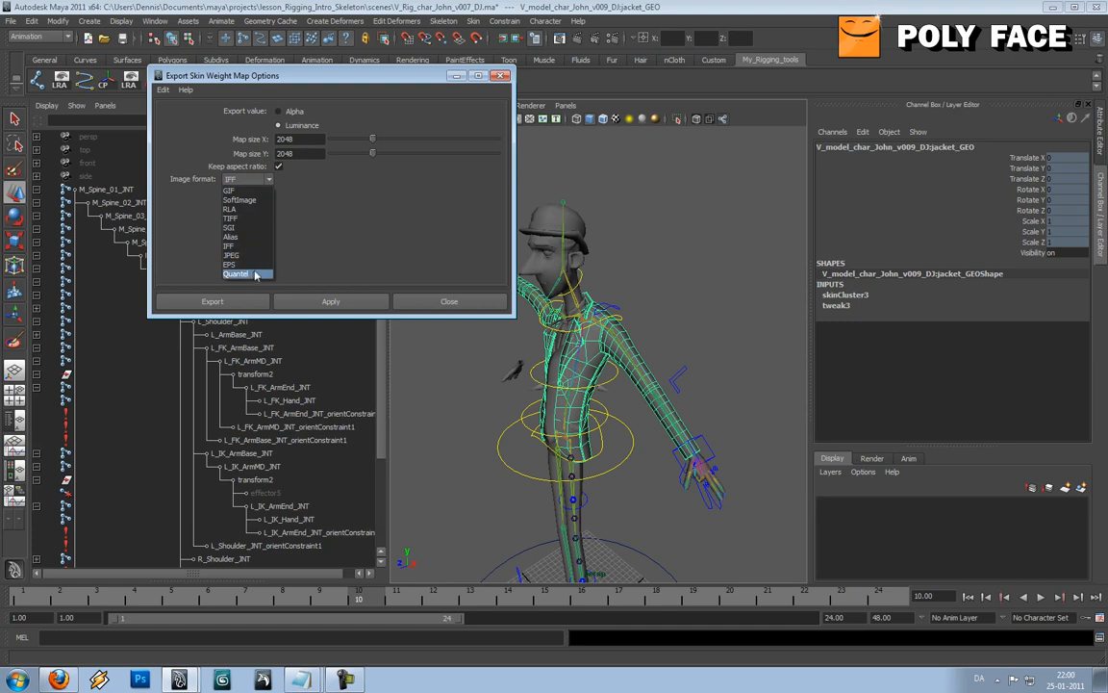
left_click(242, 218)
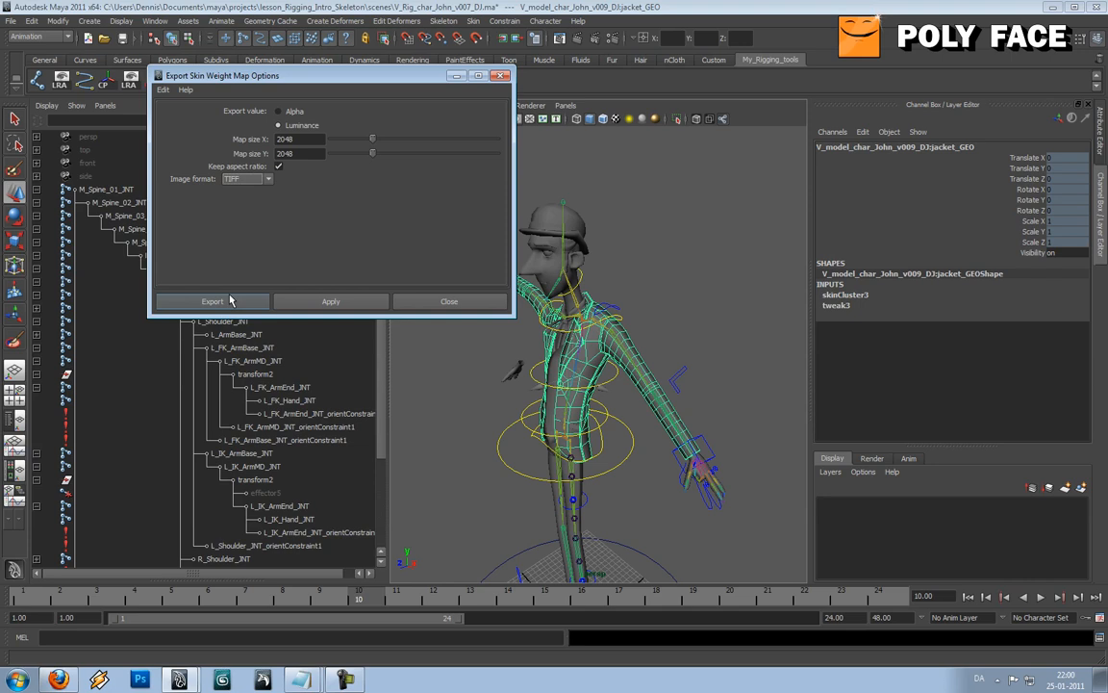
Step: Create a folder named temp inside maya\projects from the weight map export's file dialog, then leave the export
left_click(230, 300)
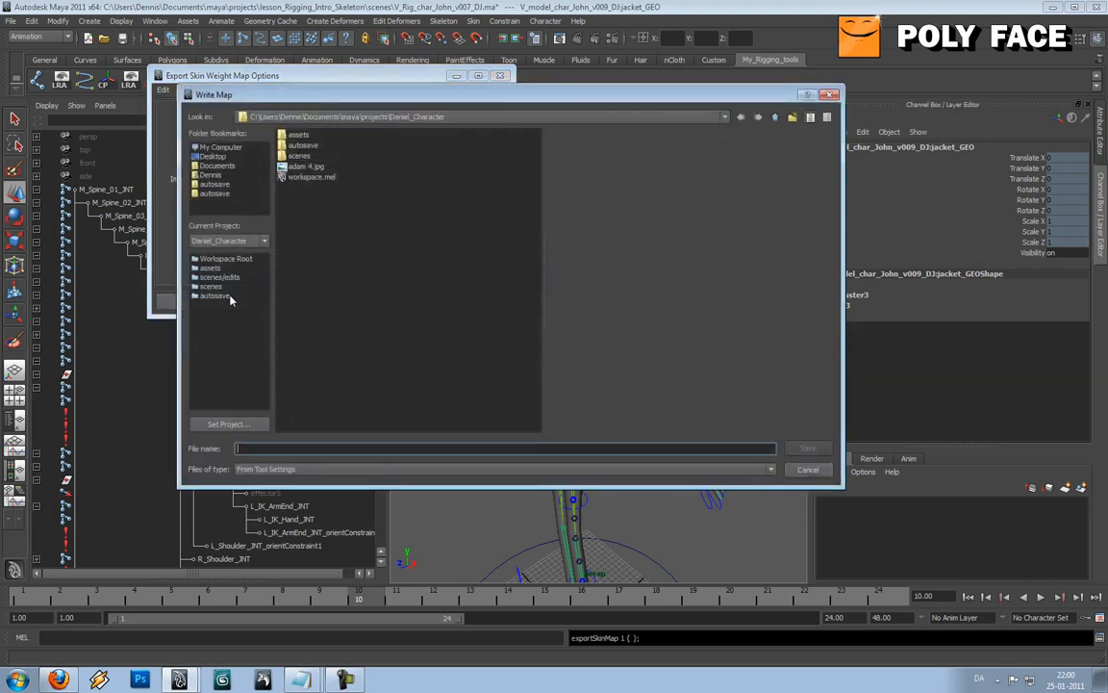
left_click(391, 117)
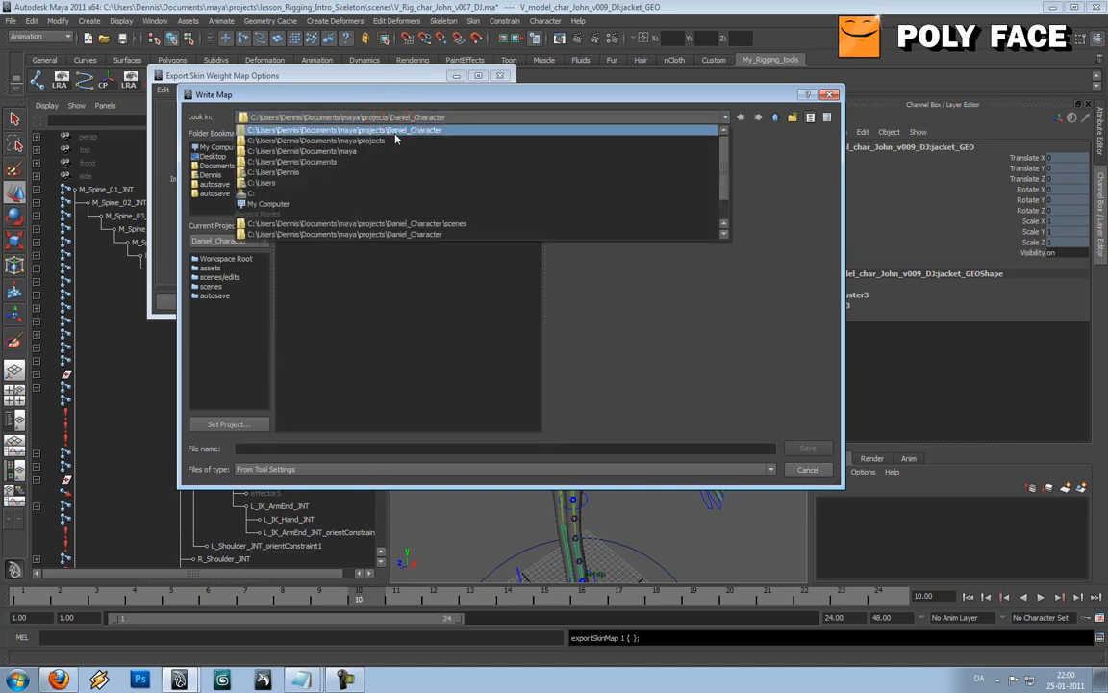
left_click(394, 138)
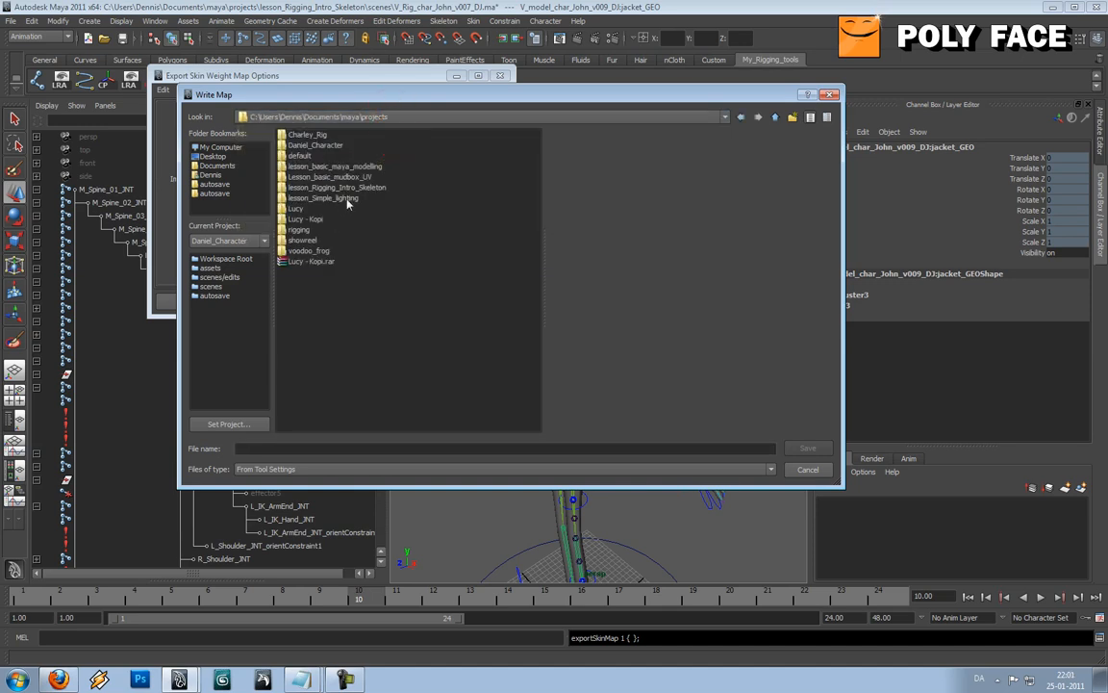
left_click(351, 285)
left_click(793, 116)
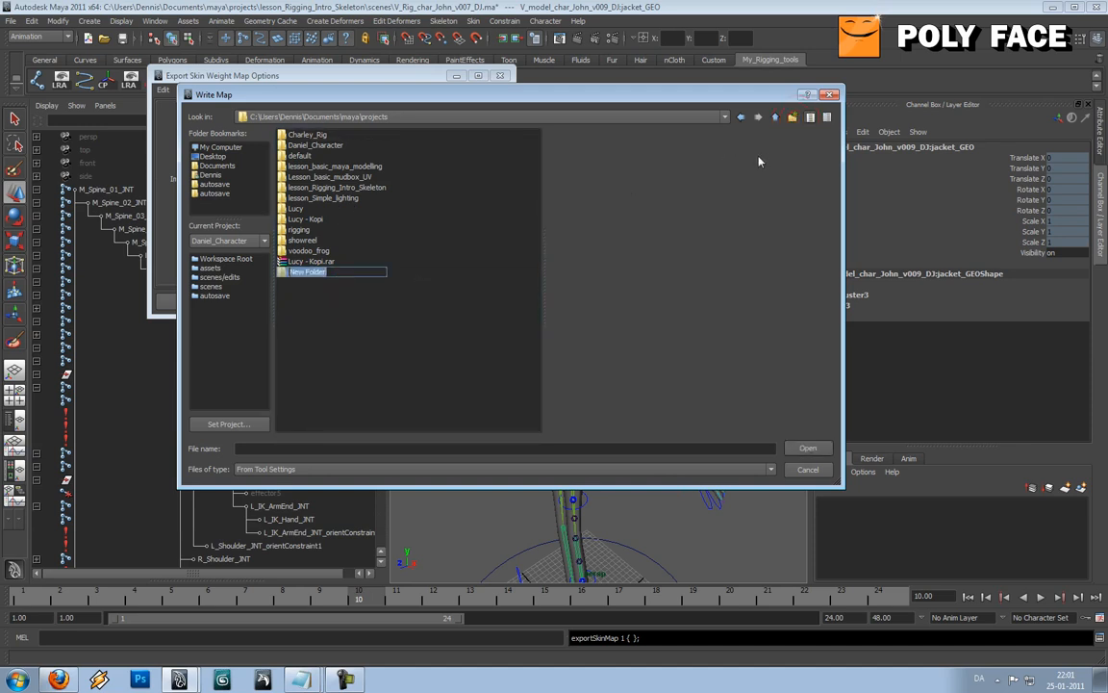
type("Eemp")
key("Return")
key("Return")
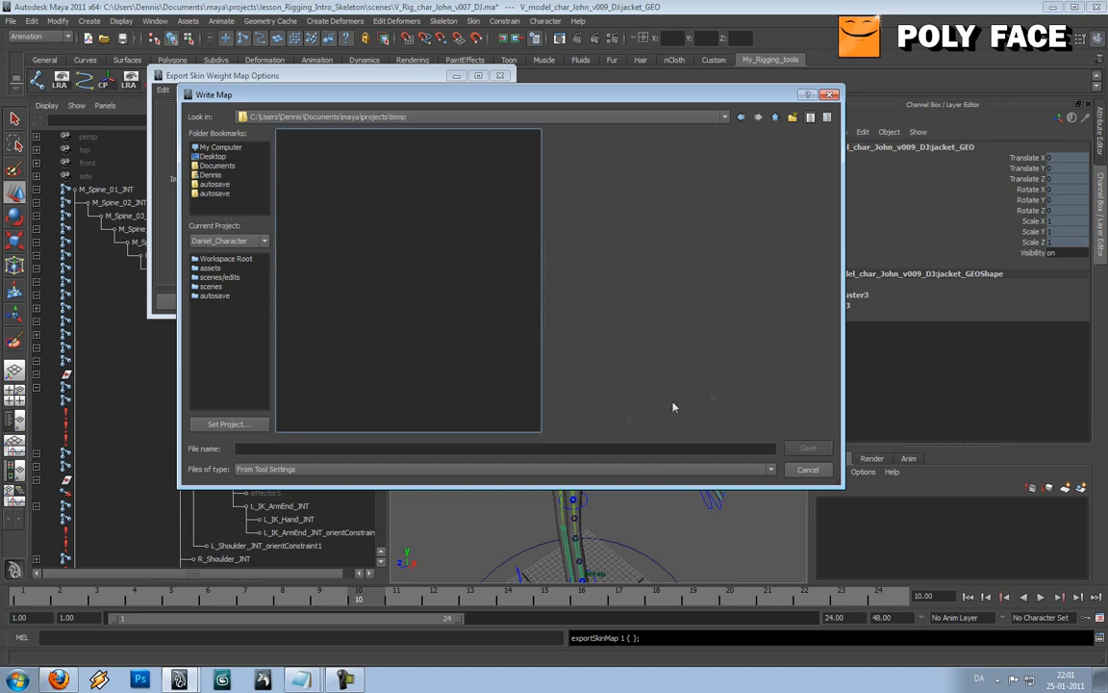
left_click(619, 448)
left_click(608, 472)
left_click(608, 472)
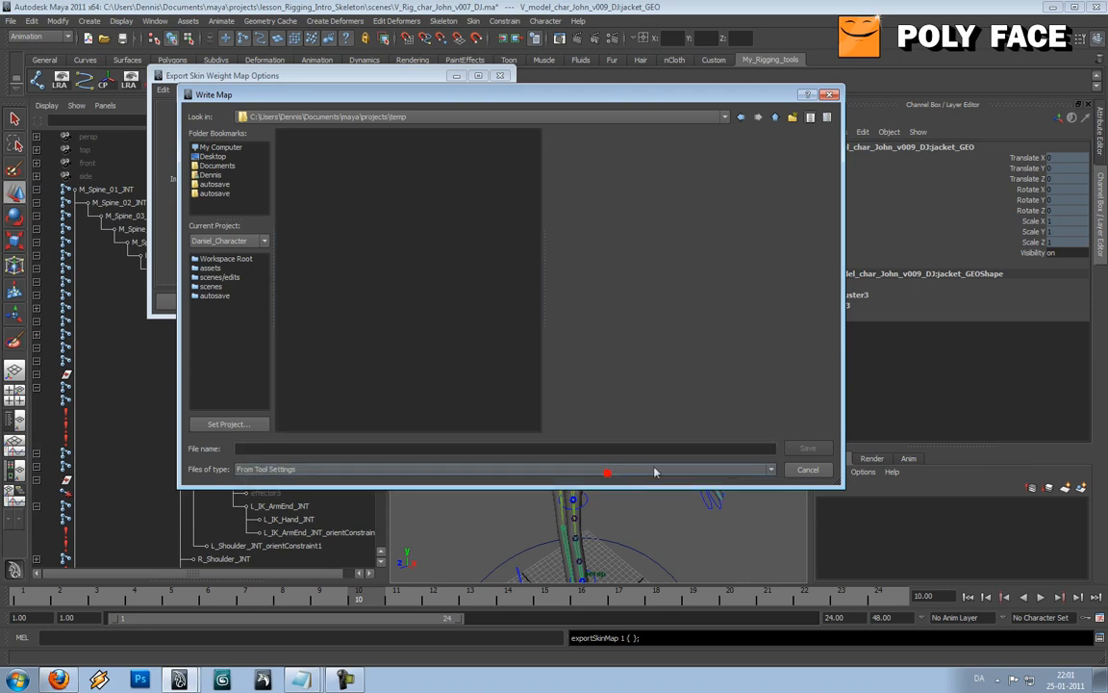
left_click(807, 469)
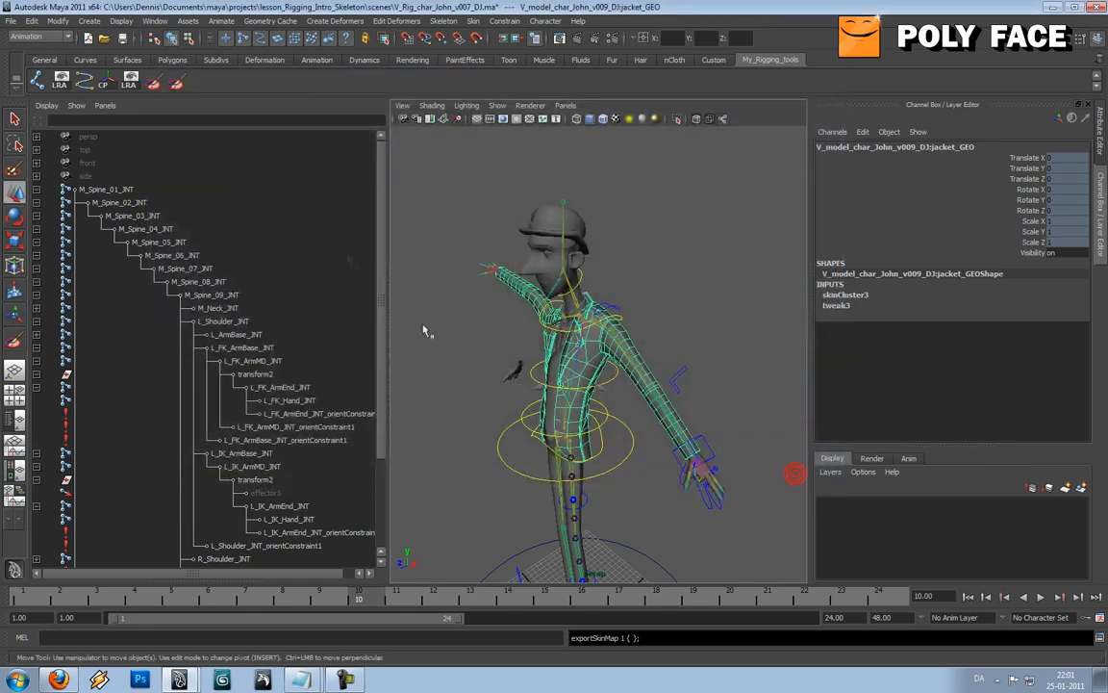
Step: Export the jacket's skin weight maps as john_map into the projects\temp folder and accept writing them to disk
left_click(396, 20)
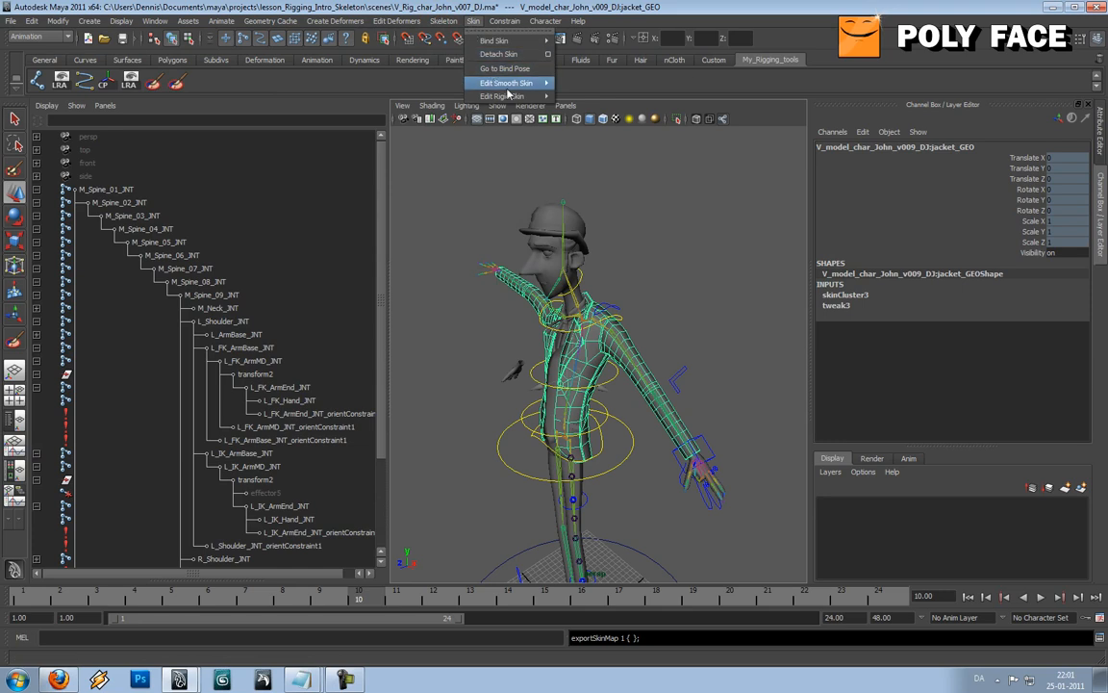
mouse_move(507, 92)
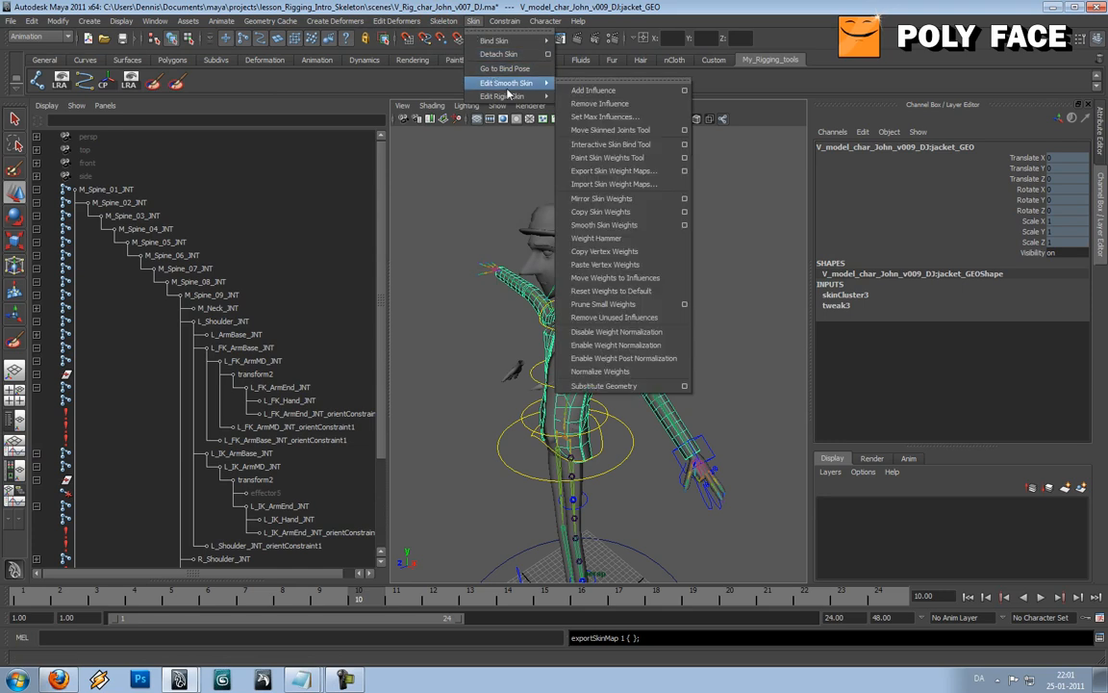
left_click(587, 170)
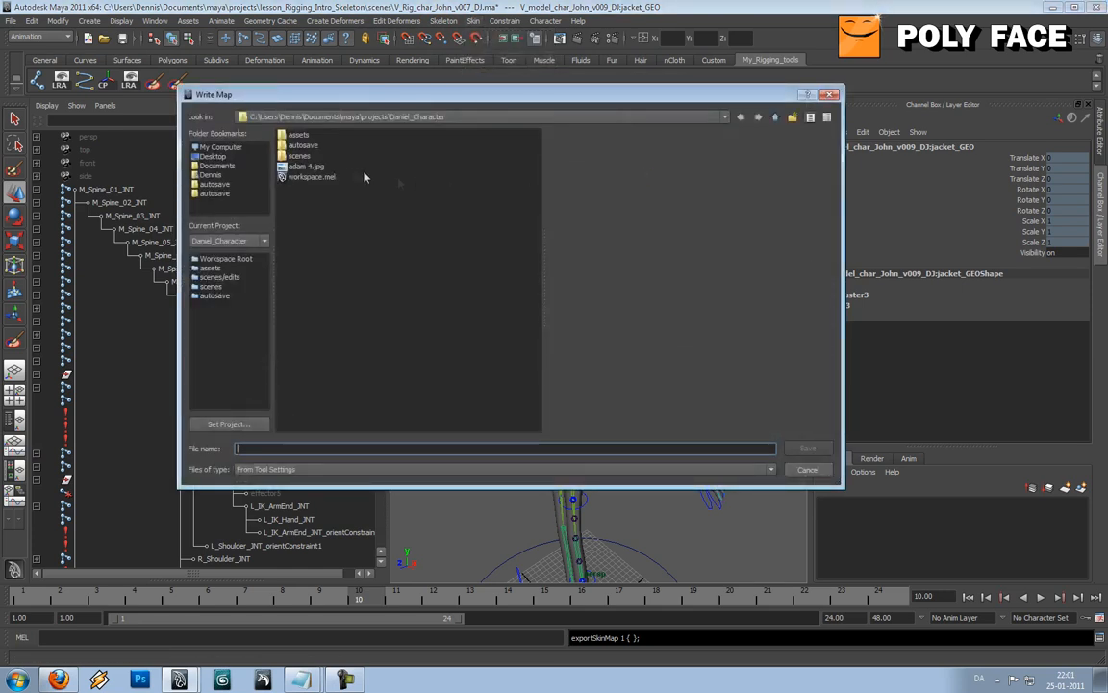
left_click(381, 117)
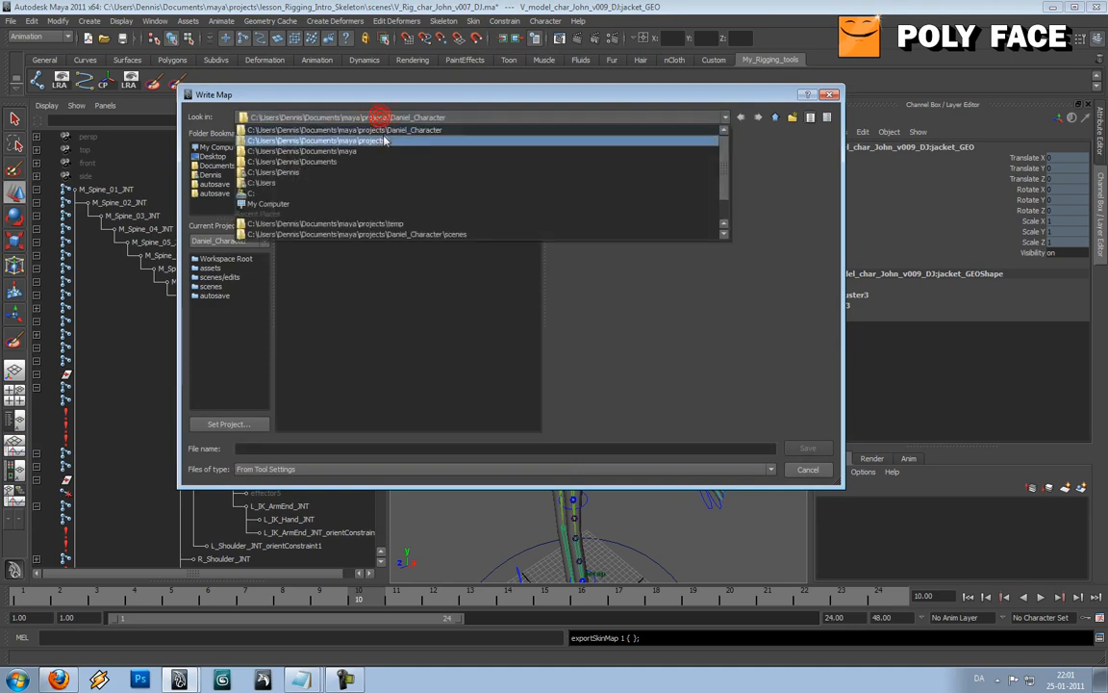
left_click(384, 136)
double_click(299, 252)
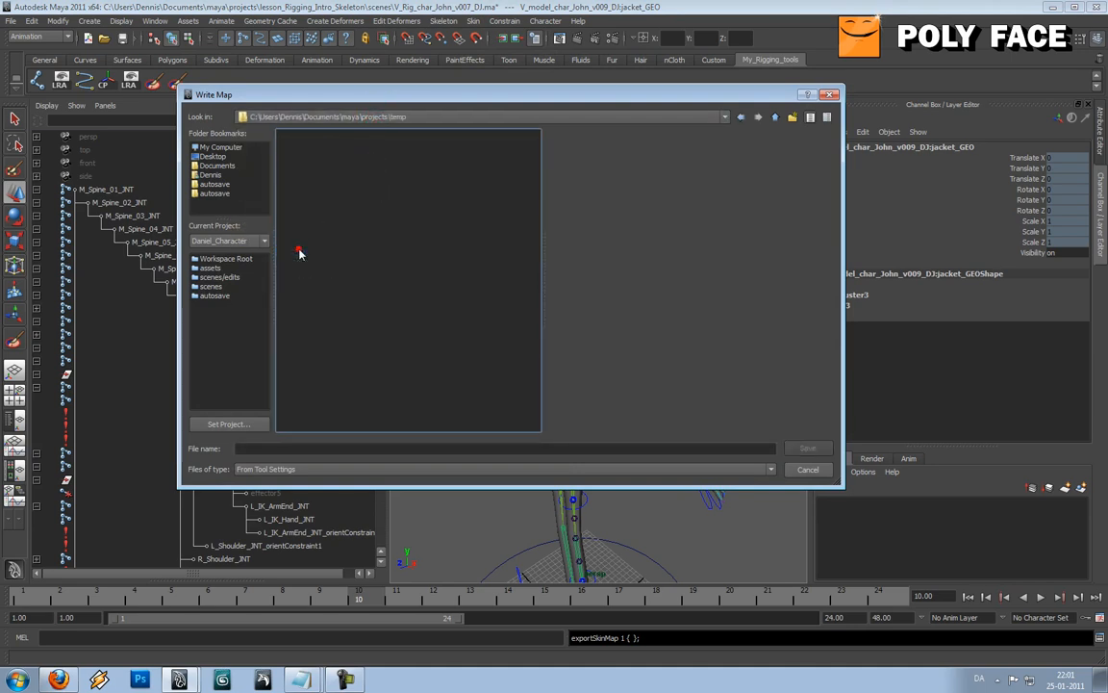
left_click(331, 449)
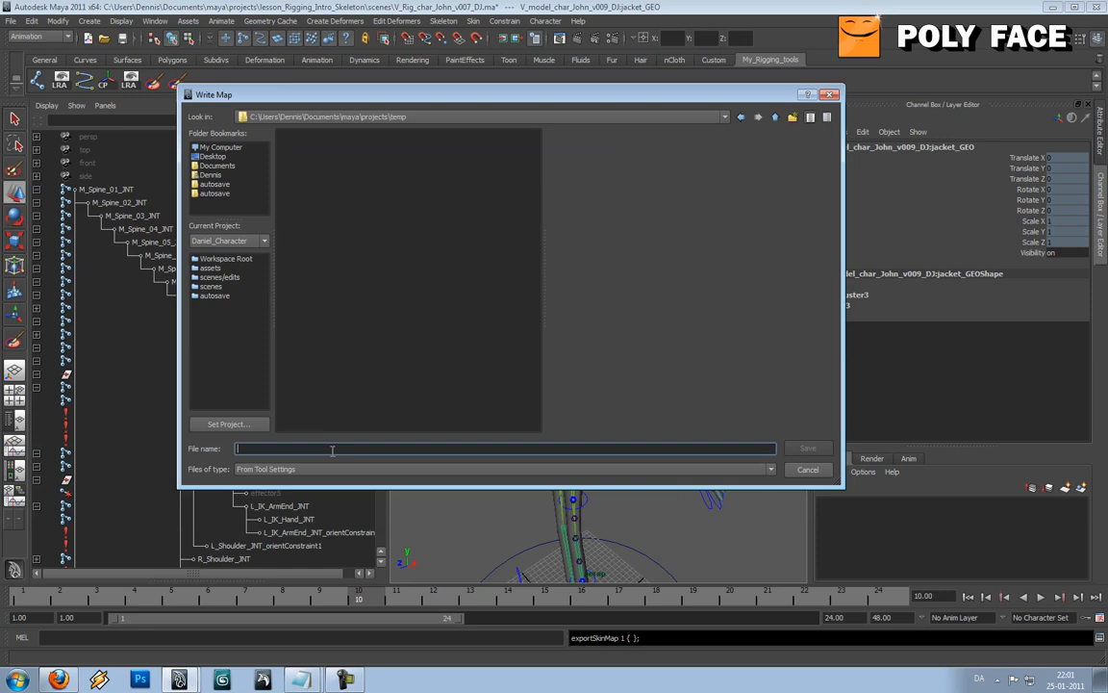
type("john_map")
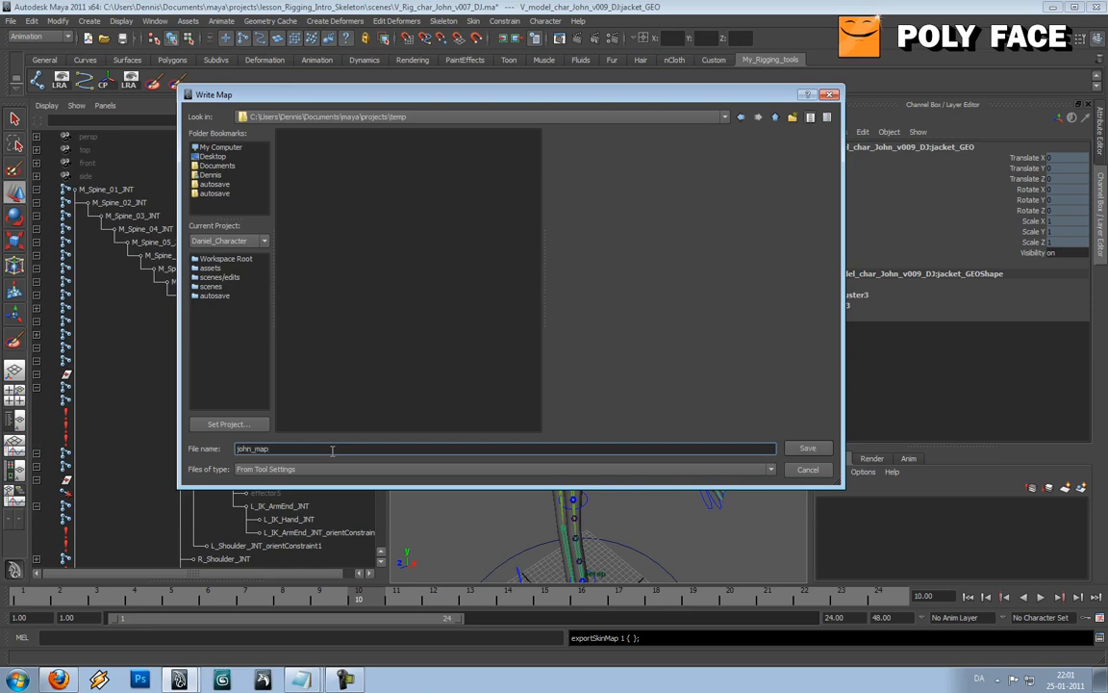
key("Return")
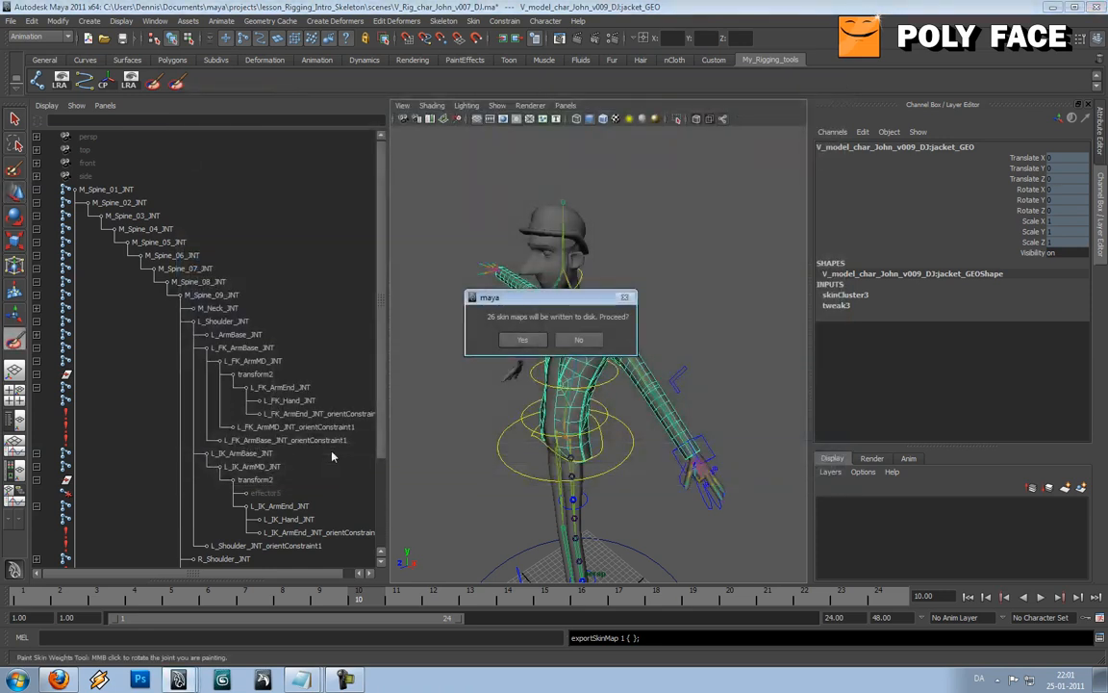
left_click(519, 338)
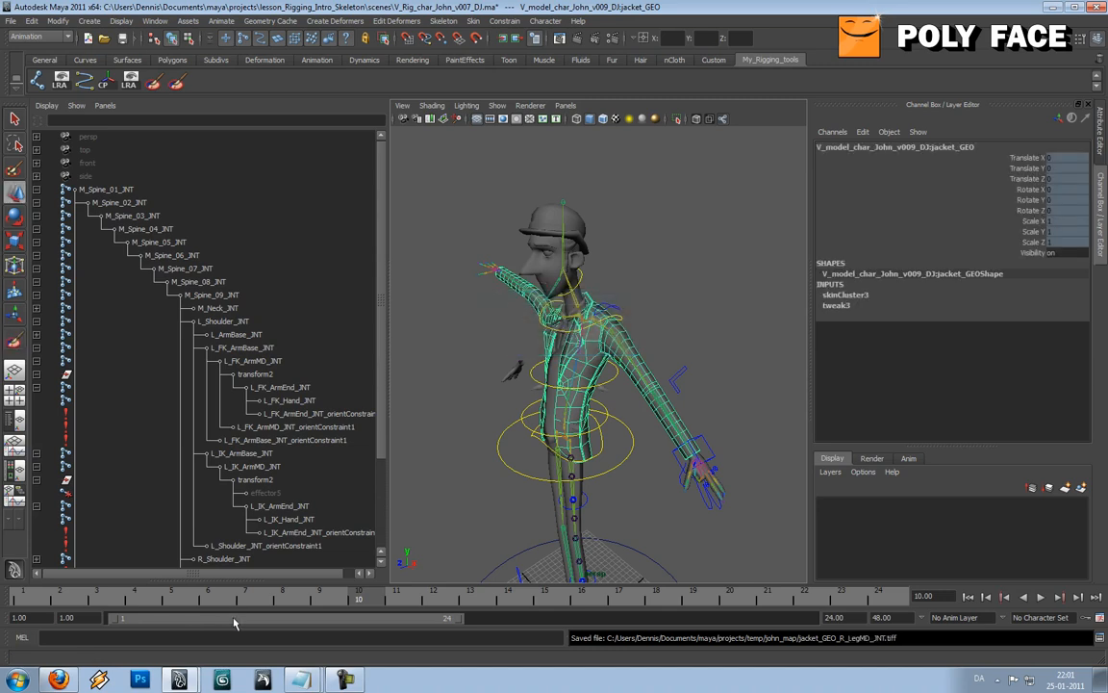
Step: Return the timeline to frame 1 and reselect the jacket
left_click(446, 353)
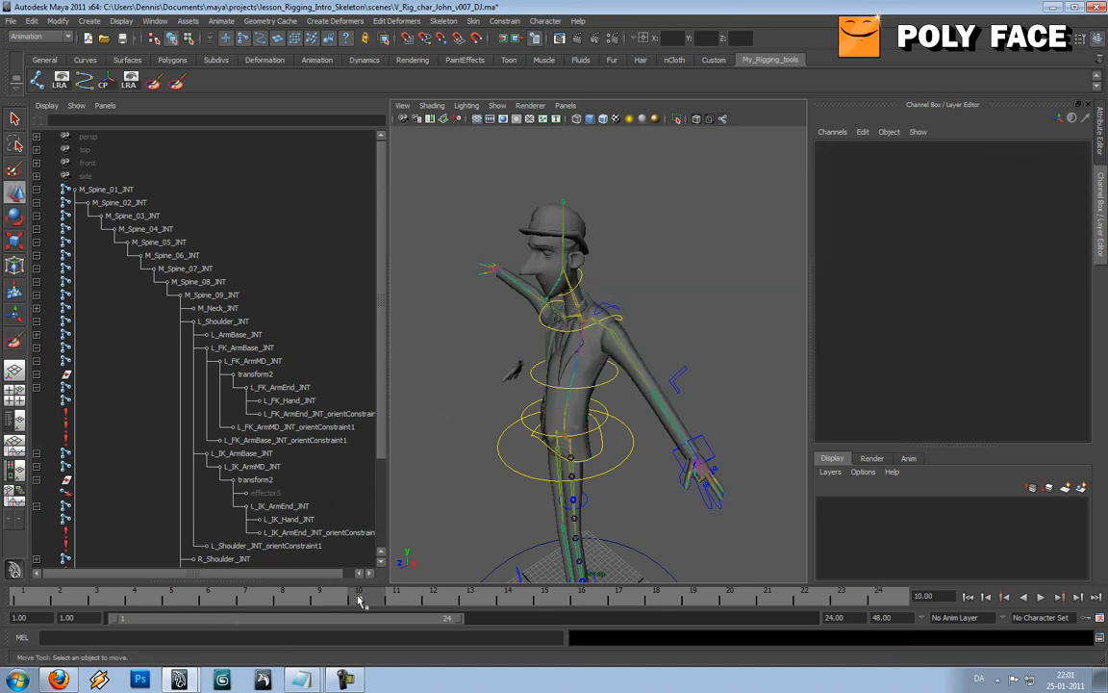
key("alt+v")
key("alt+v")
left_click(528, 331)
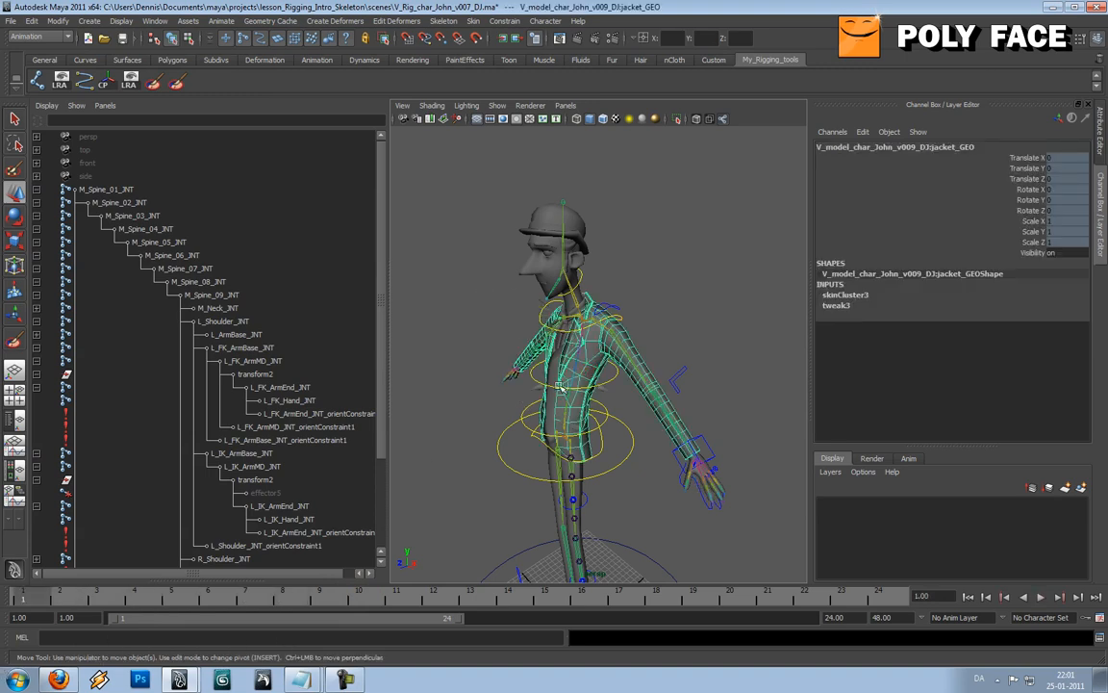
Step: Examine the jacket's chest and both sleeves from the front and side in the rest pose
left_click_drag(562, 387, 601, 373, "alt")
scroll(598, 371, "up", 3)
left_click_drag(602, 431, 608, 457, "alt")
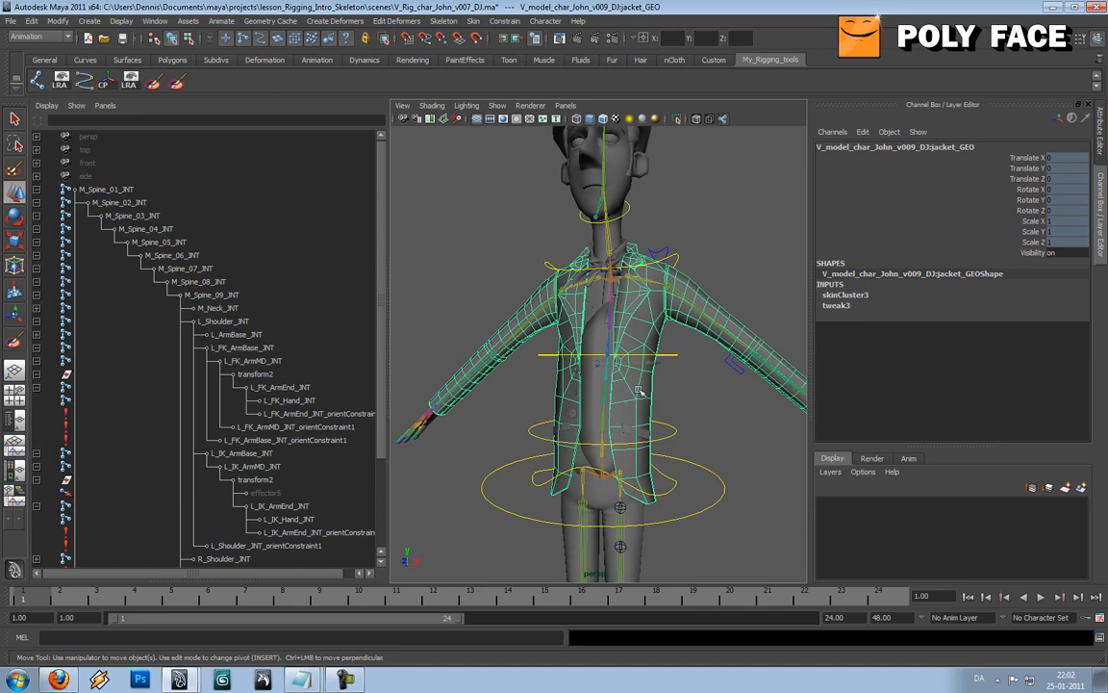
left_click_drag(641, 390, 624, 386, "alt")
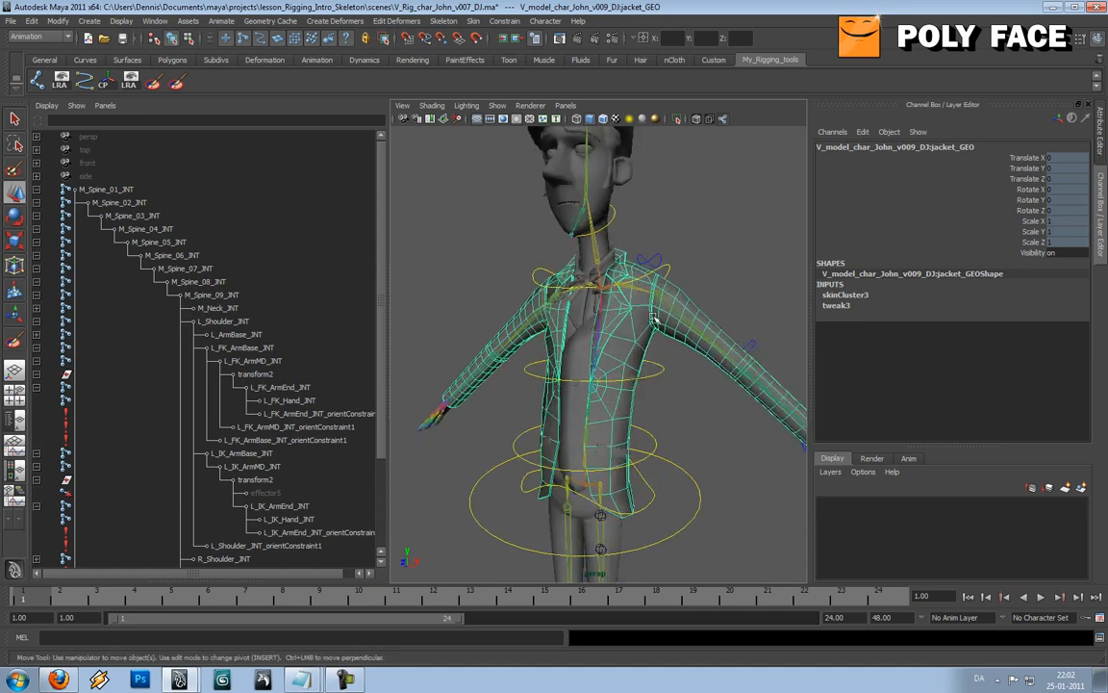
scroll(635, 313, "down", 4)
left_click_drag(635, 316, 596, 350, "alt")
scroll(609, 324, "up", 3)
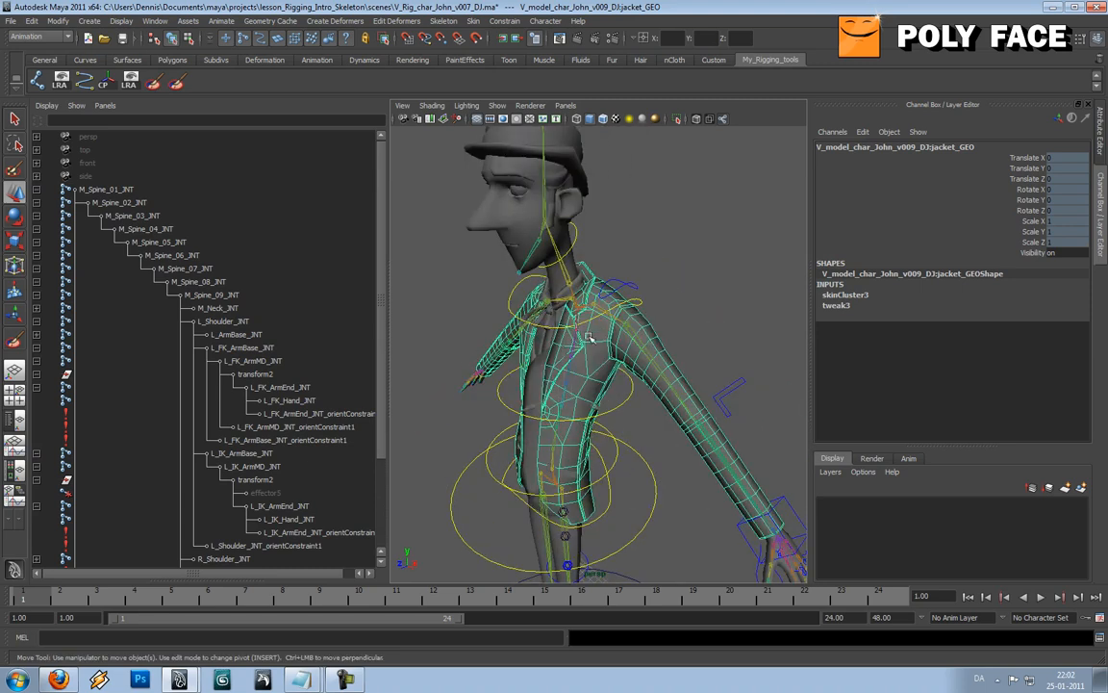
middle_click_drag(596, 350, 599, 307, "alt")
scroll(599, 307, "down", 4)
left_click_drag(598, 307, 628, 299, "alt")
scroll(628, 299, "up", 4)
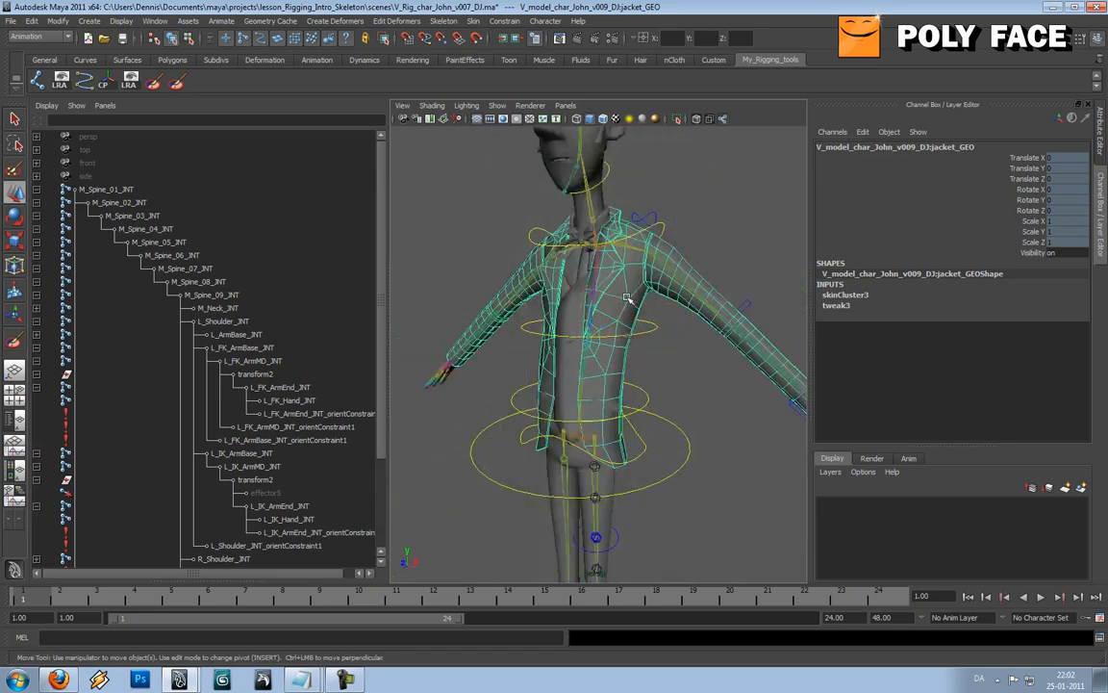
Step: Start importing skin weight maps and look through the per-joint TIFF maps in the john_map folder
left_click(474, 21)
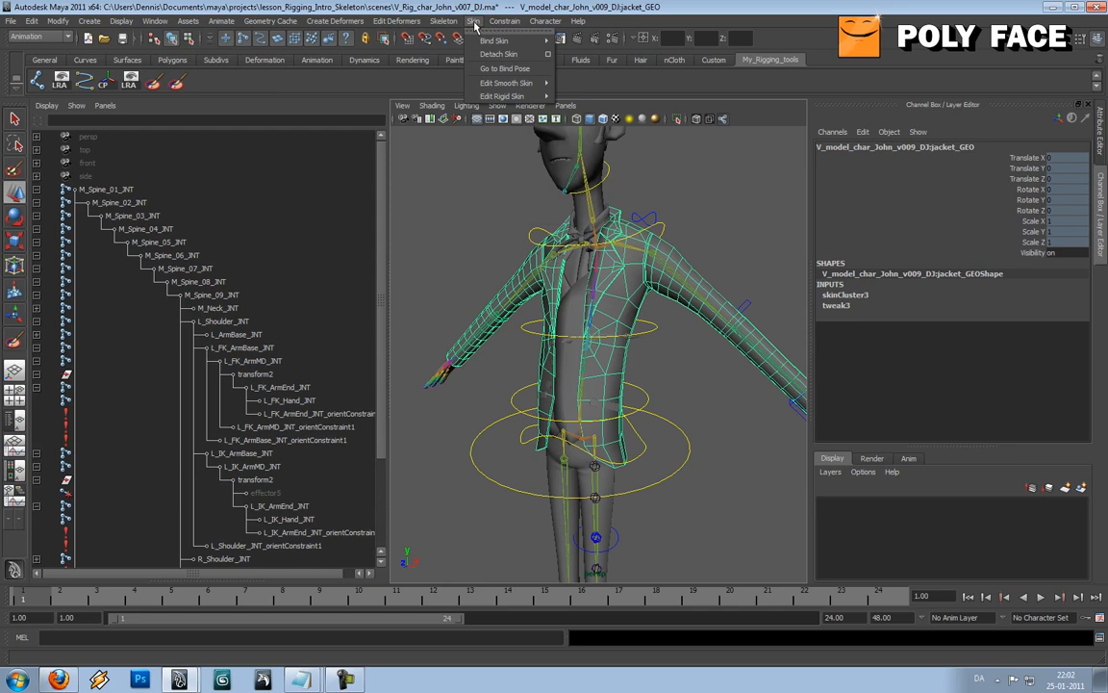
mouse_move(510, 85)
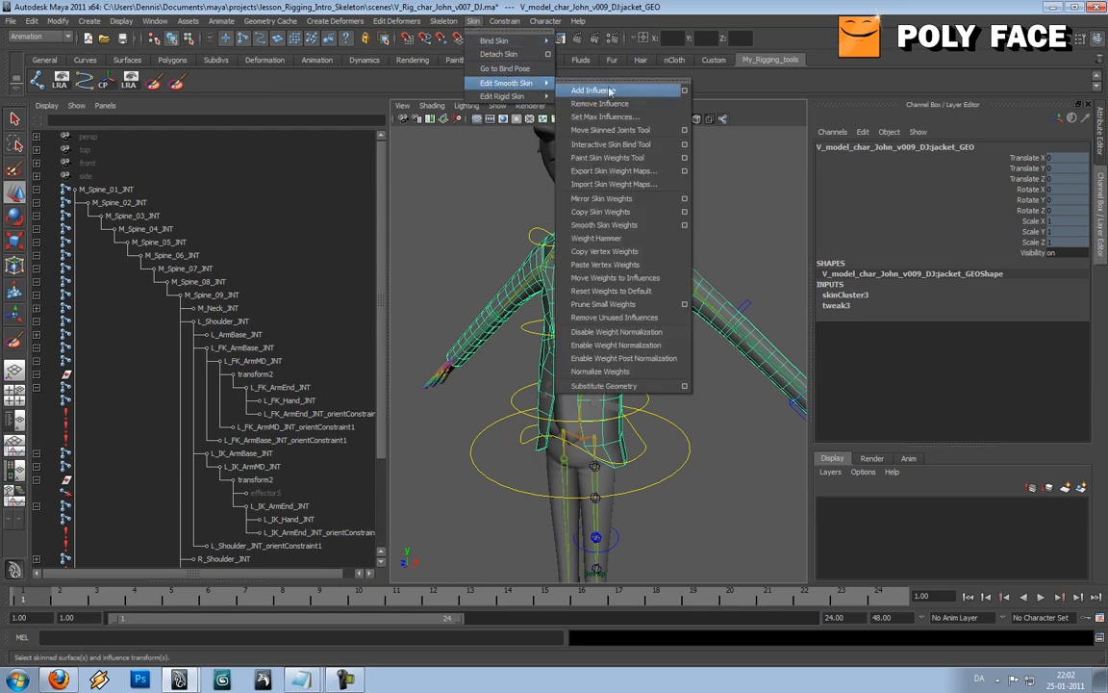
left_click(636, 184)
double_click(292, 134)
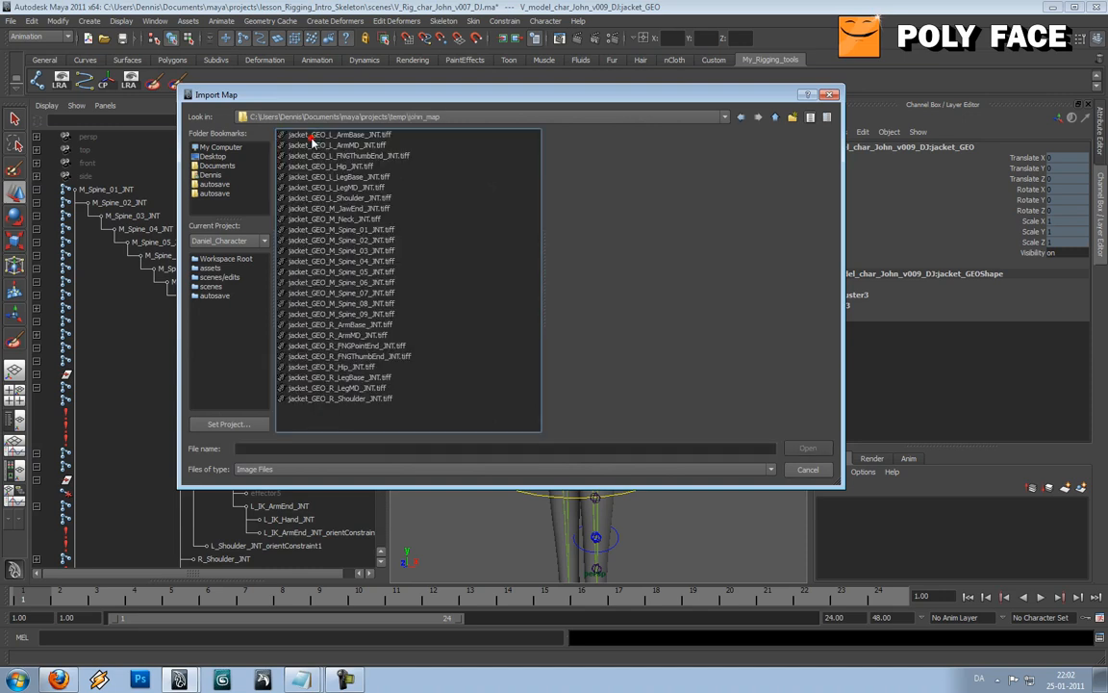
left_click(339, 135)
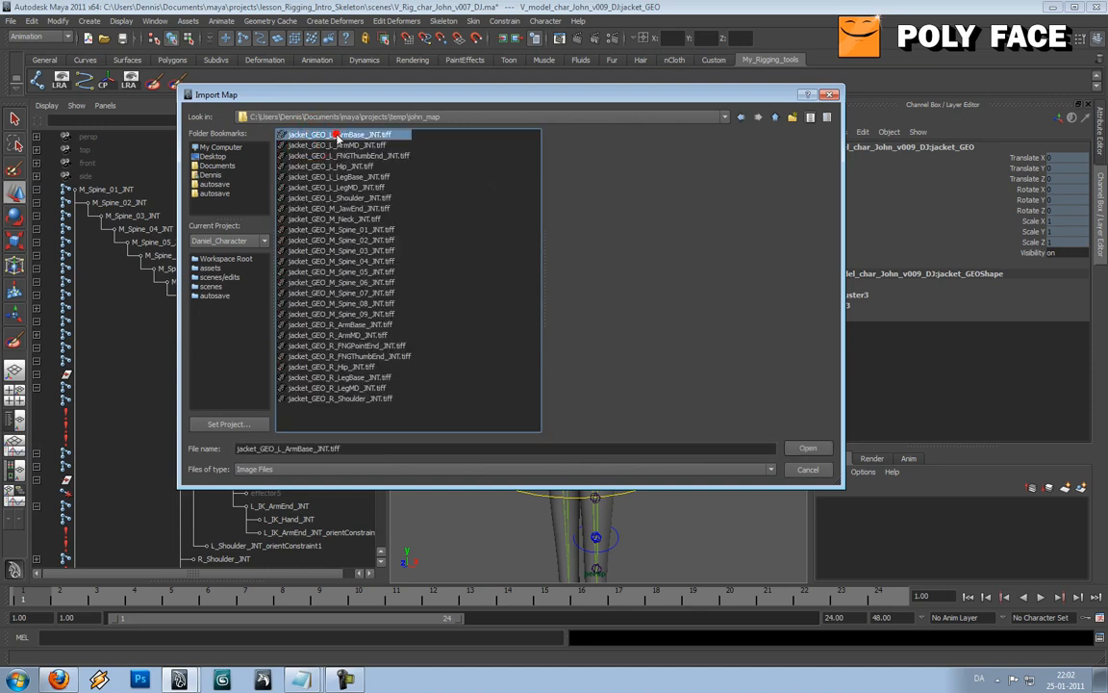
left_click(362, 186)
left_click(354, 231)
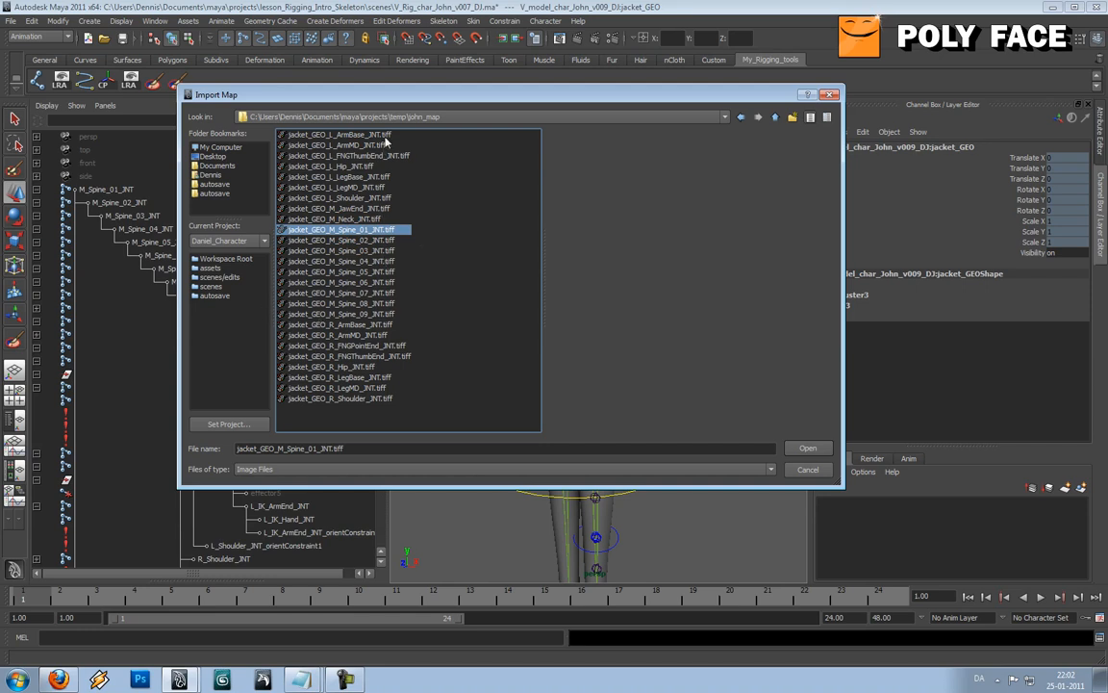
left_click(348, 135)
left_click(347, 145)
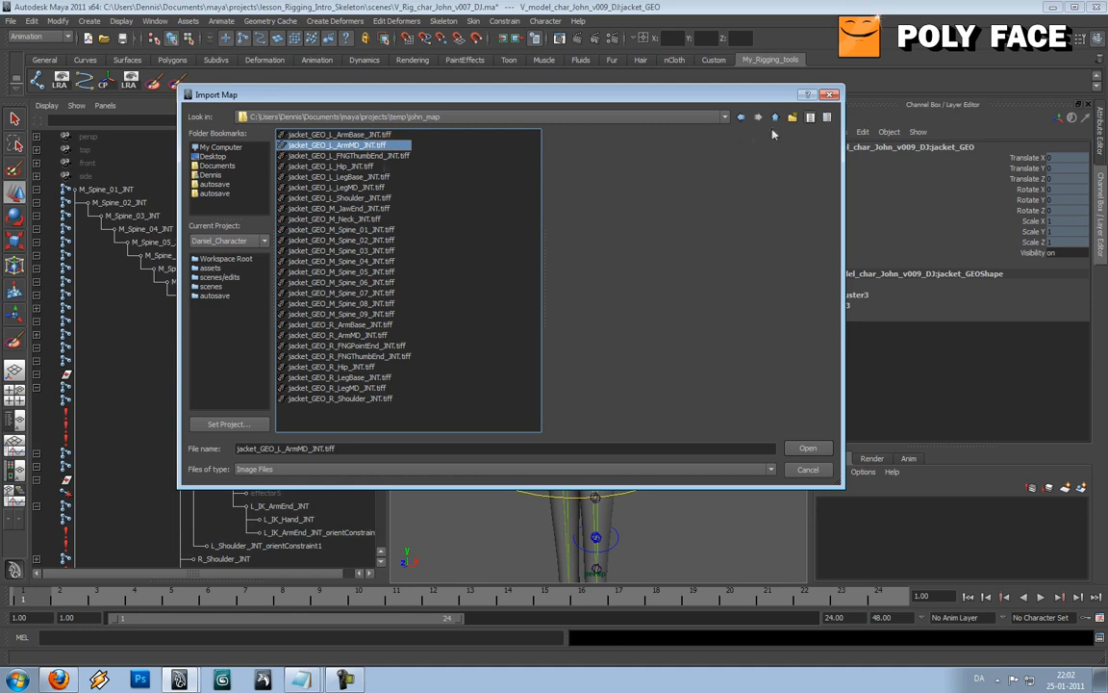
Step: Show all file types and import john_map.weightMap from the temp folder onto the jacket
left_click(324, 469)
left_click(297, 486)
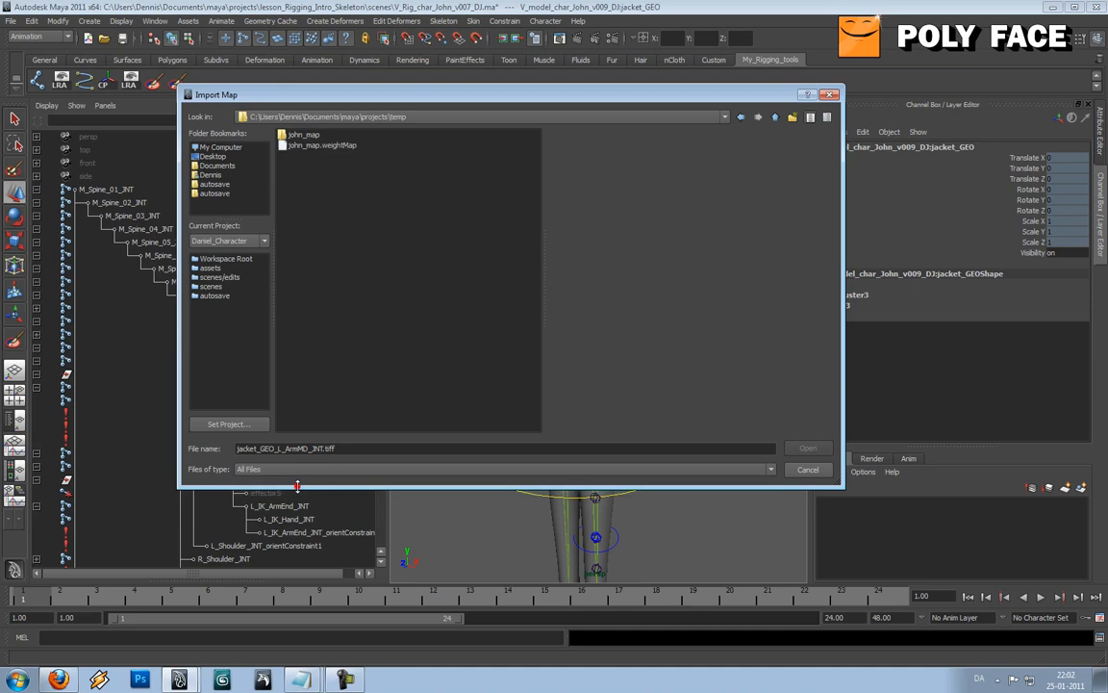
left_click(339, 145)
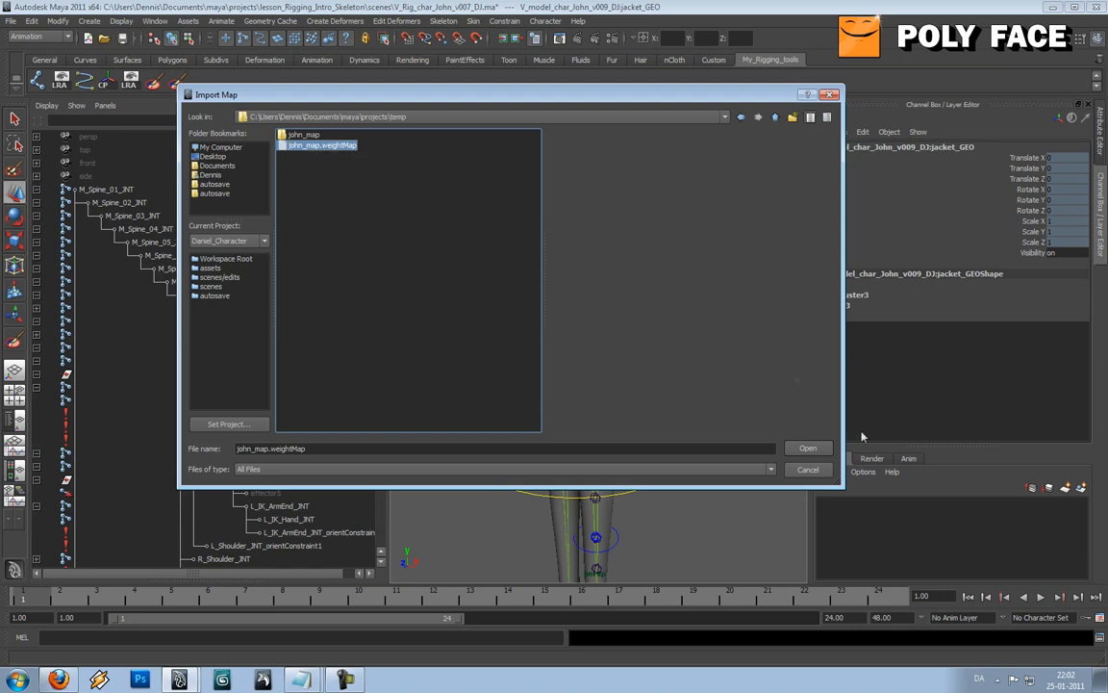
left_click(808, 448)
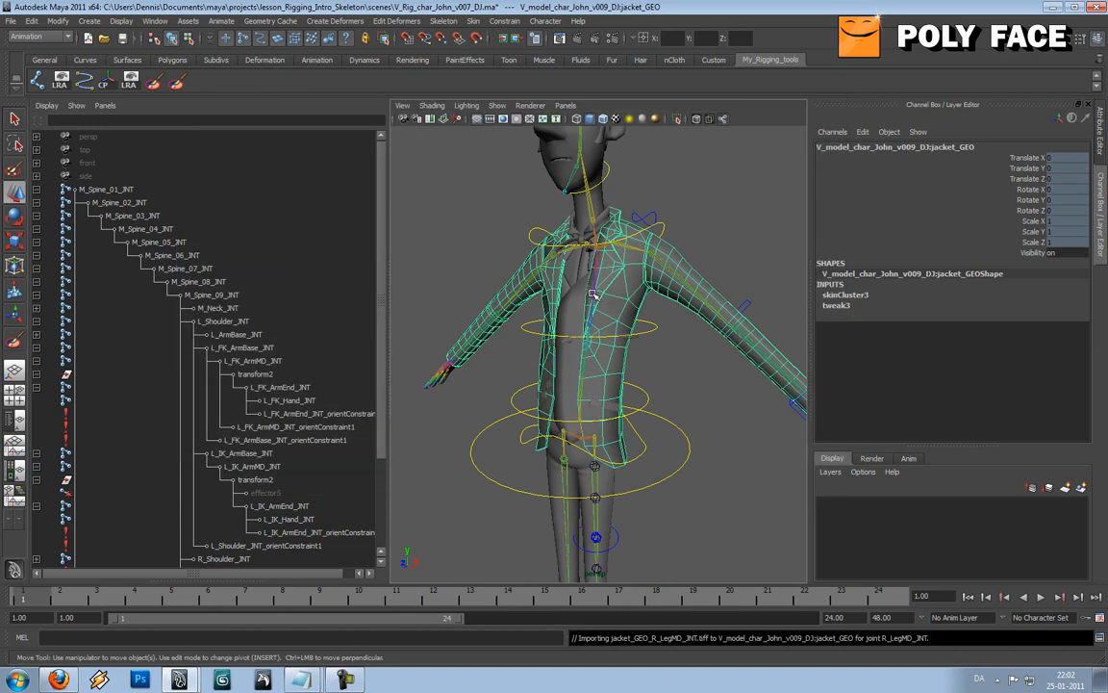
Step: Deselect the jacket and scrub the timeline to frame 10 to check the sleeve deformation with the arm raised
left_click_drag(512, 304, 549, 342, "alt")
scroll(649, 345, "down", 5)
left_click(478, 365)
left_click_drag(426, 344, 537, 356, "alt")
scroll(607, 325, "up", 5)
scroll(528, 333, "down", 4)
scroll(546, 344, "up", 4)
left_click_drag(27, 596, 358, 601)
mouse_move(534, 409)
left_mouse_down("alt")
mouse_move(519, 401)
mouse_move(531, 386)
left_mouse_up("alt")
Step: Select the protruding jacket vertex below the raised right arm's armpit and smooth its skin weights
left_click(578, 331)
scroll(571, 329, "up", 3)
left_click_drag(561, 328, 682, 314, "alt")
scroll(550, 316, "up", 6)
key("w")
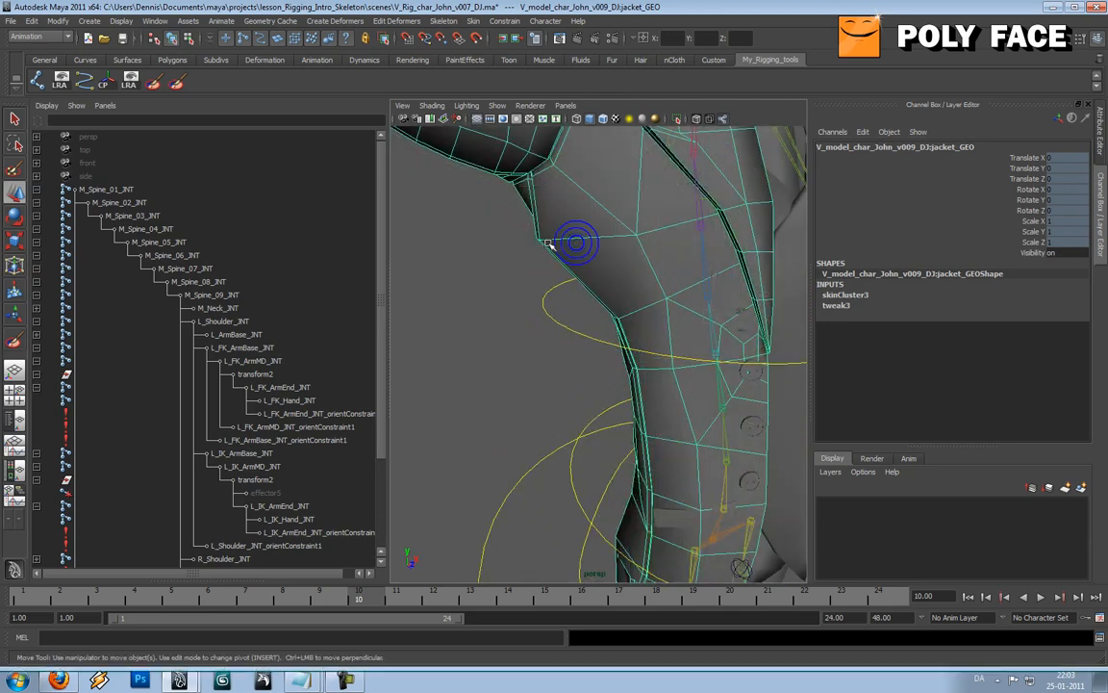
right_click_drag(546, 239, 500, 238)
left_click_drag(493, 212, 490, 267)
scroll(545, 271, "down", 5)
left_click(497, 24)
mouse_move(481, 25)
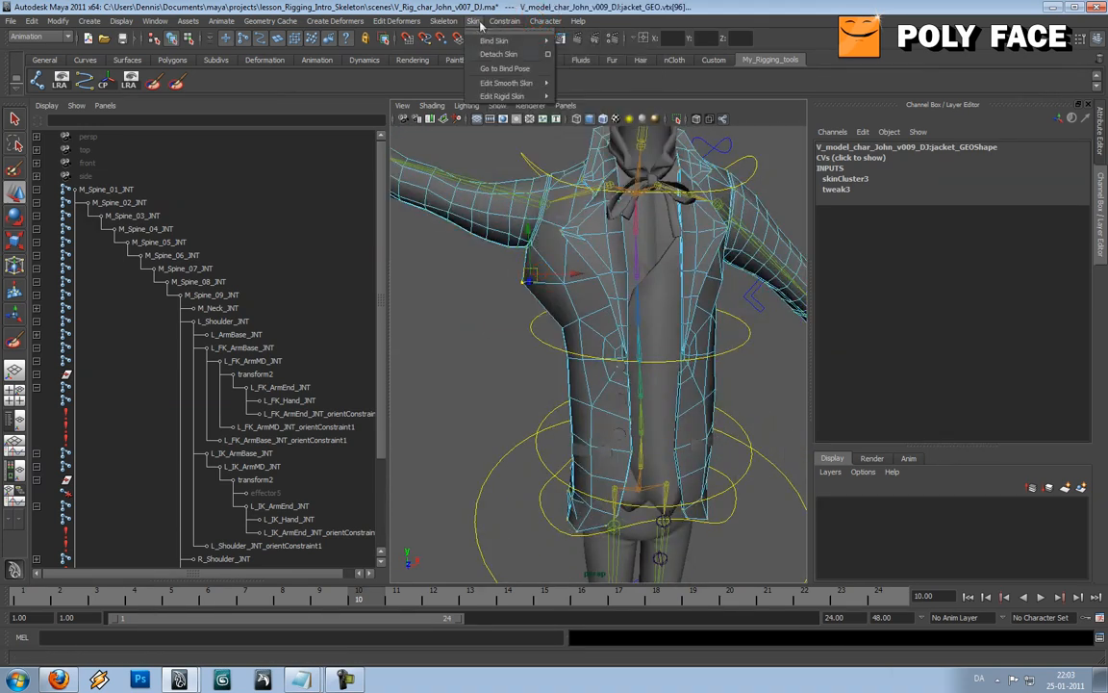
mouse_move(510, 85)
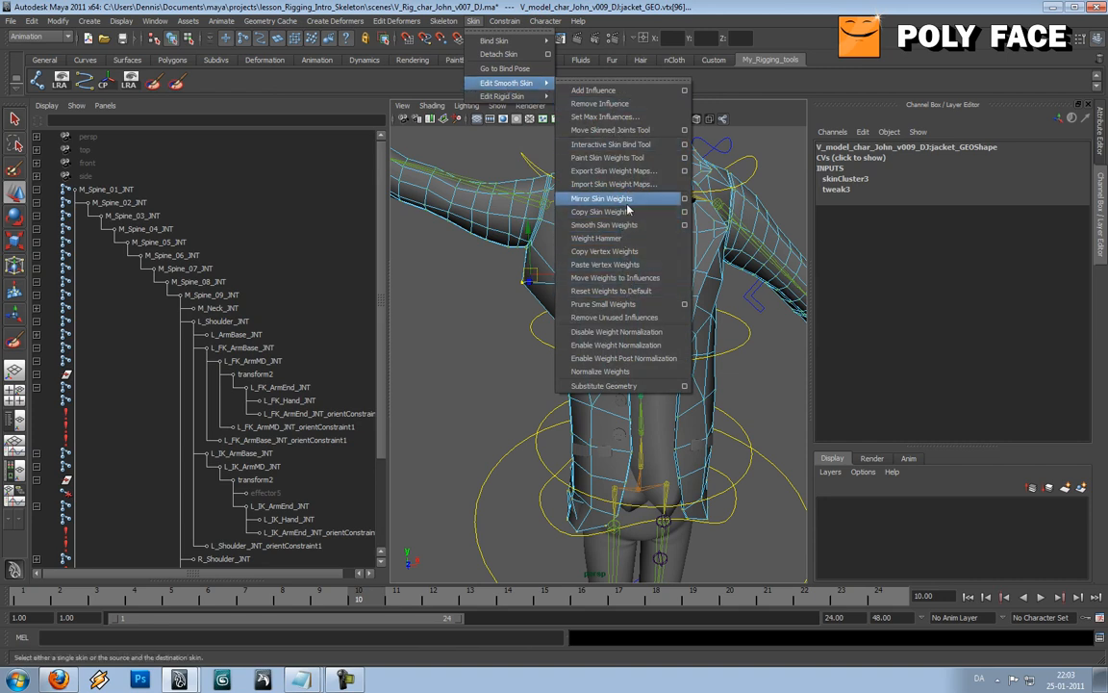
left_click(615, 224)
Step: Repeat the skin weight smoothing on the vertex below the armpit and check the jacket's chest and shoulders
left_click_drag(531, 267, 557, 260, "alt")
key("g")
left_click(500, 299)
left_click_drag(603, 306, 499, 294, "alt")
left_click(579, 276)
left_click_drag(631, 173, 613, 227, "alt")
middle_click_drag(613, 227, 592, 300, "alt")
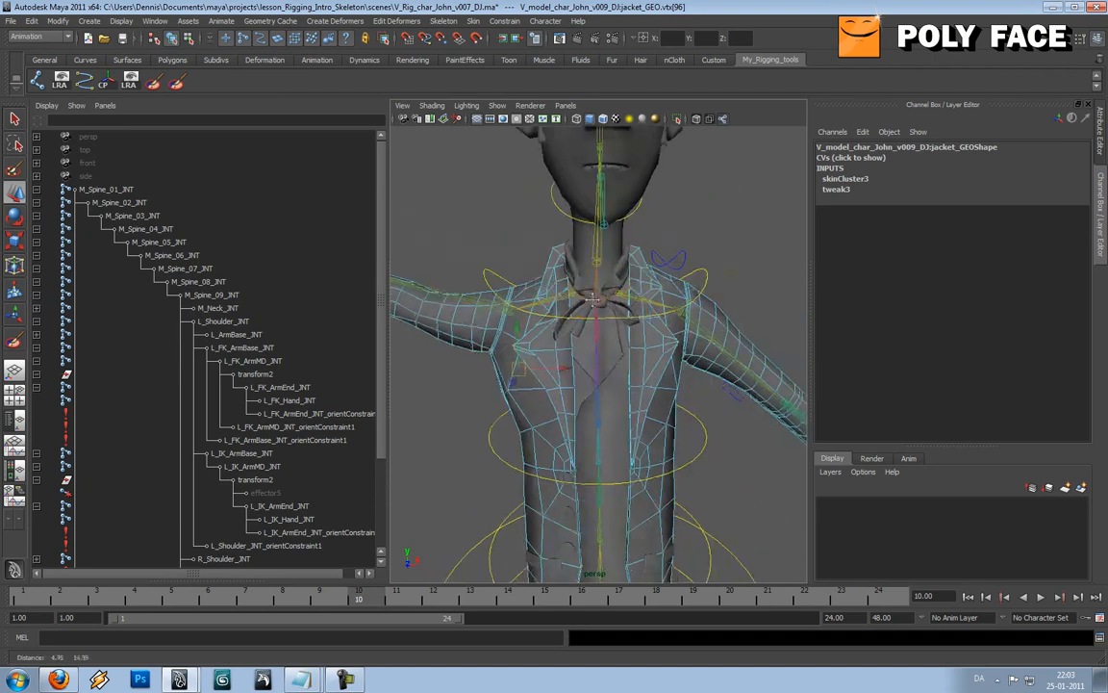
Step: Switch the jacket from vertex editing back to object selection mode
scroll(592, 302, "down", 5)
left_click_drag(593, 304, 534, 293, "alt")
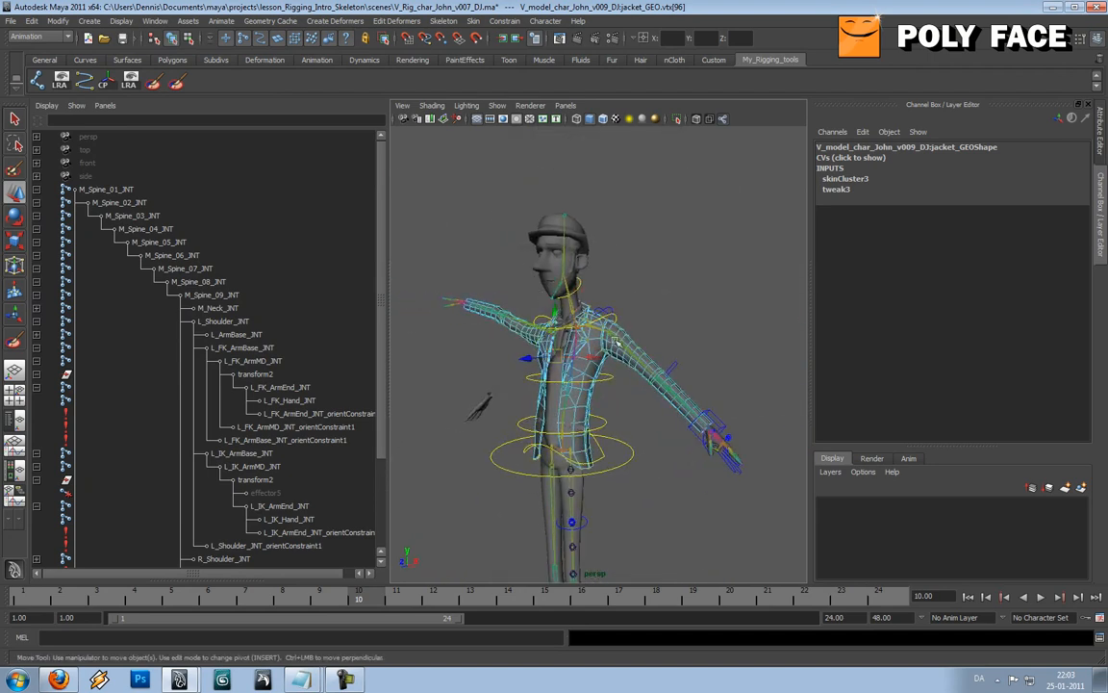
right_click_drag(612, 347, 629, 334)
middle_click_drag(683, 319, 683, 317, "alt")
left_click_drag(683, 317, 664, 275, "alt")
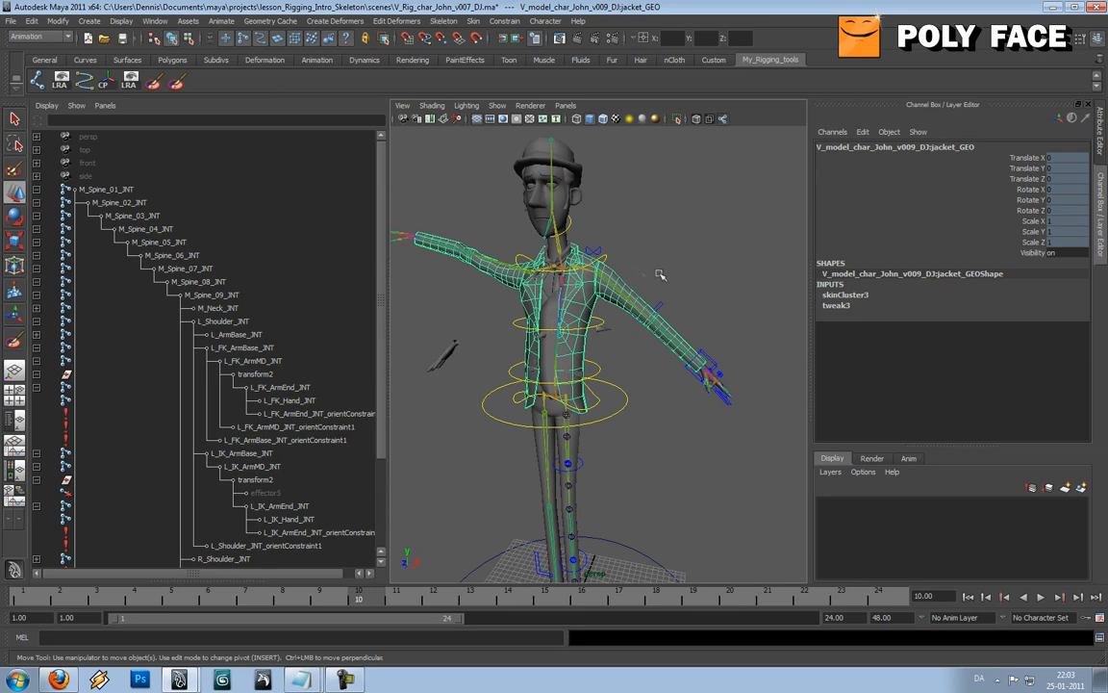
left_click_drag(571, 316, 556, 296, "alt")
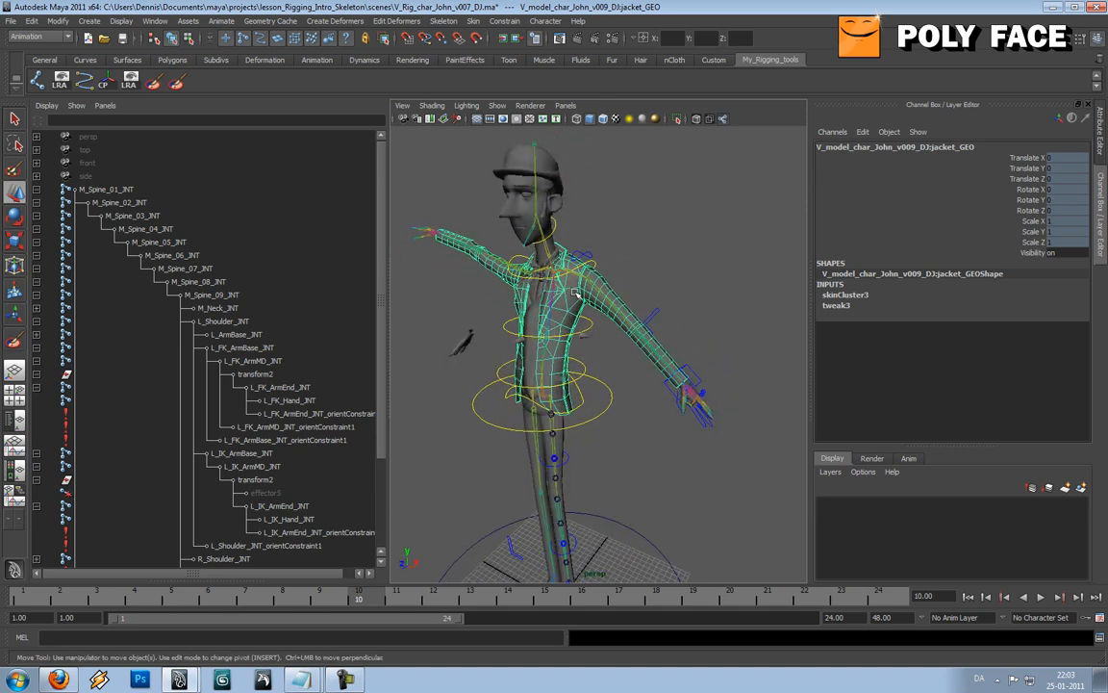
Step: Examine the jacket's deformation around the torso and shoulders from several angles, and select the head mesh
right_click_drag(577, 291, 632, 301, "alt")
left_click_drag(542, 351, 693, 333, "alt")
right_click_drag(693, 333, 663, 334, "alt")
left_click_drag(663, 334, 646, 372, "alt")
right_click_drag(645, 371, 636, 373, "alt")
left_click_drag(636, 373, 561, 317, "alt")
right_click_drag(561, 318, 567, 221, "alt")
middle_click_drag(568, 222, 630, 356, "alt")
left_click(550, 281)
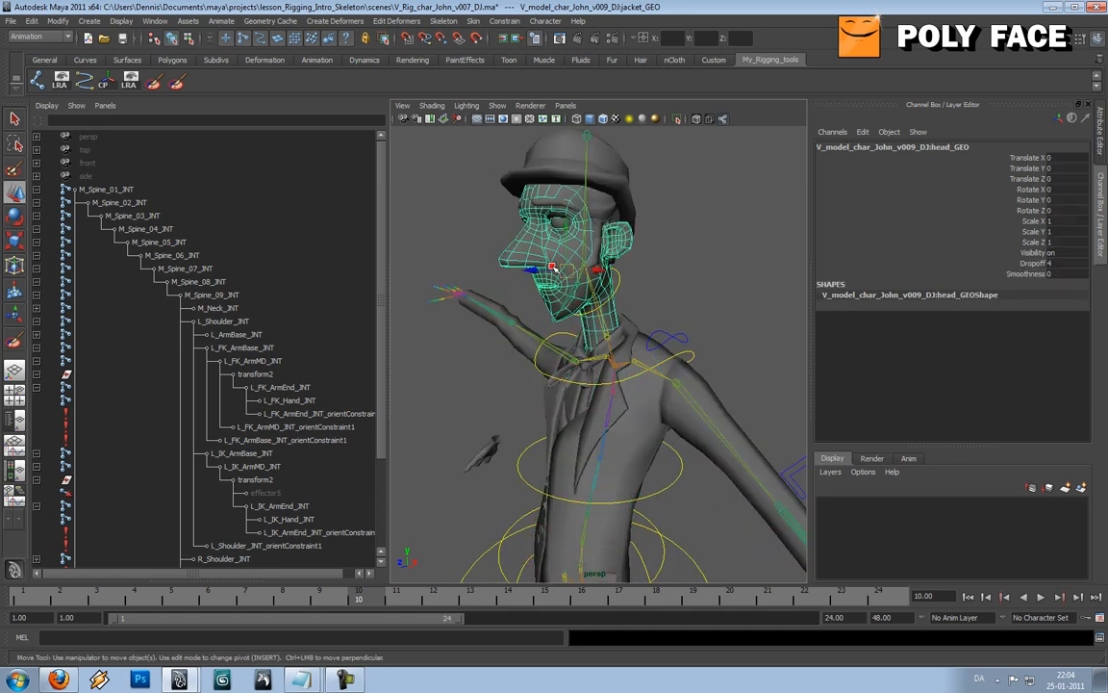
left_click_drag(583, 309, 608, 331, "alt")
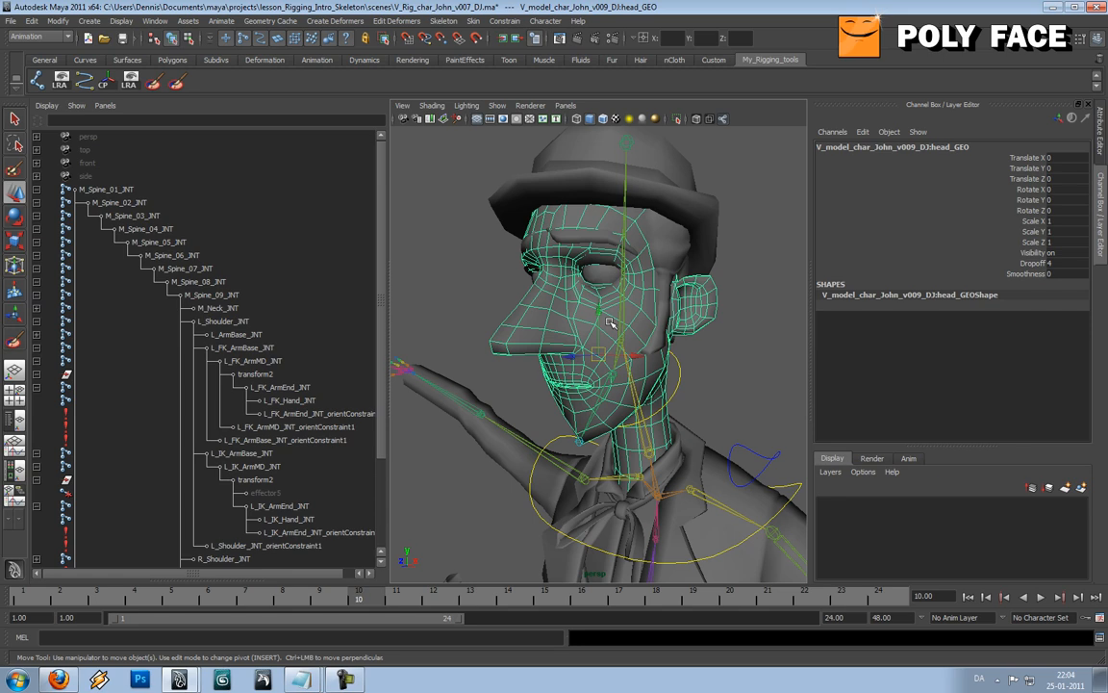
Step: Try rotating the jaw joint about -35 degrees around Z, undo the rotation and deselect the joint
left_click(606, 378)
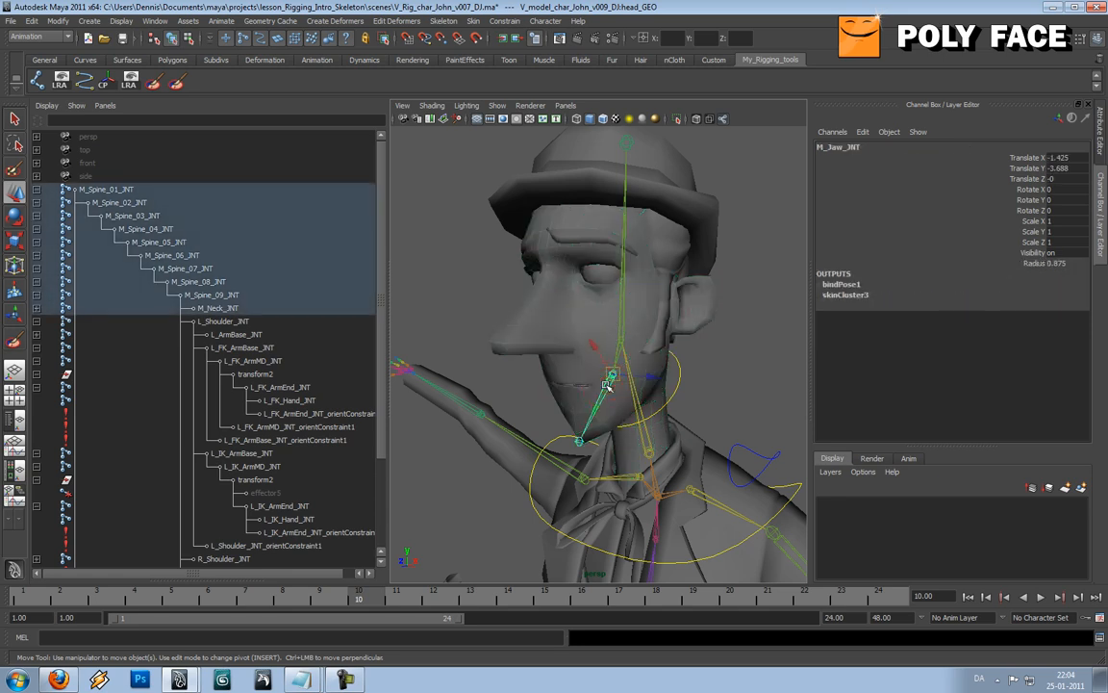
key("e")
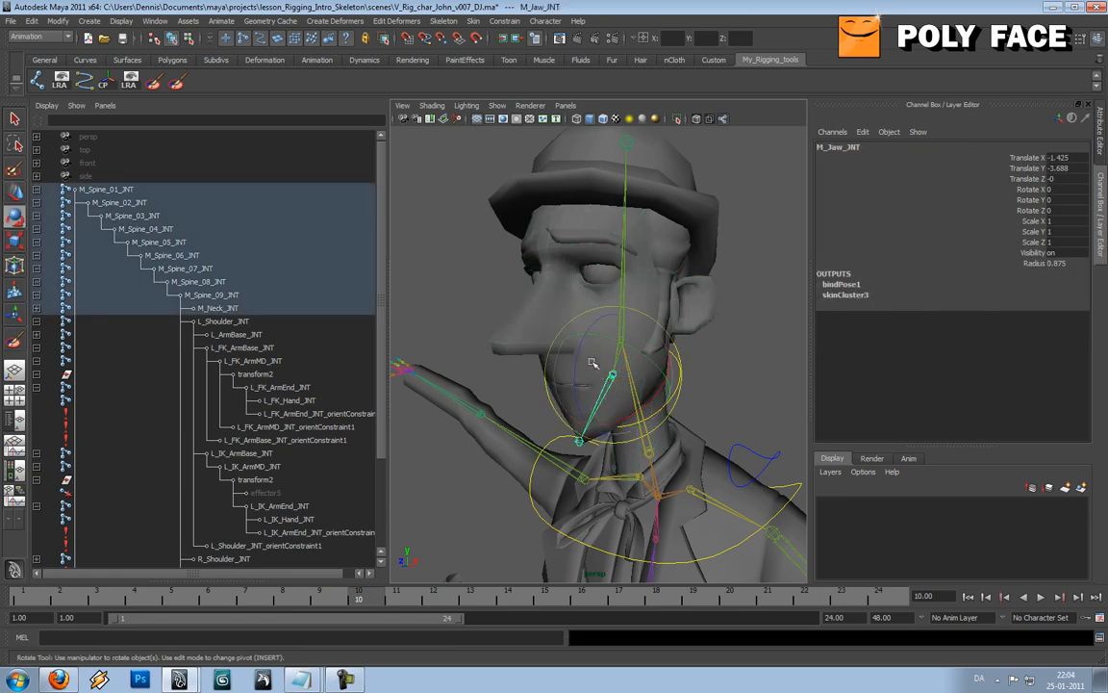
left_click_drag(577, 353, 582, 380)
key("ctrl+z")
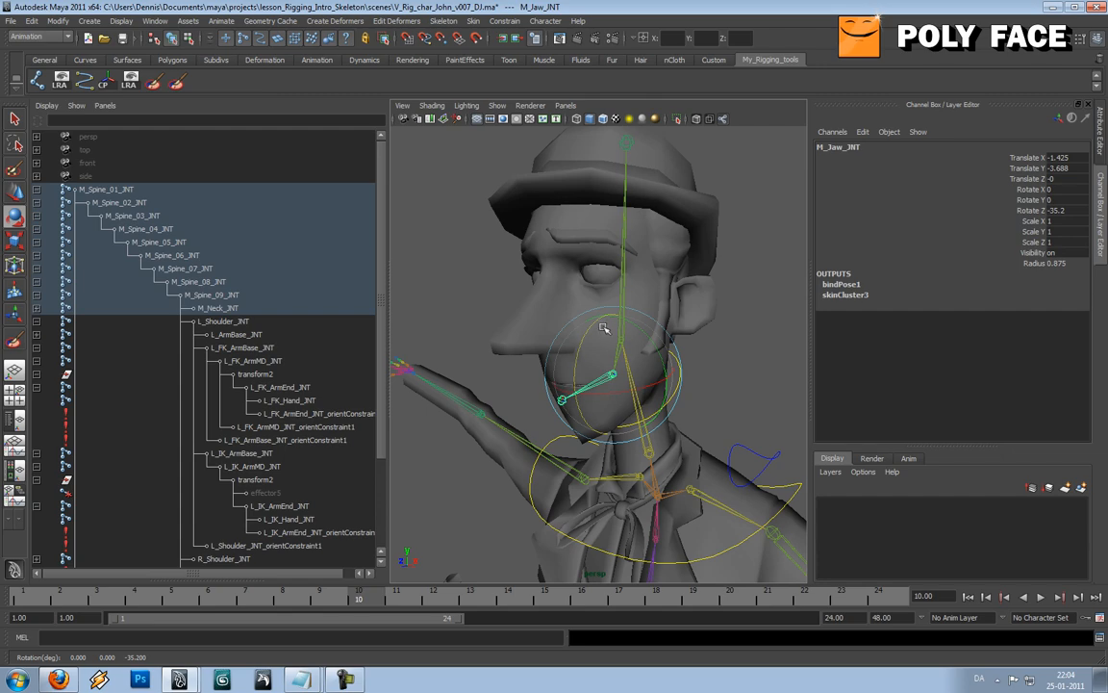
left_click(483, 272)
scroll(489, 279, "down", 3)
left_click_drag(489, 280, 550, 272, "alt")
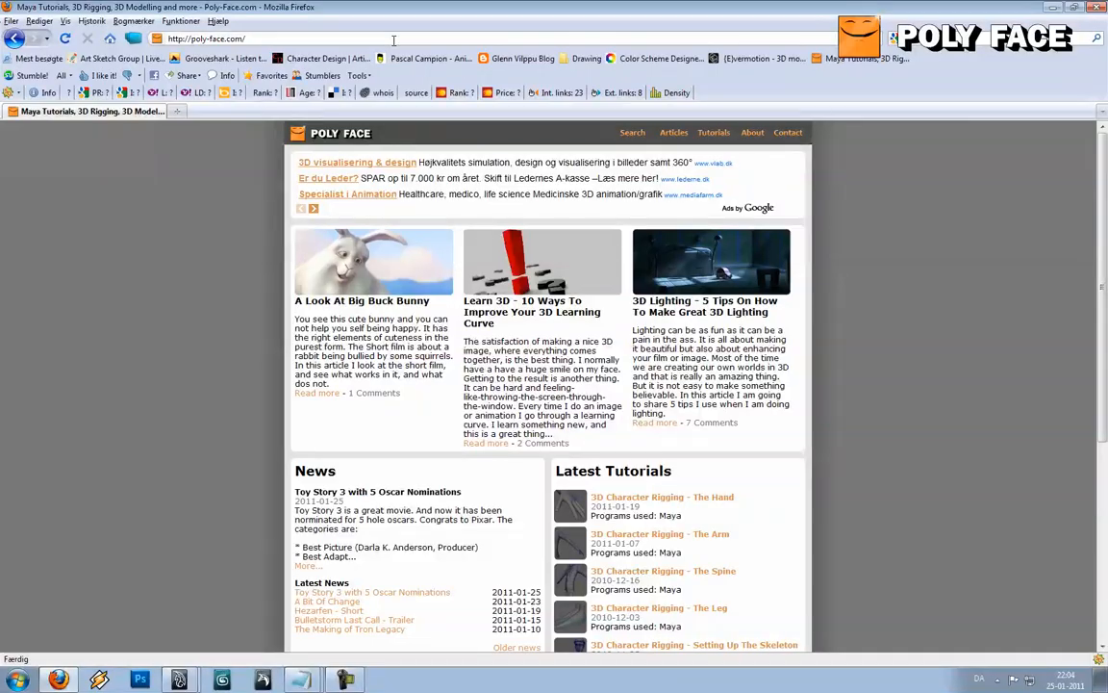
Step: Switch to Firefox, look through the Poly-Face.com home page and open its 3D Rigging tutorial list
scroll(887, 210, "down", 6)
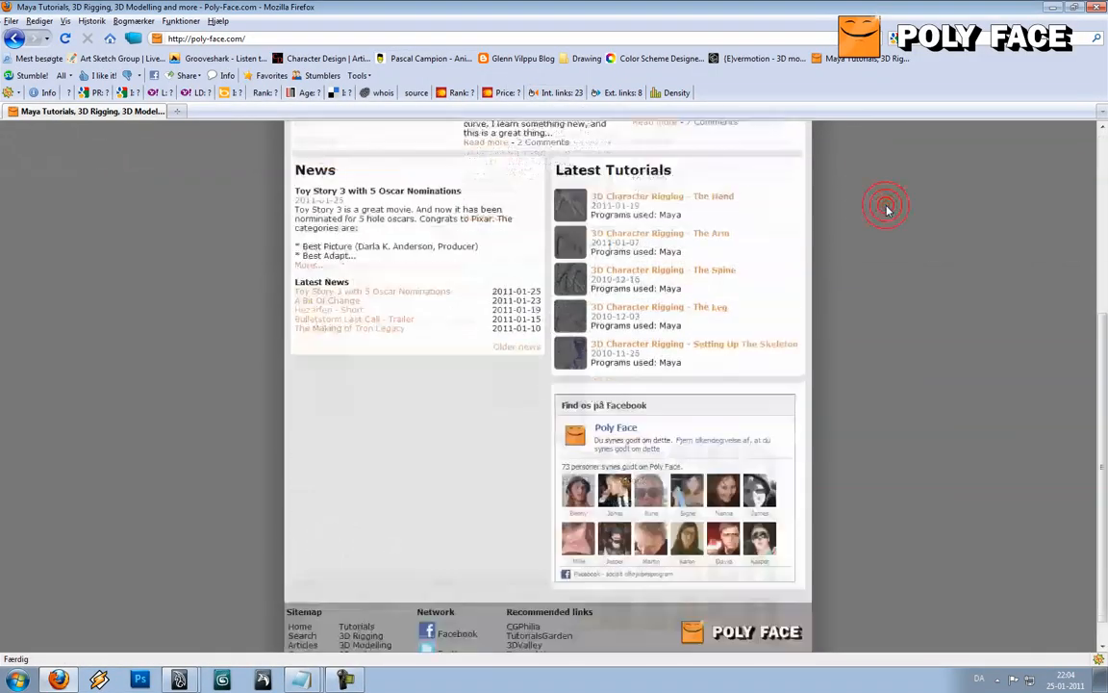
scroll(887, 210, "up", 5)
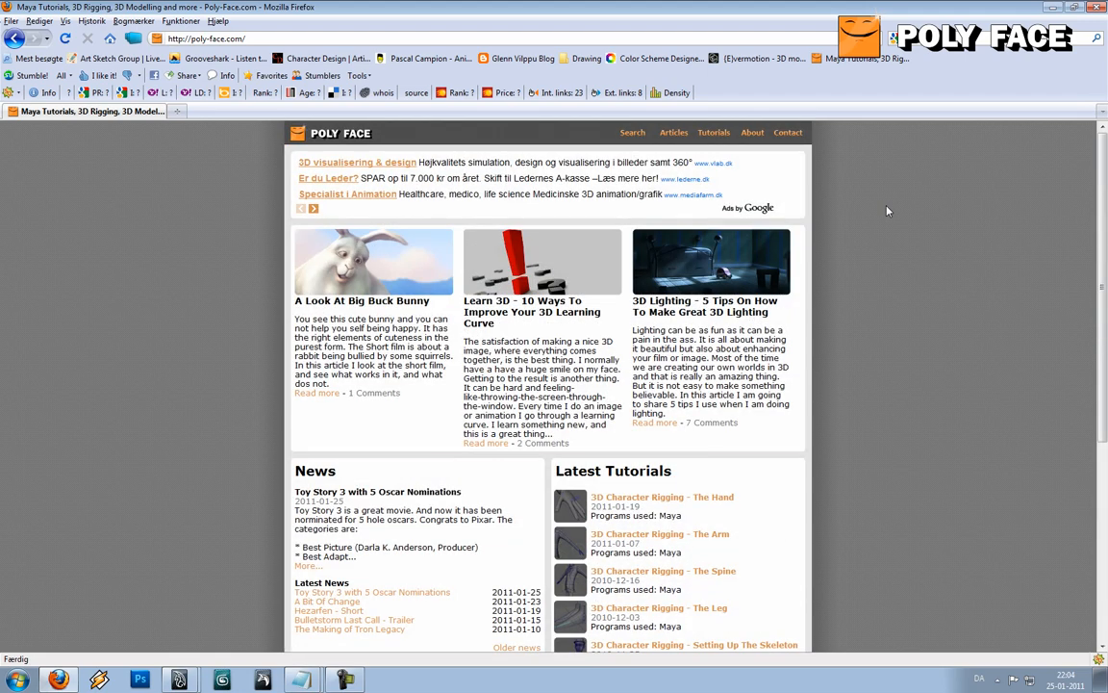
scroll(887, 210, "down", 5)
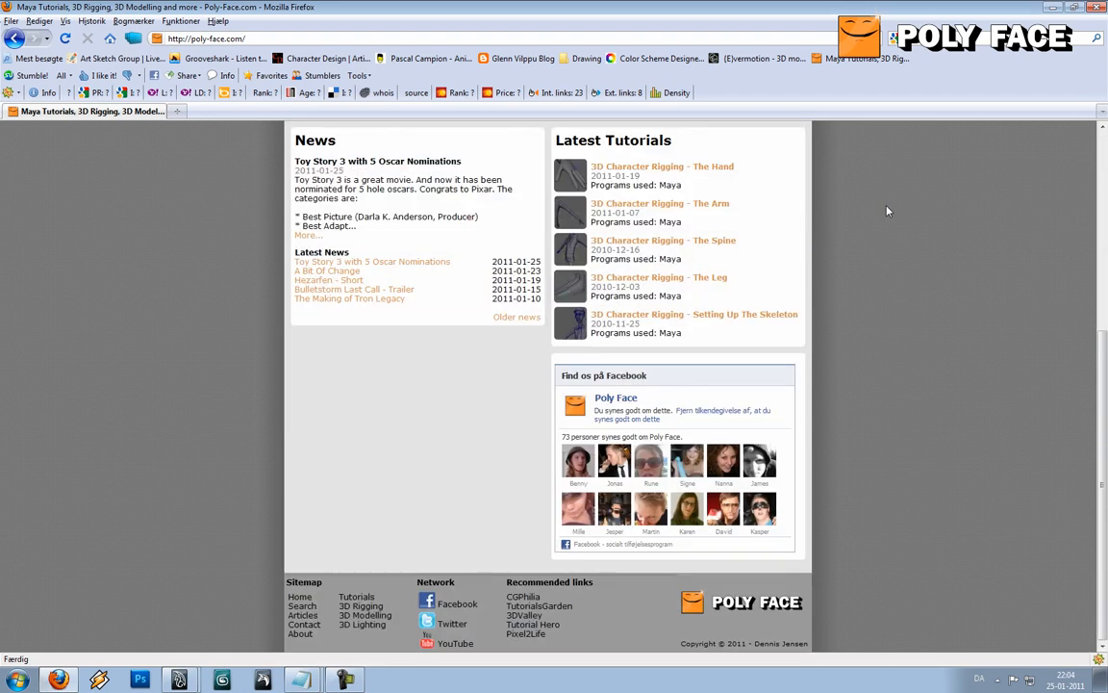
scroll(167, 183, "up", 5)
scroll(169, 192, "down", 5)
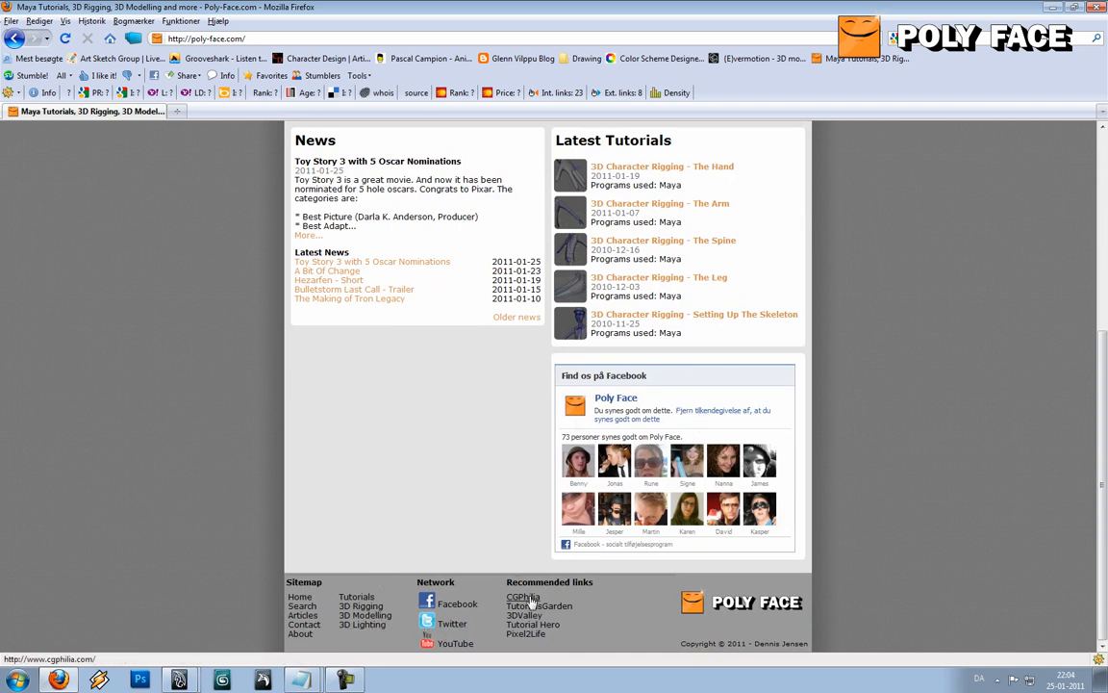
left_click(372, 610)
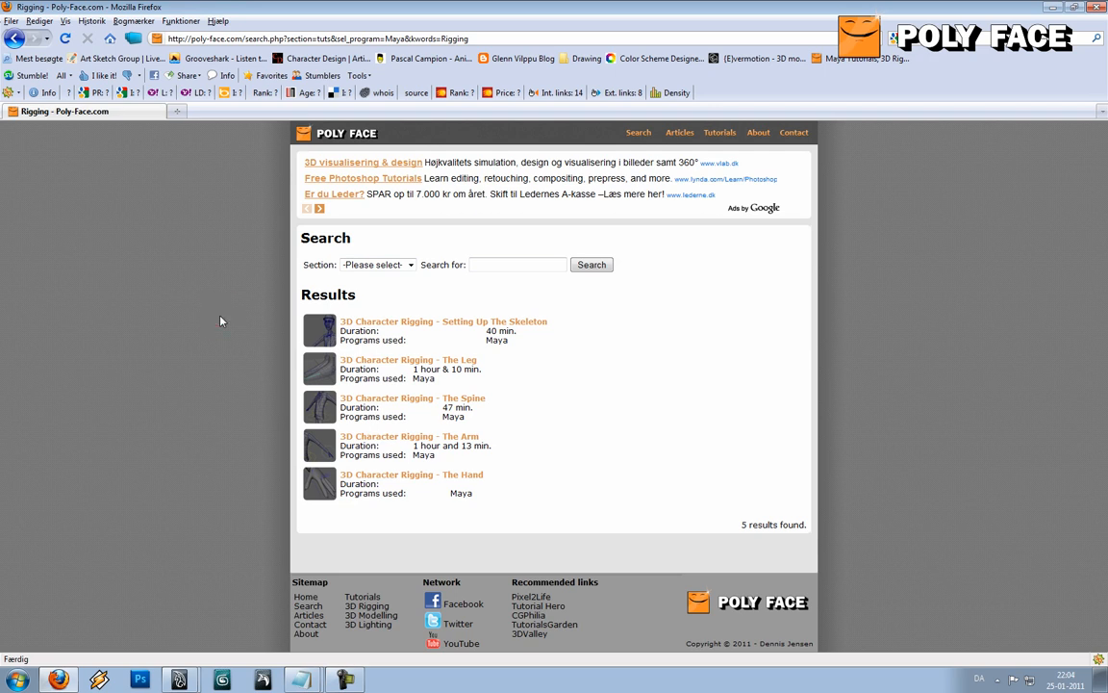
Step: Open the Poly-Face YouTube channel from the site footer and look through its uploads and channel comments
left_click(464, 642)
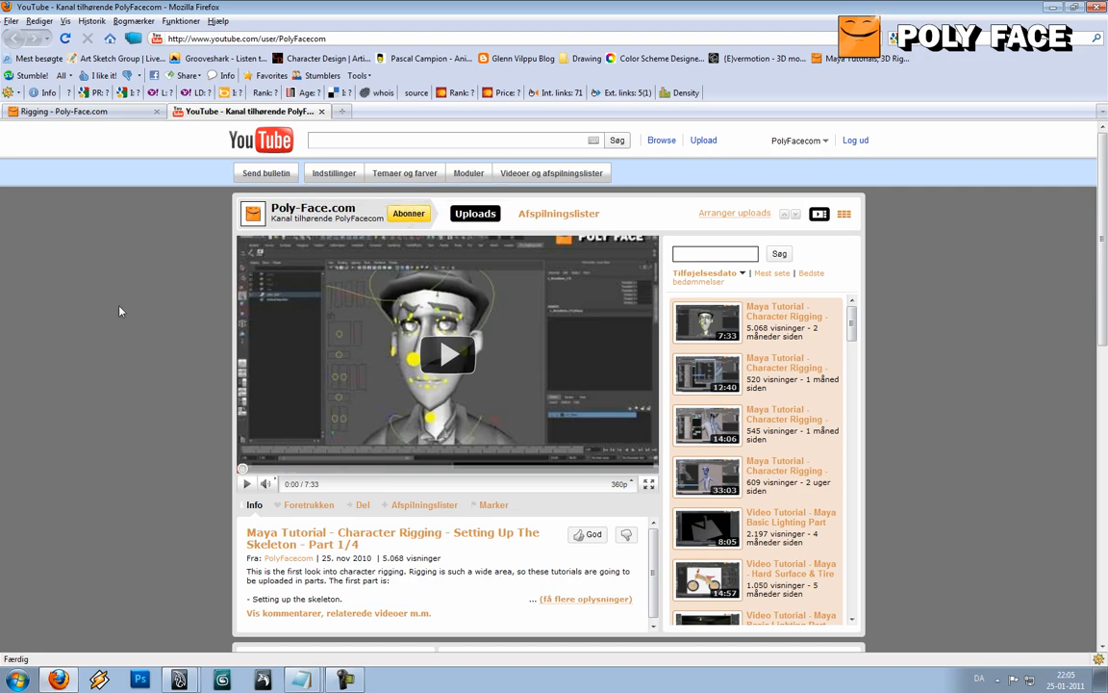
scroll(118, 310, "down", 6)
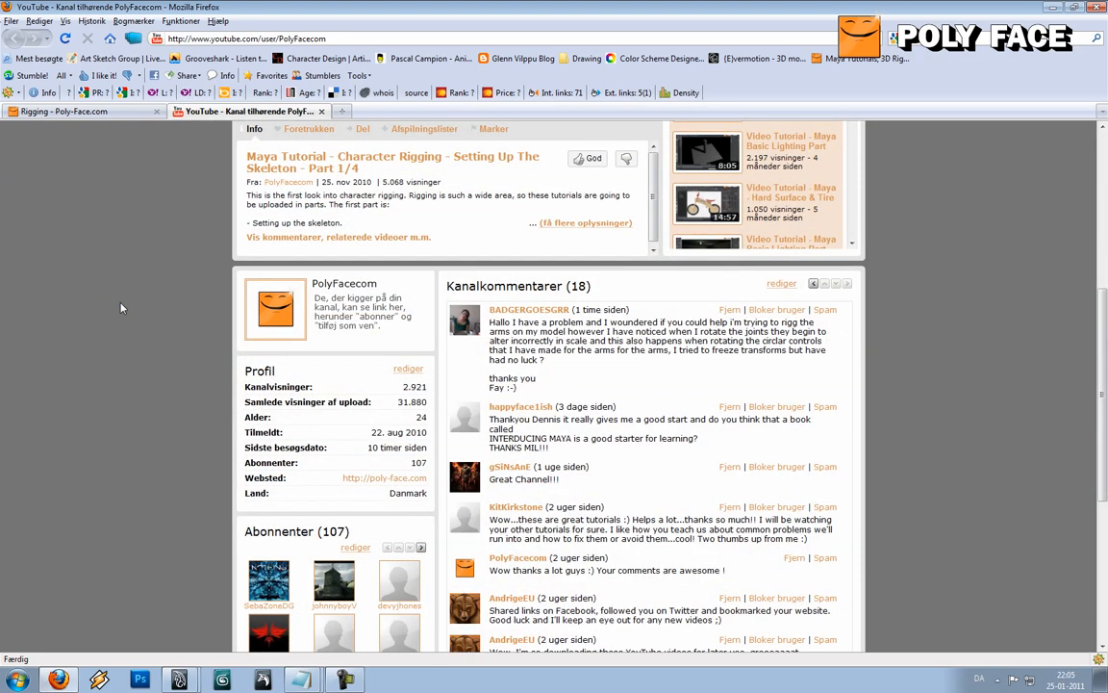
scroll(120, 308, "down", 6)
scroll(120, 308, "up", 12)
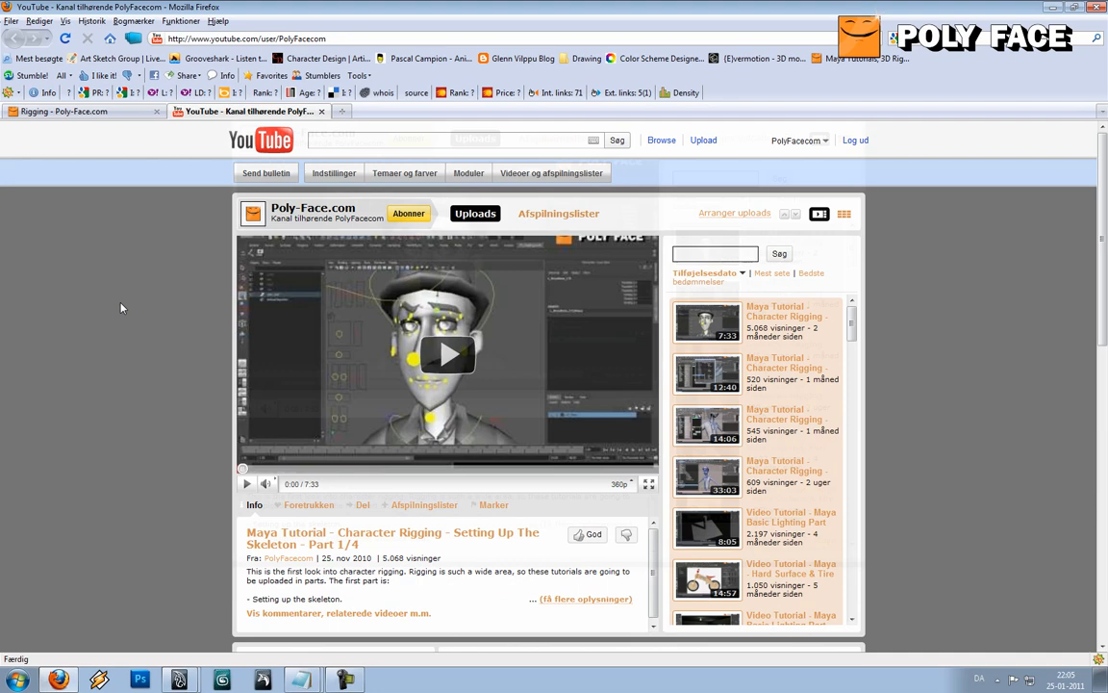
scroll(119, 309, "down", 7)
scroll(120, 309, "up", 6)
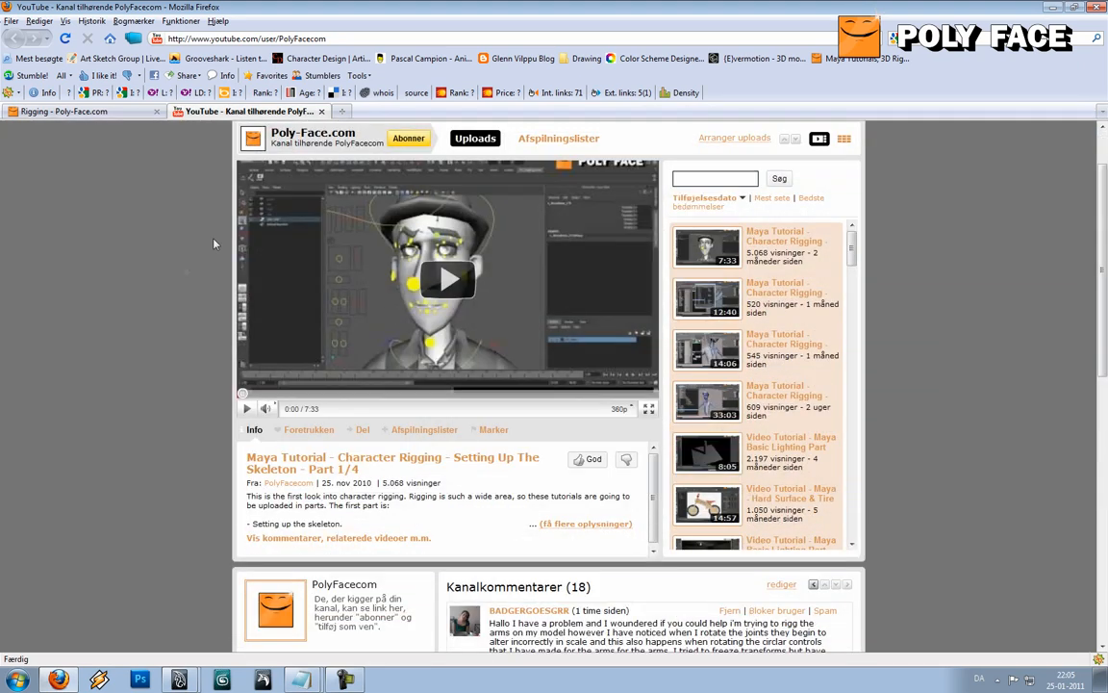
Step: Close the YouTube channel page and return to the Poly-Face.com home page
scroll(214, 243, "up", 2)
left_click(321, 111)
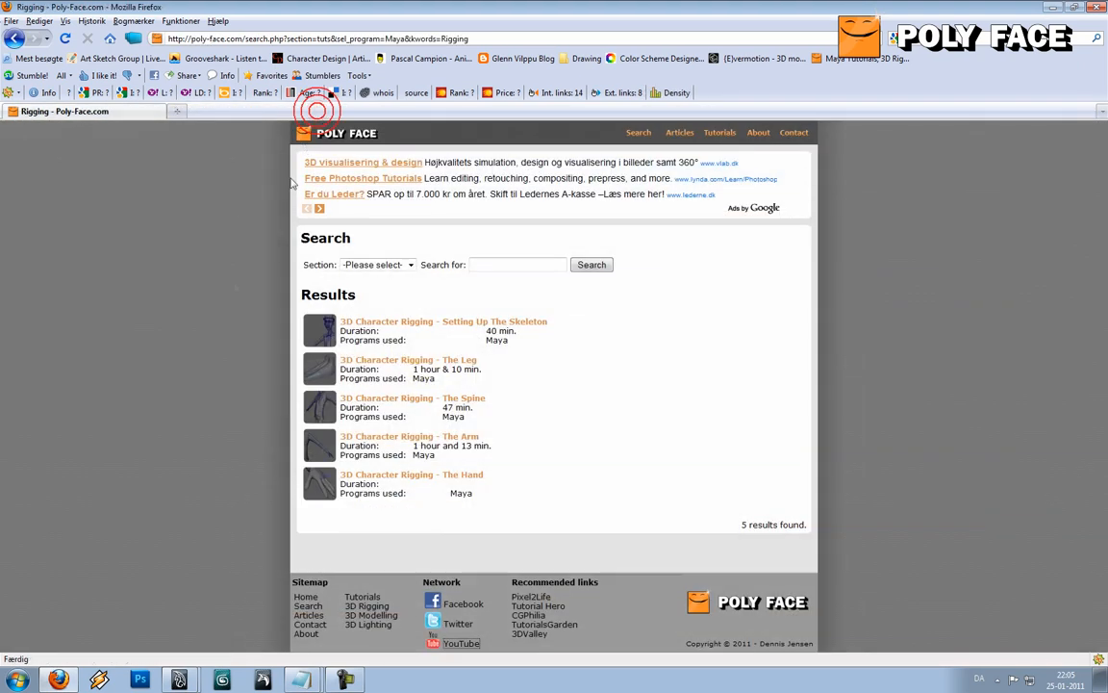
left_click(309, 140)
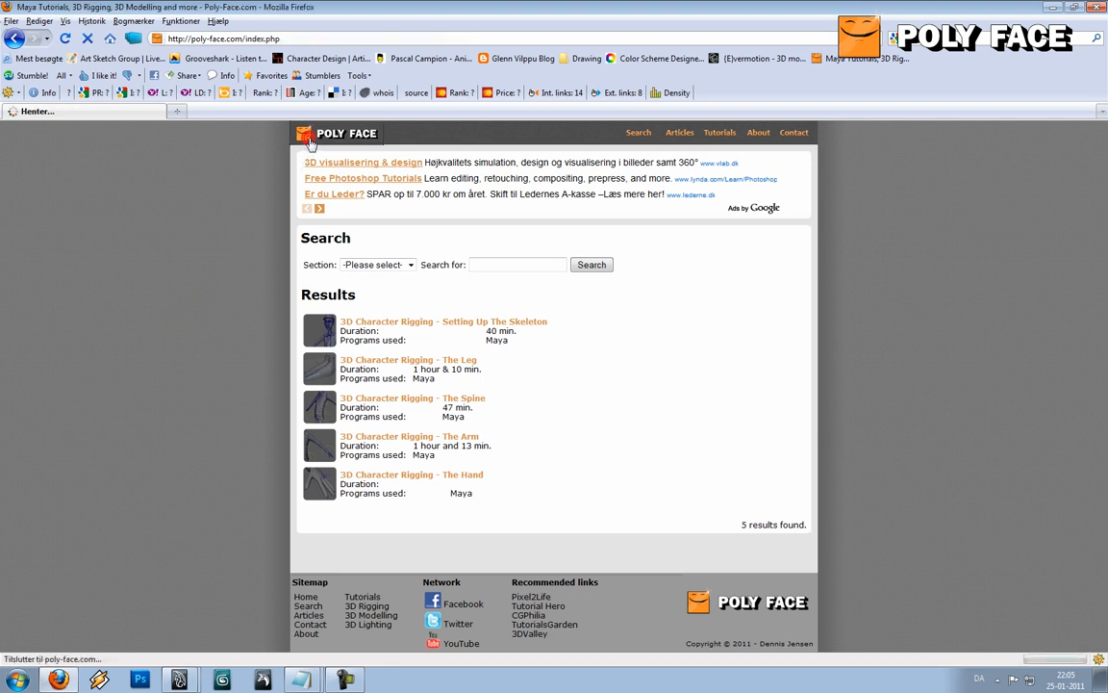